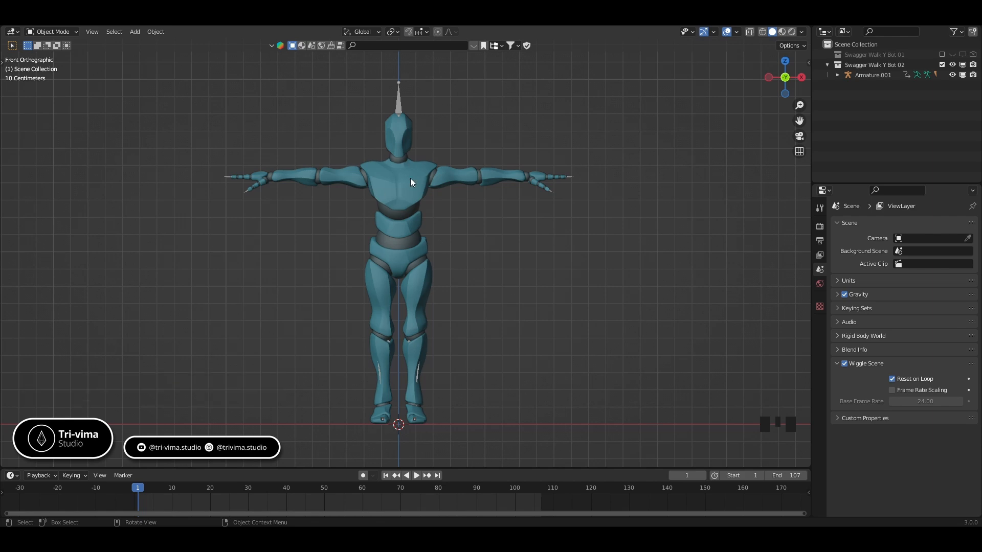
- Play the character's walk animation from frame 1, stop it and return to the first frame
click(416, 476)
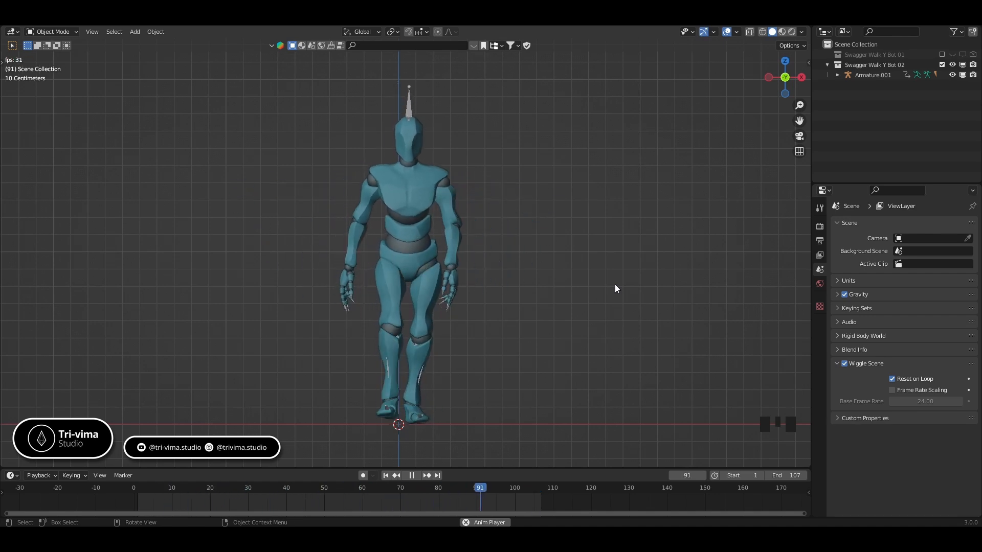
click(416, 477)
click(386, 476)
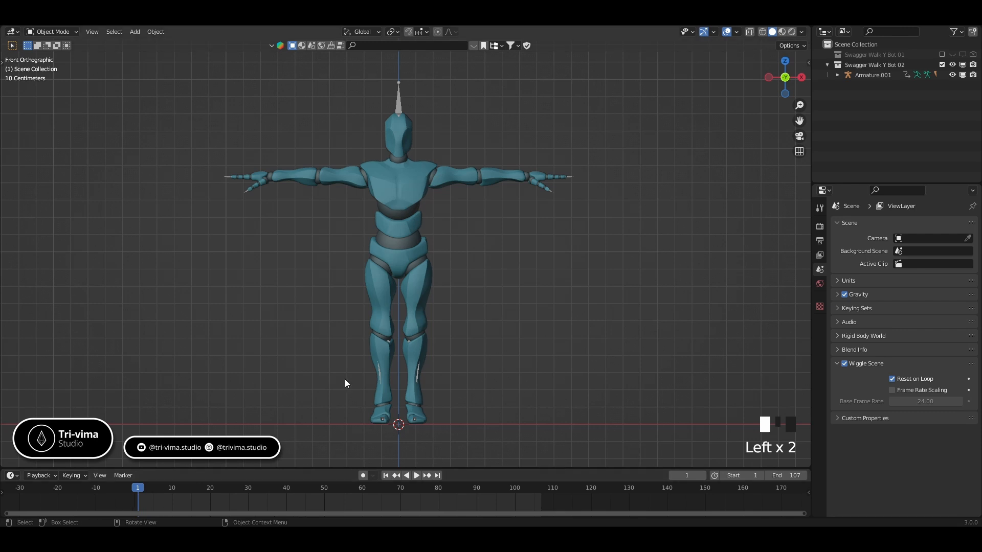
- Select the armature, move the current frame to 30 and set the playback start frame to 30
click(399, 101)
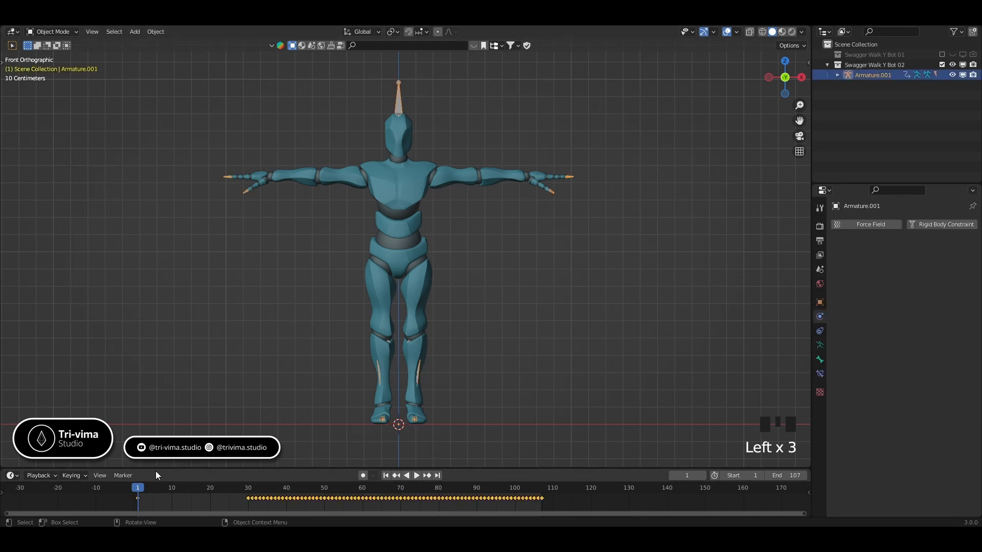
drag(138, 490, 248, 494)
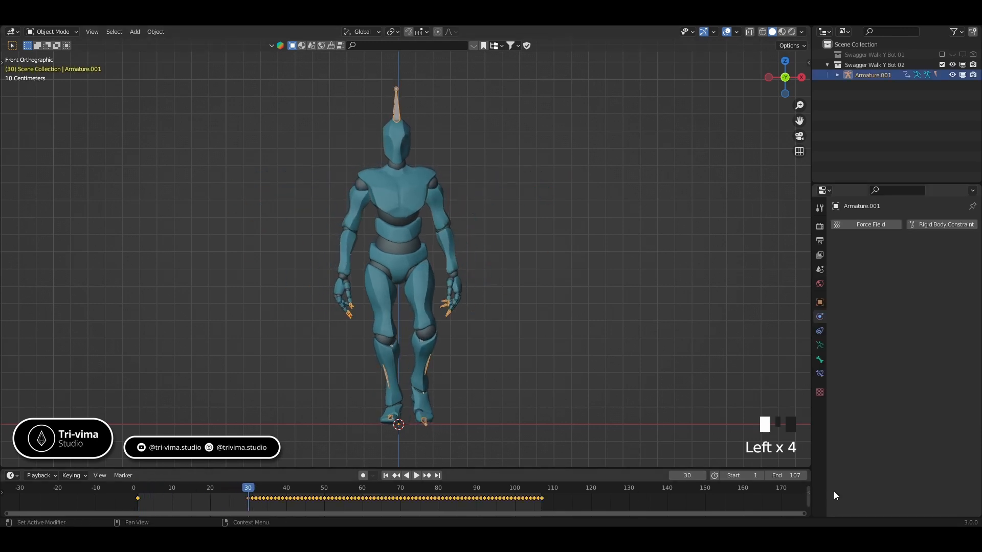
click(748, 477)
text(30)
key(Return)
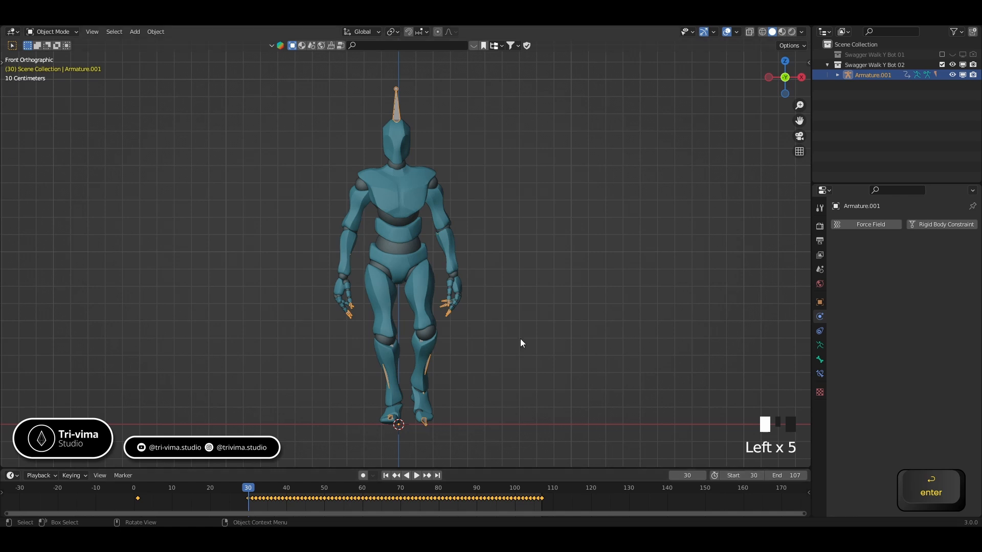
- Play the walk animation from frame 30, stop it and return to the start of the range
key(space)
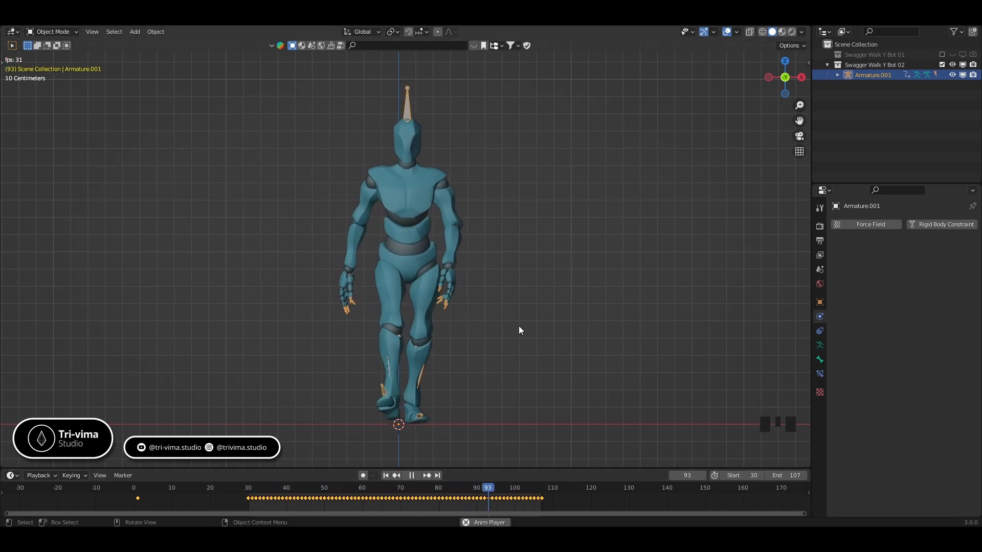
key(space)
click(386, 477)
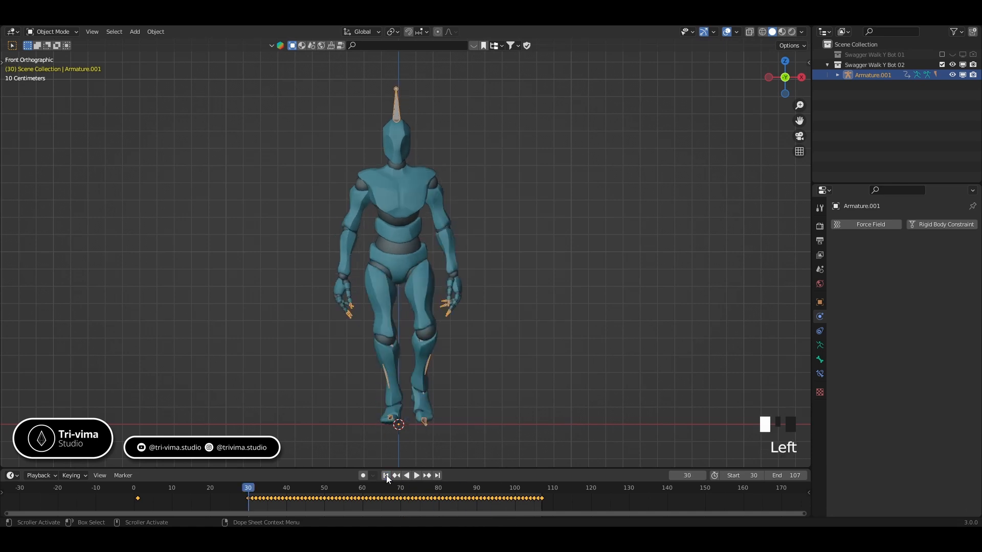
- Set the playback start frame to 1, move the current frame to 1 and deselect the armature
click(740, 476)
text(1)
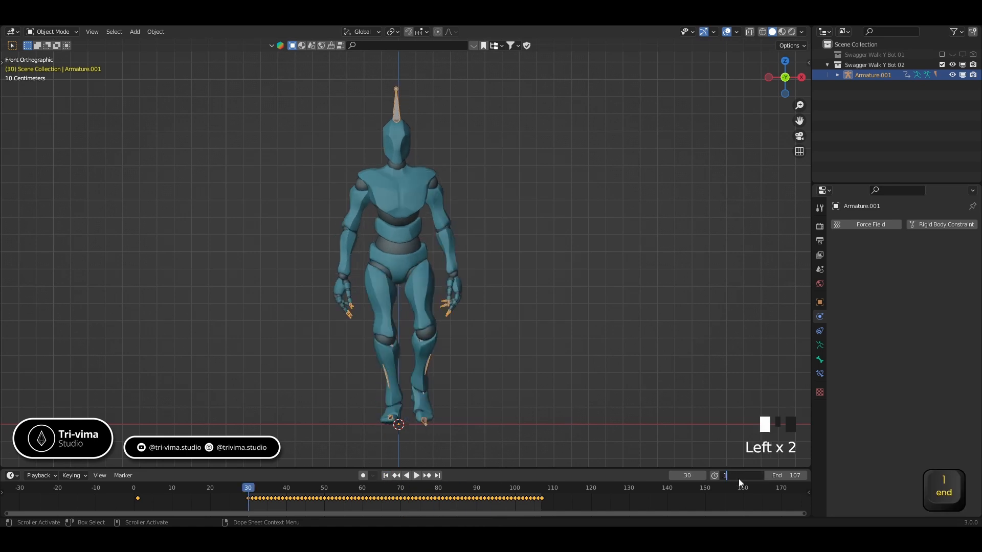
key(Return)
drag(246, 489, 138, 490)
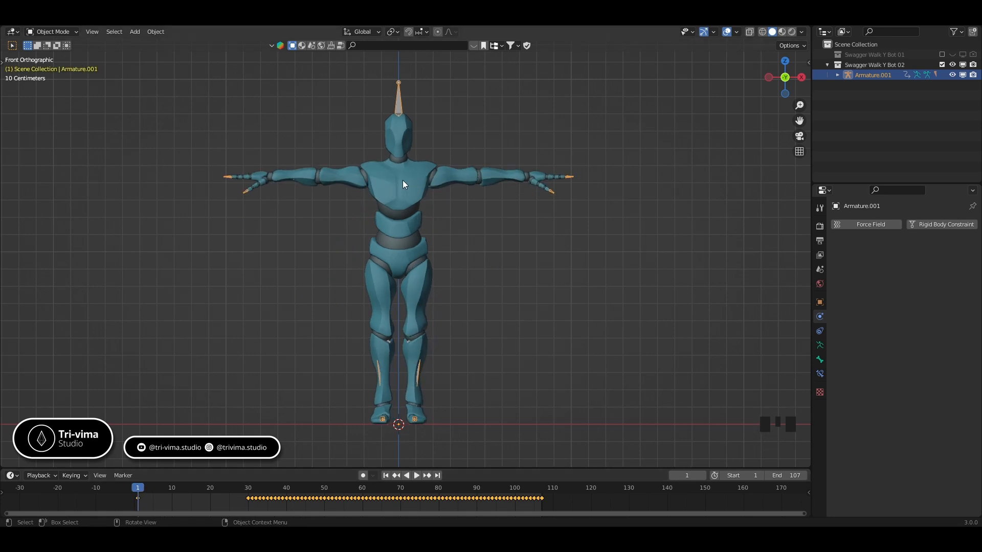
click(482, 240)
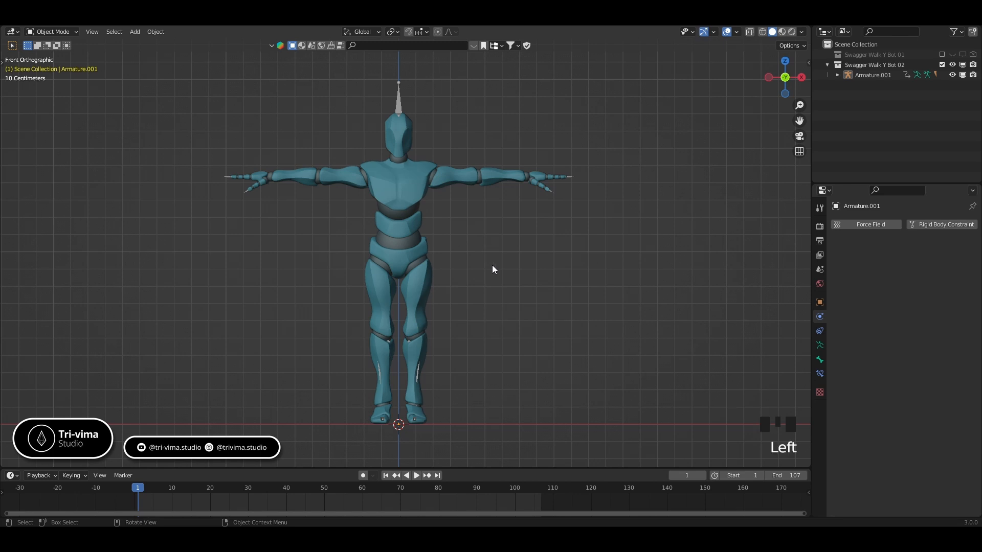
- Add an ico sphere at the world origin and raise its subdivisions to 3
key(shift)
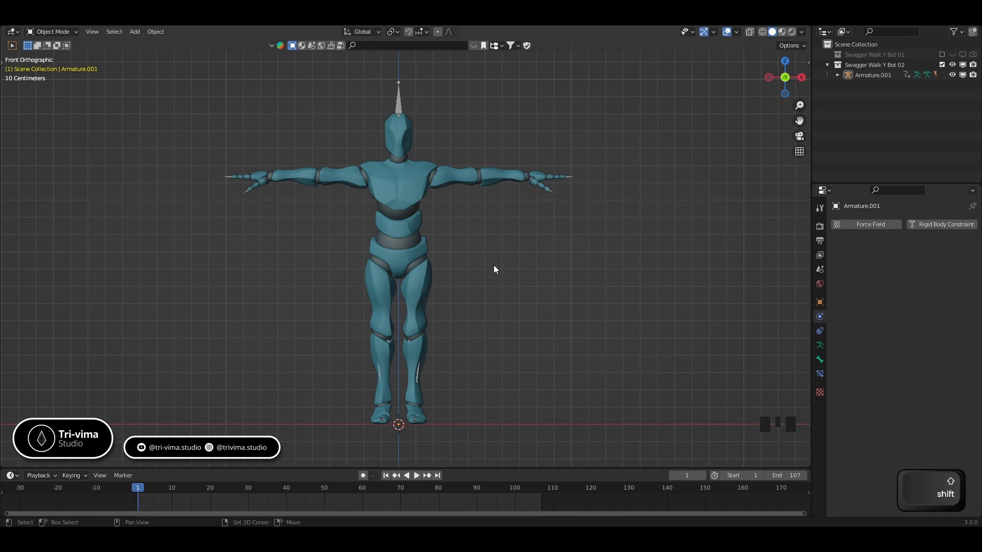
key(shift+a)
mouse_move(484, 273)
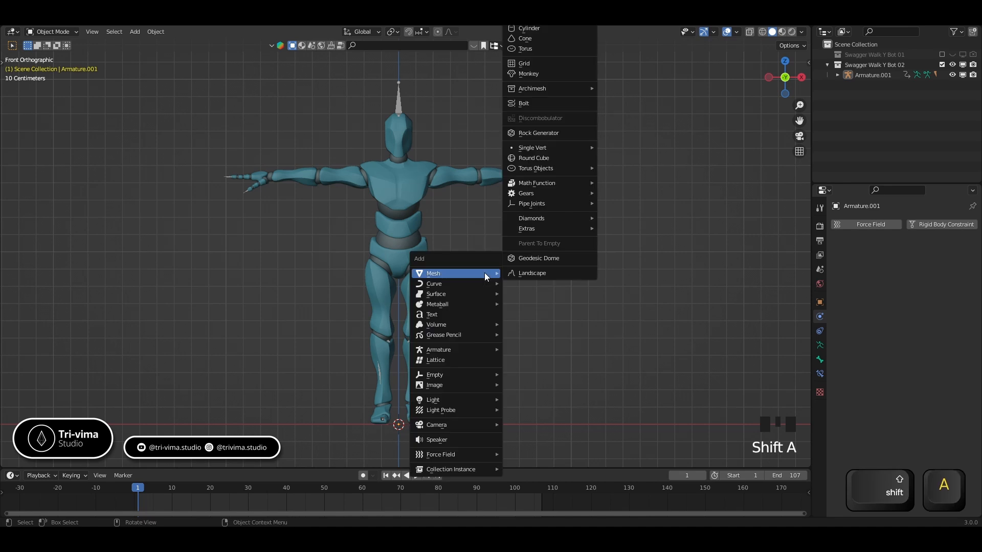
scroll(530, 43, up, 3)
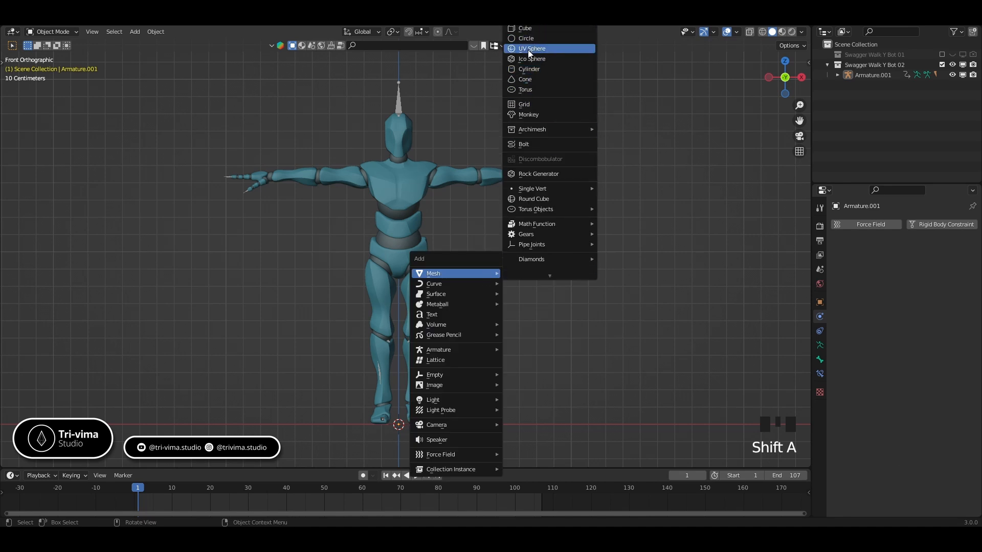
click(530, 58)
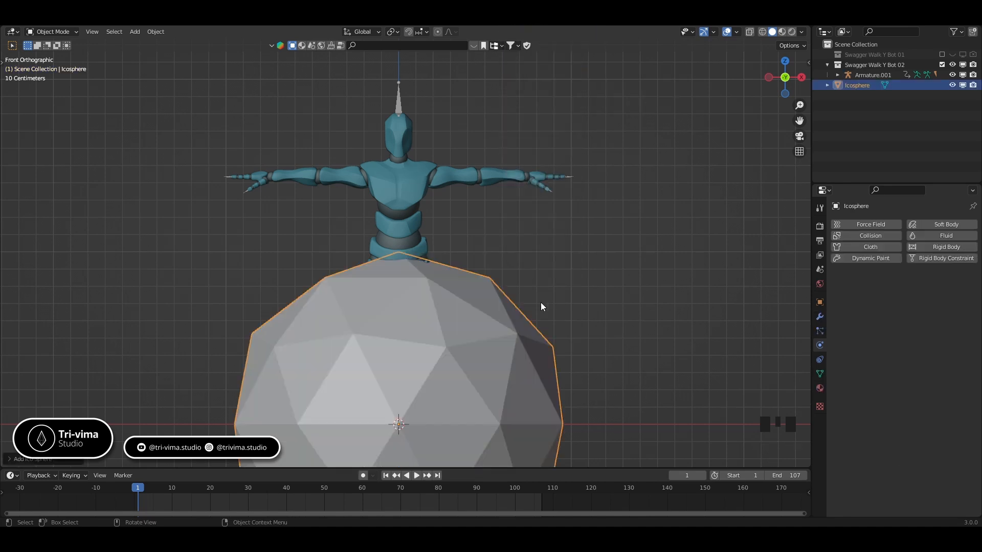
click(10, 463)
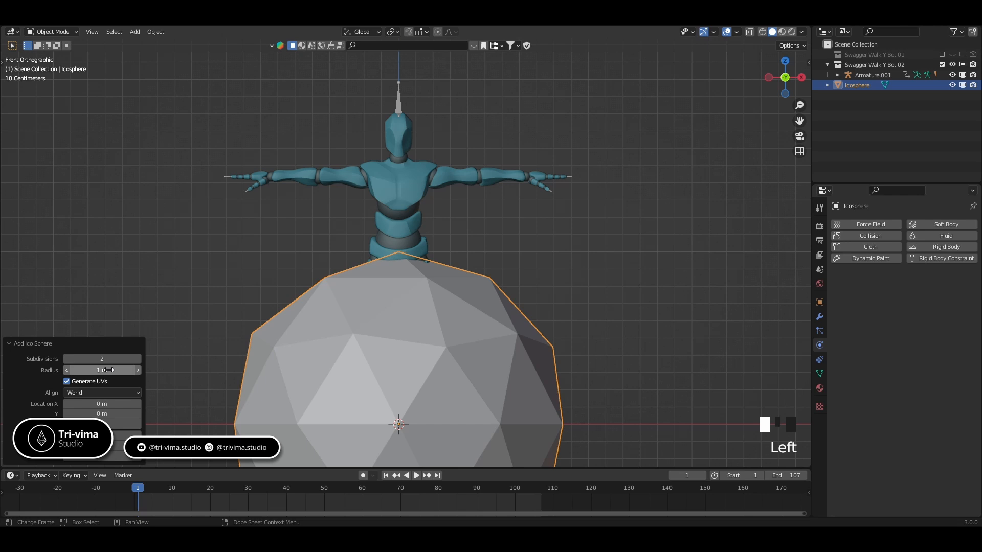
click(137, 358)
click(13, 347)
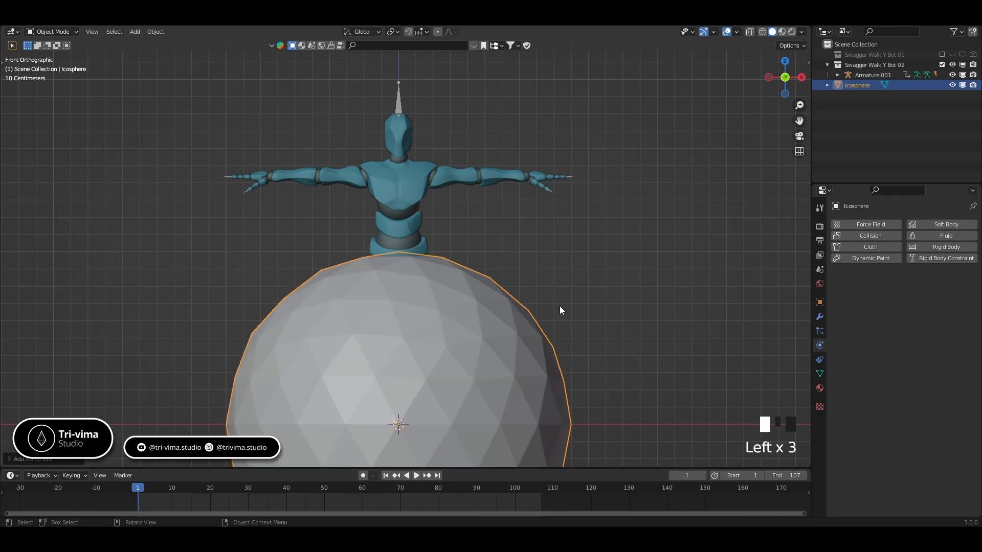
- Scale the ico sphere's mesh down in Edit Mode to about 0.04 and return to Object Mode
key(Tab)
key(s)
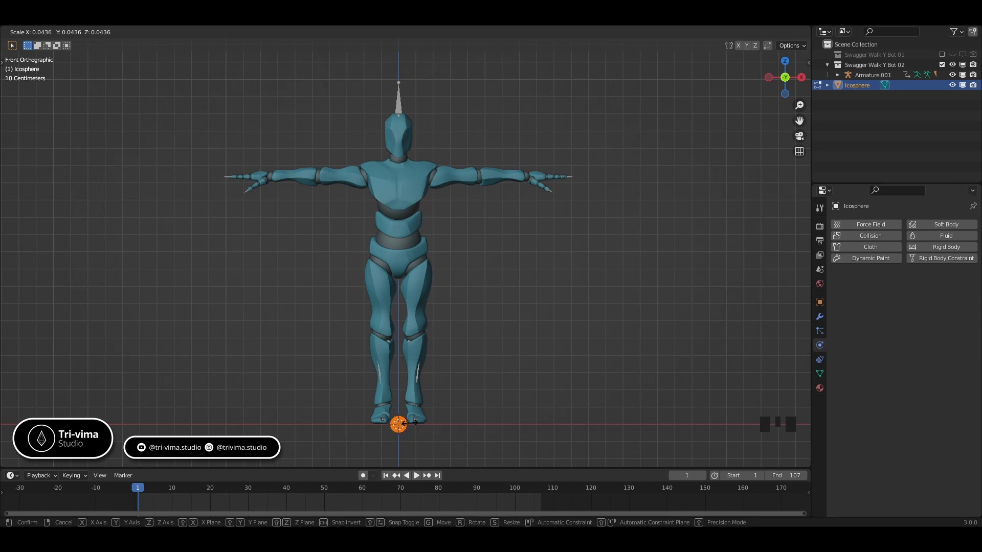
click(413, 423)
key(Tab)
- Move the ico sphere up along the Z axis until it sits just above the tip of the head bone
key(g)
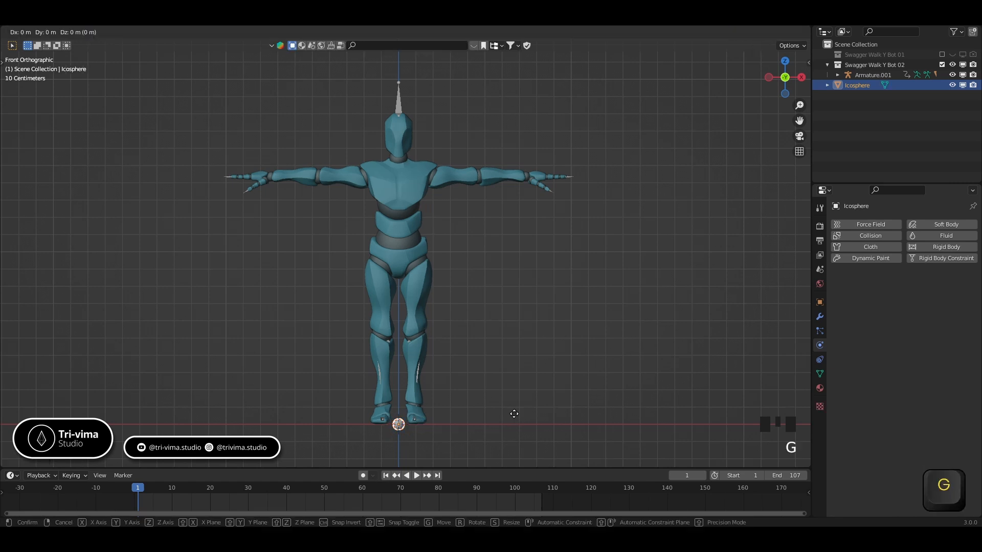
key(z)
click(521, 155)
scroll(421, 131, up, 3)
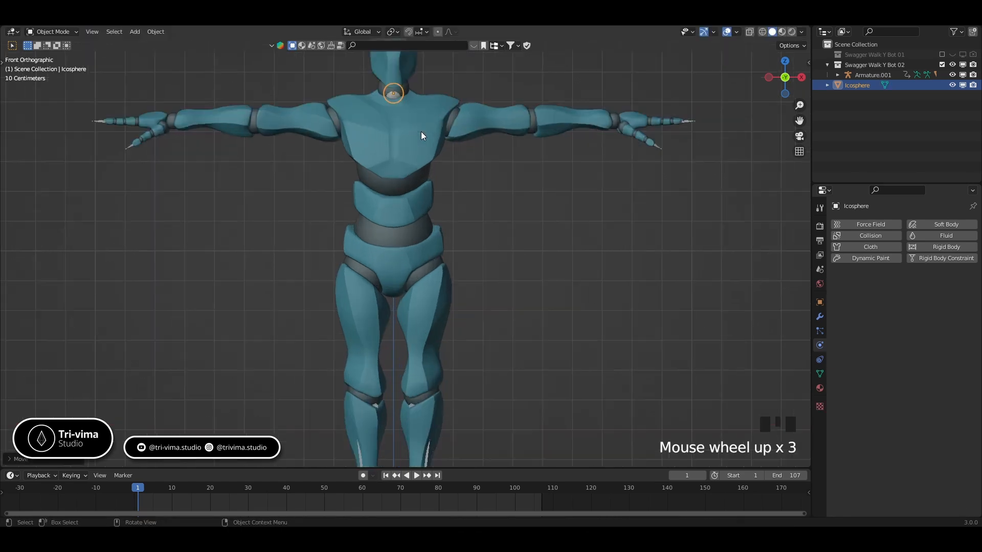
shift+middle_drag(421, 131, 409, 233)
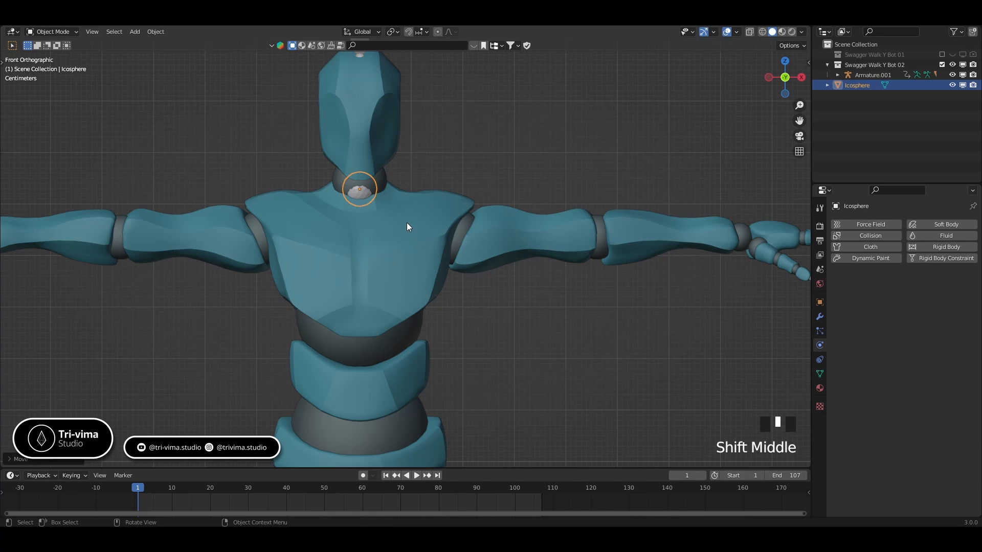
key(g)
key(z)
click(410, 438)
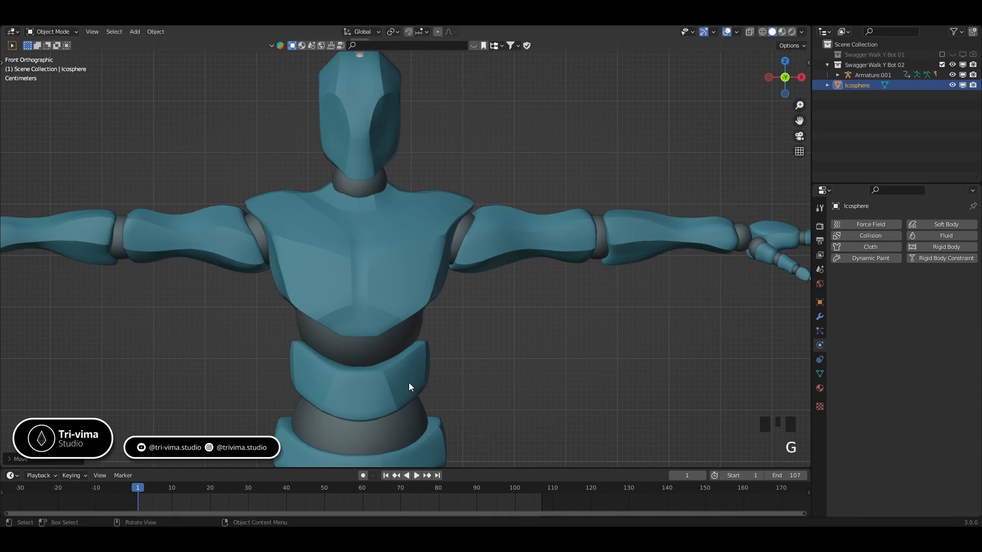
scroll(456, 212, down, 5)
shift+middle_drag(456, 213, 449, 365)
scroll(410, 308, up, 6)
- Scale the ico sphere's mesh down further in Edit Mode, making it clearly smaller than the character's head
key(Tab)
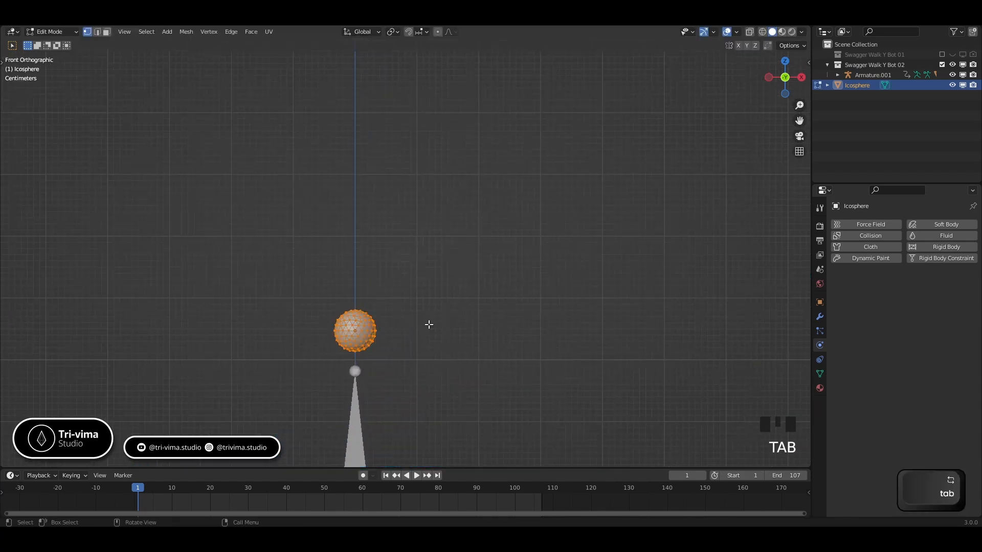
scroll(467, 313, down, 5)
shift+middle_drag(467, 313, 502, 289)
key(s)
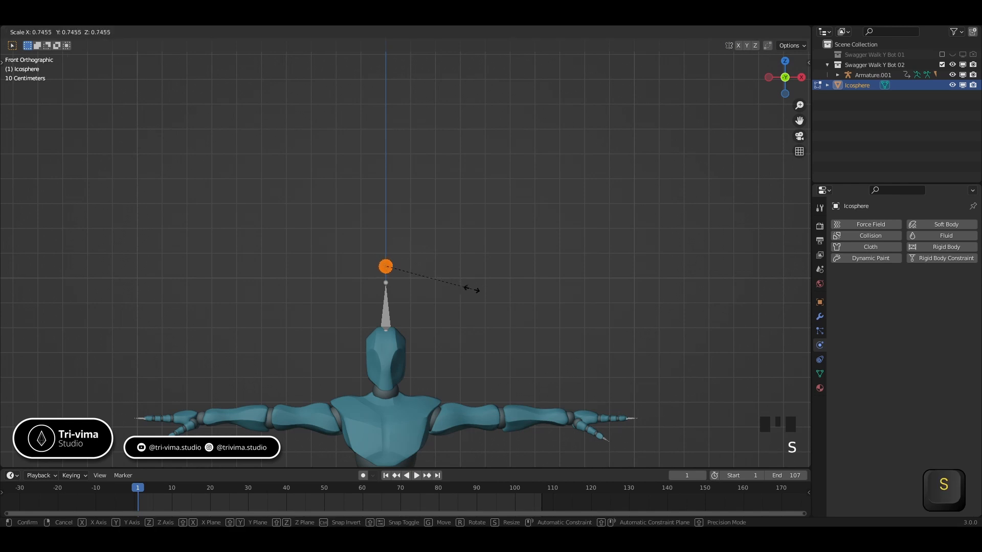
click(449, 279)
scroll(449, 280, up, 2)
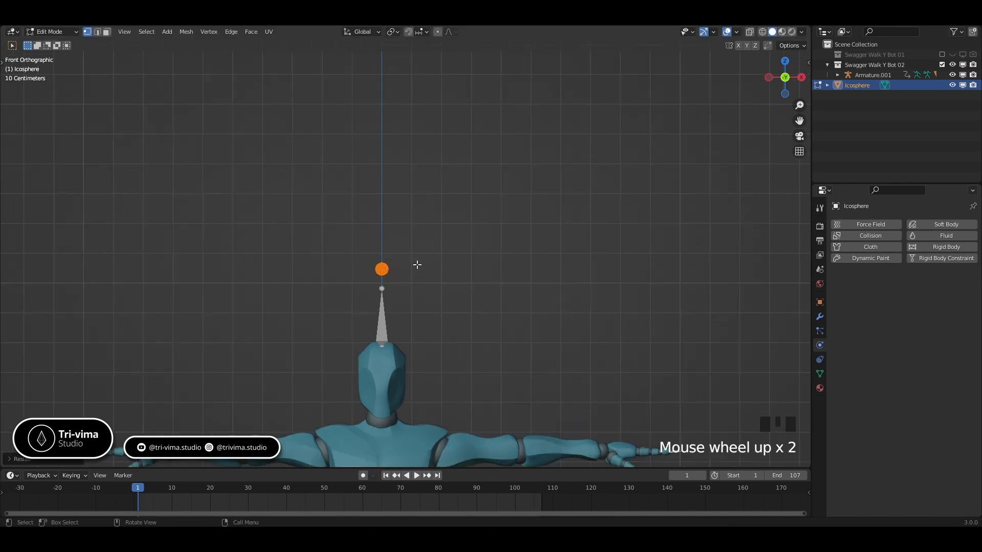
shift+middle_drag(416, 262, 436, 217)
scroll(436, 247, up, 3)
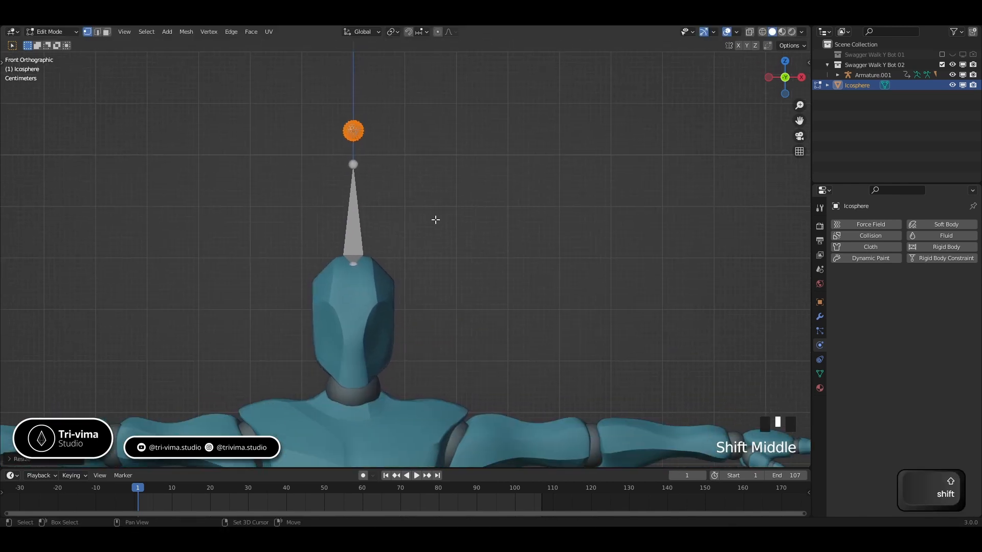
scroll(435, 219, down, 1)
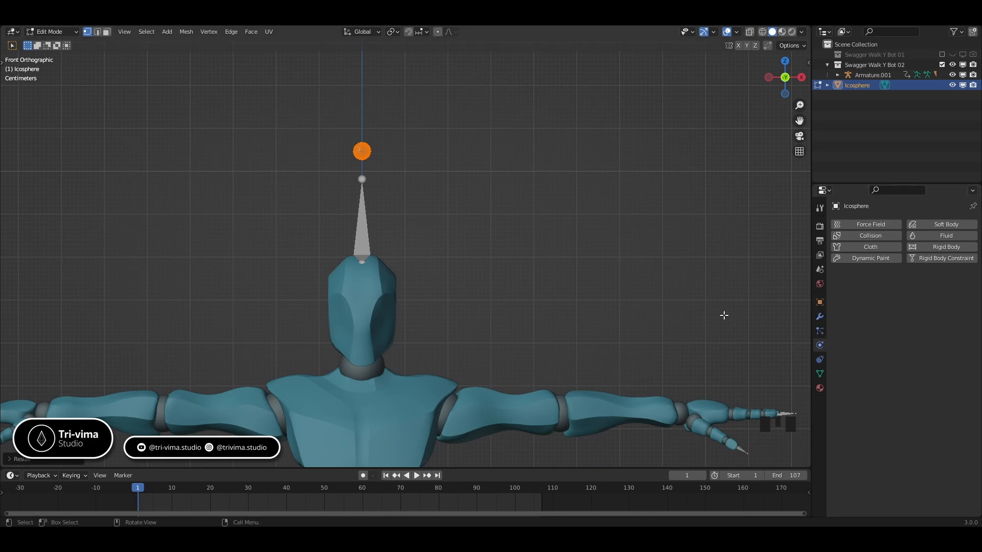
- Shrink the ico sphere's mesh once more by a factor of about 0.84 and return to Object Mode
click(819, 303)
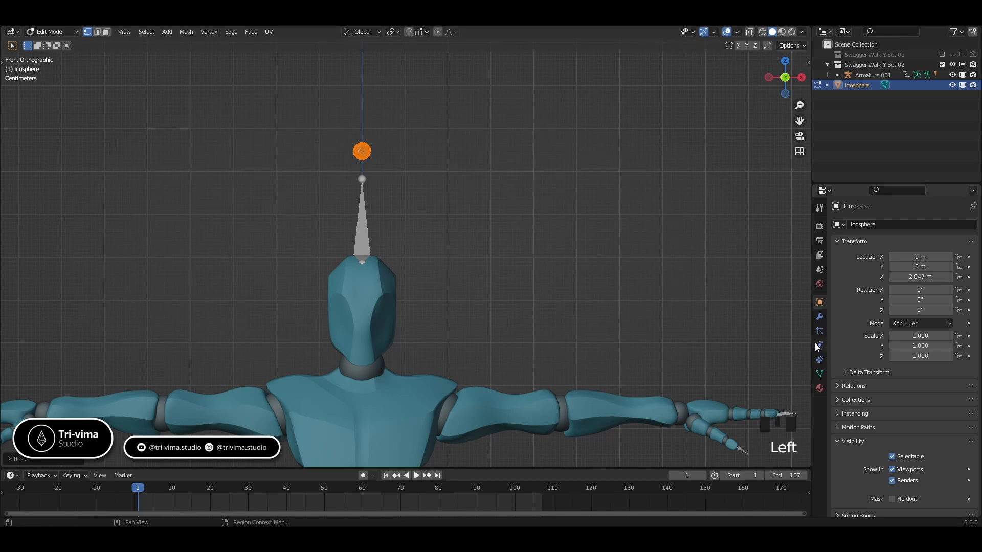
click(819, 317)
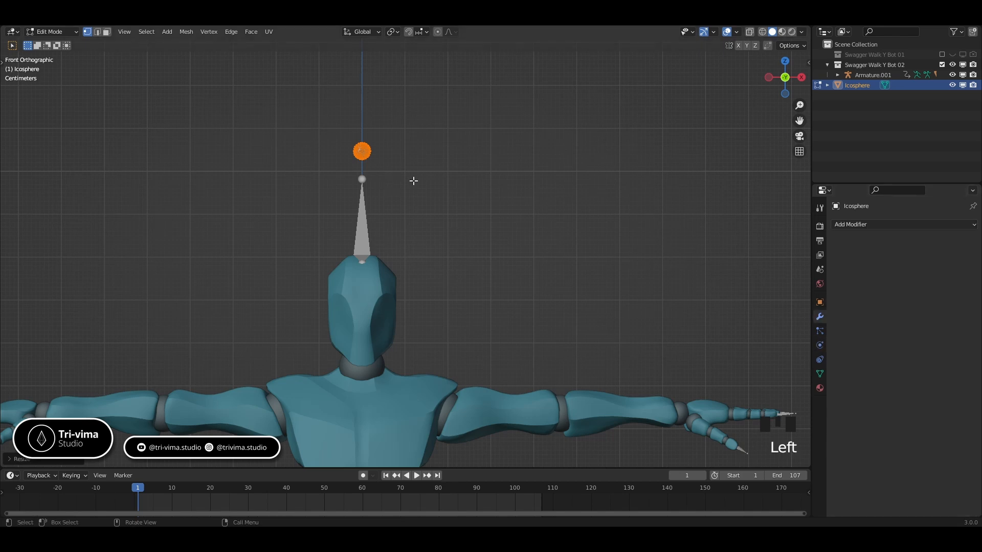
key(s)
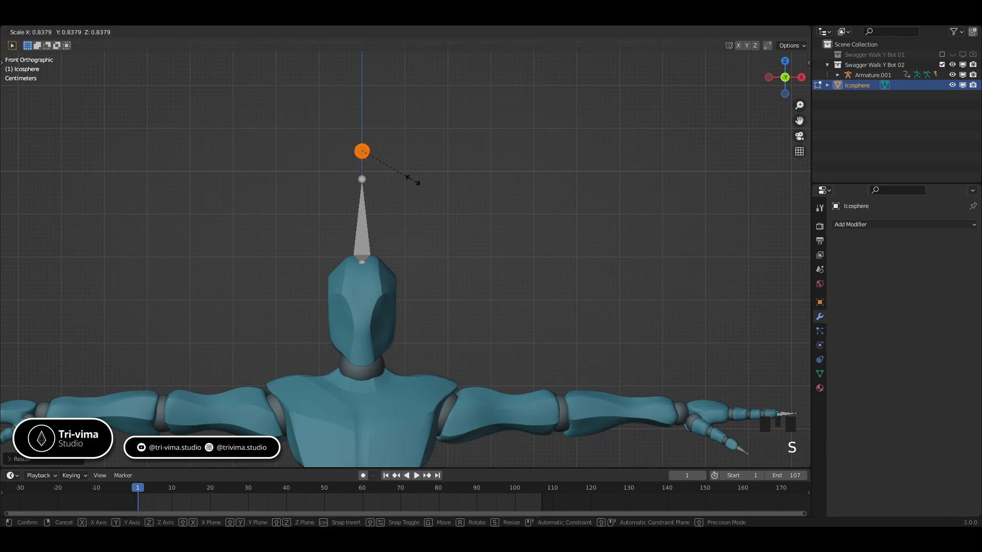
click(412, 180)
key(Tab)
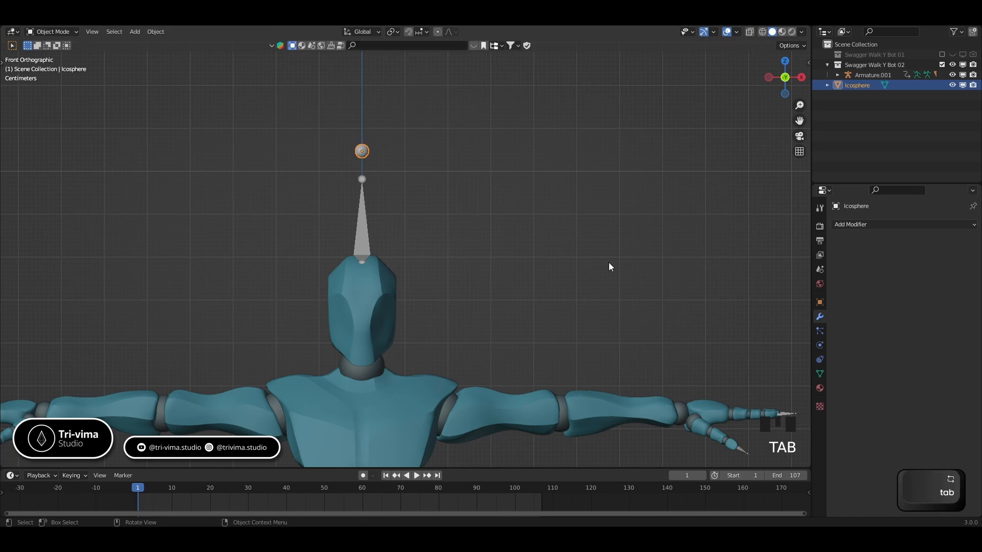
- Add an Array modifier to the ico sphere and set its count to 35
shift+middle_drag(459, 201, 541, 282)
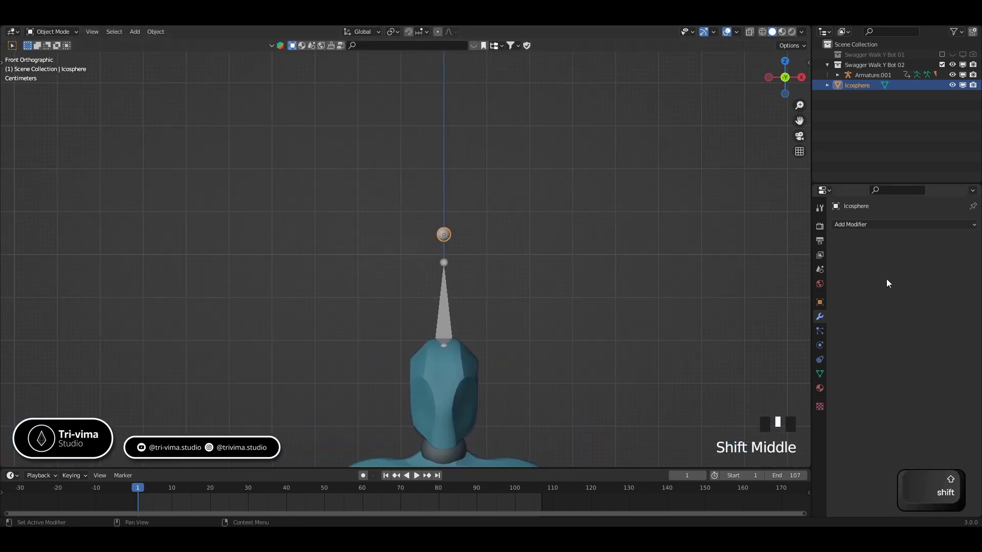
click(872, 225)
click(769, 253)
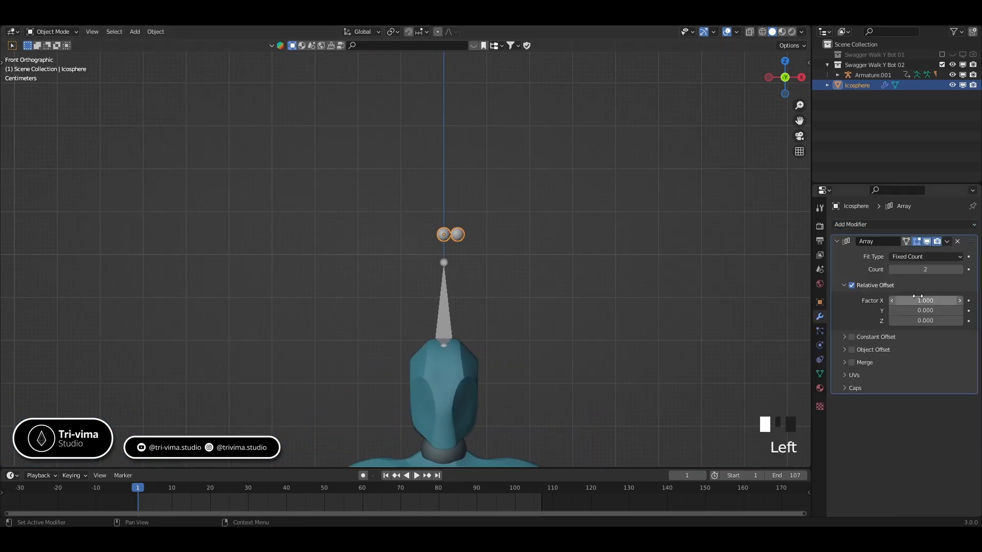
click(945, 269)
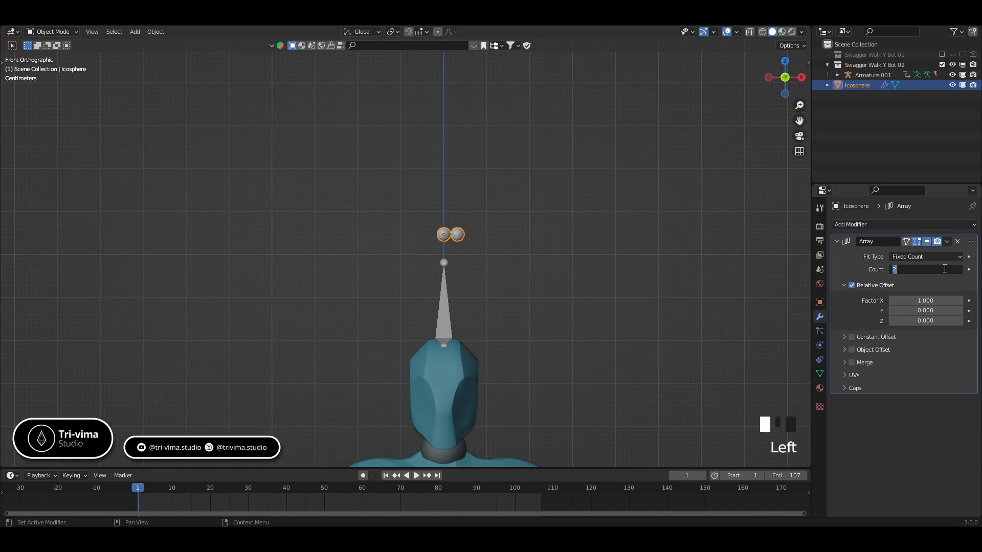
text(35)
key(Return)
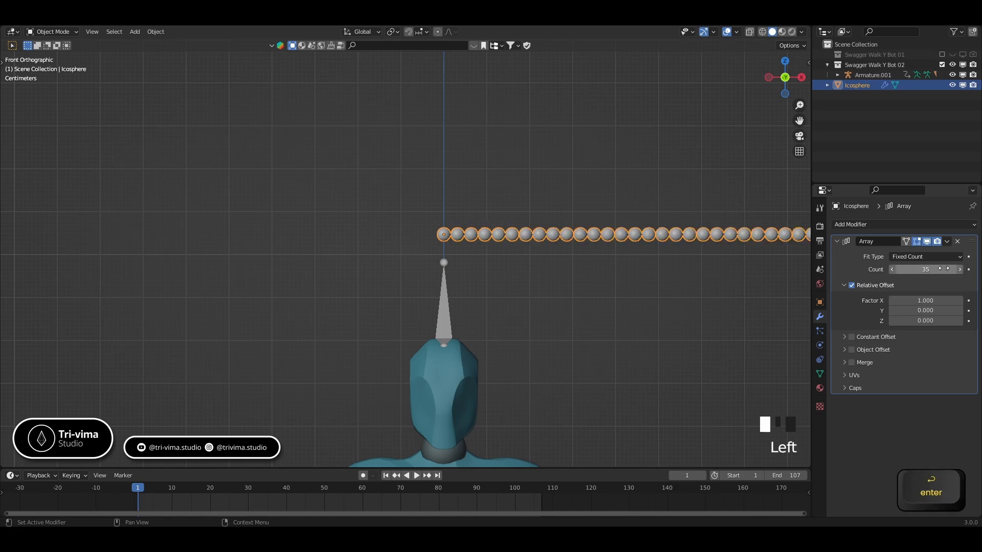
scroll(472, 232, down, 3)
scroll(473, 231, up, 6)
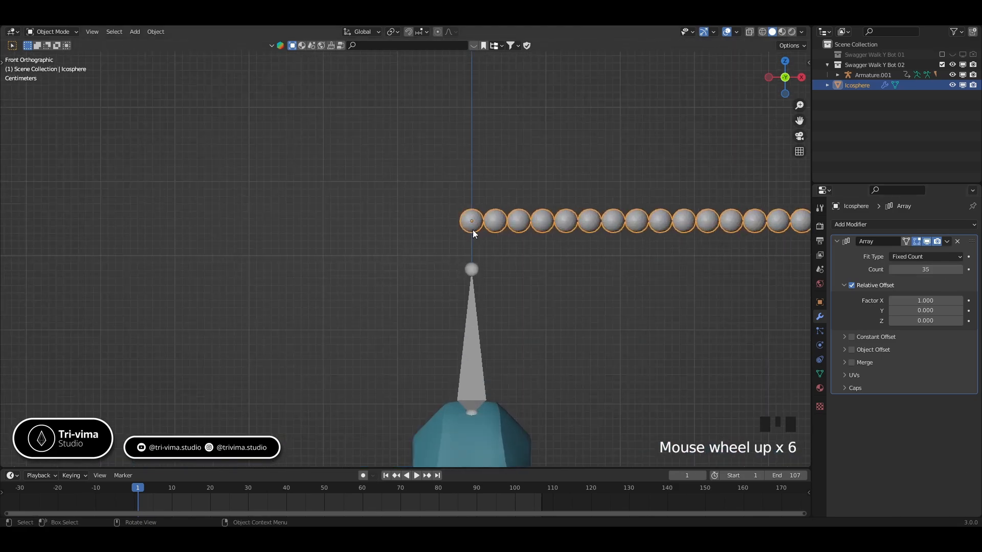
- Snap the 3D cursor to the outermost vertex on the first sphere's negative X side, opposite the array direction, and return to Object Mode
scroll(473, 215, up, 4)
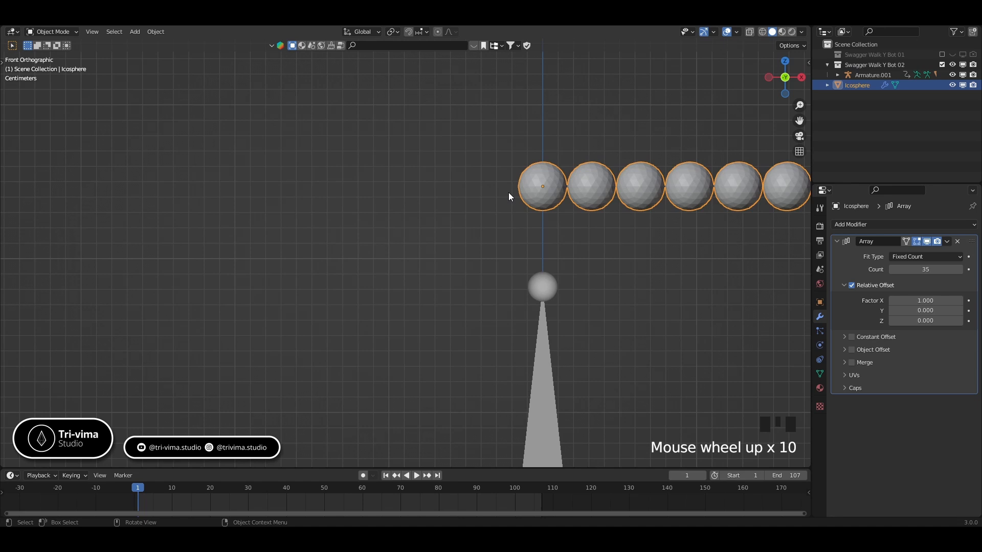
key(Tab)
click(500, 209)
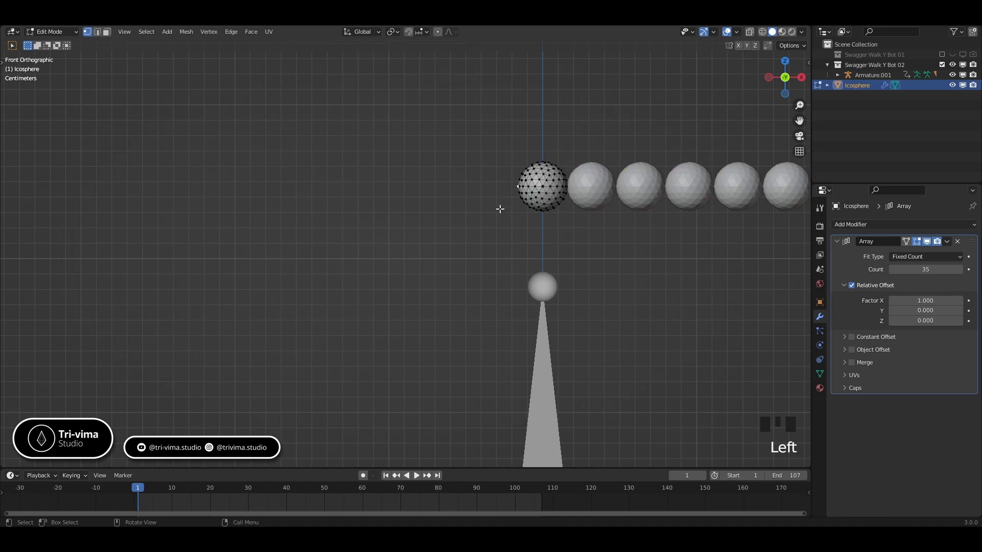
key(shift)
key(shift+s)
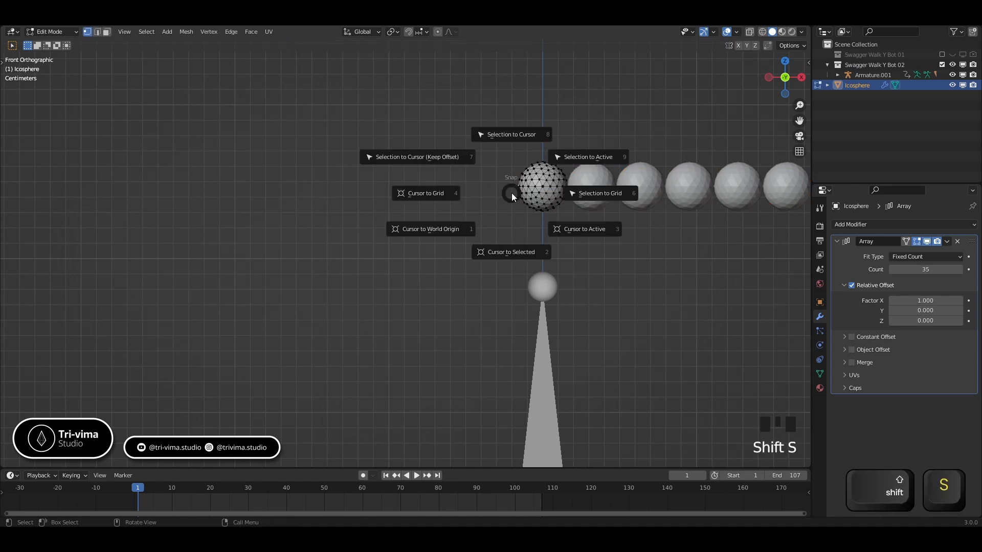
click(500, 252)
key(Tab)
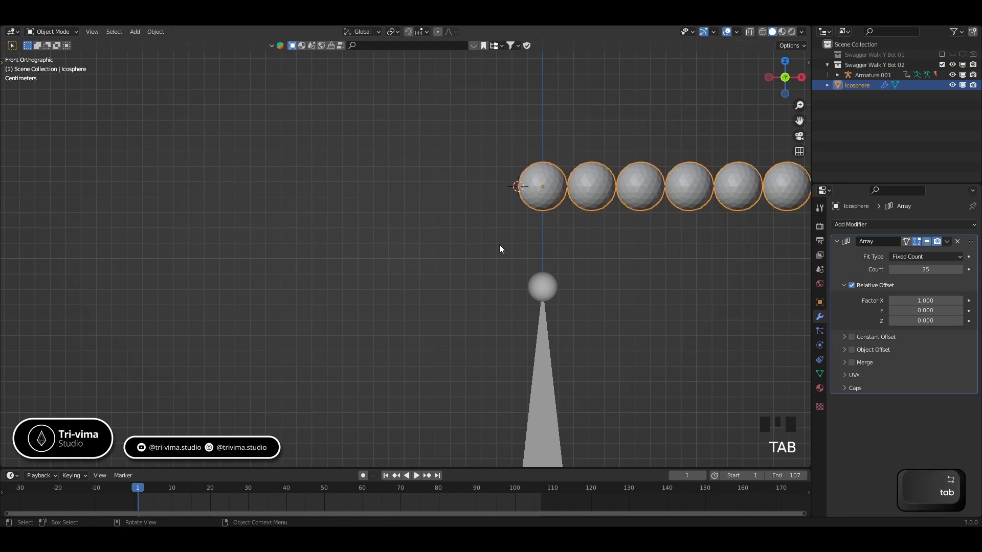
- Set the ico sphere's origin to the 3D cursor and set its X location to 0 m
right_click(498, 190)
mouse_move(498, 230)
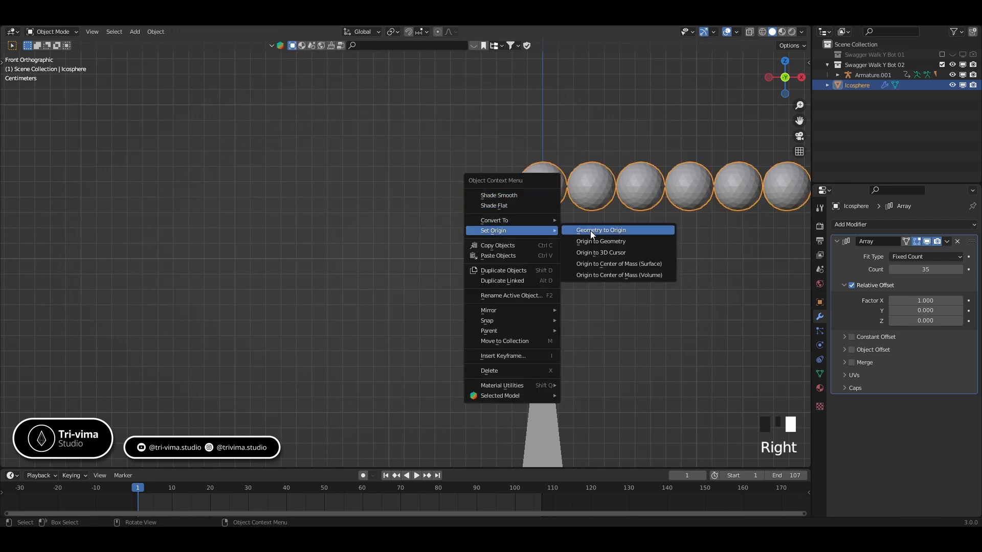
click(597, 250)
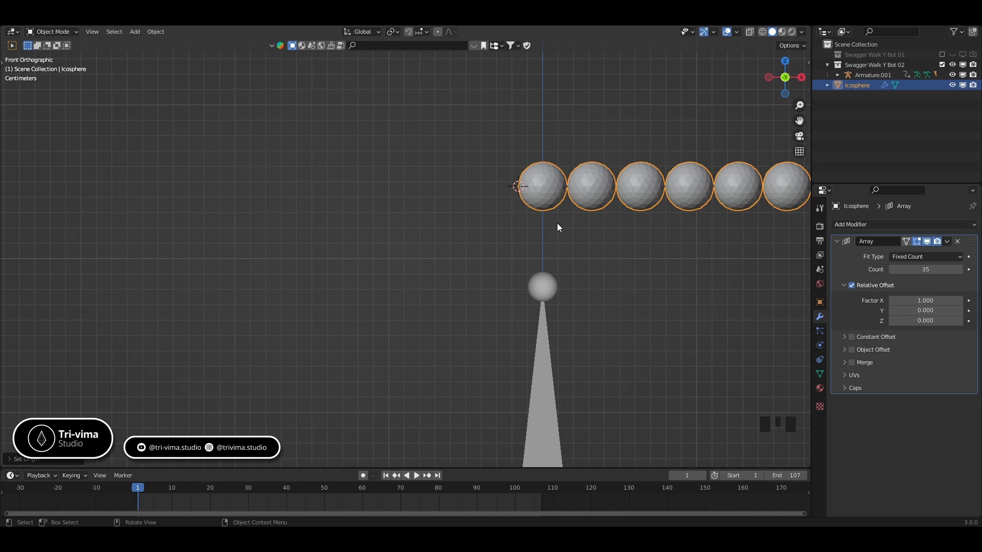
click(820, 303)
double_click(917, 257)
text(0)
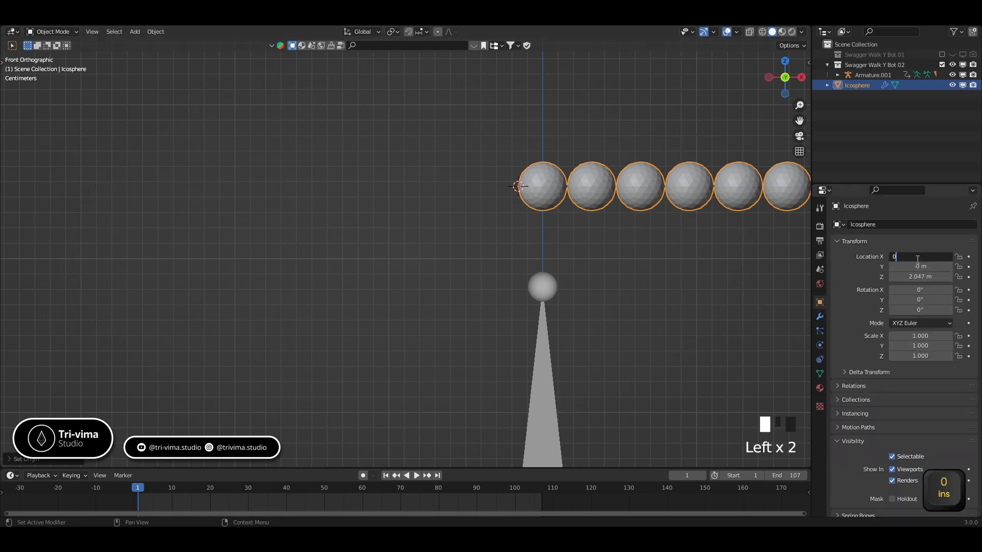
key(Return)
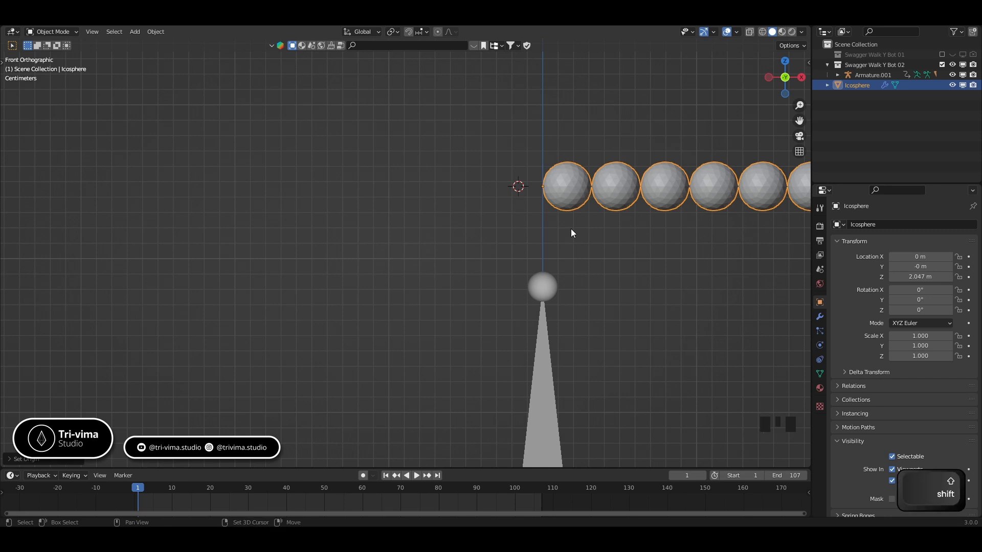
- Snap the 3D cursor back to the world origin
key(shift+s)
click(480, 265)
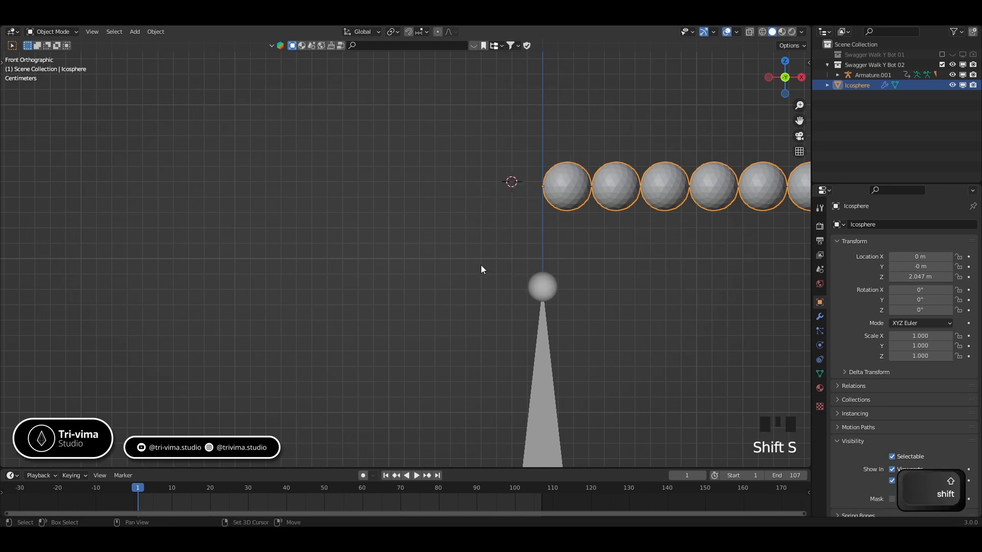
key(shift+a)
key(shift+s)
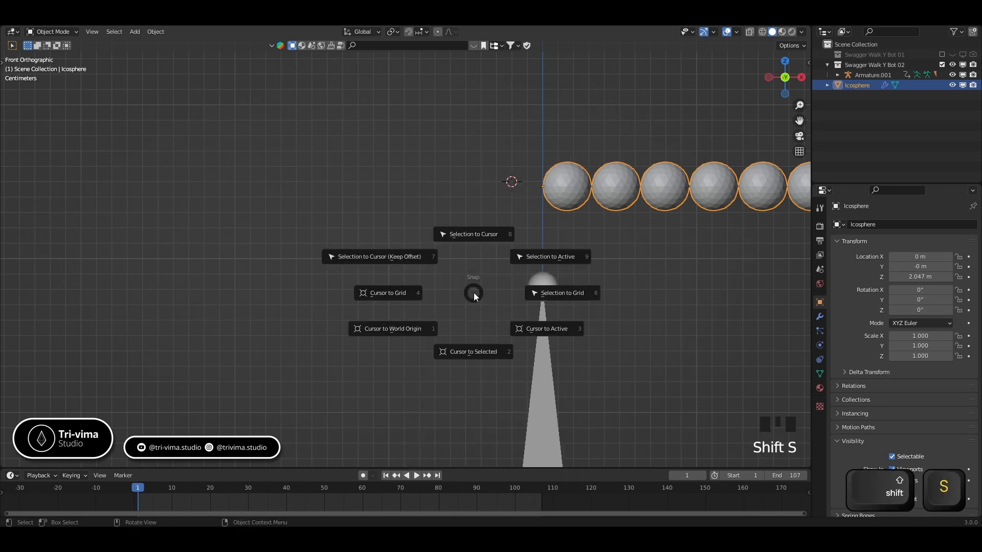
click(416, 329)
- Add a cube mesh at the world origin
scroll(632, 235, down, 8)
shift+middle_drag(579, 322, 555, 214)
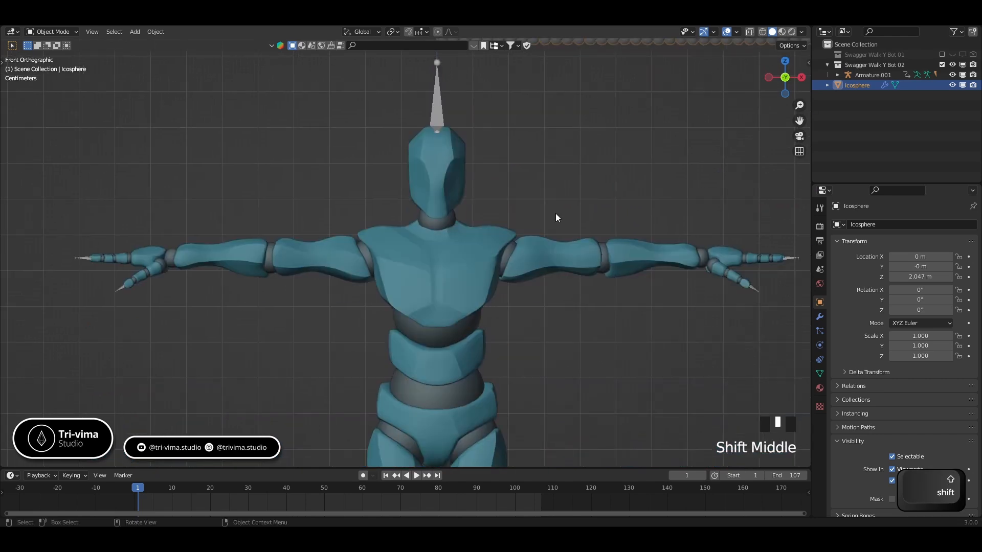
scroll(555, 213, down, 3)
shift+middle_drag(527, 177, 483, 326)
scroll(483, 327, up, 2)
key(shift+a)
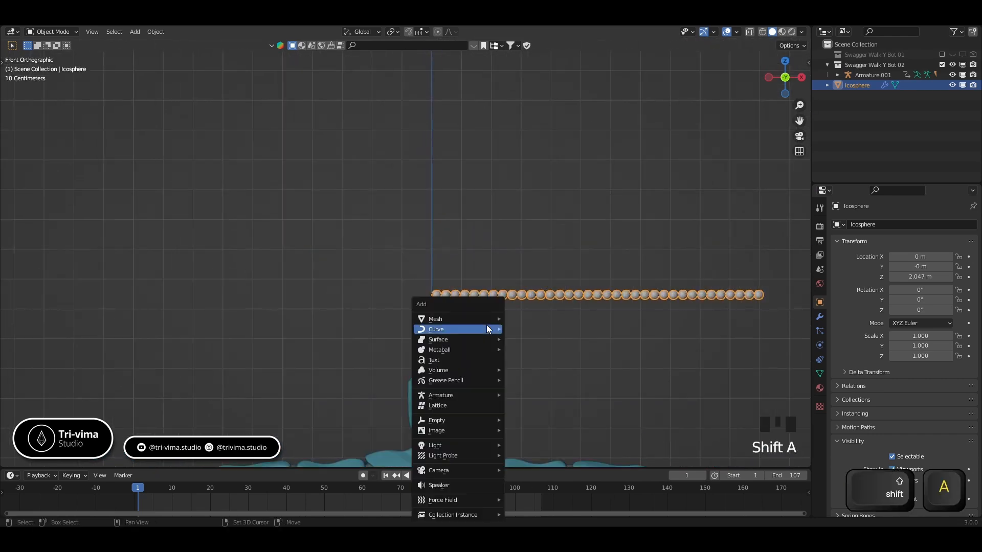
mouse_move(480, 317)
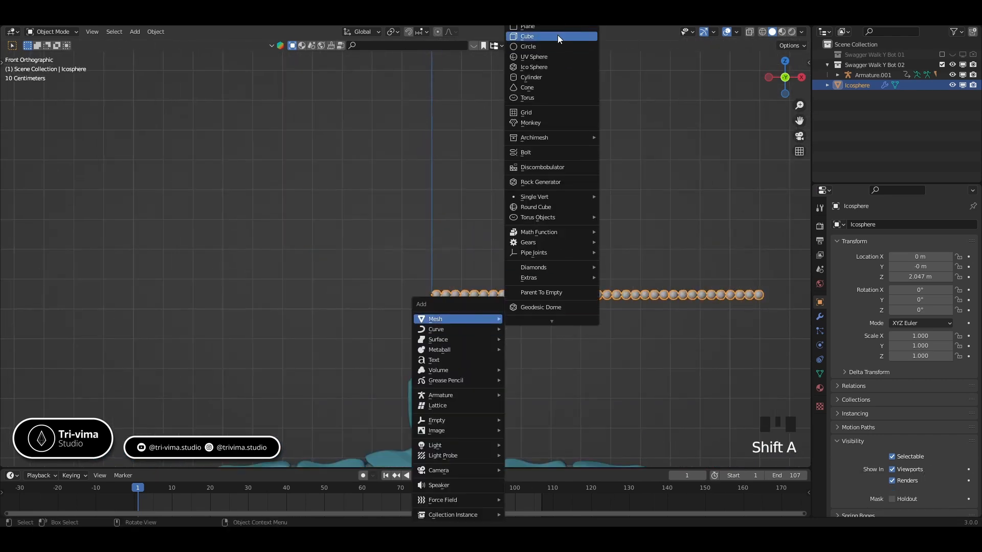
click(558, 35)
- Select only the cube and scale its whole mesh down in Edit Mode to about 0.13 m wide, finishing in Object Mode
shift+click(485, 295)
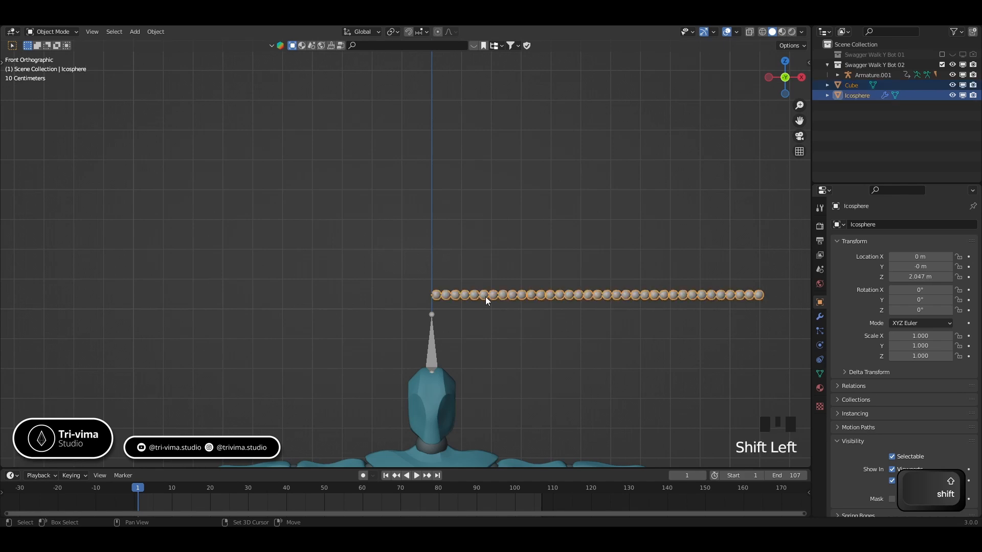
scroll(581, 237, down, 6)
click(485, 354)
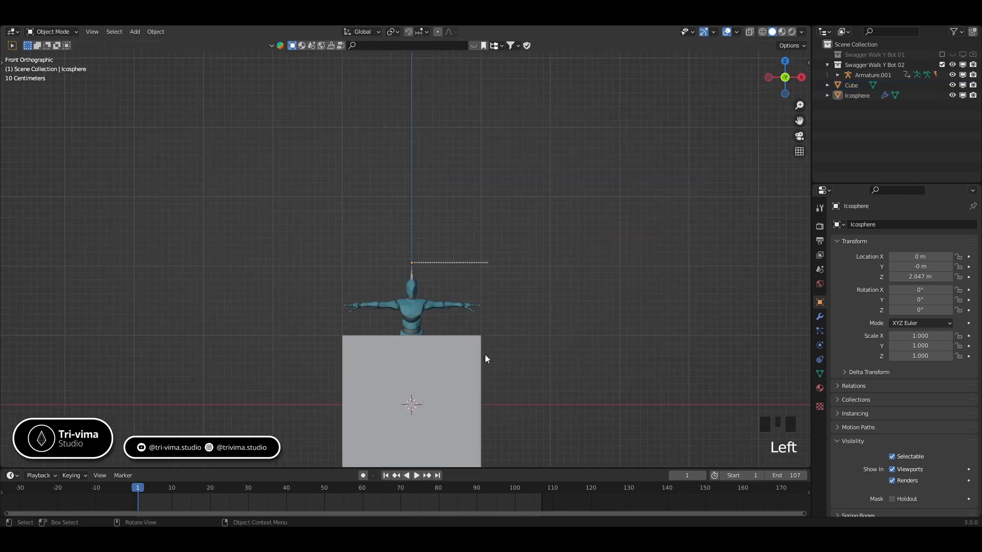
click(473, 358)
key(Tab)
key(a)
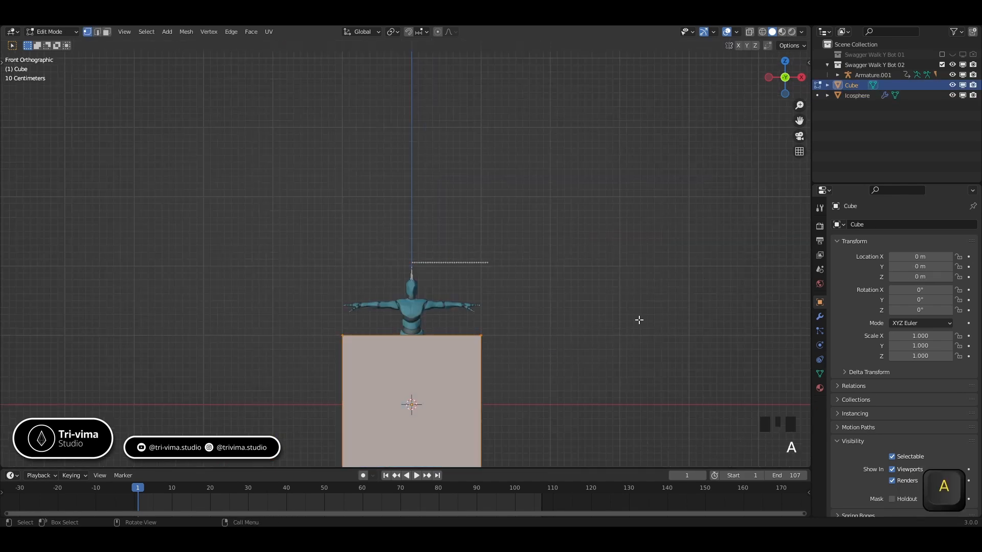
scroll(540, 346, down, 2)
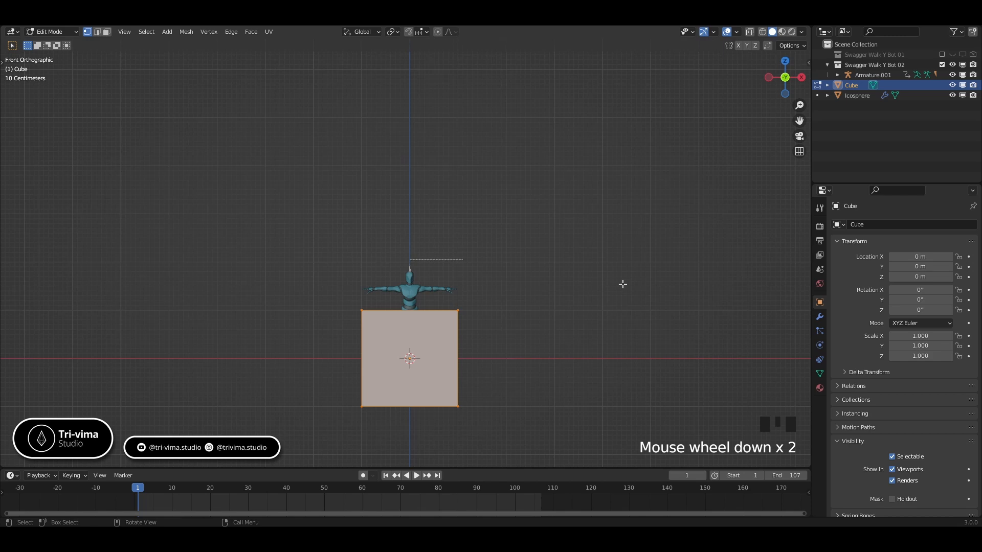
key(s)
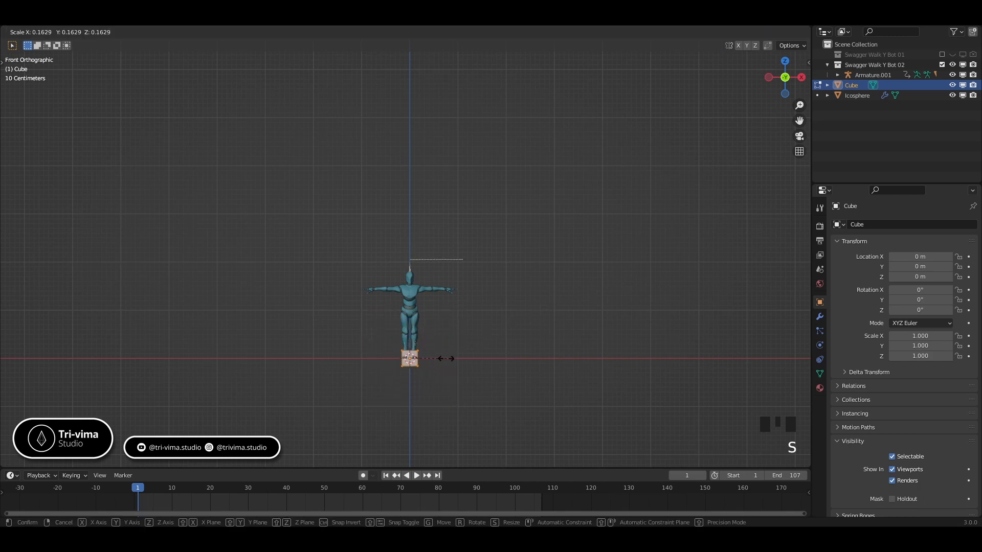
click(425, 358)
key(Tab)
- Move the cube up along the Z axis to about 2.049 m, level with the sphere chain
key(g)
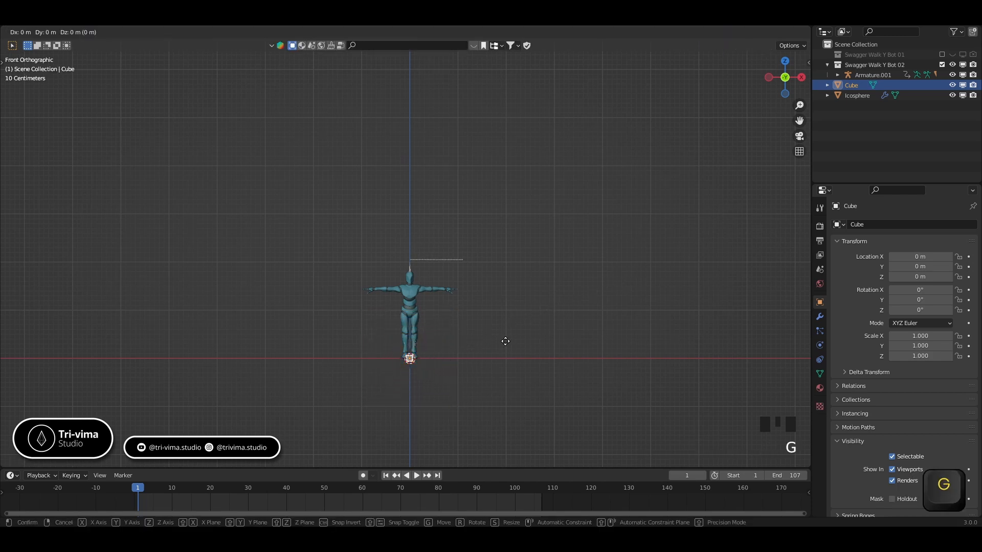
key(z)
click(508, 244)
scroll(449, 268, up, 11)
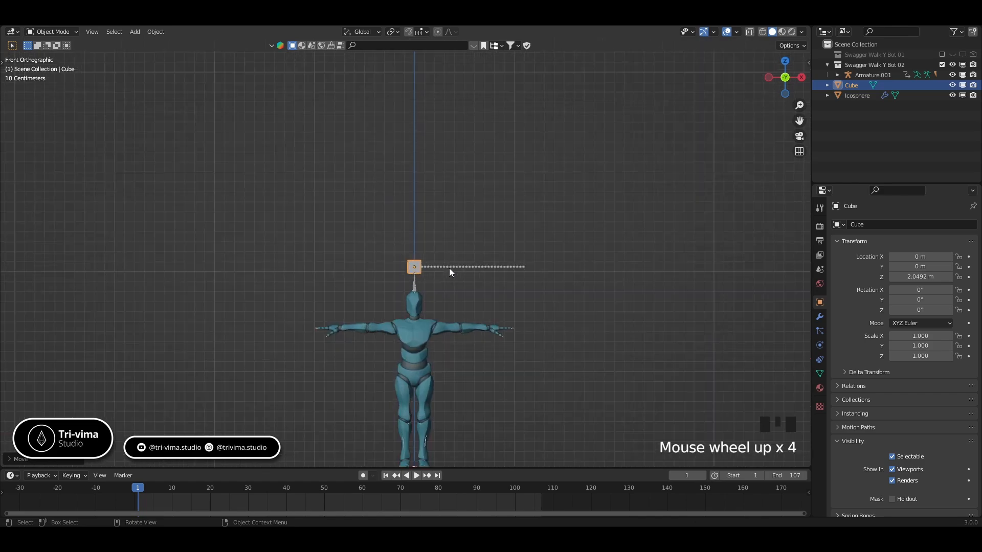
- Switch to wireframe shading and copy the ico sphere's location to the cube
key(z)
click(374, 270)
scroll(563, 395, up, 4)
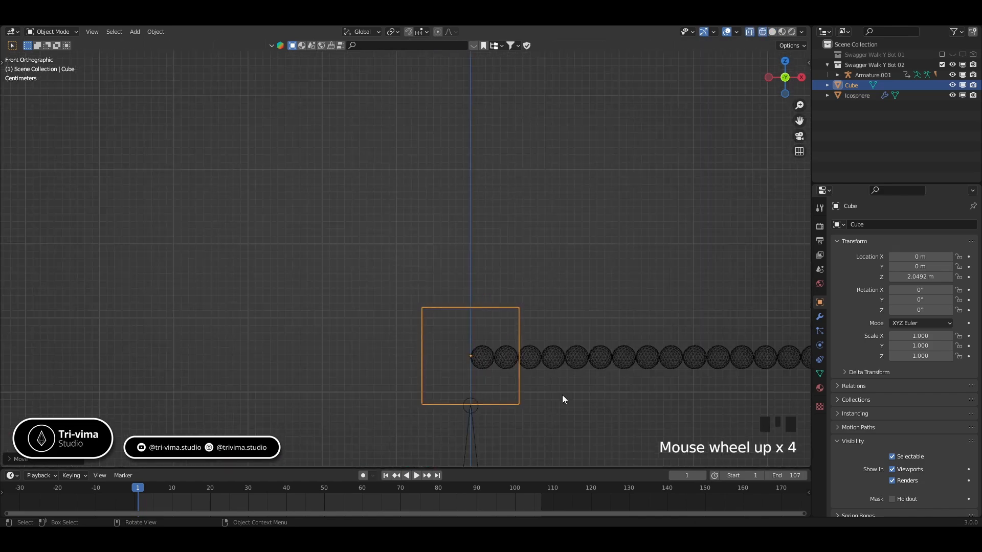
shift+middle_drag(562, 395, 489, 290)
scroll(409, 256, up, 4)
shift+click(409, 257)
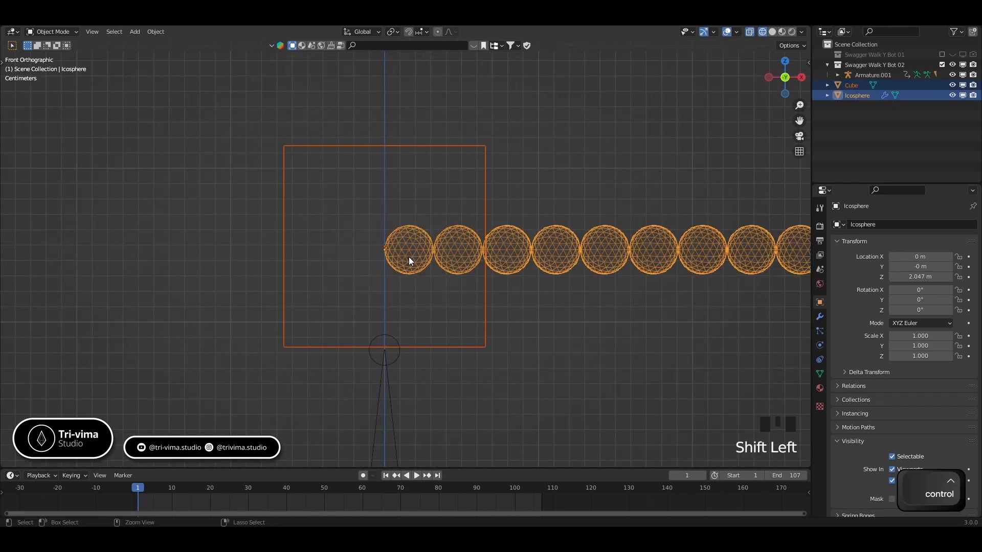
click(454, 347)
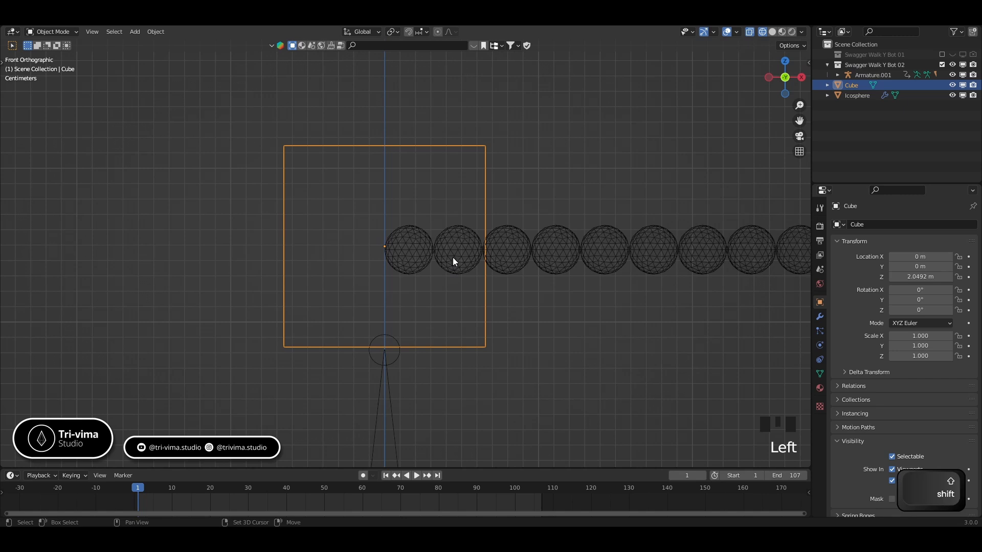
shift+click(452, 257)
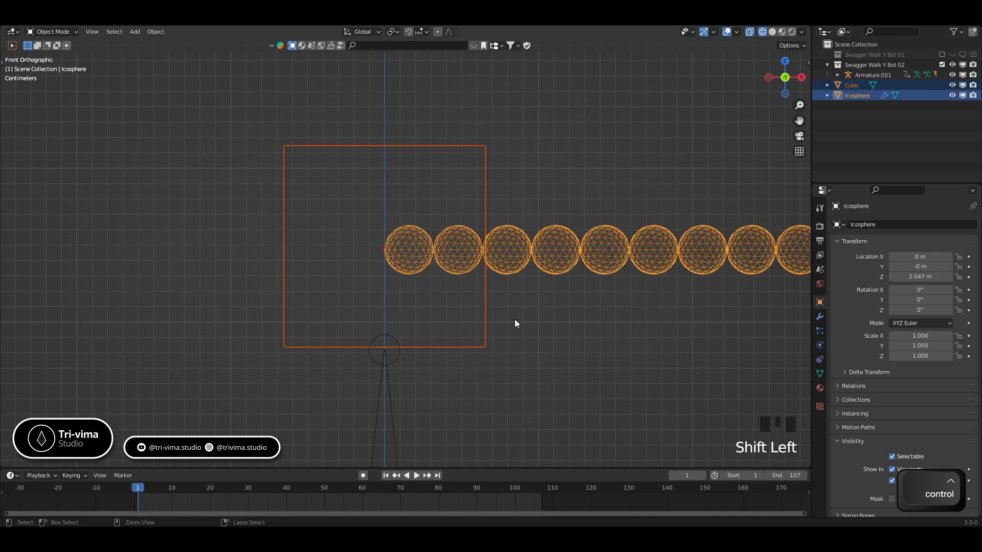
key(ctrl+c)
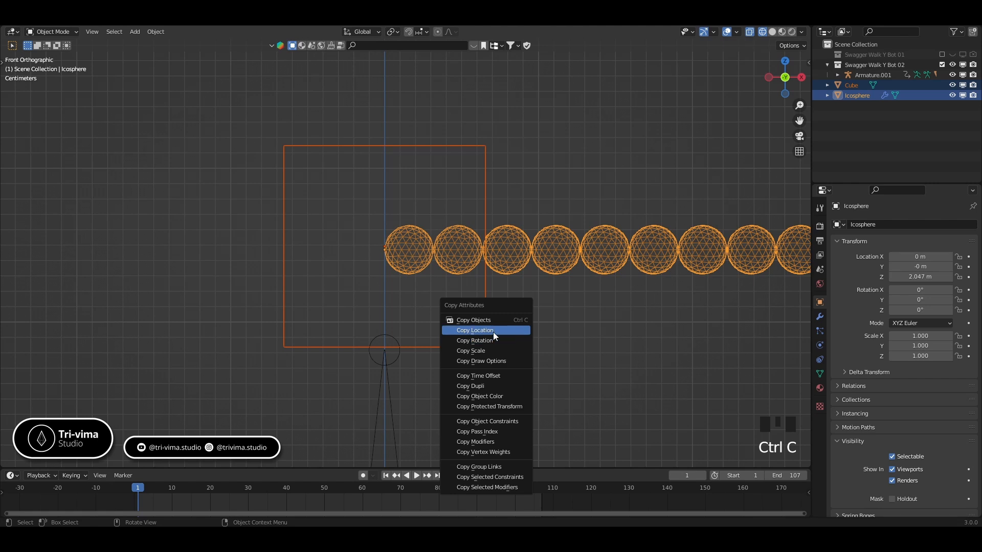
click(493, 331)
- In Edit Mode, set the median X of the cube's negative X side vertices to 0 m, flush with the start of the chain
click(466, 351)
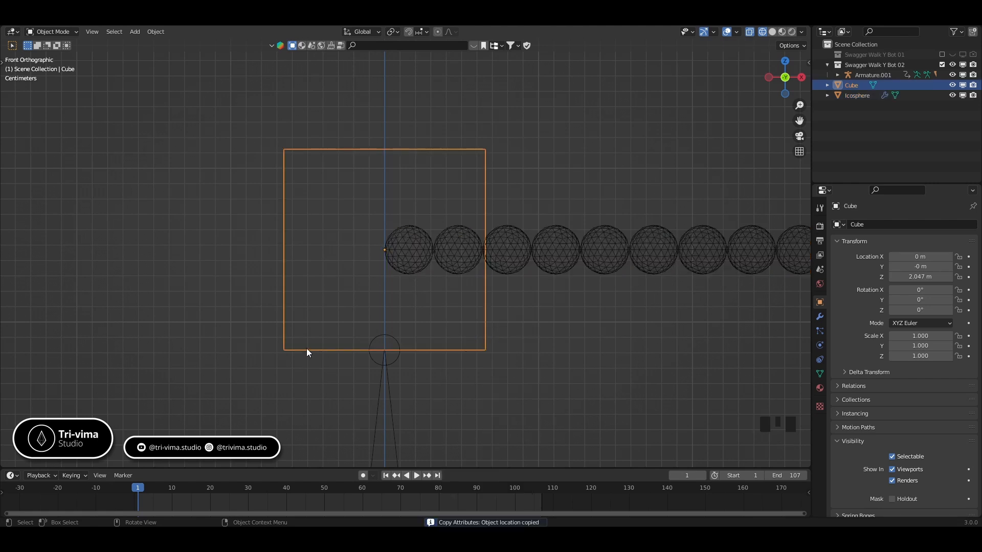
key(Tab)
drag(229, 103, 313, 388)
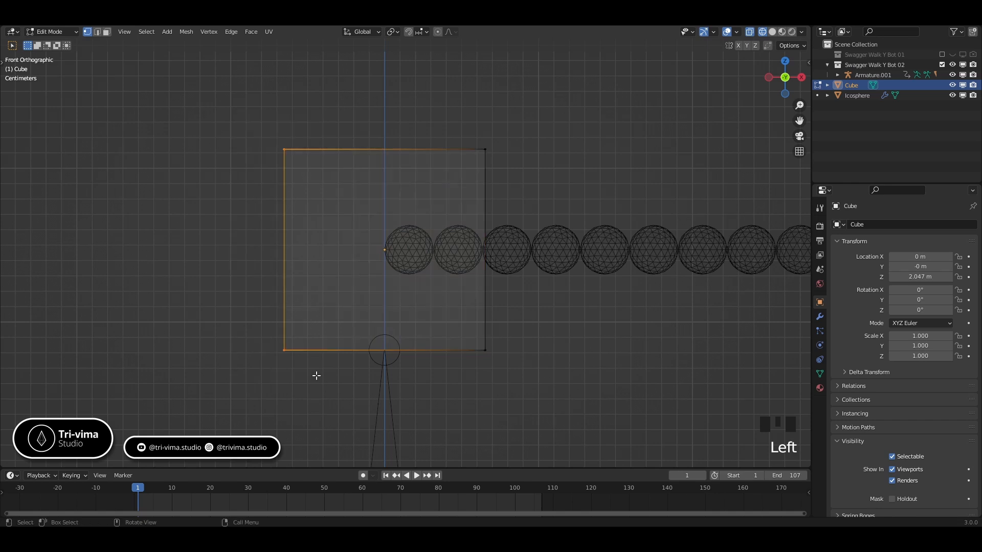
key(n)
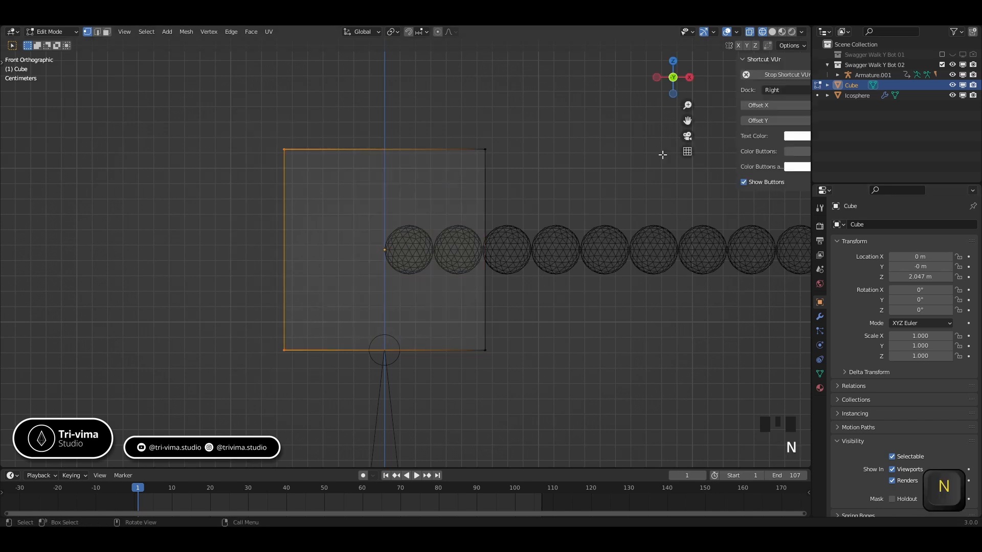
click(805, 61)
double_click(735, 86)
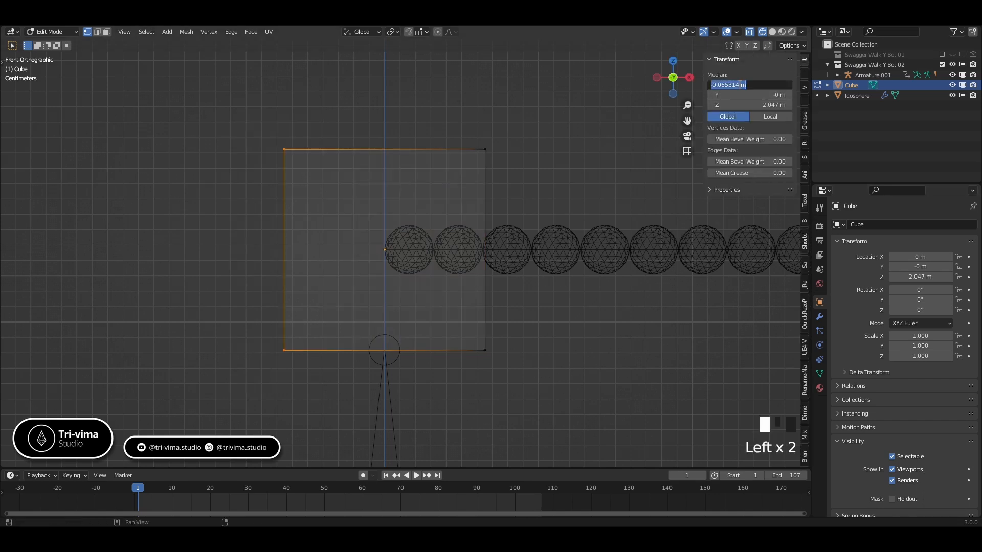
text(0)
key(Return)
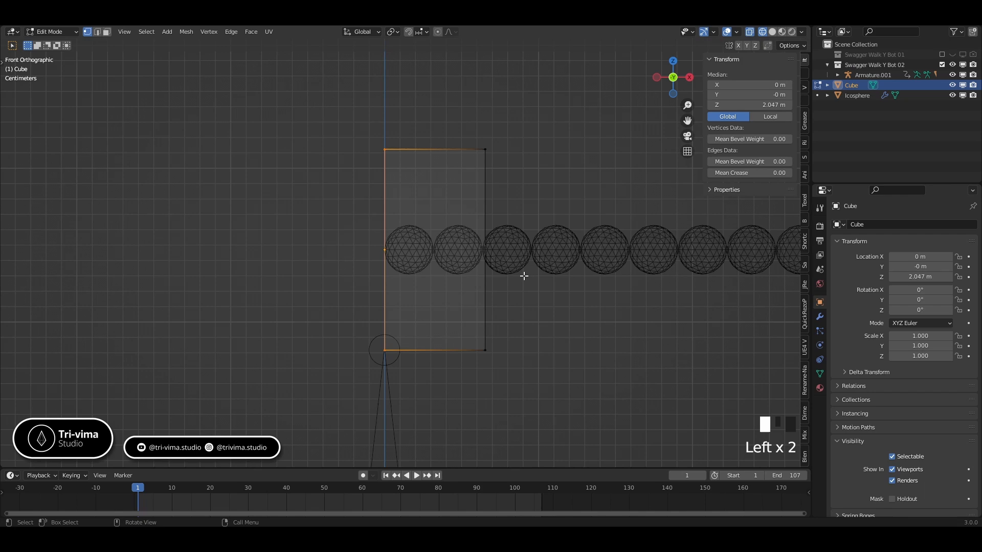
- Move the cube's opposite side vertices along the X axis to the far end of the sphere chain
drag(457, 122, 532, 399)
scroll(450, 294, down, 6)
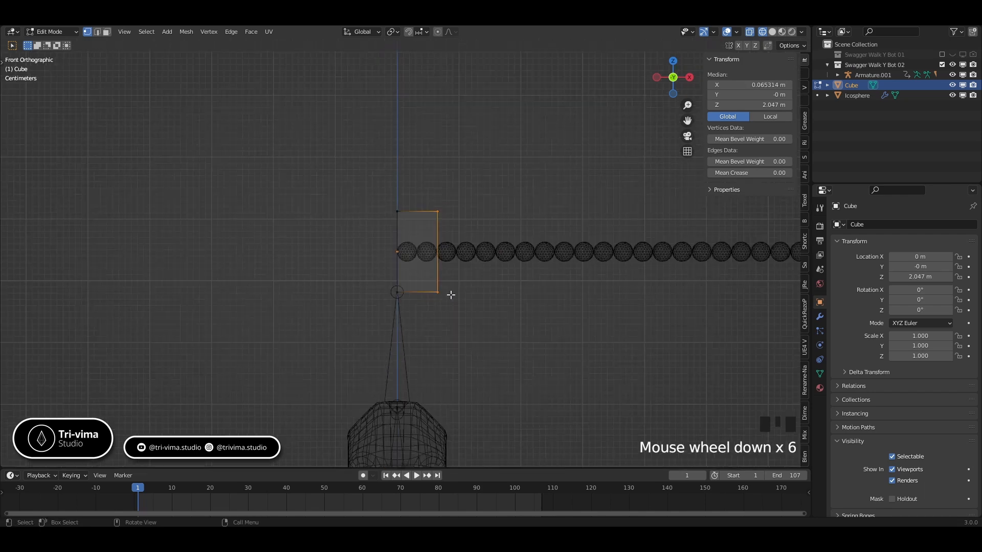
shift+middle_drag(449, 293, 241, 293)
key(g)
key(x)
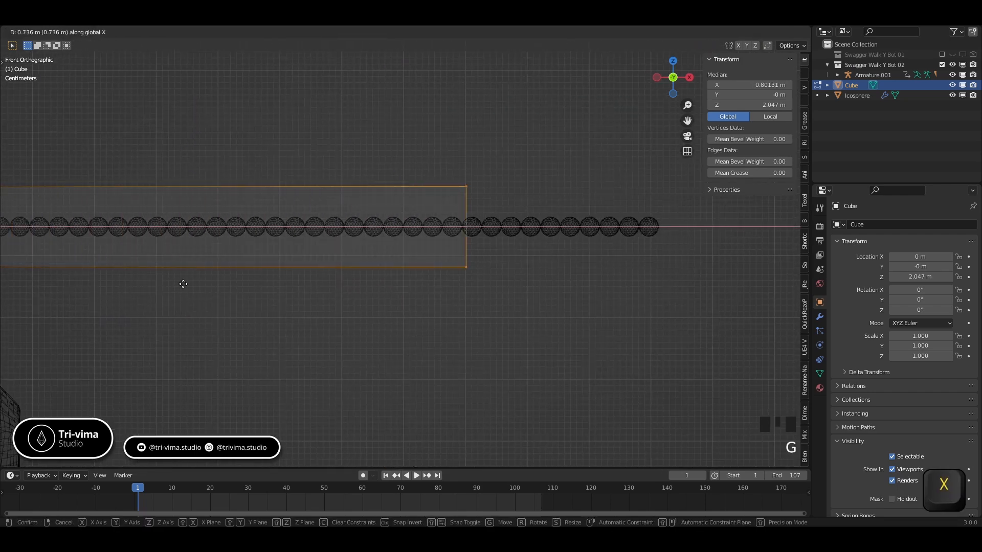
click(359, 286)
- Fine-tune the cube's far end face along X to about 1.1125 m, just touching the outer edge of the last sphere
scroll(681, 245, up, 2)
shift+middle_drag(682, 246, 480, 270)
scroll(311, 254, up, 6)
scroll(480, 269, up, 5)
key(g)
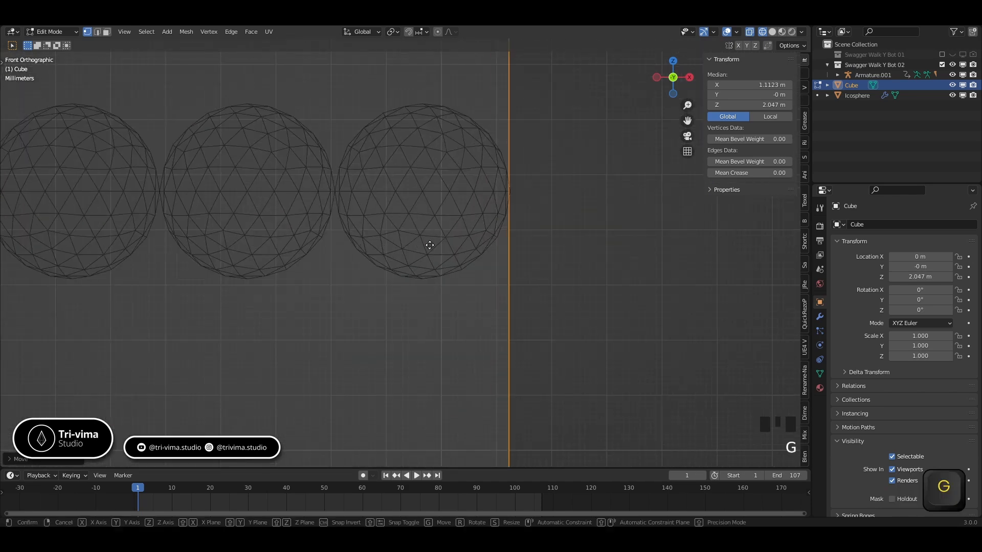
key(x)
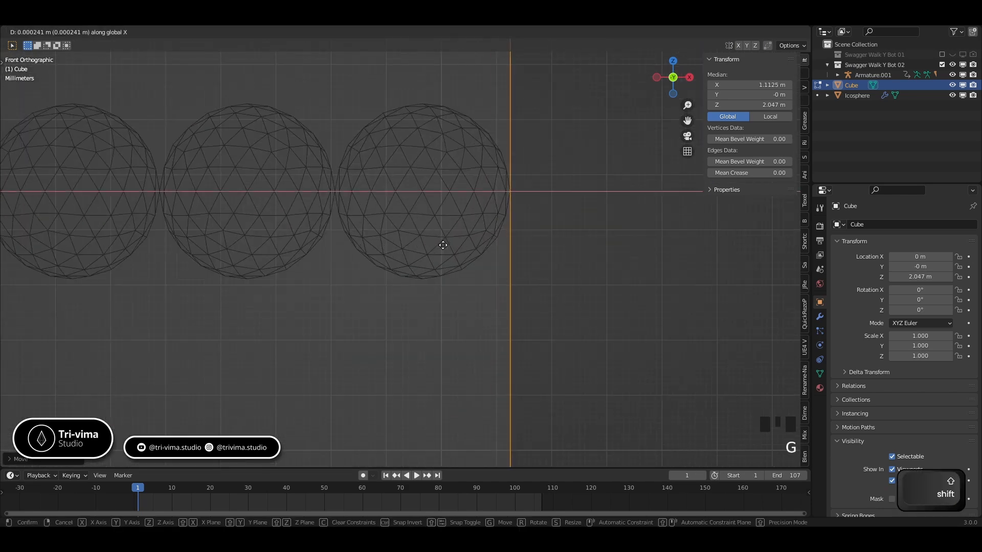
click(443, 246)
- Scale the whole cube mesh down in Y and Z only until its cross-section tightly encloses the spheres
key(KP_3)
scroll(443, 246, down, 3)
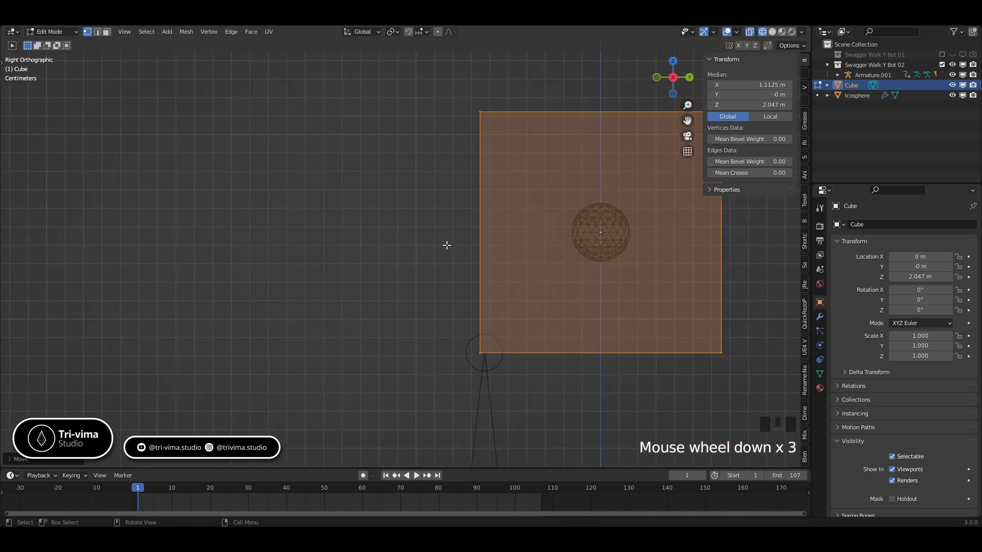
shift+middle_drag(447, 243, 258, 271)
key(a)
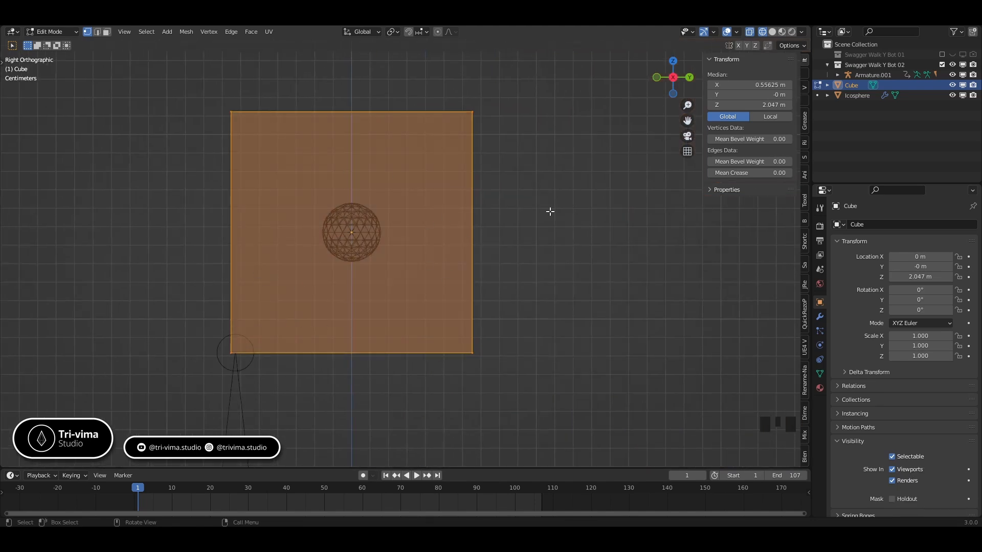
key(s)
key(shift+x)
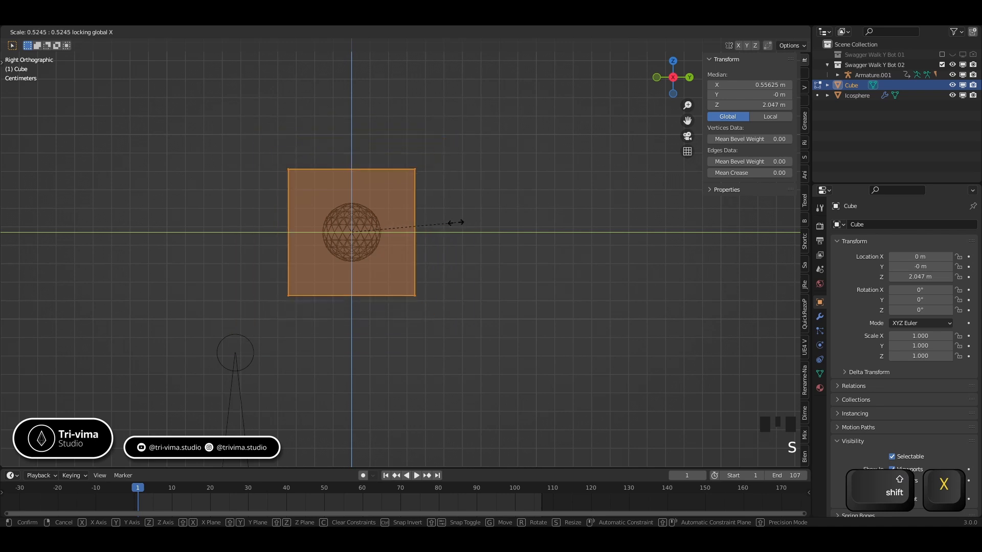
click(400, 225)
scroll(390, 234, up, 6)
key(s)
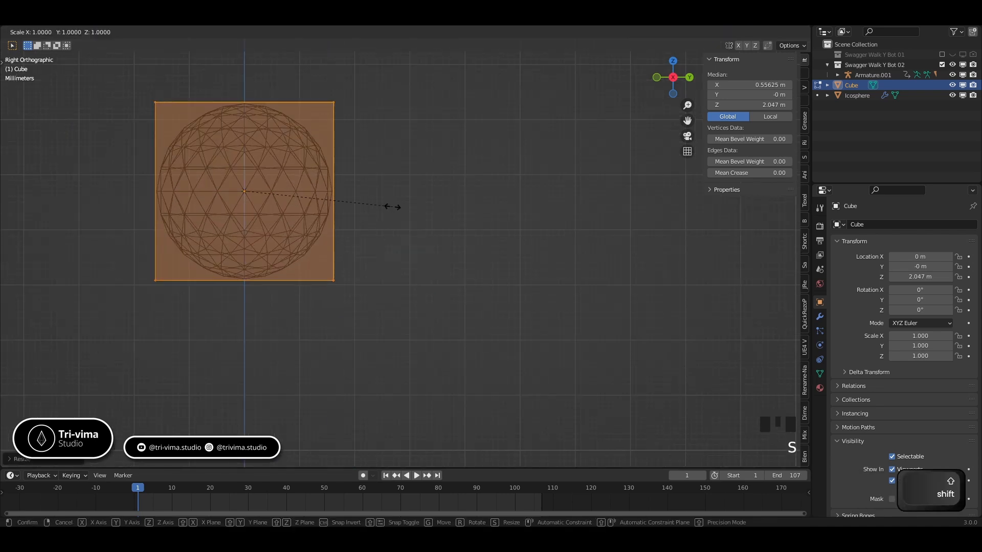
key(shift+x)
click(376, 209)
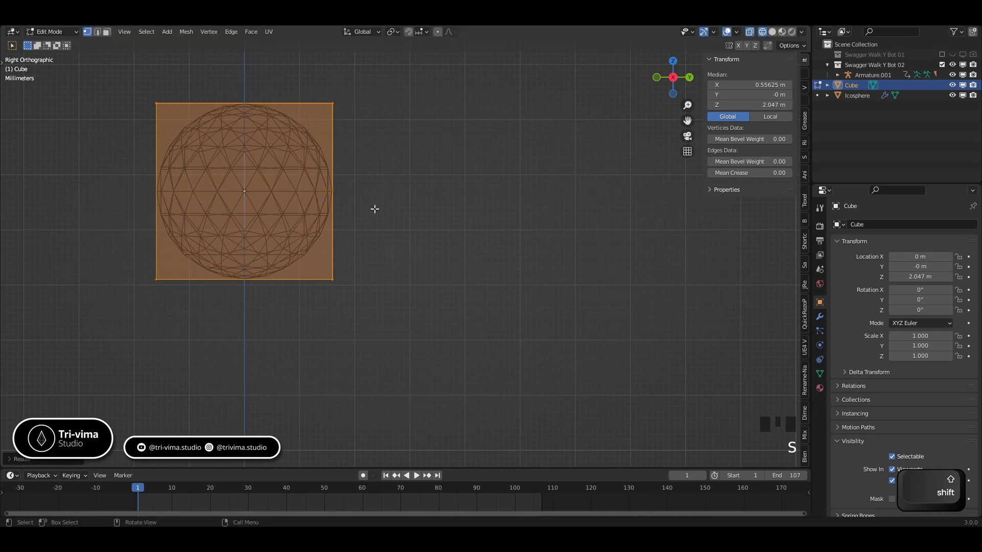
- Add a single centred loop cut across the length of the stretched cube
key(KP_1)
scroll(409, 202, down, 11)
shift+middle_drag(431, 223, 658, 286)
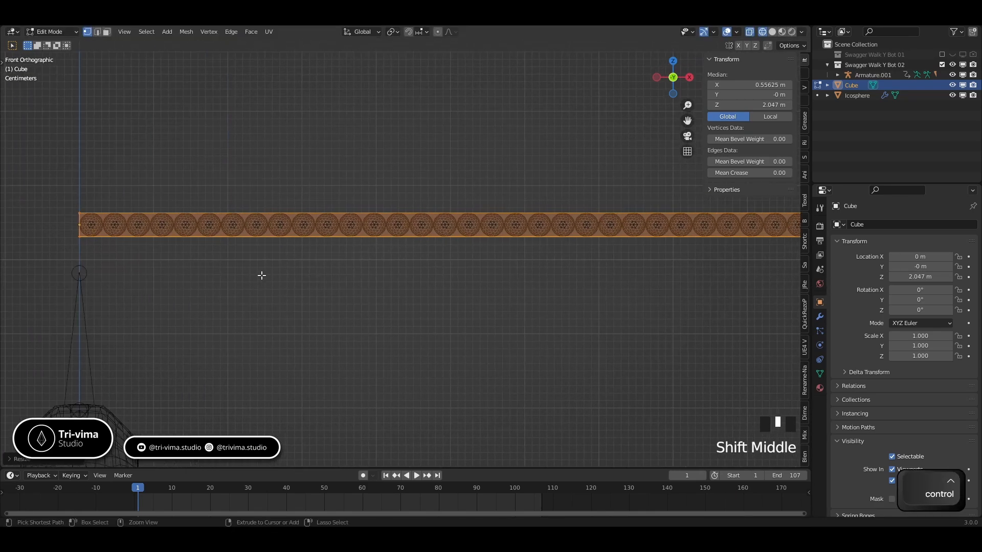
key(ctrl+r)
click(424, 254)
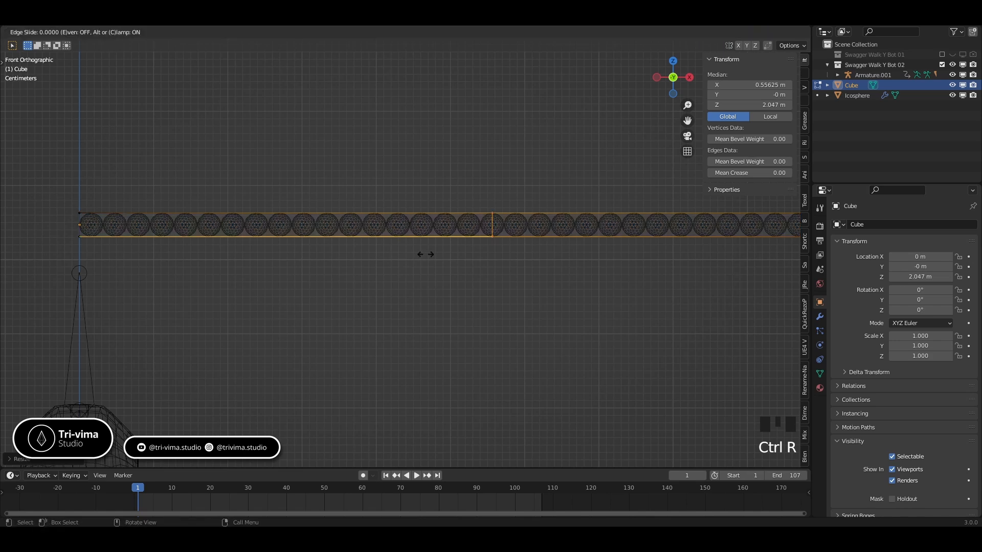
key(Escape)
- Raise the loop cut's number of cuts to 67 so the stretched cube is evenly subdivided along the sphere chain
scroll(425, 254, down, 4)
scroll(348, 312, up, 3)
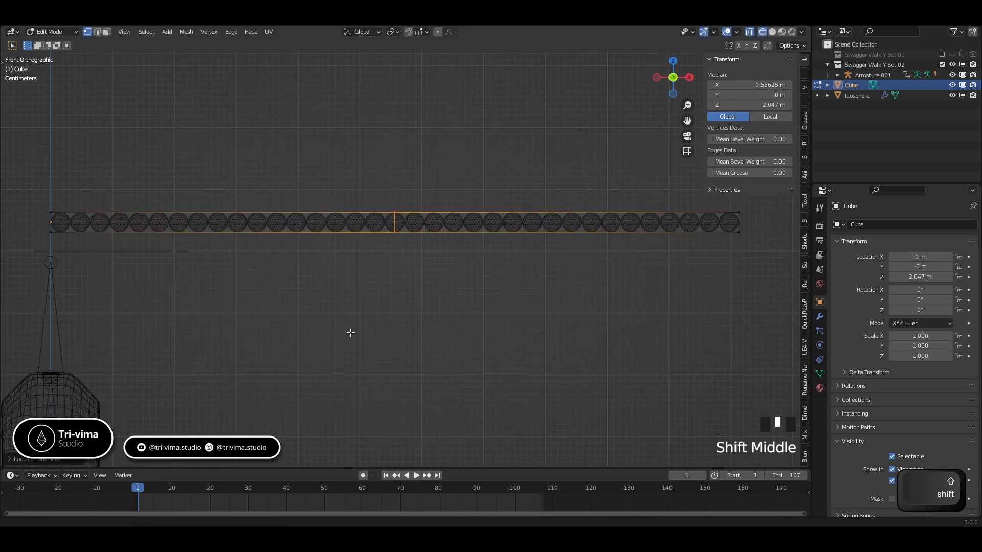
shift+middle_drag(351, 333, 341, 376)
key(n)
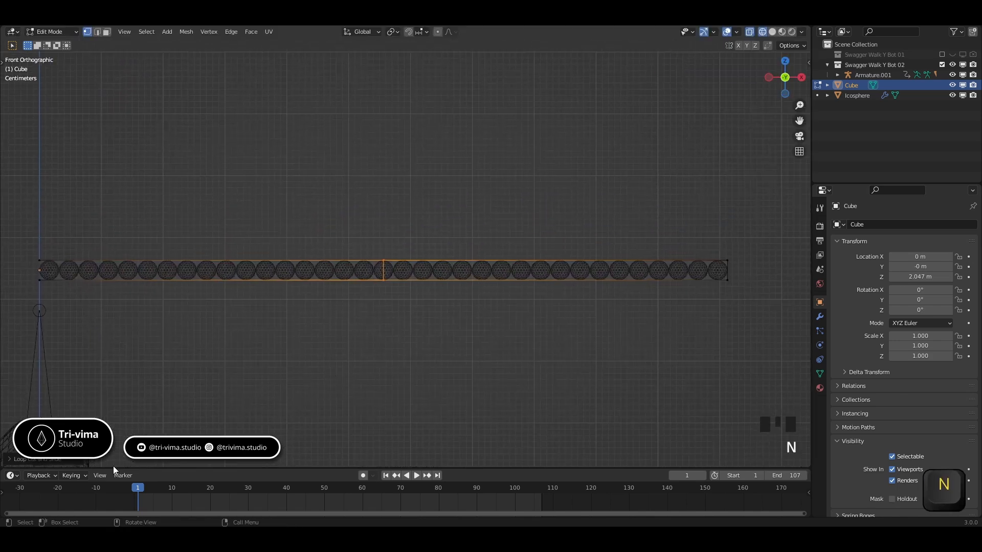
click(21, 459)
click(137, 377)
click(138, 378)
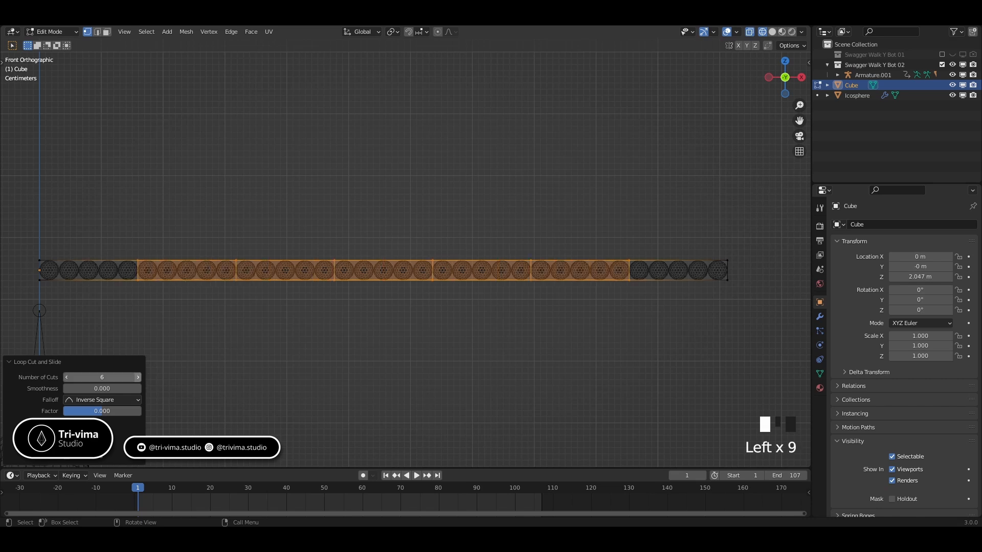
click(137, 378)
click(137, 377)
click(138, 378)
click(138, 377)
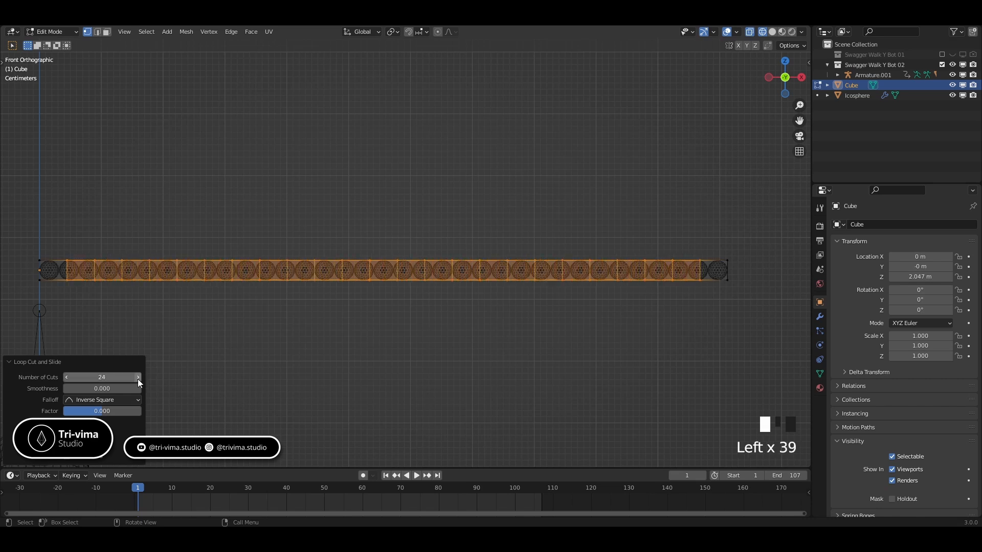
click(139, 377)
click(138, 378)
click(137, 378)
click(137, 378)
click(137, 378)
click(137, 377)
click(137, 378)
click(137, 378)
click(137, 378)
click(137, 378)
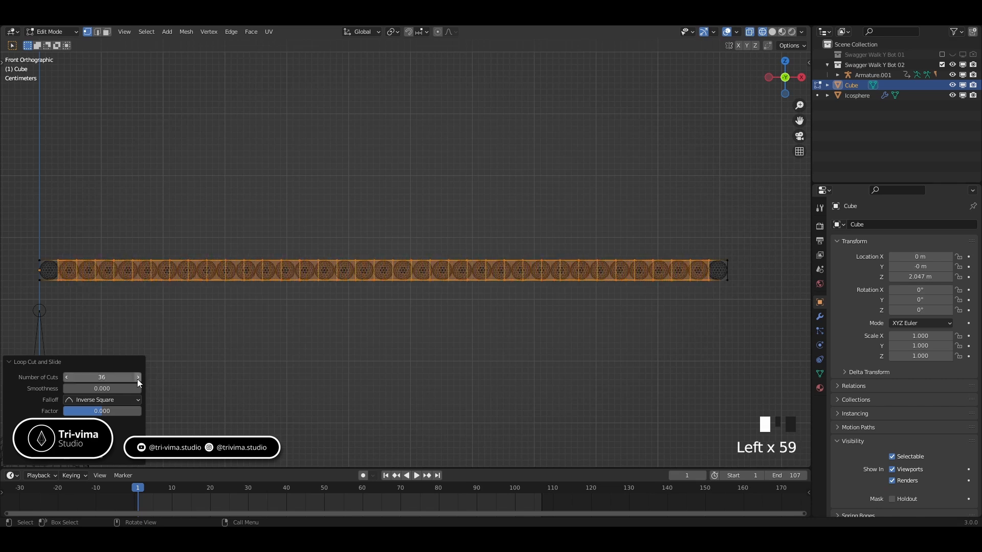
click(66, 378)
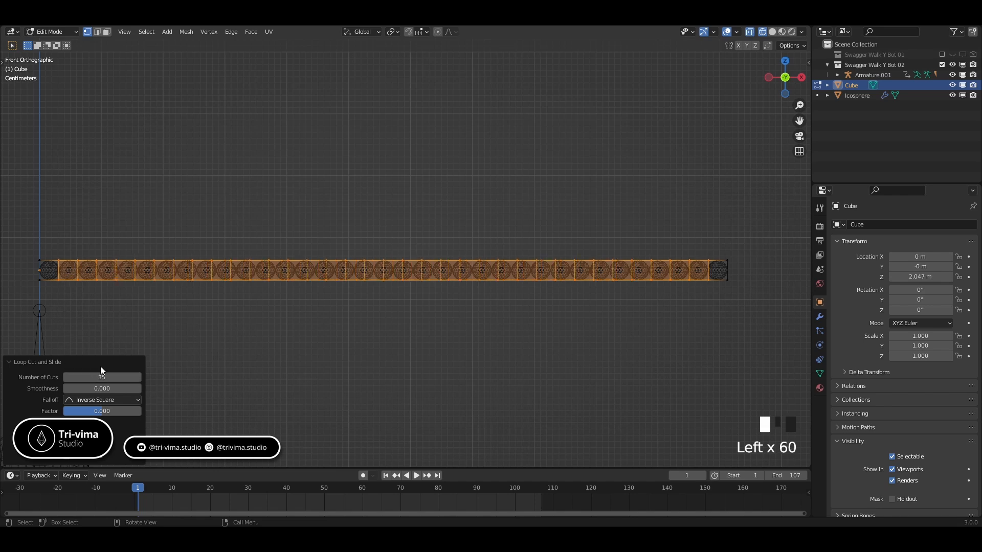
click(138, 378)
click(138, 377)
click(138, 377)
click(138, 377)
click(138, 378)
click(138, 377)
click(138, 377)
click(138, 378)
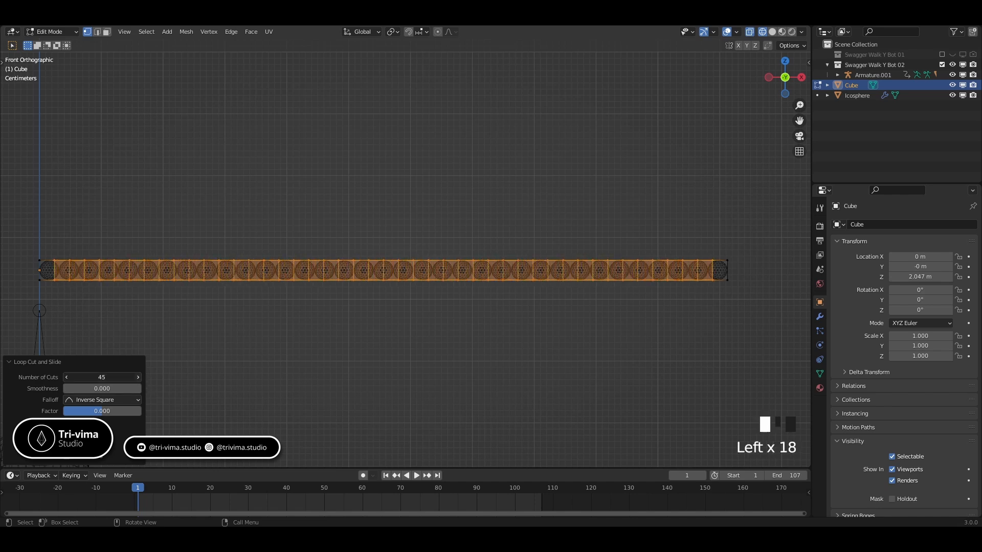
click(138, 378)
click(138, 378)
click(138, 377)
click(138, 378)
click(138, 377)
click(138, 378)
click(138, 377)
click(138, 377)
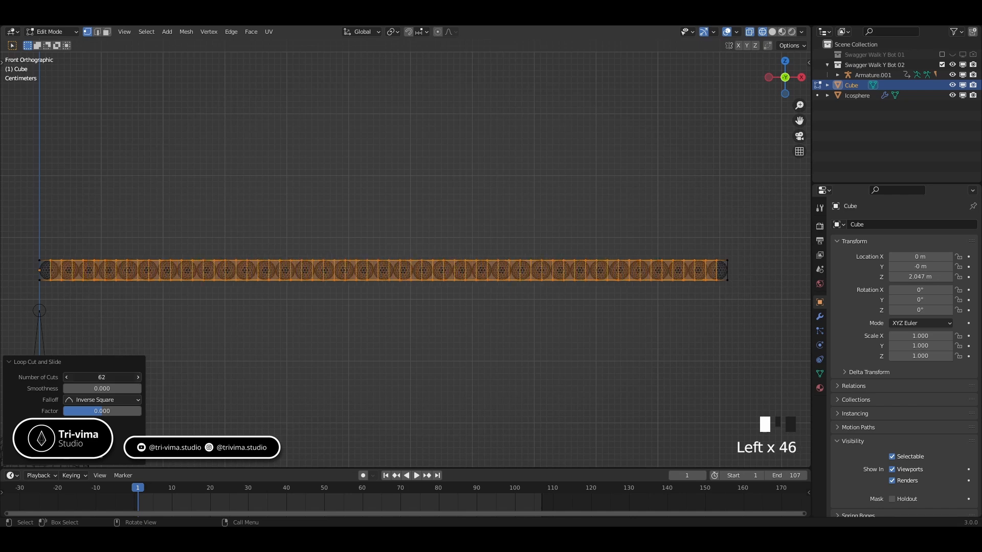
click(138, 378)
click(138, 377)
click(138, 378)
click(138, 377)
click(138, 377)
click(138, 378)
click(138, 377)
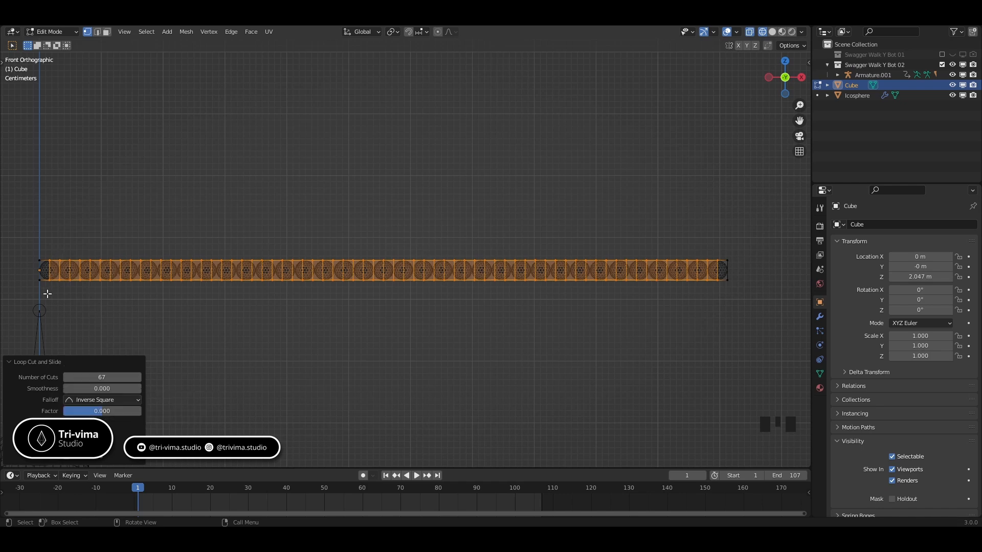
key(t)
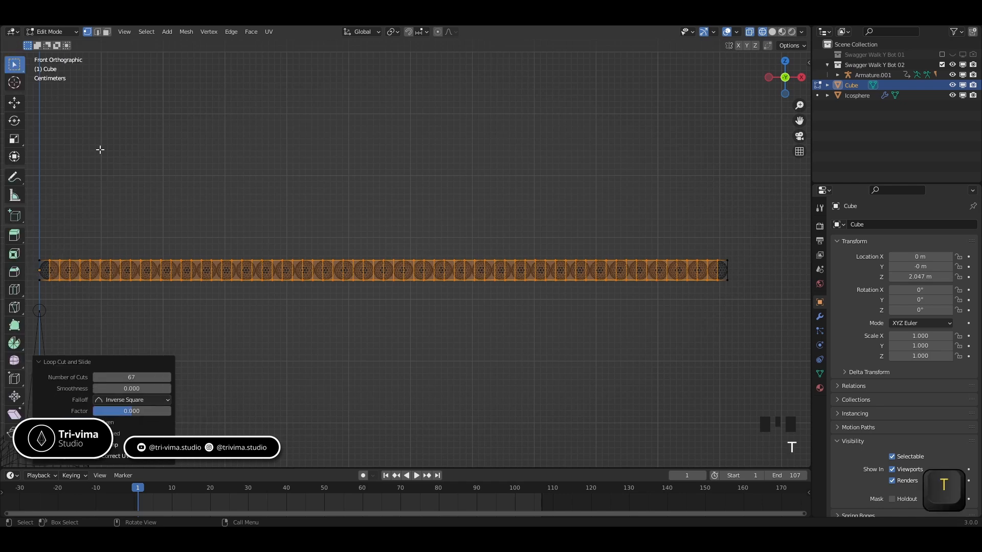
click(14, 177)
drag(32, 270, 55, 268)
drag(165, 265, 162, 266)
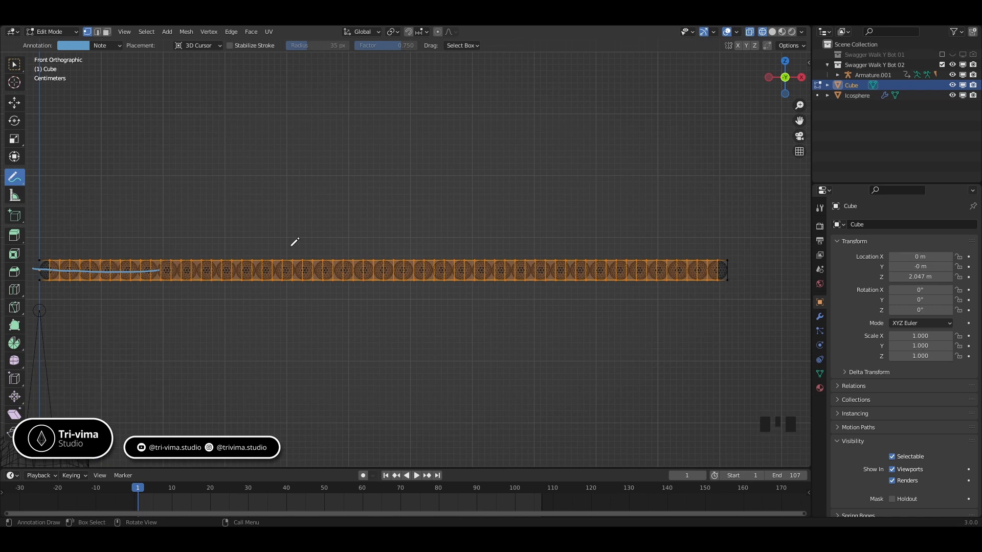
key(ctrl+z)
key(ctrl+z)
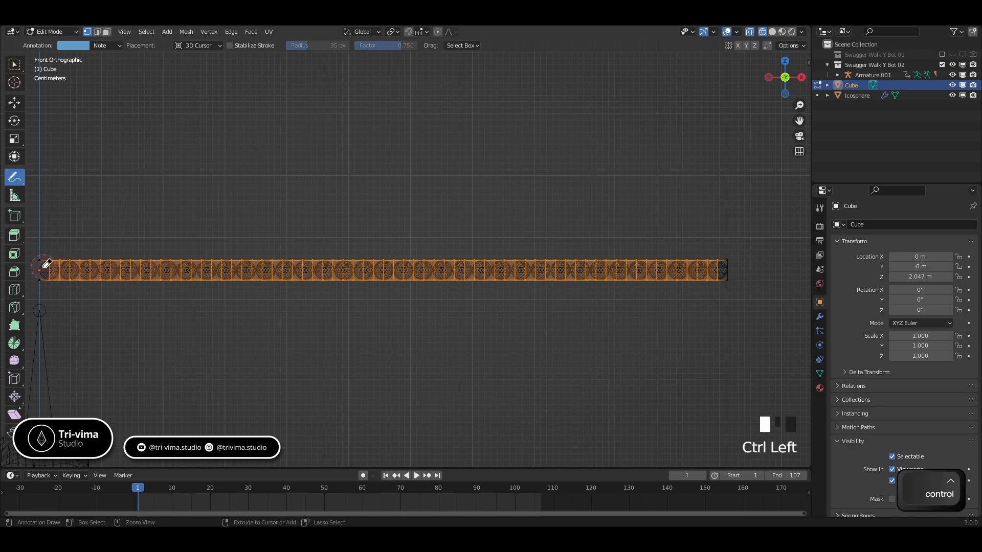
click(15, 63)
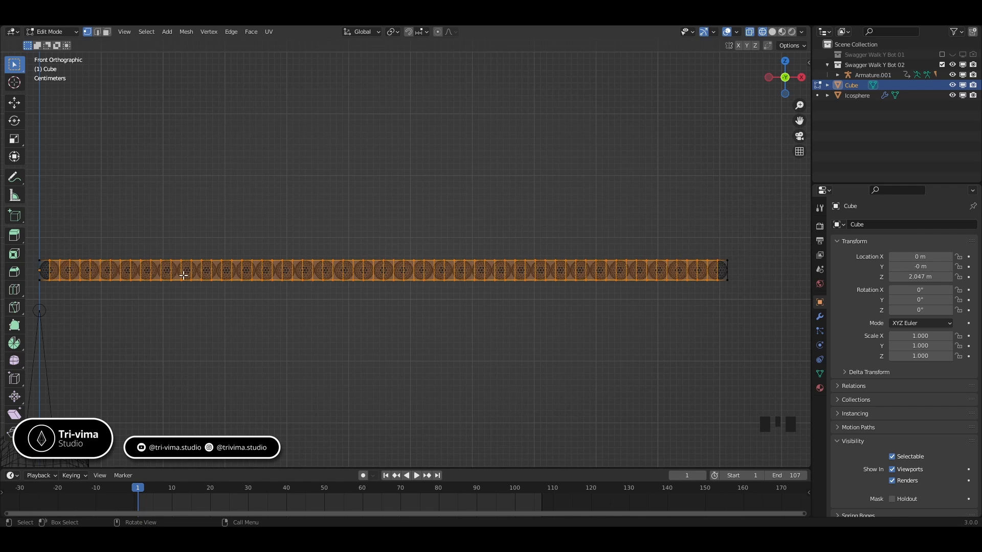
- Return to Object Mode and rename the stretched cube to Softbody Mesh
key(Tab)
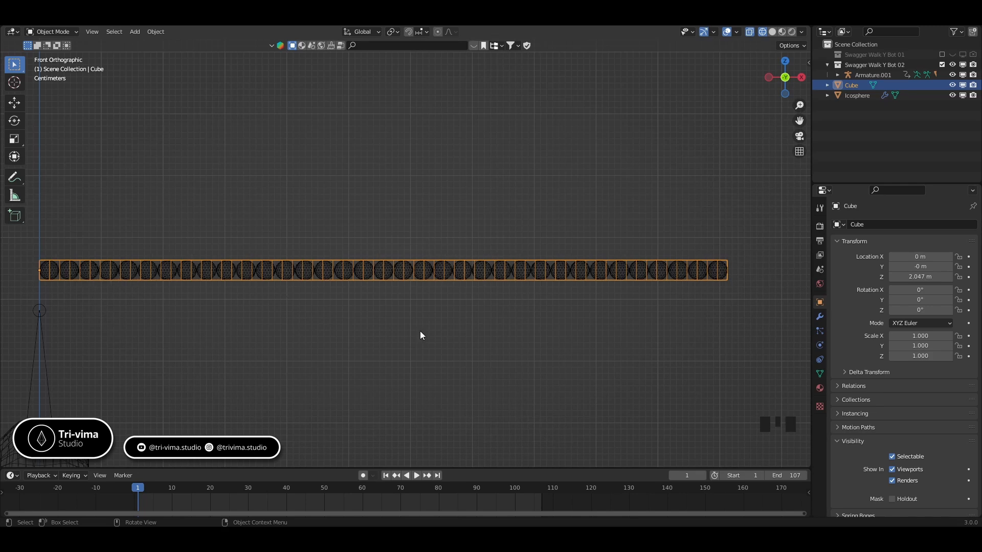
scroll(424, 317, down, 4)
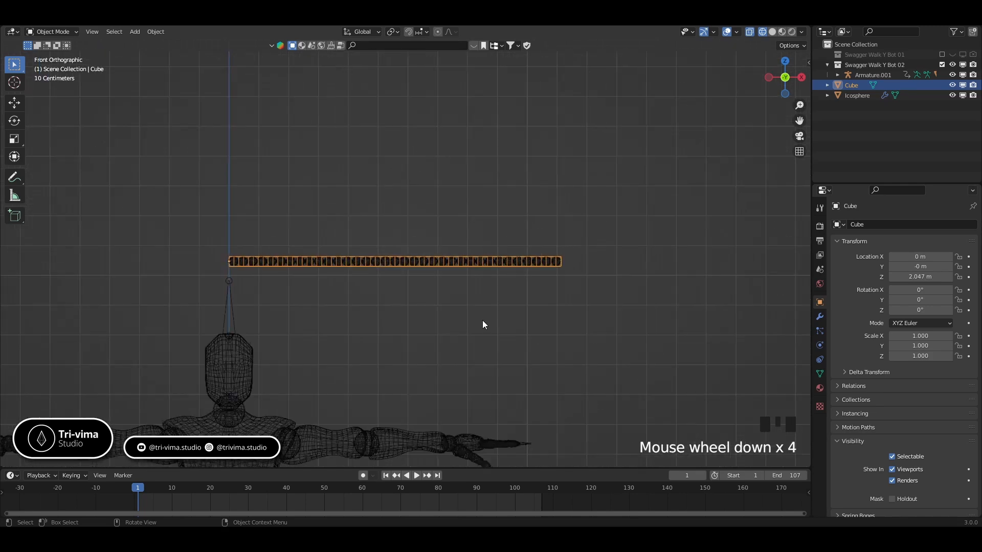
scroll(414, 339, down, 2)
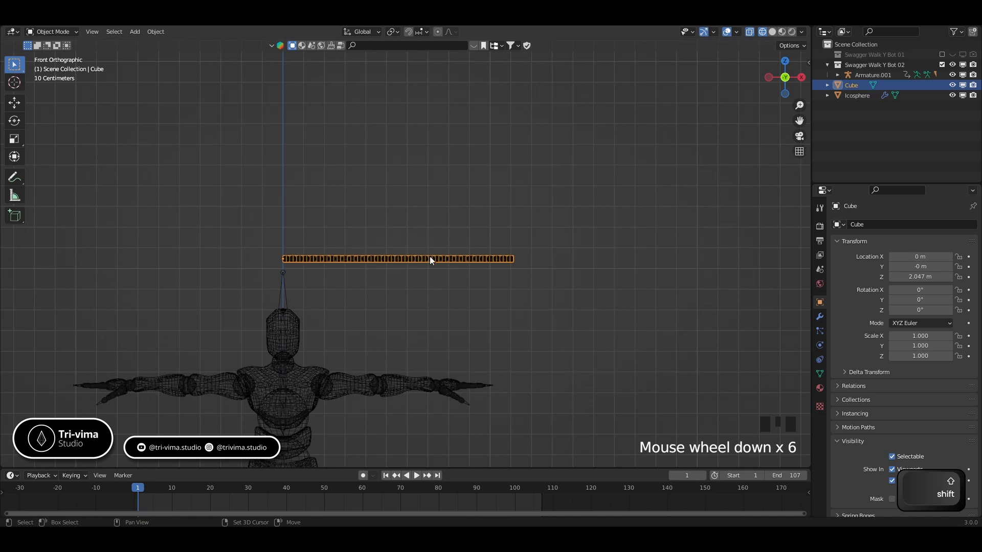
click(849, 85)
double_click(849, 85)
text(S)
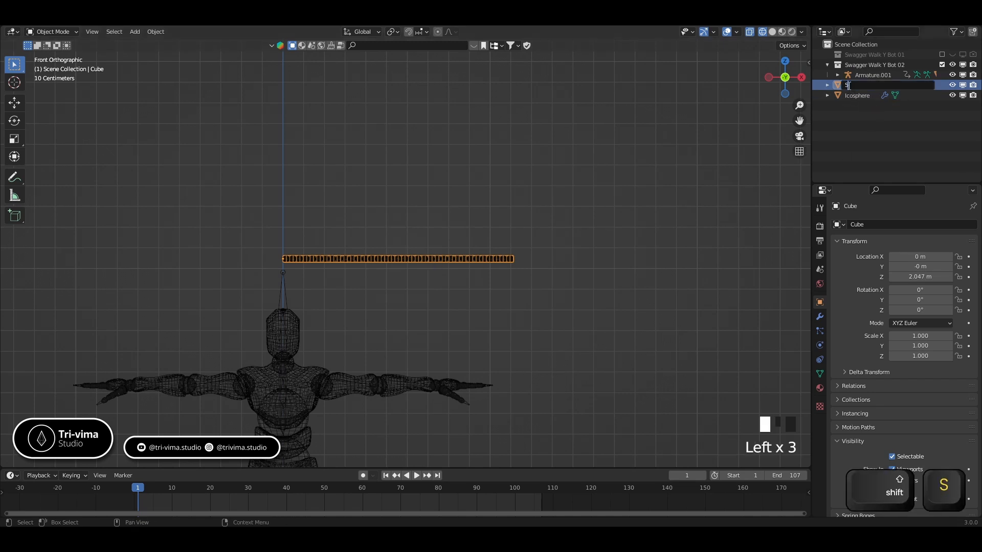
text(oftbod)
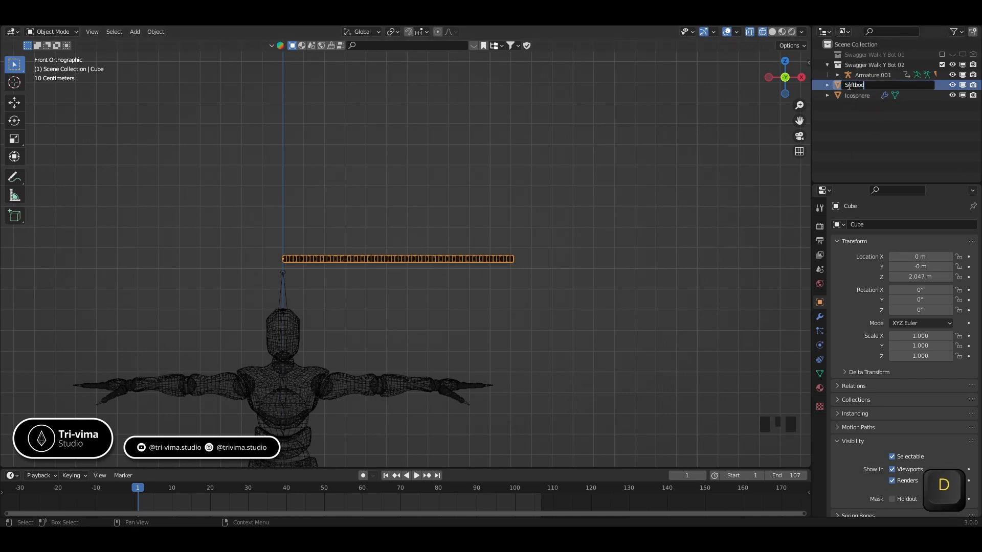
text(y Mesh)
key(Return)
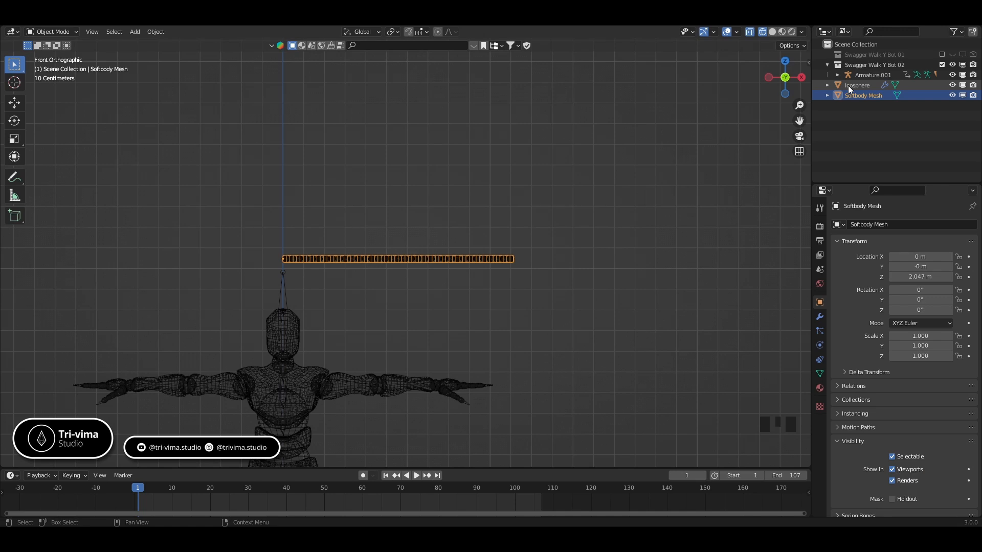
- Rename the arrayed ico sphere object to Pearl Necklace
click(848, 85)
double_click(848, 85)
text(Pea)
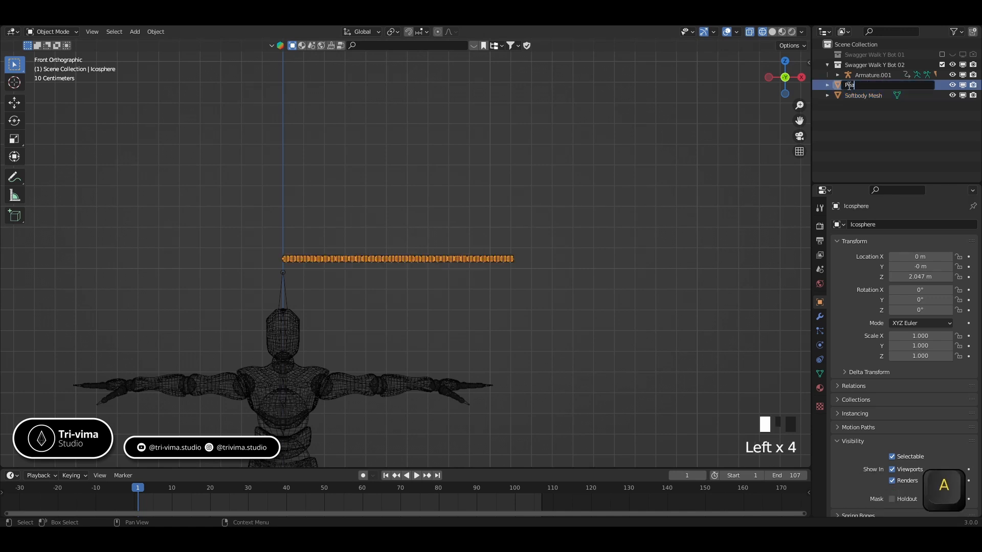
text(rl )
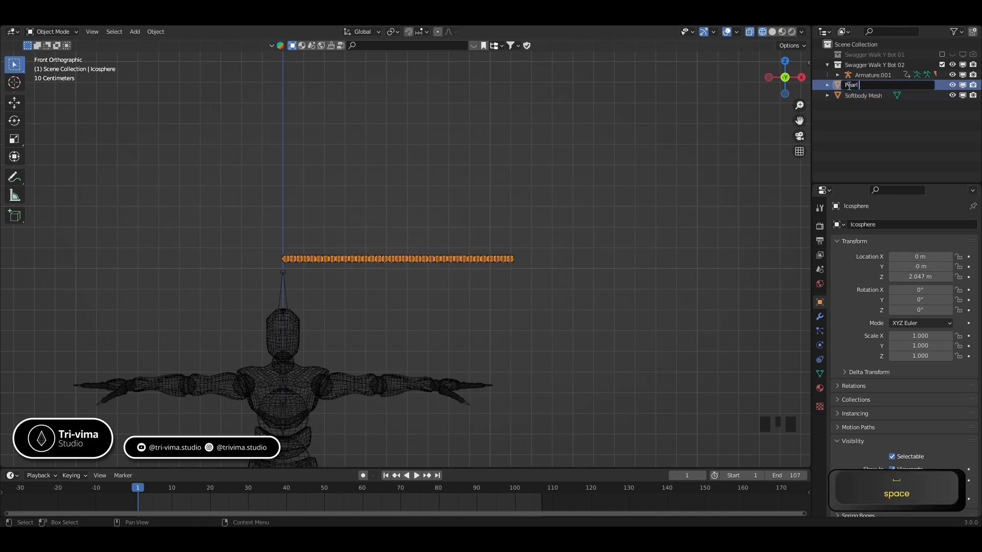
text(Necklace)
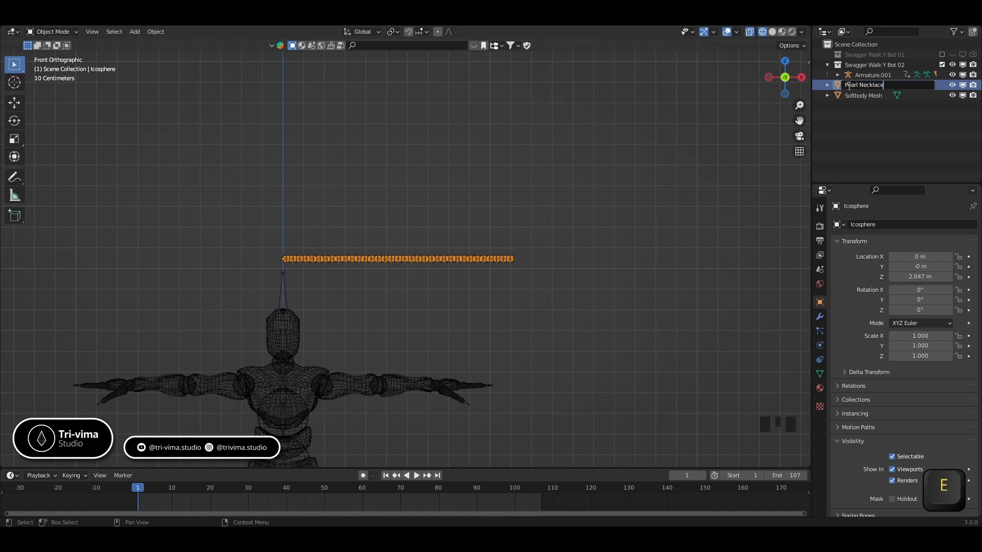
key(Return)
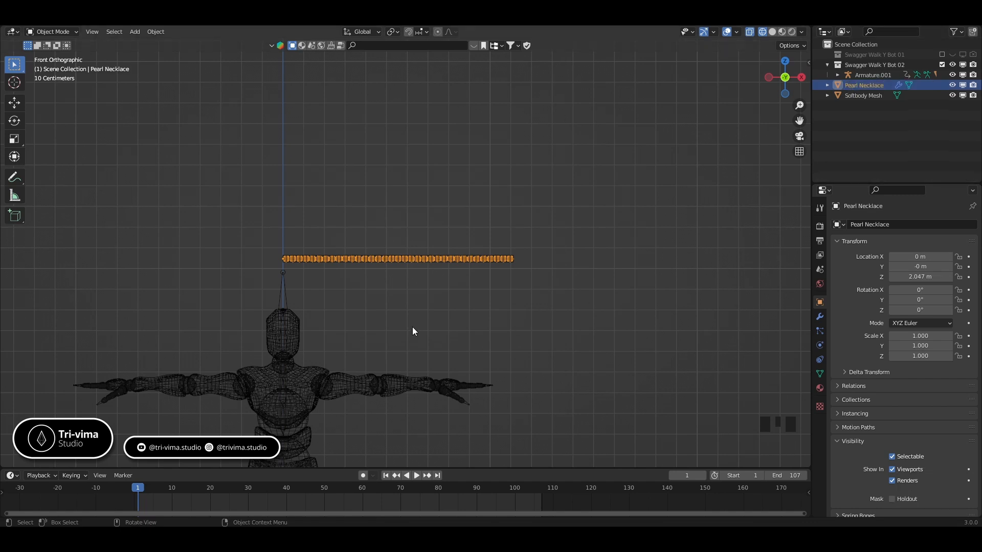
- Add a Bezier circle curve with a 1 m radius at the world origin around the character's feet
key(shift+a)
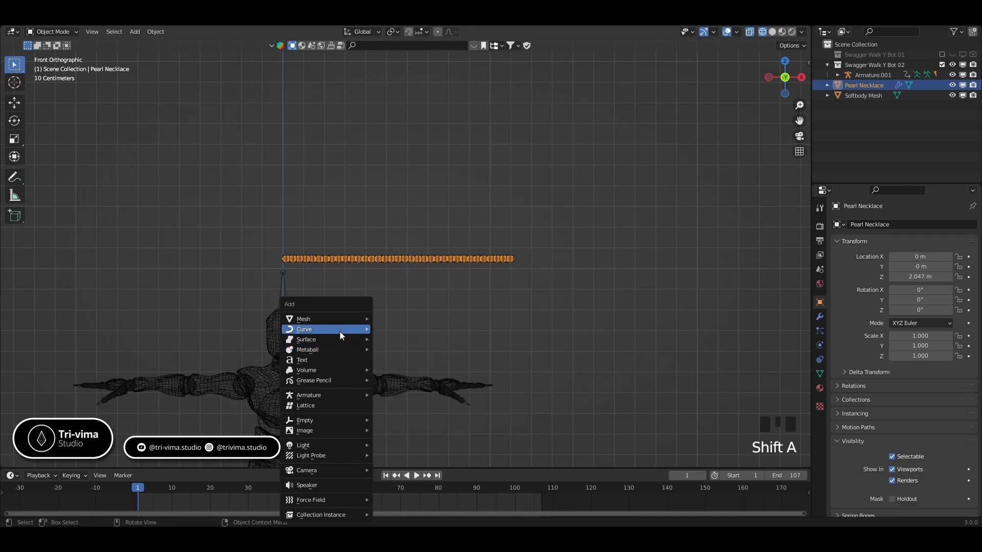
mouse_move(340, 332)
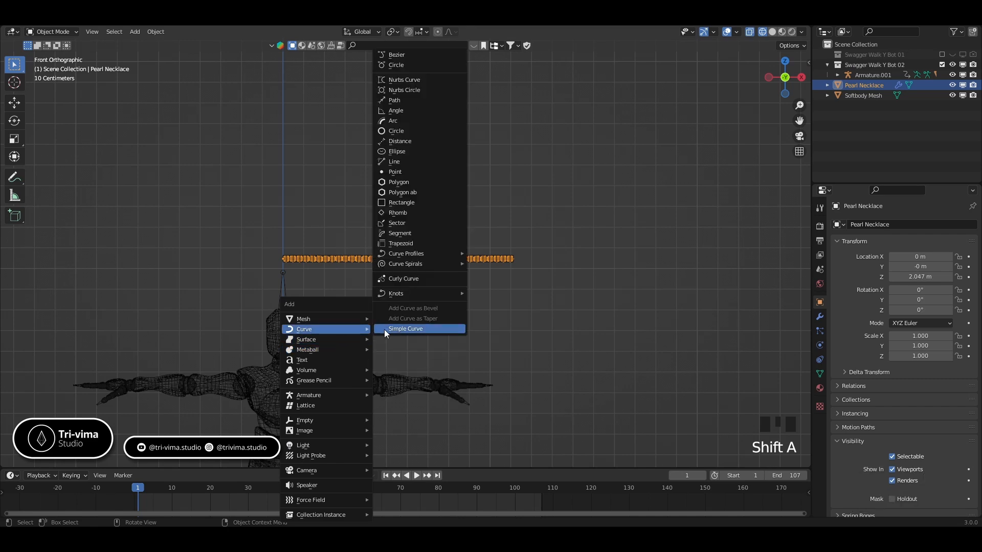
click(394, 65)
scroll(446, 334, down, 8)
middle_drag(521, 284, 517, 346)
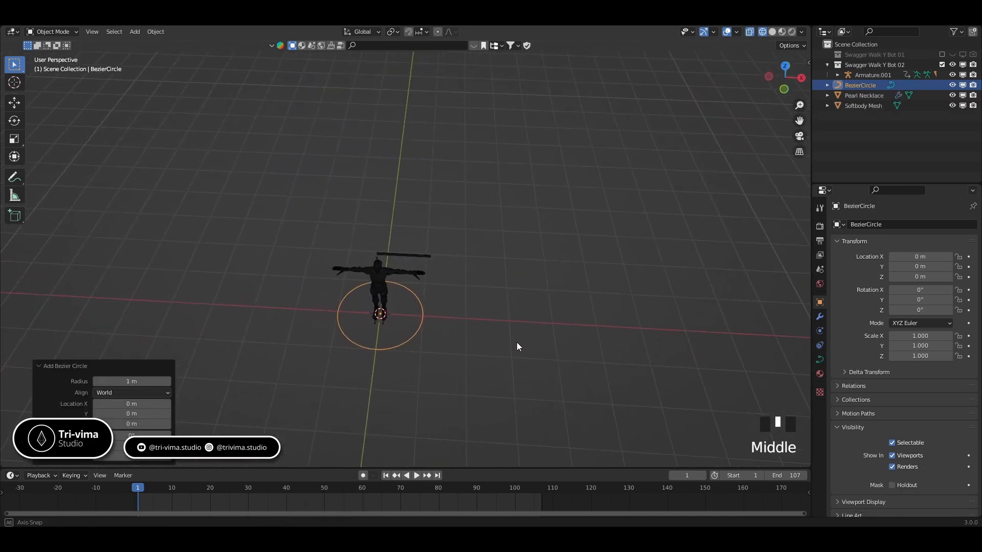
- Scale all control points of the Bezier circle down in Edit Mode to a small ring around the character's feet
key(Tab)
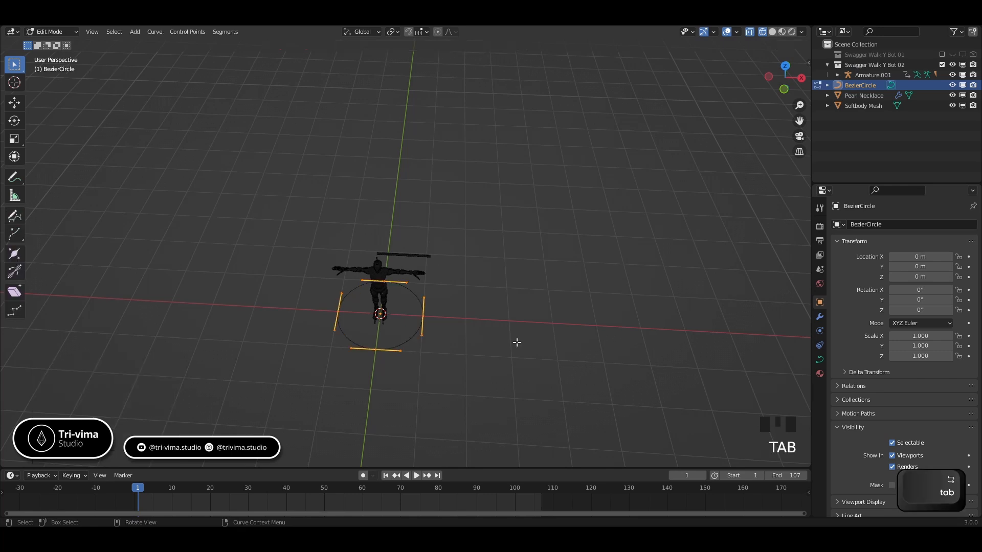
key(a)
key(s)
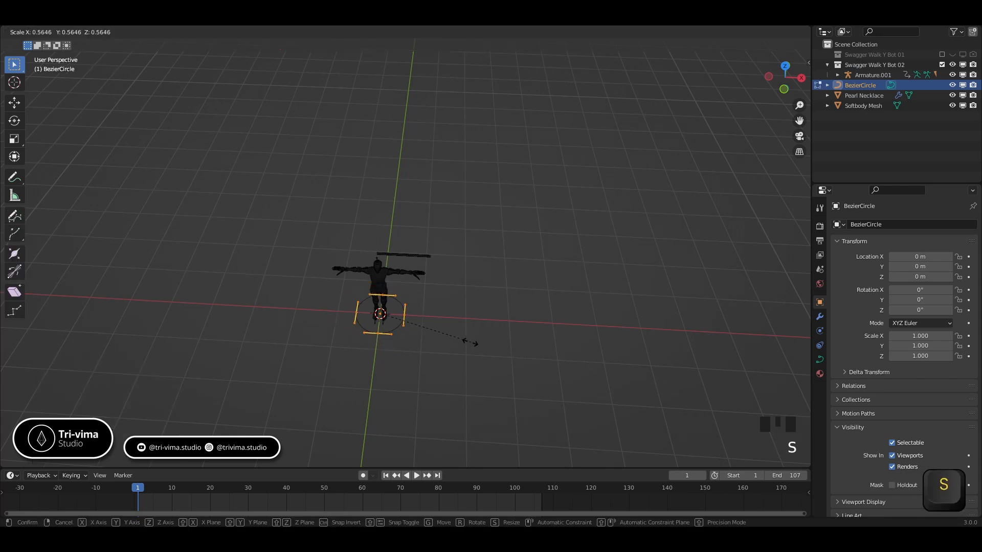
click(402, 326)
key(Tab)
- Raise the Bezier circle about 1.61 m along Z to the character's head and switch the viewport to solid shading
key(g)
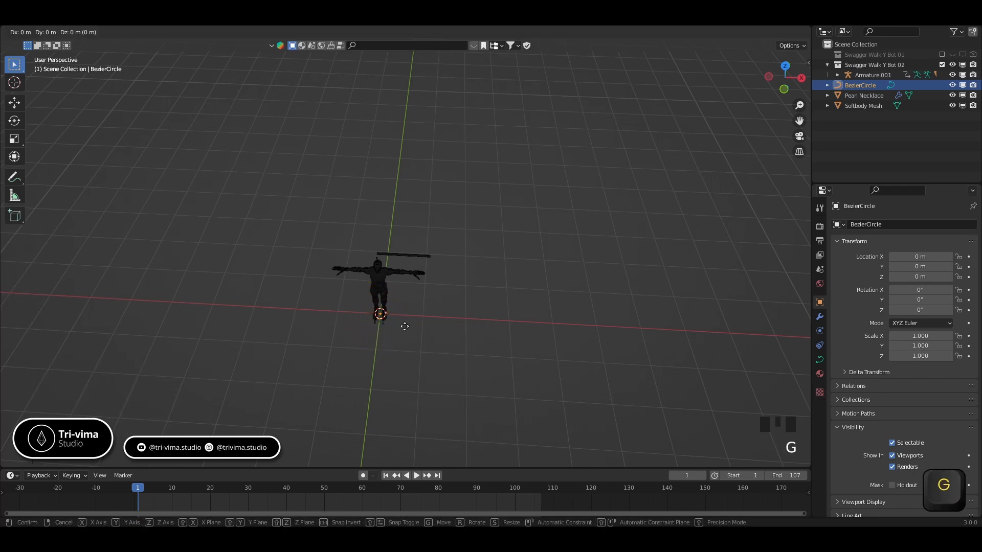
key(z)
click(395, 281)
scroll(395, 282, up, 1)
scroll(393, 278, up, 2)
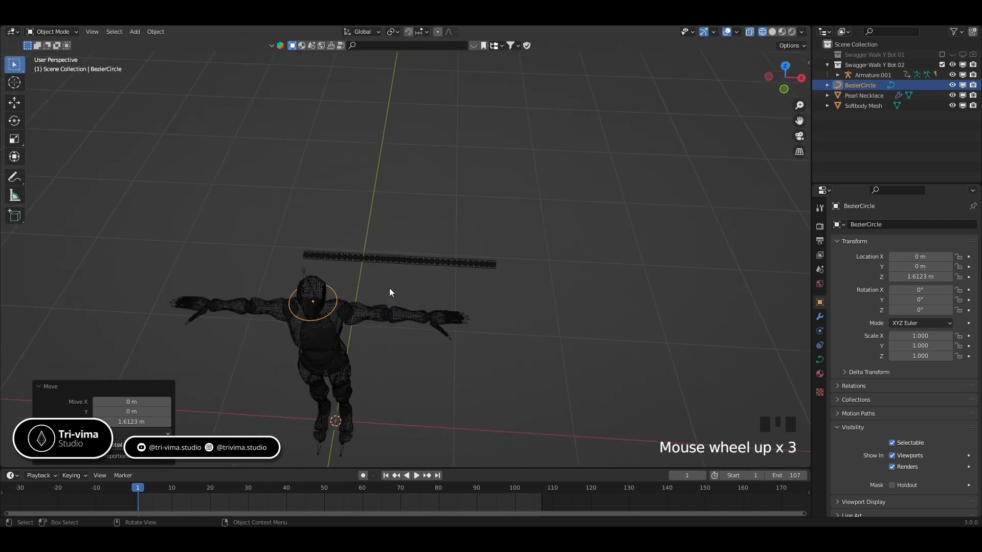
key(z)
click(440, 290)
mouse_move(402, 371)
middle_down()
mouse_move(332, 309)
mouse_move(465, 241)
mouse_move(646, 252)
mouse_move(631, 271)
mouse_move(179, 262)
middle_up()
scroll(465, 241, up, 2)
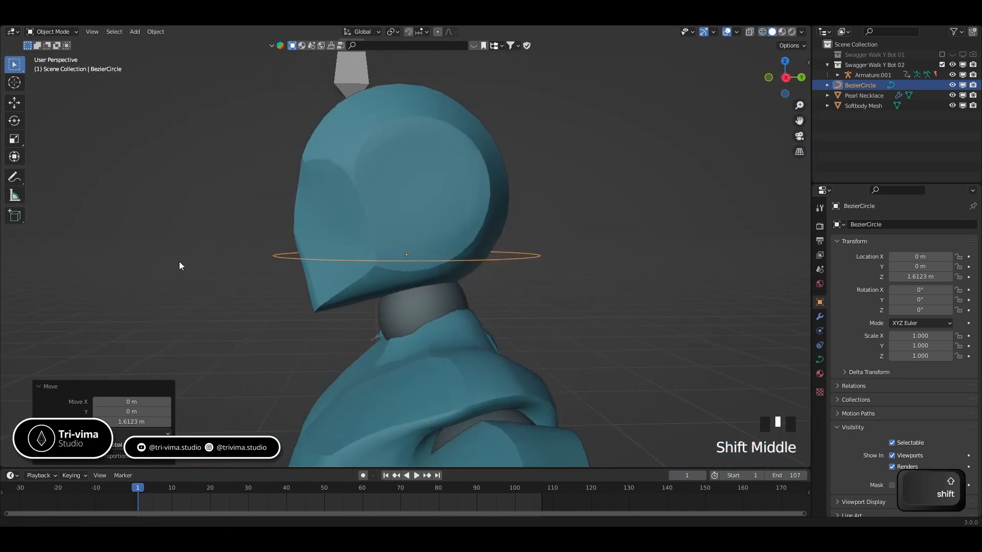
- Enlarge all control points of the Bezier circle about 1.4 times in Edit Mode, working in the right side view
key(KP_3)
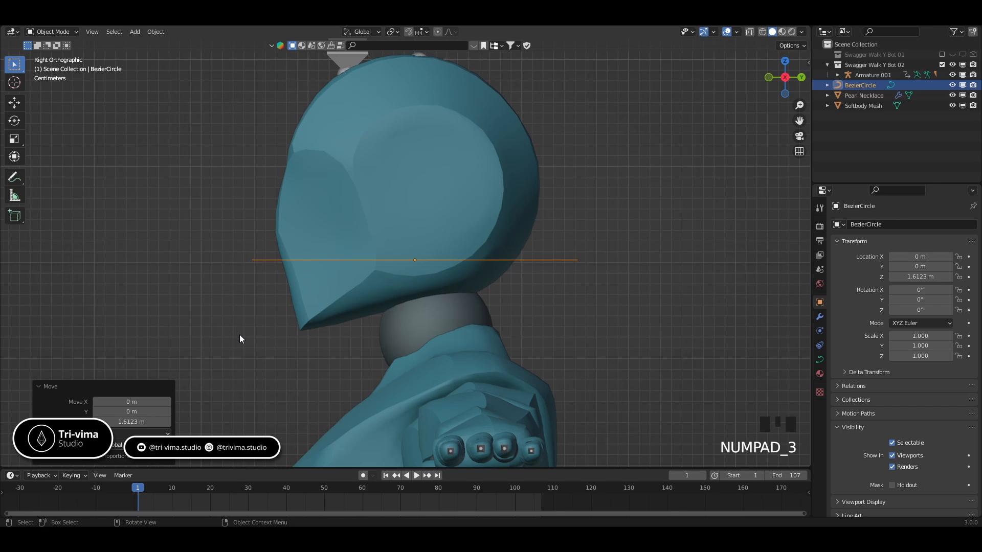
key(Tab)
key(a)
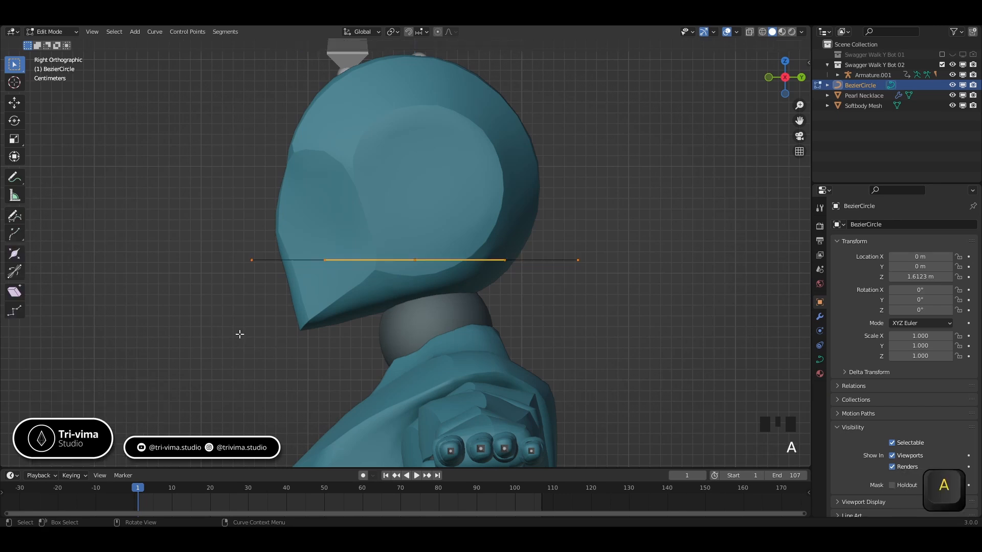
key(s)
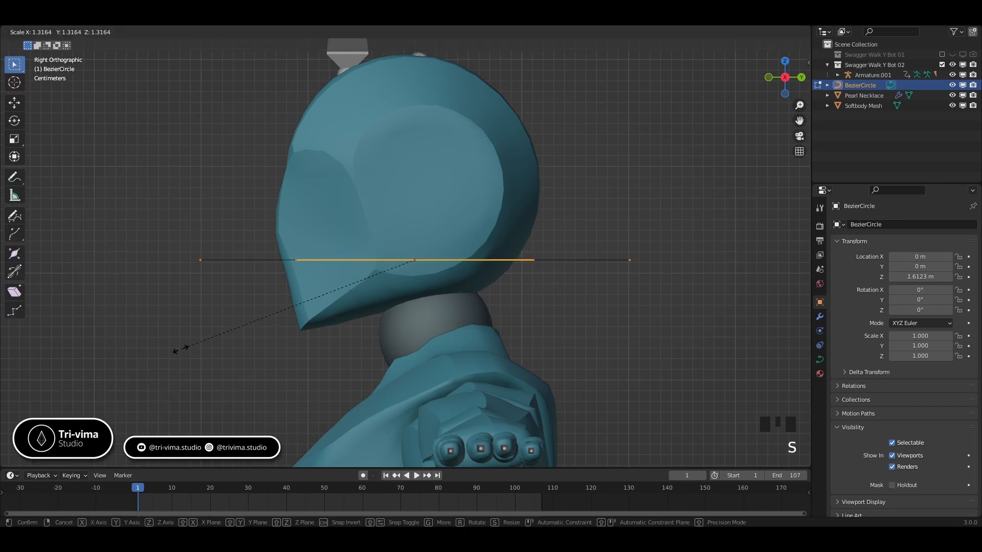
click(163, 355)
key(Tab)
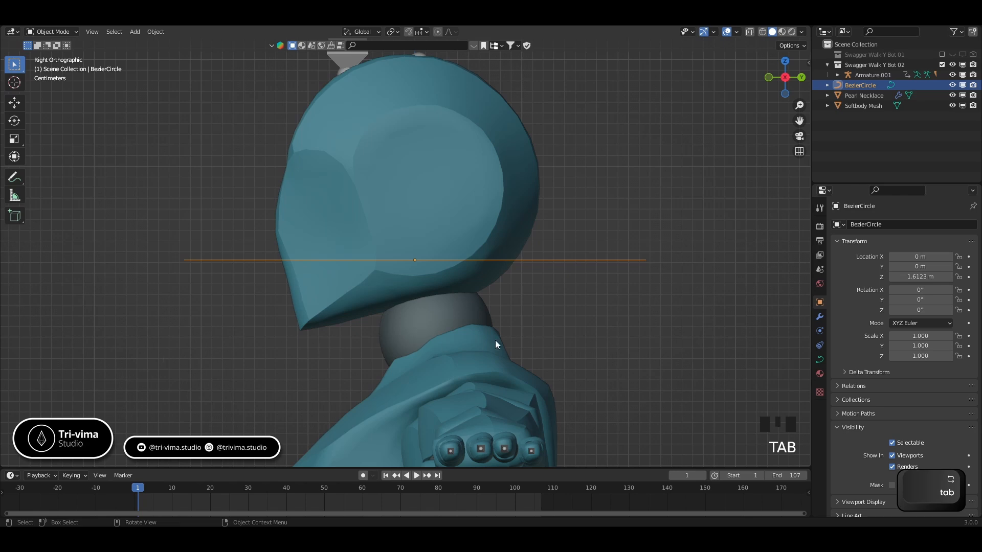
key(g)
click(452, 358)
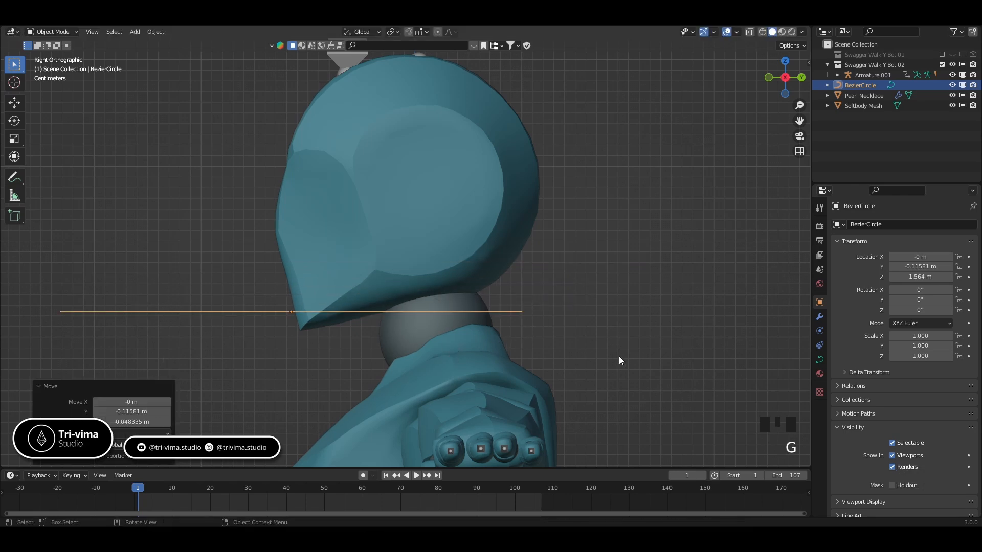
key(r)
click(609, 254)
key(g)
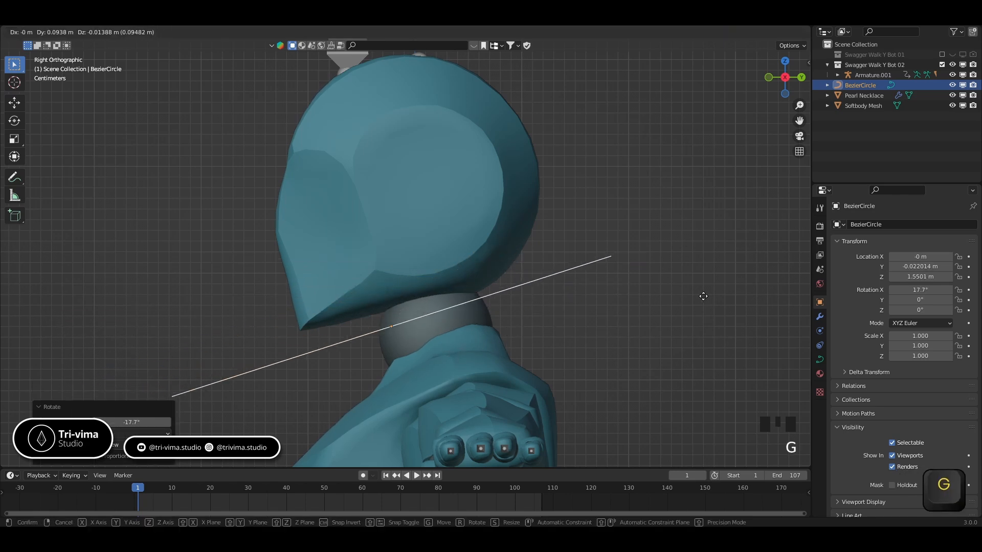
key(Escape)
key(ctrl+z)
key(ctrl+z)
- Lower the Bezier circle along Z to neck height, at about 1.555 m
key(g)
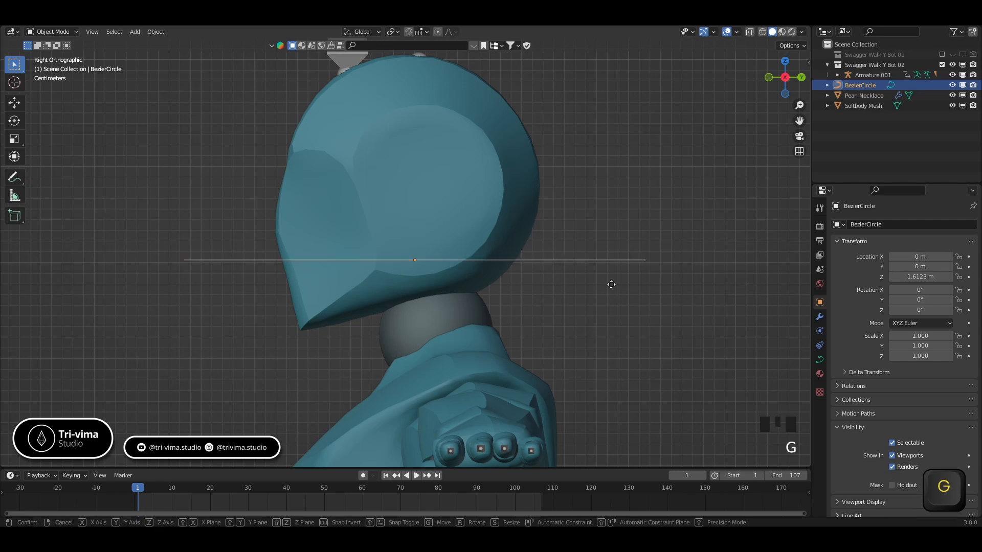
key(z)
click(608, 346)
key(a)
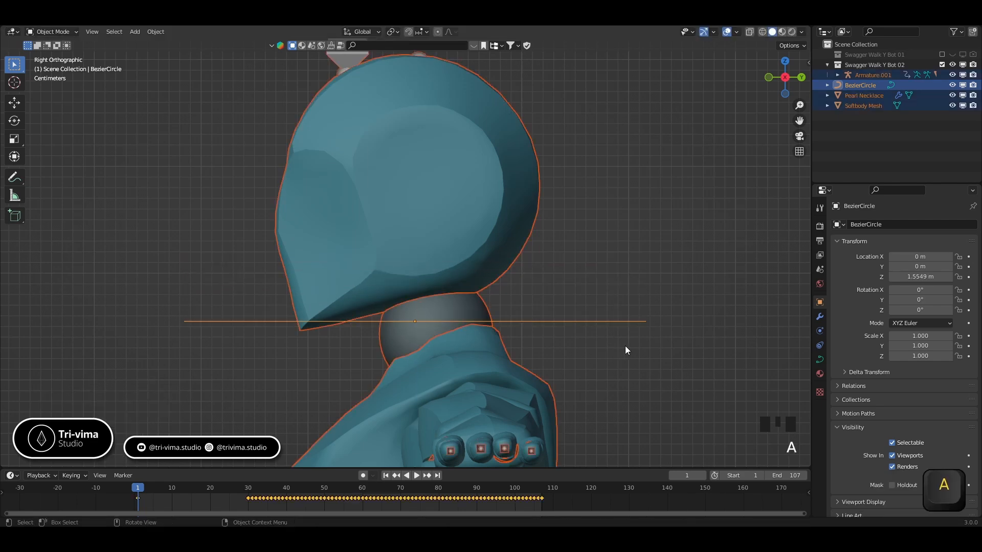
- In Edit Mode, shift the circle's points about 0.117 m forward along Y and tilt them about 16.3° down towards the chest
key(Tab)
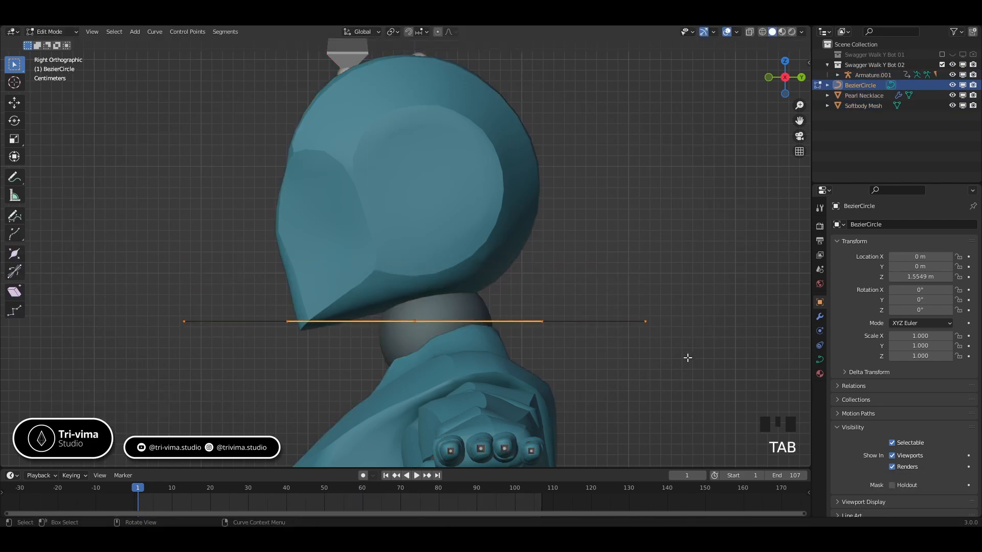
key(g)
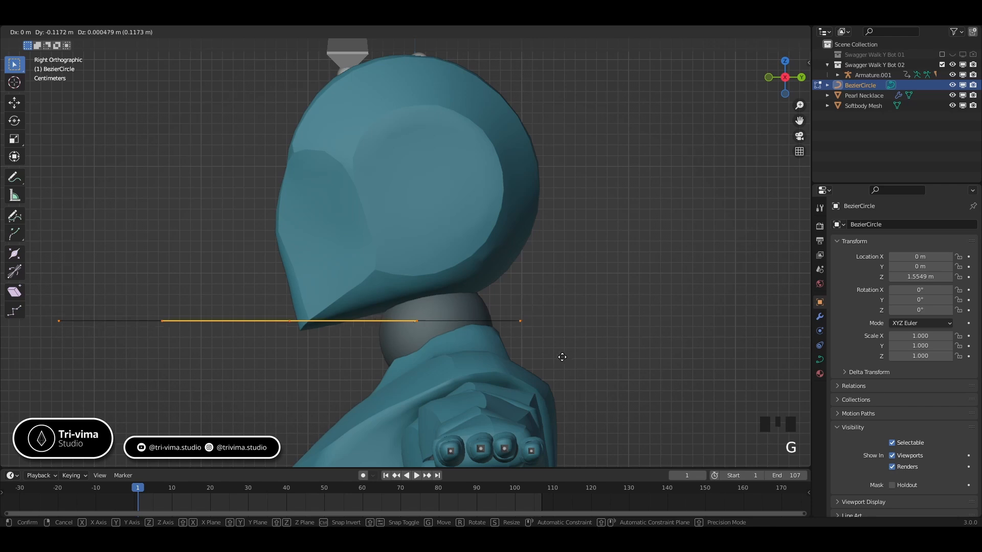
click(563, 355)
key(r)
click(618, 267)
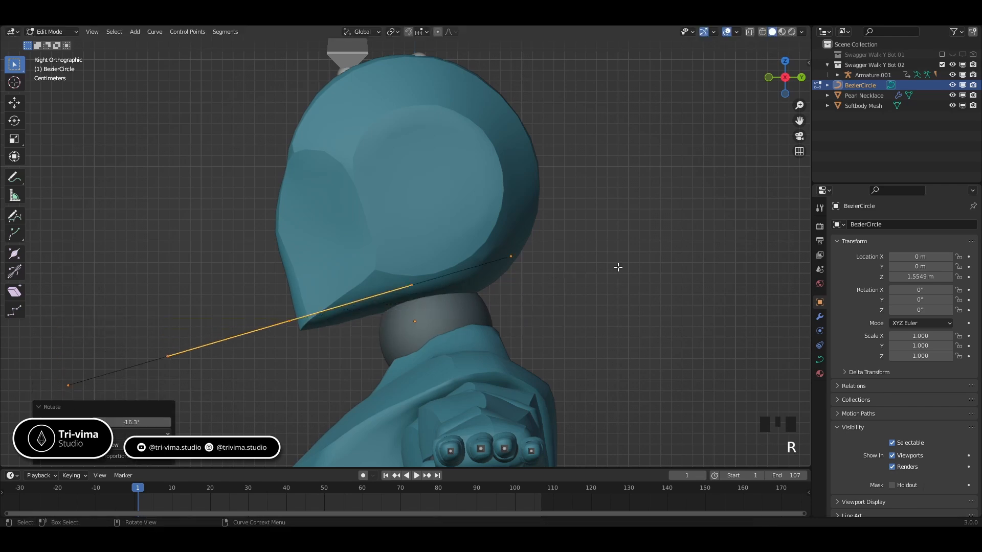
- Move the tilted circle's points down so its rear end passes behind the base of the neck
key(g)
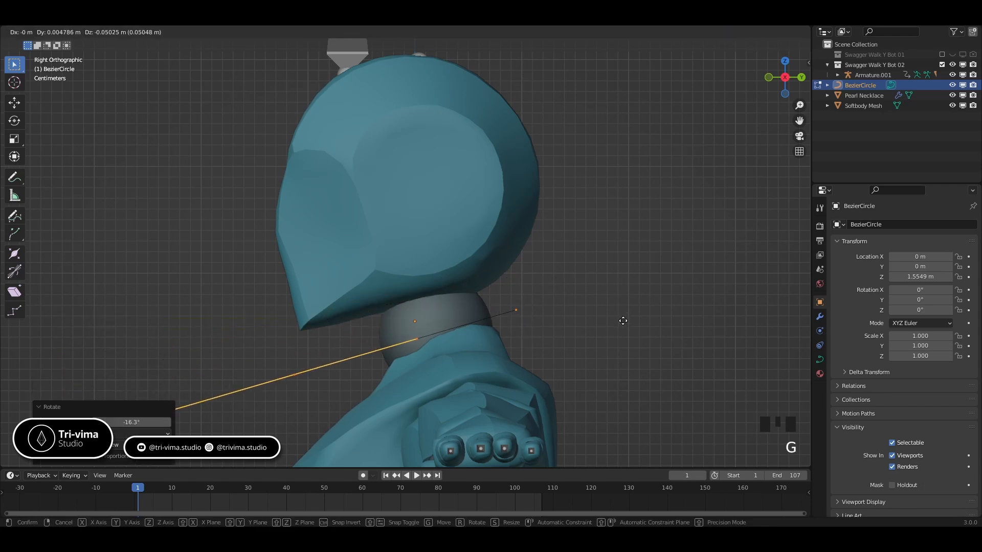
click(627, 315)
scroll(610, 318, down, 3)
click(38, 387)
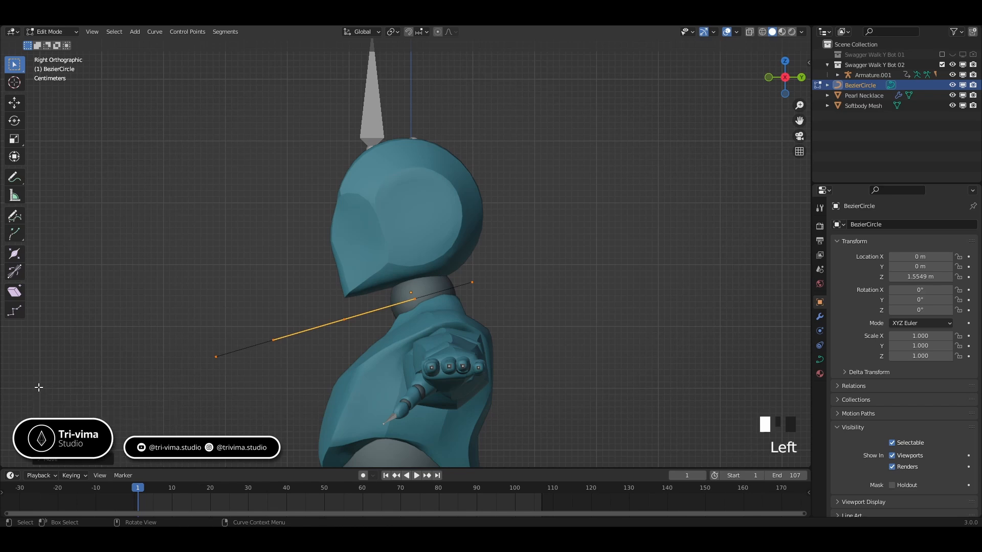
- Narrow the circle along X to about half its width
middle_drag(130, 268, 275, 297)
key(s)
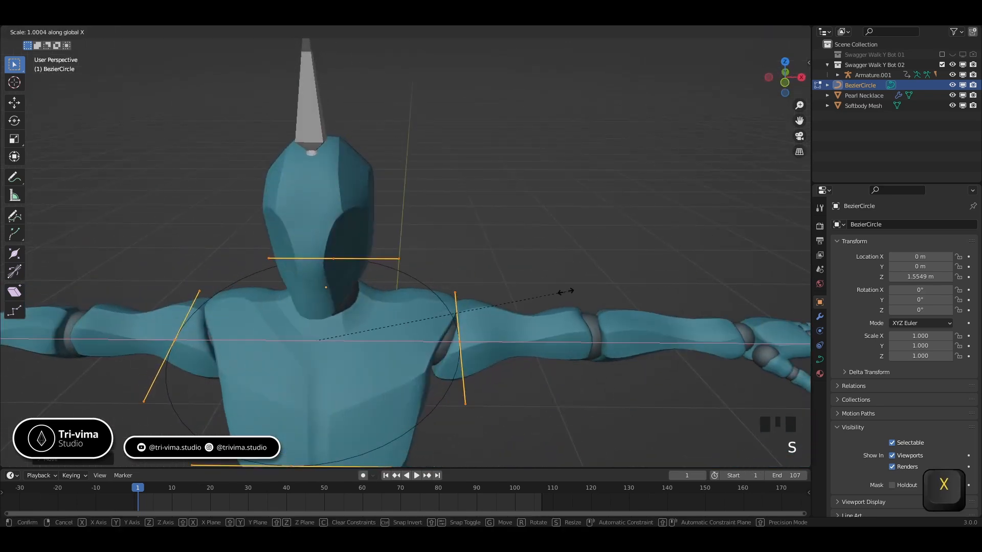
click(447, 301)
middle_drag(447, 300, 423, 225)
- Pull the circle's front control point down in front of the chest and lower the side points about 0.04 m towards the shoulders
key(KP_3)
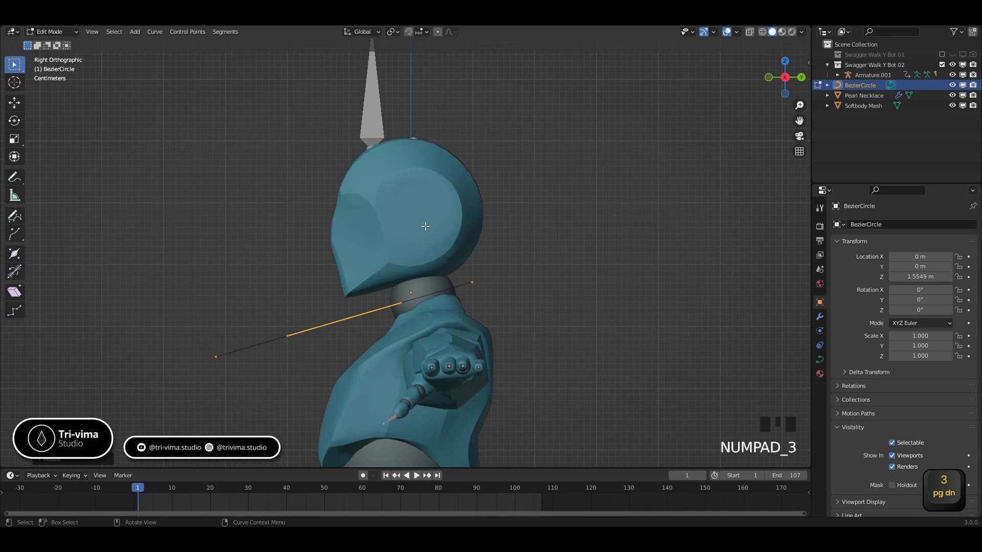
drag(228, 349, 193, 396)
key(g)
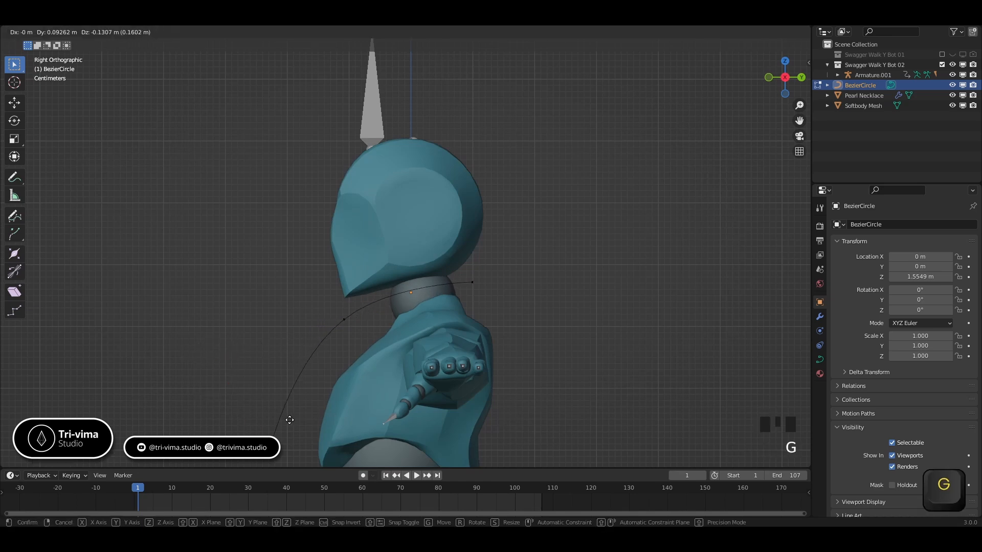
click(301, 428)
click(344, 320)
key(g)
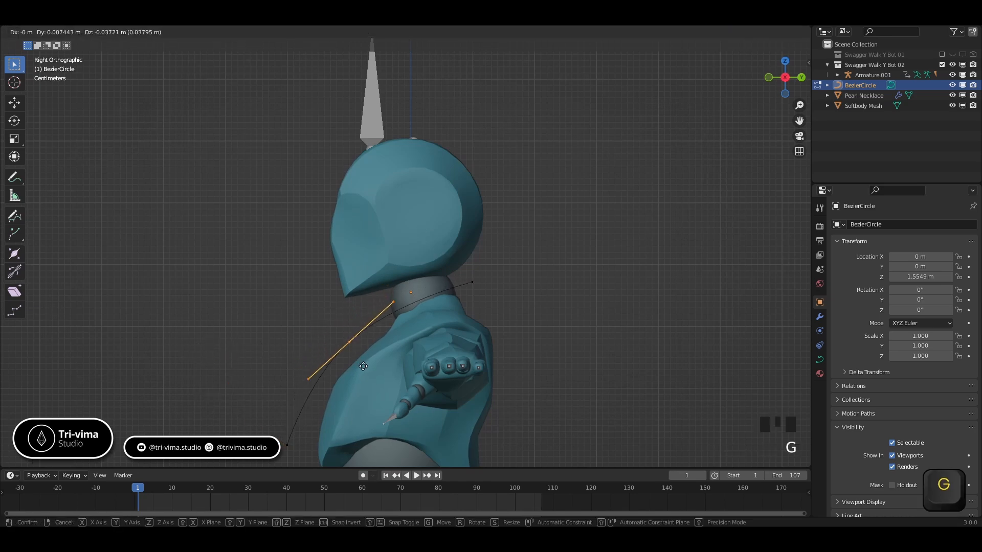
click(364, 363)
- Lower the circle's rear control point slightly behind the neck and reposition the front point higher before the chest
click(473, 279)
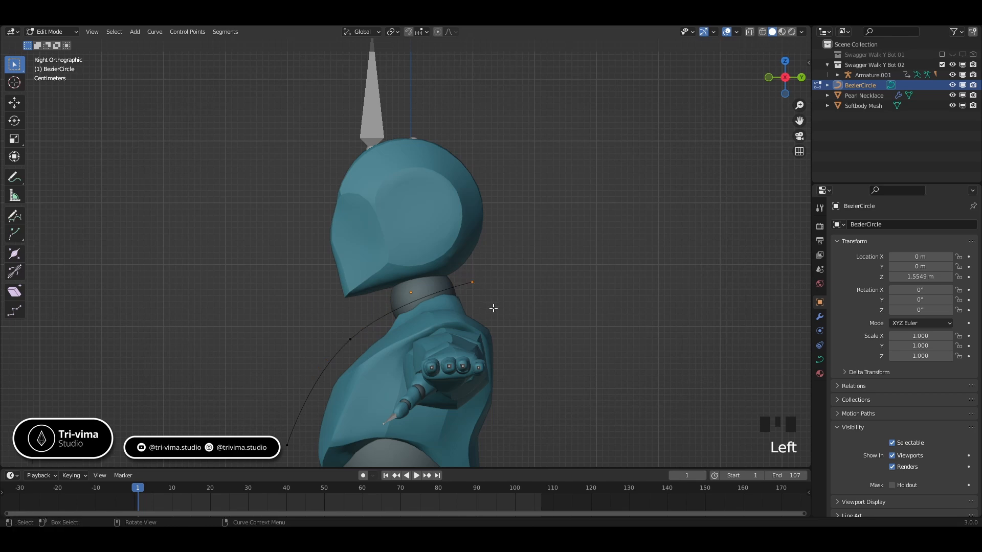
key(g)
click(493, 313)
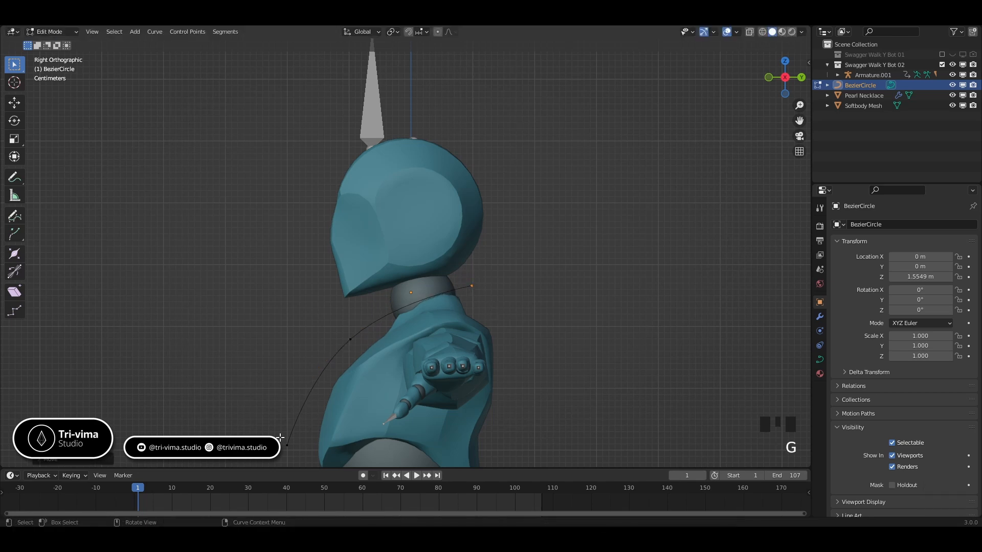
click(287, 445)
key(g)
click(258, 412)
middle_drag(258, 409, 329, 342)
scroll(373, 406, down, 3)
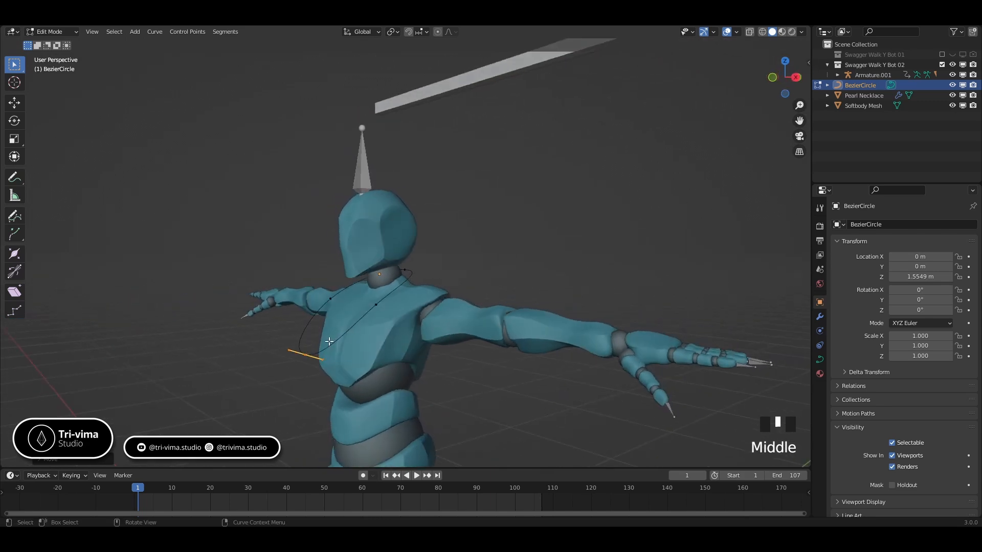
- Fine-tune the circle's front and side control points so the loop hangs around the neck over the chest, and return to Object Mode
key(KP_3)
key(g)
click(266, 369)
click(380, 315)
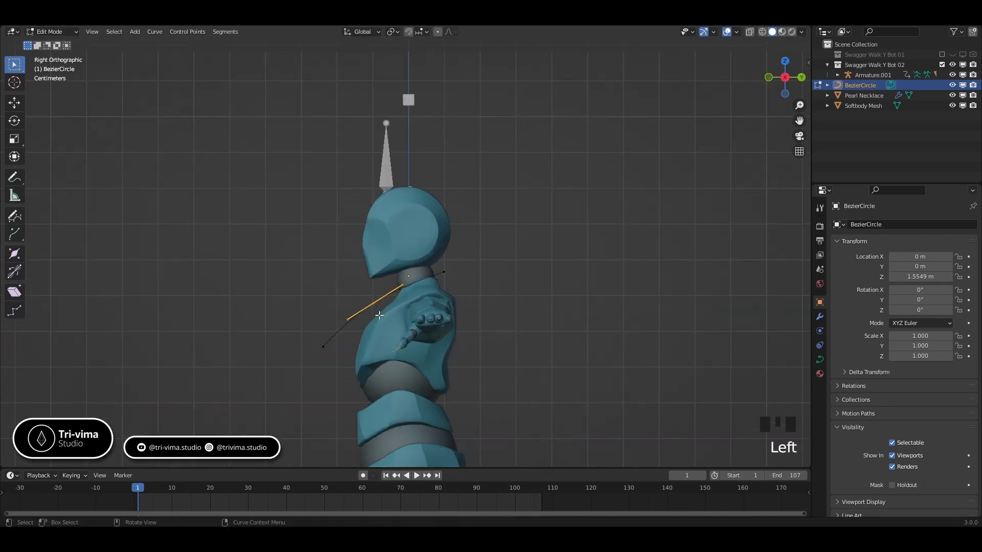
key(g)
click(387, 310)
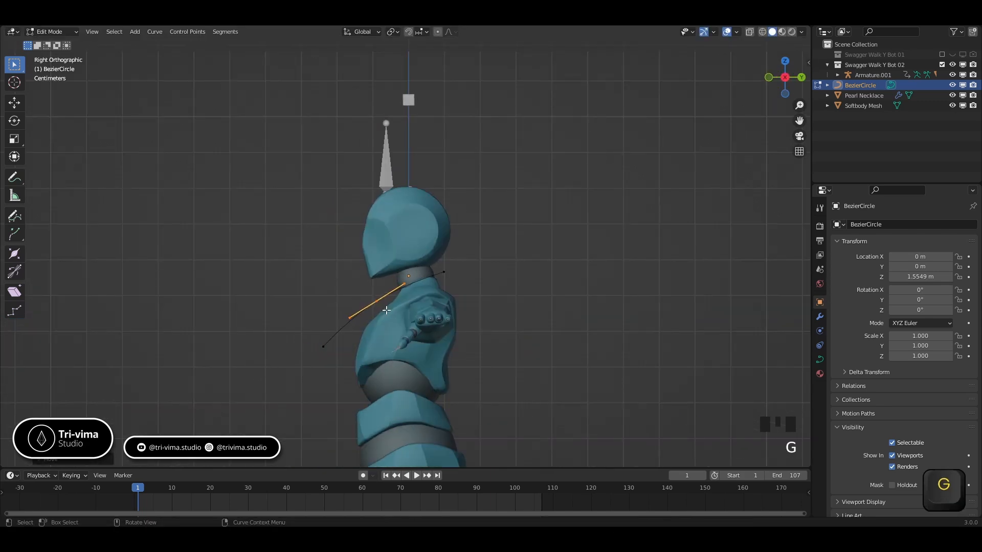
key(g)
click(331, 384)
middle_drag(519, 386, 561, 411)
key(Tab)
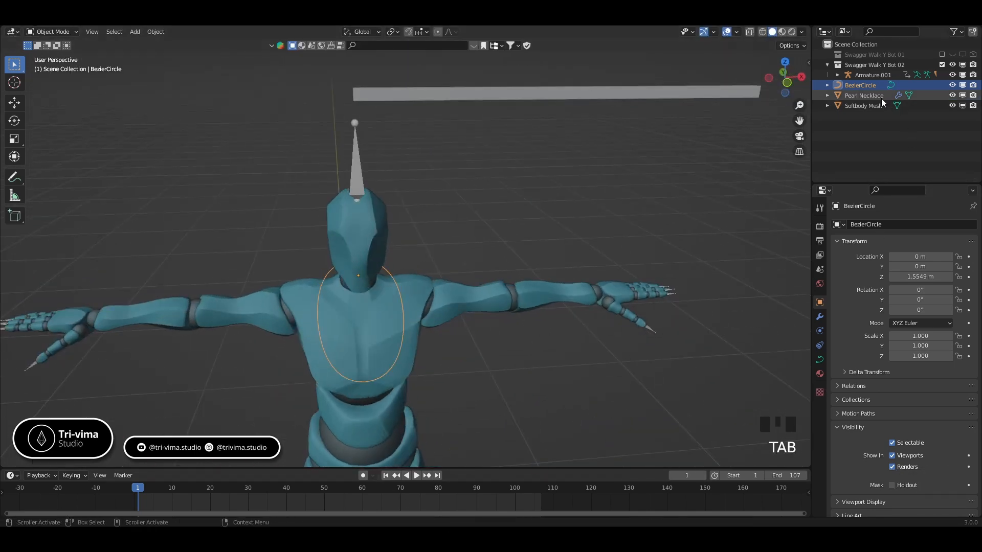
- Add a Curve modifier to Softbody Mesh with BezierCircle as its curve object
click(861, 106)
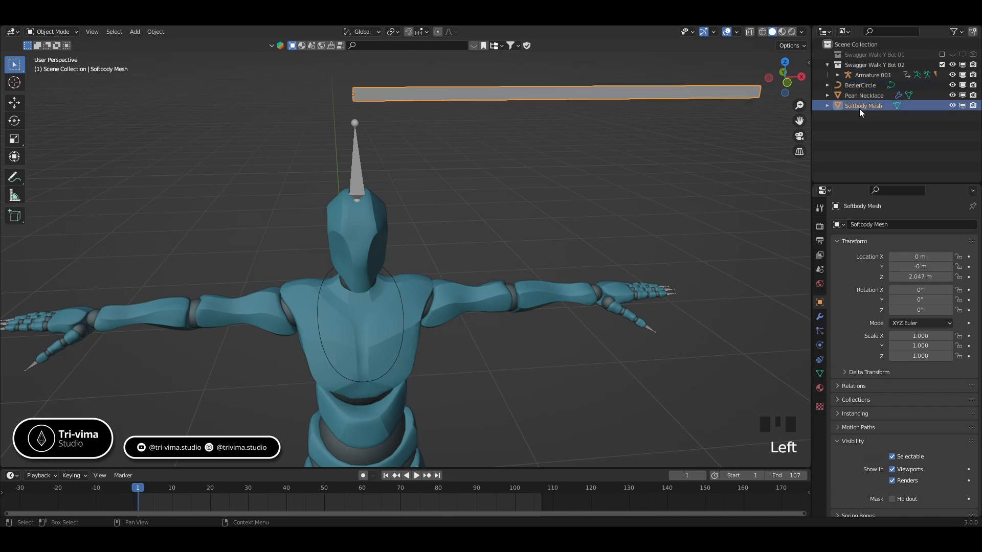
click(820, 316)
click(872, 225)
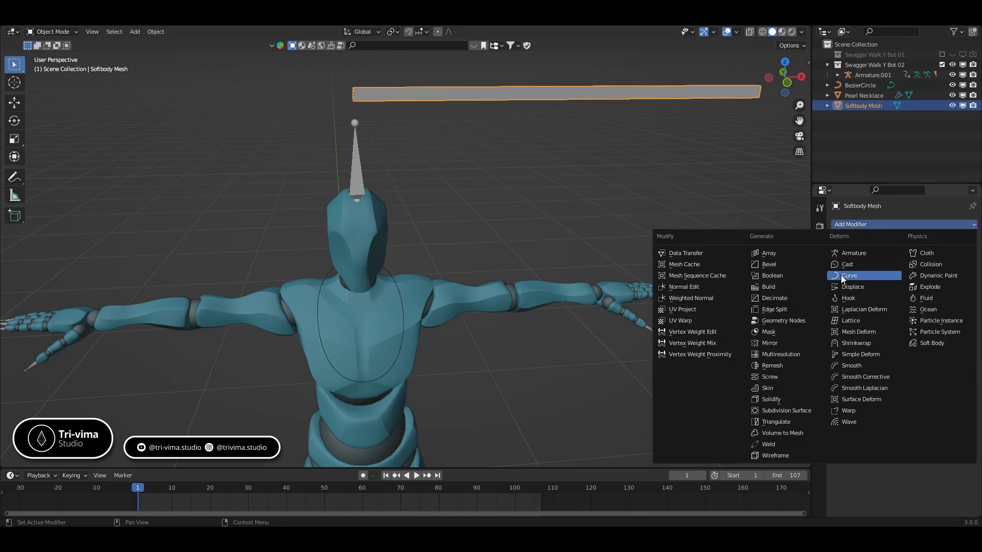
click(849, 276)
click(959, 257)
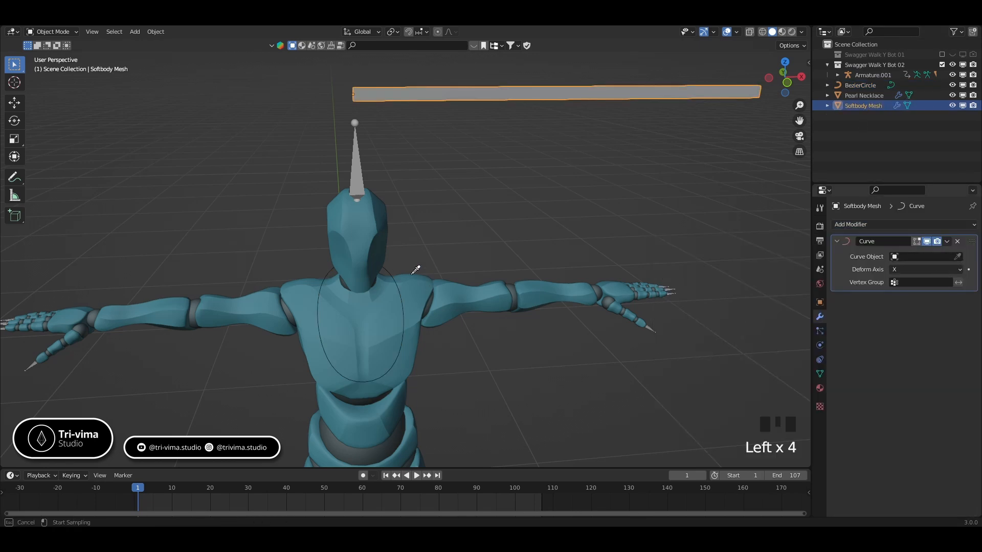
click(389, 270)
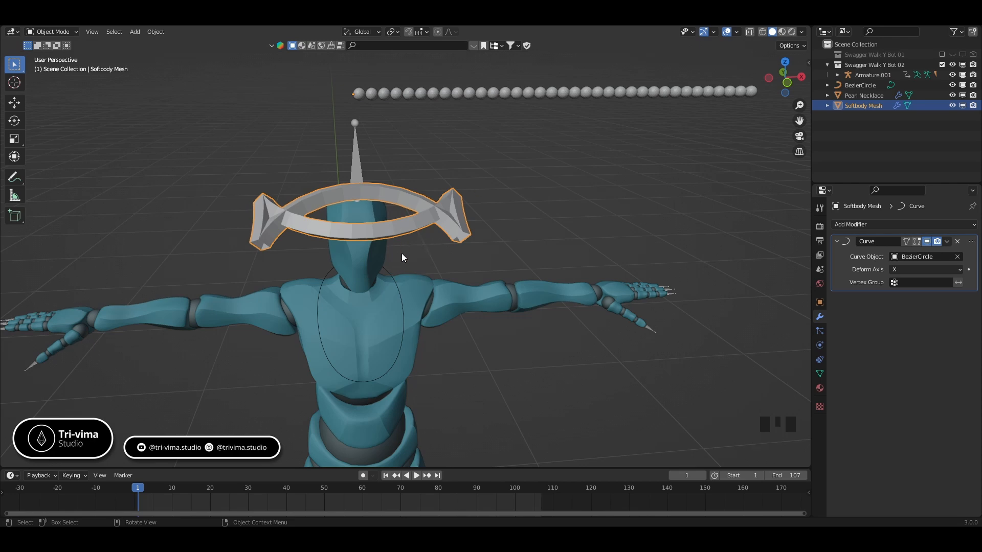
- Copy the location of BezierCircle to Softbody Mesh with Copy Attributes and leave only the mesh selected
shift+click(388, 271)
key(ctrl+c)
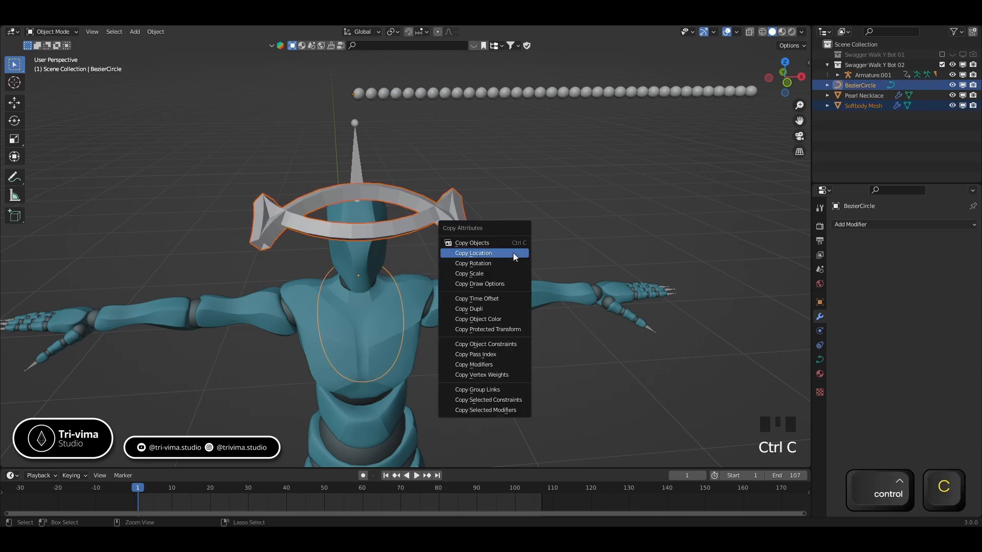
click(513, 253)
middle_drag(527, 364, 492, 332)
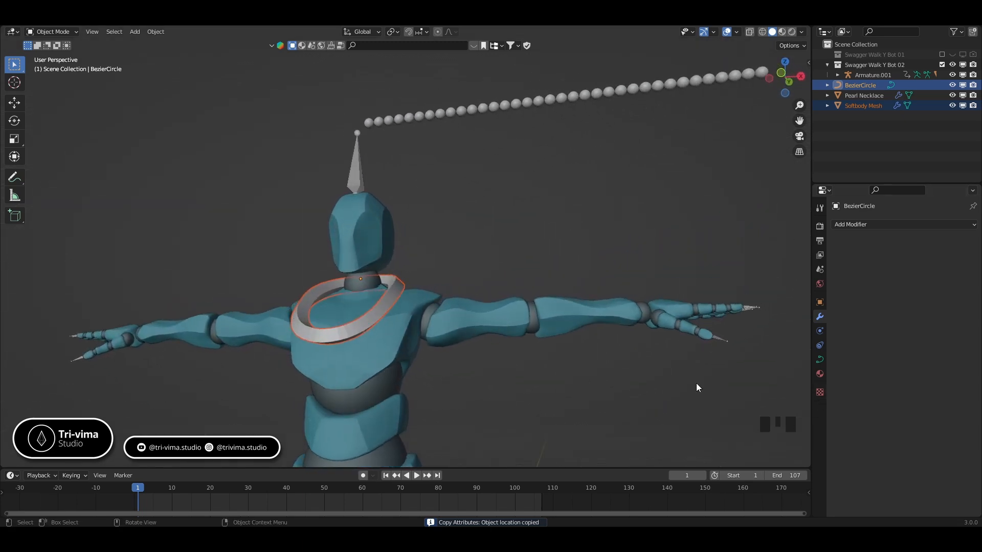
click(416, 276)
click(419, 309)
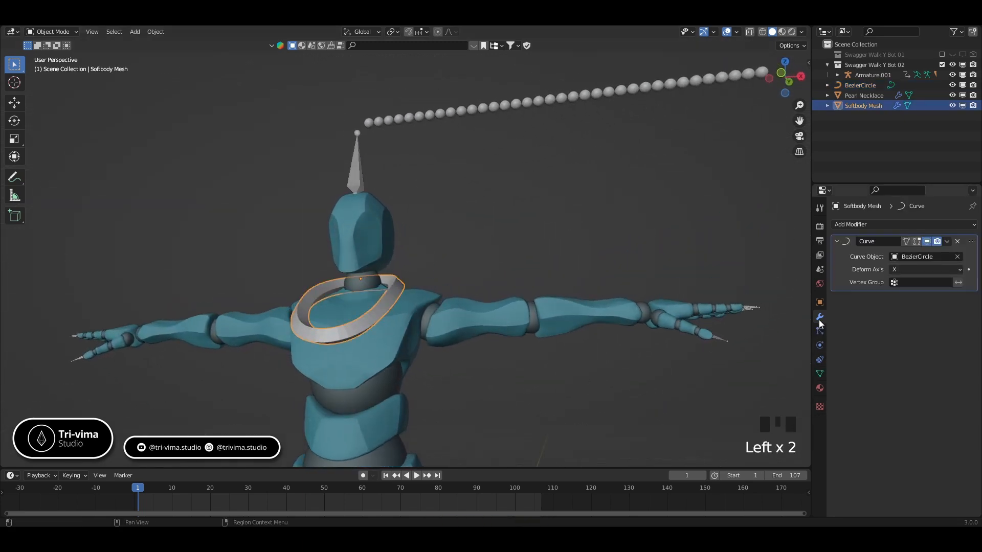
- Disable Softbody Mesh in renders and set its viewport display to Wire
click(820, 302)
scroll(864, 401, down, 6)
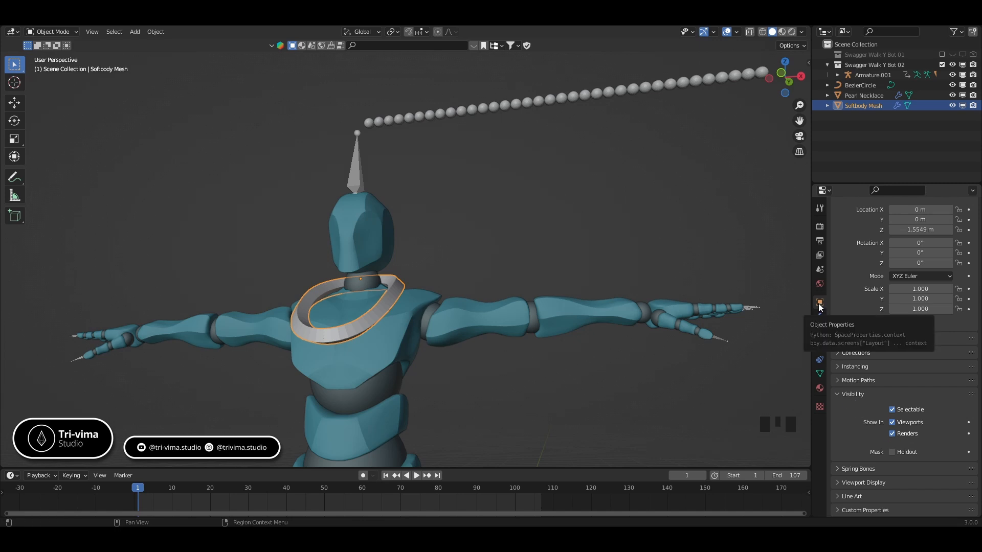
click(892, 434)
click(850, 394)
click(845, 468)
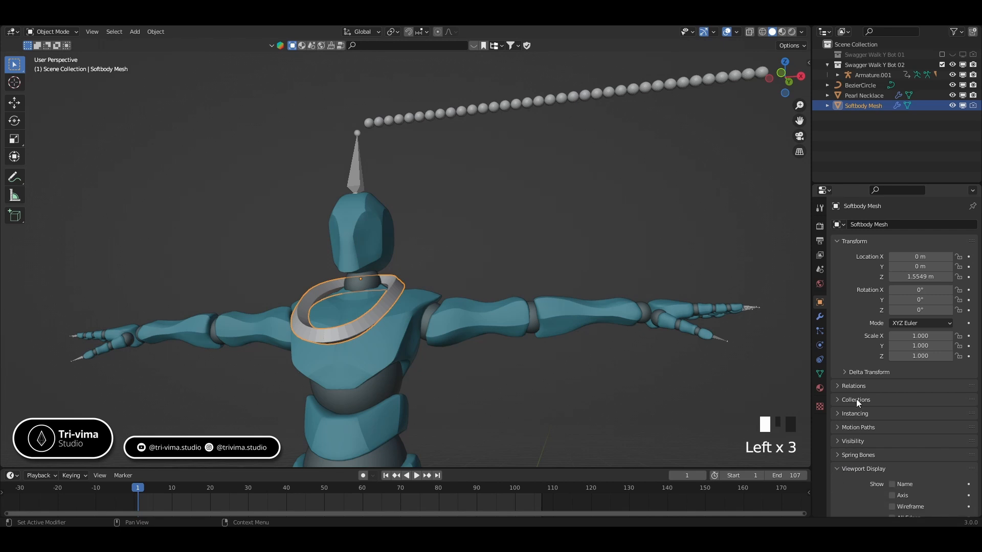
scroll(854, 394, down, 7)
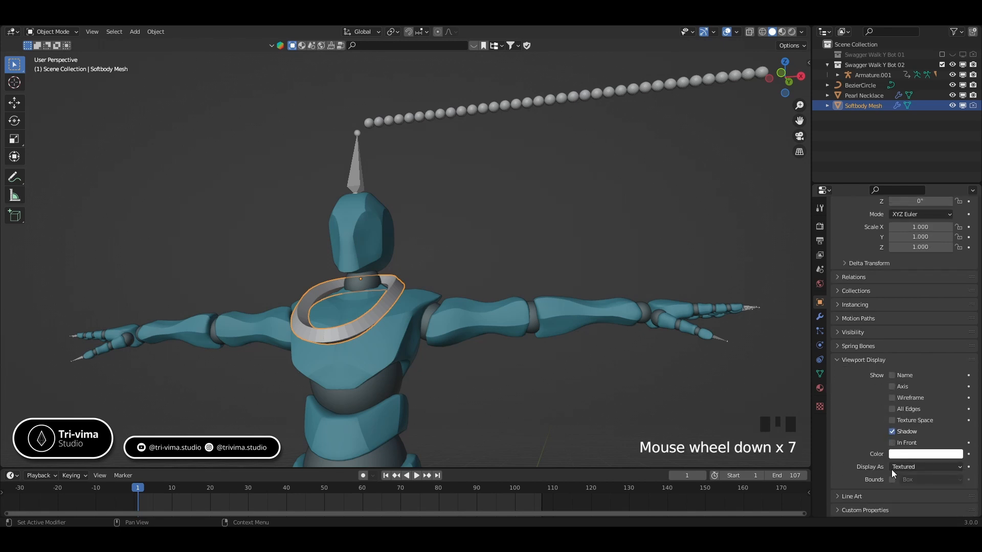
drag(894, 468, 903, 447)
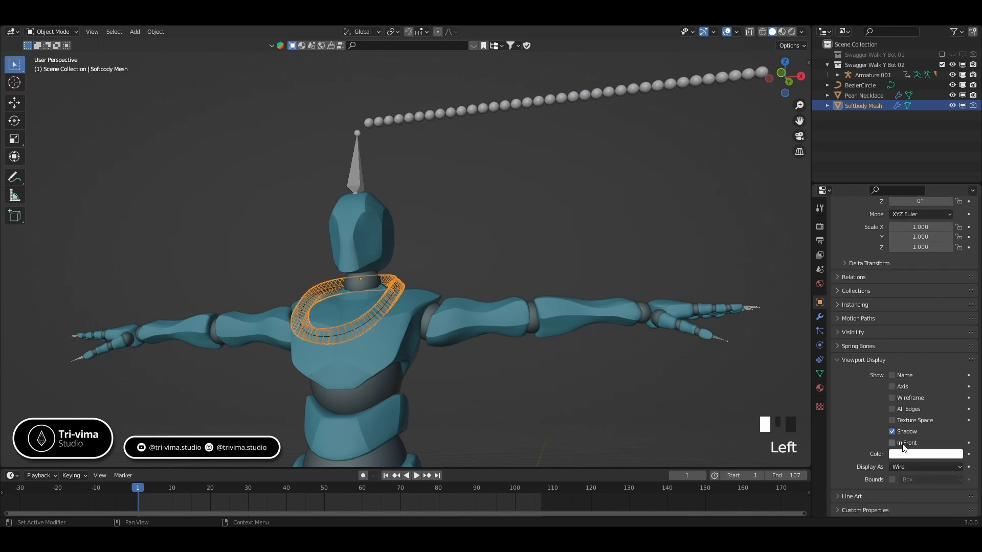
- Edit the BezierCircle and tilt its rear control point so the wire band aligns with the back of the neck
scroll(386, 323, up, 3)
click(387, 327)
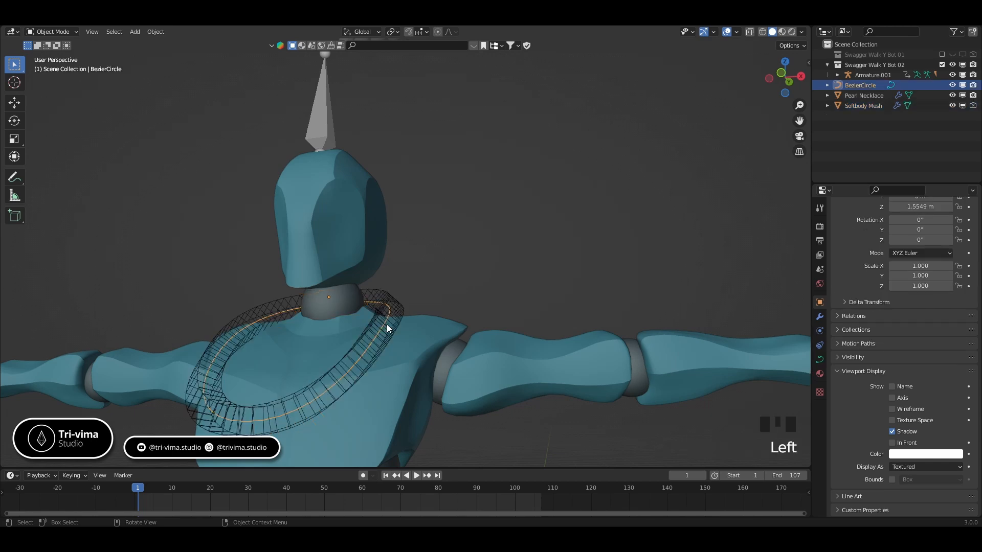
key(Tab)
middle_drag(569, 295, 463, 278)
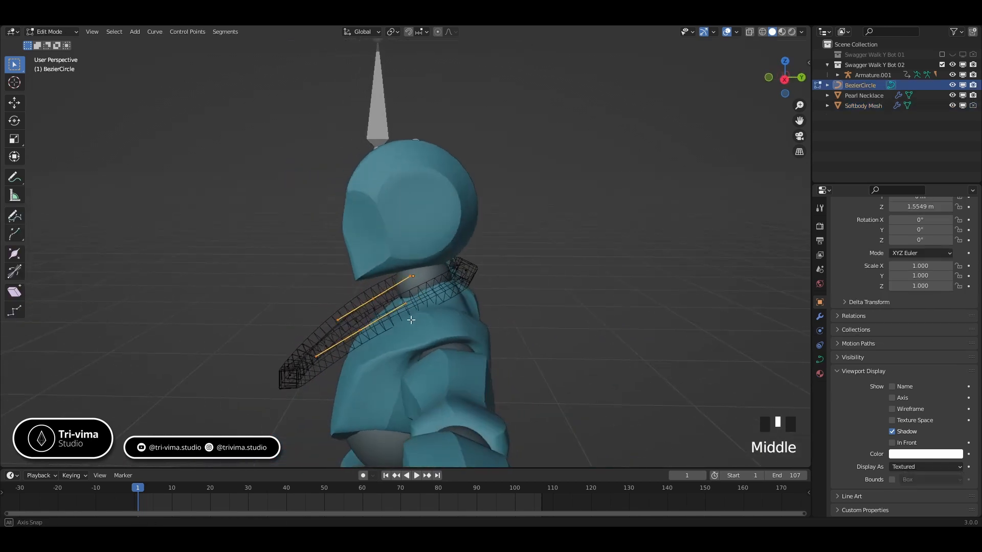
middle_drag(508, 305, 500, 326)
scroll(511, 278, up, 5)
middle_drag(512, 280, 532, 298)
middle_drag(610, 317, 615, 311)
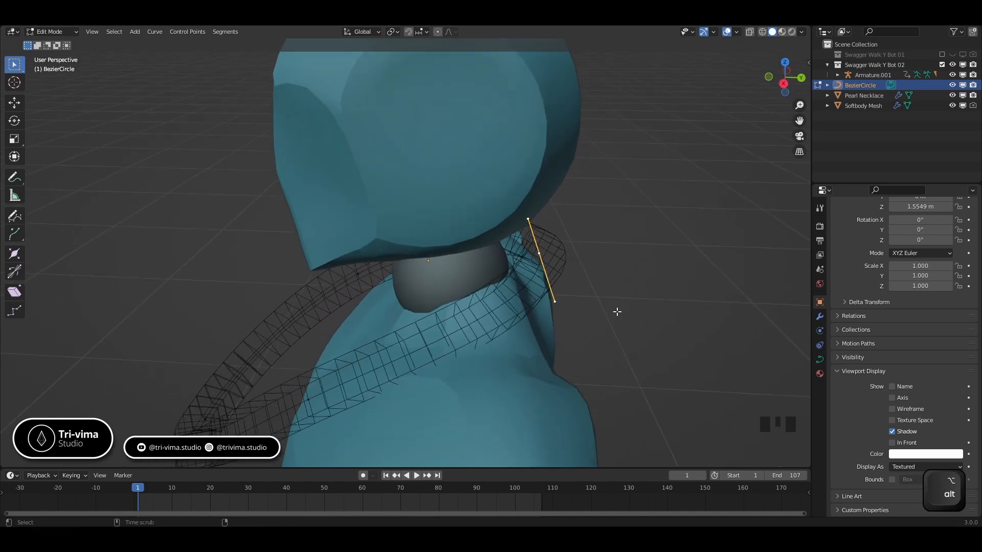
key(ctrl+t)
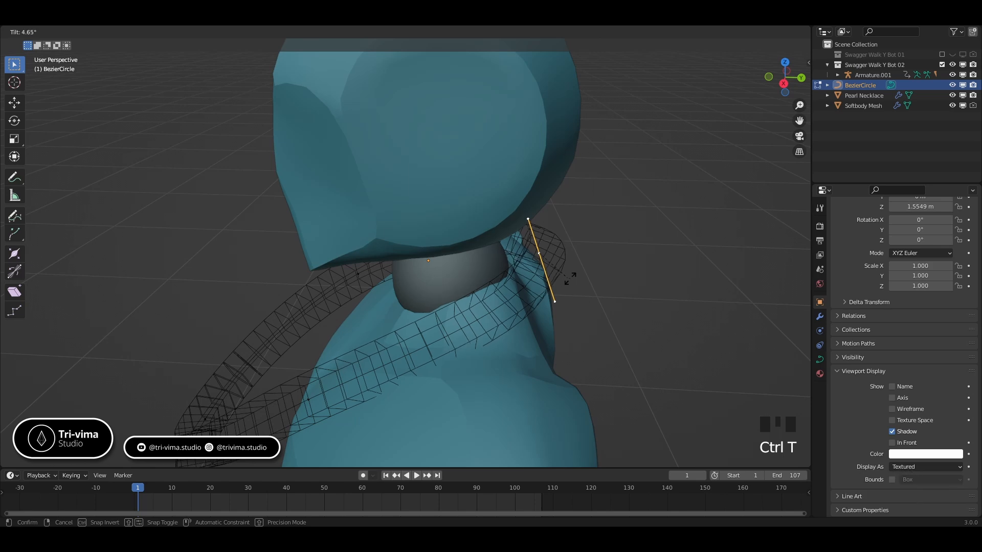
click(617, 247)
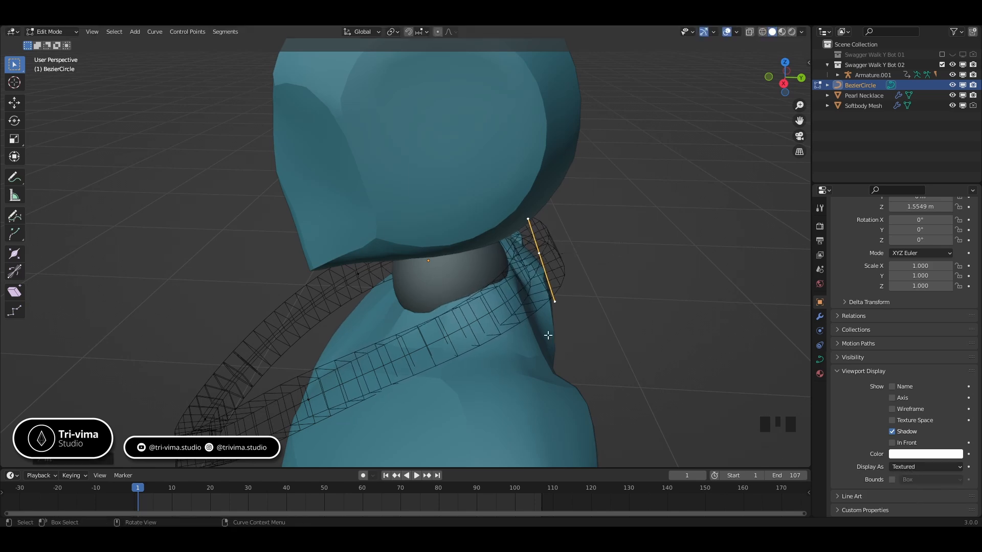
- Tilt the circle's control point on the character's left side so the band follows the shoulder slope
middle_drag(618, 247, 665, 273)
click(493, 294)
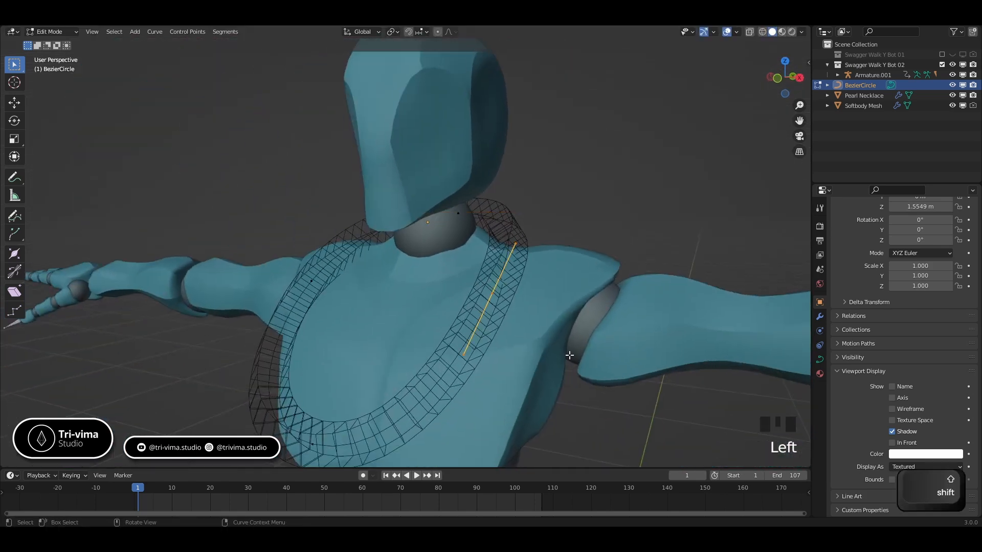
key(ctrl+r)
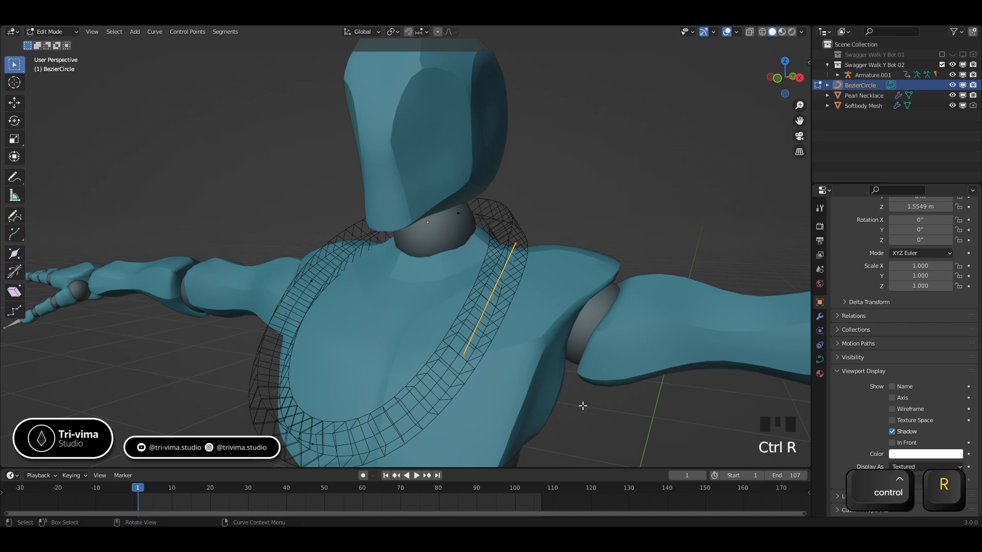
key(ctrl+t)
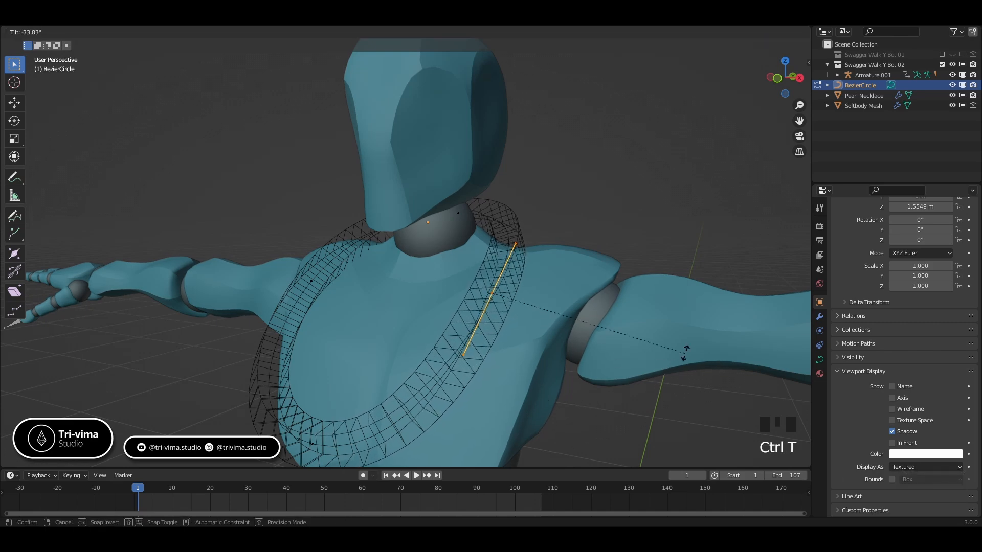
click(701, 318)
- Tilt the circle's front control point so the band lies against the chest
middle_drag(644, 283, 452, 353)
click(470, 348)
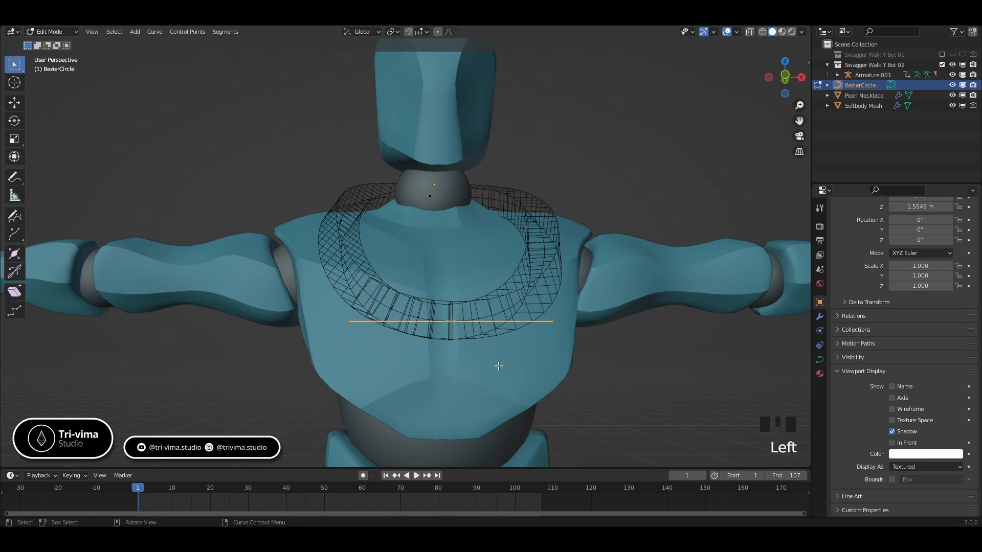
key(ctrl+t)
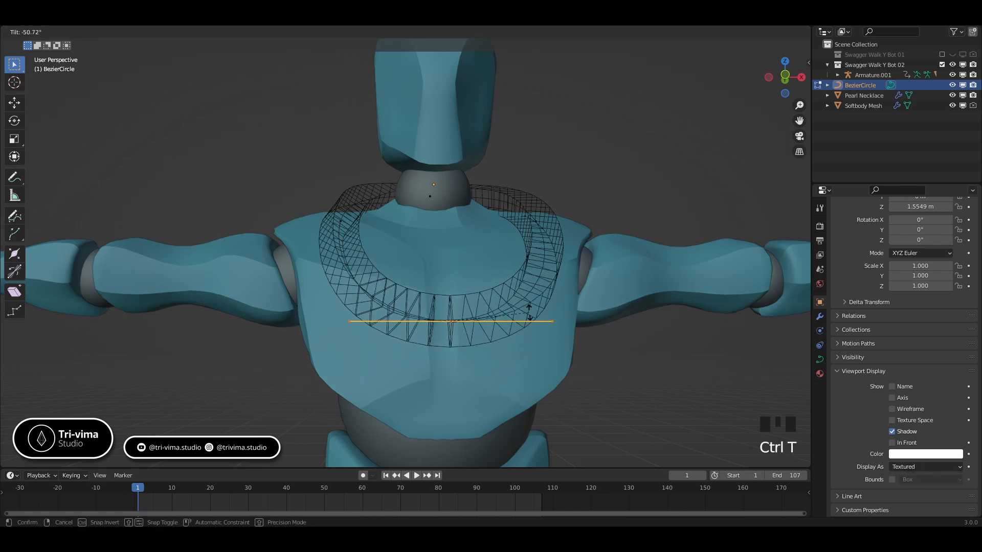
click(502, 263)
- Tilt the control point on the character's right side by about -44° and return to Object Mode
middle_drag(502, 263, 452, 368)
click(327, 220)
middle_drag(328, 220, 372, 252)
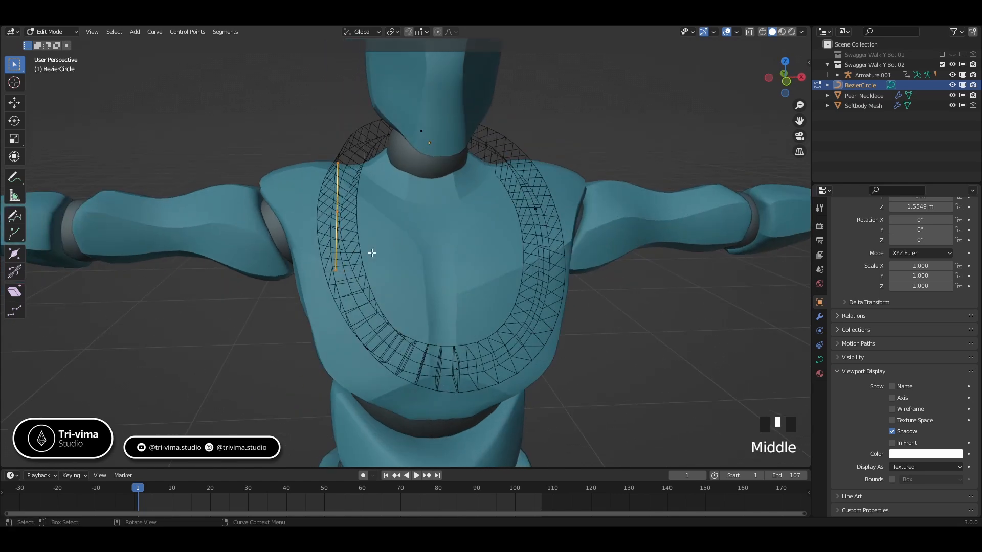
key(ctrl+t)
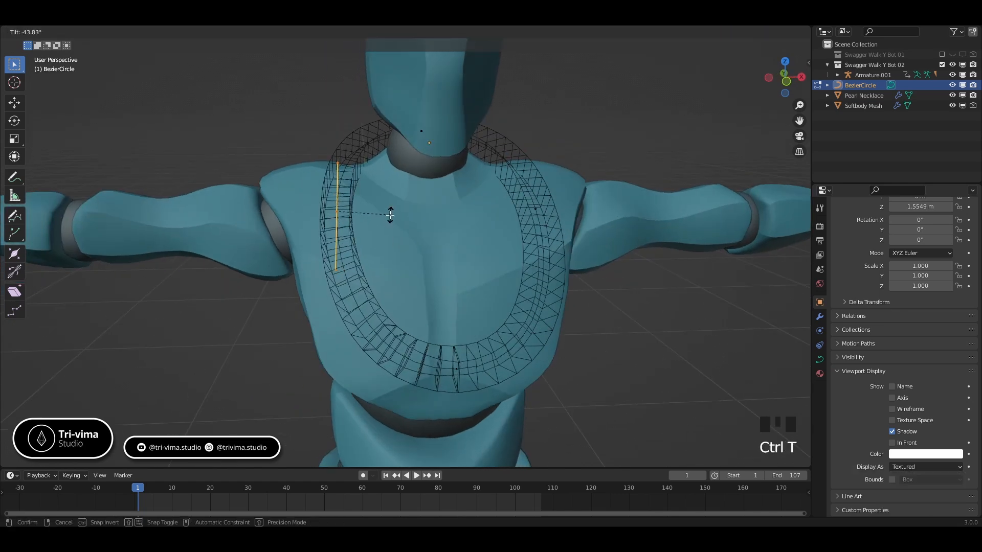
click(390, 215)
middle_drag(390, 215, 385, 355)
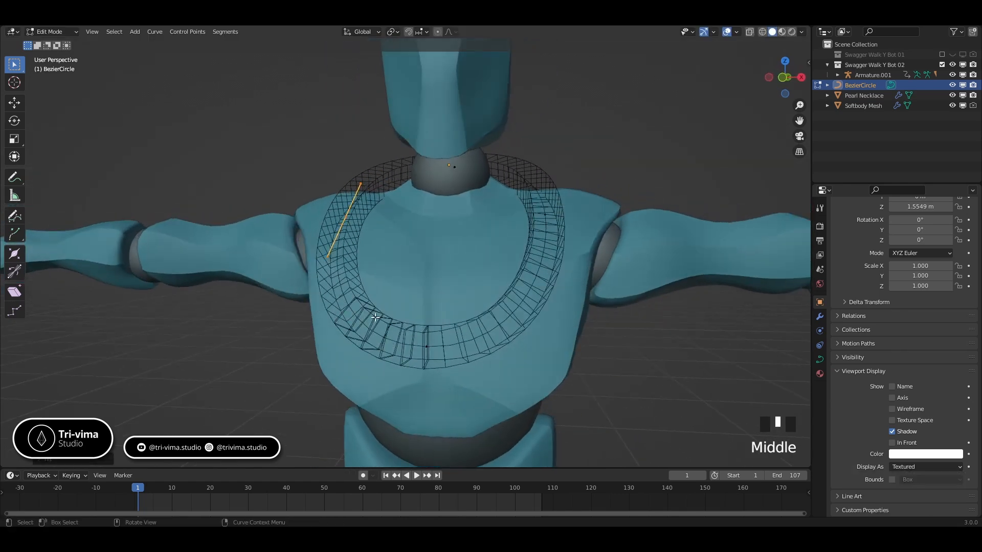
key(Tab)
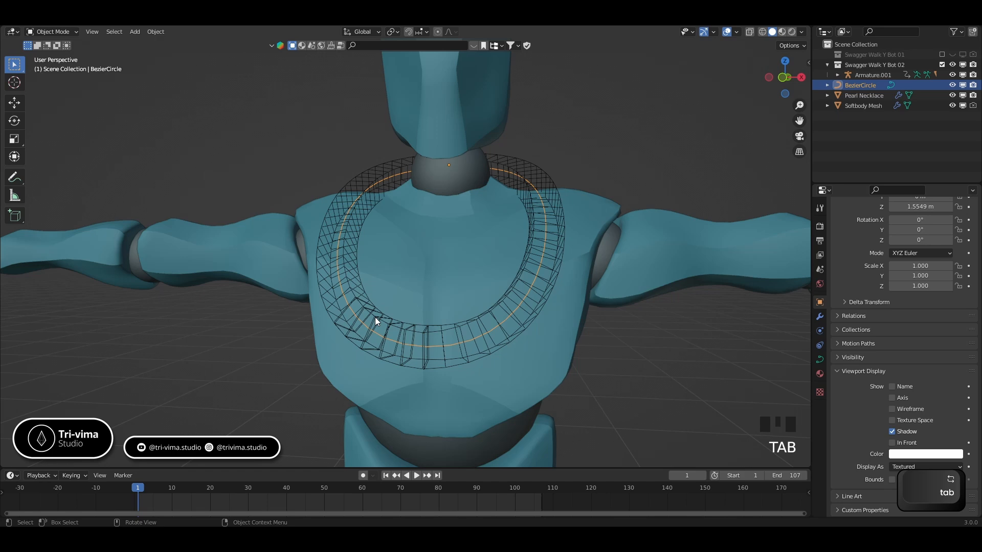
- Enter Edit Mode on Softbody Mesh and enable its Curve modifier's Edit Mode and On Cage display
click(349, 288)
key(Tab)
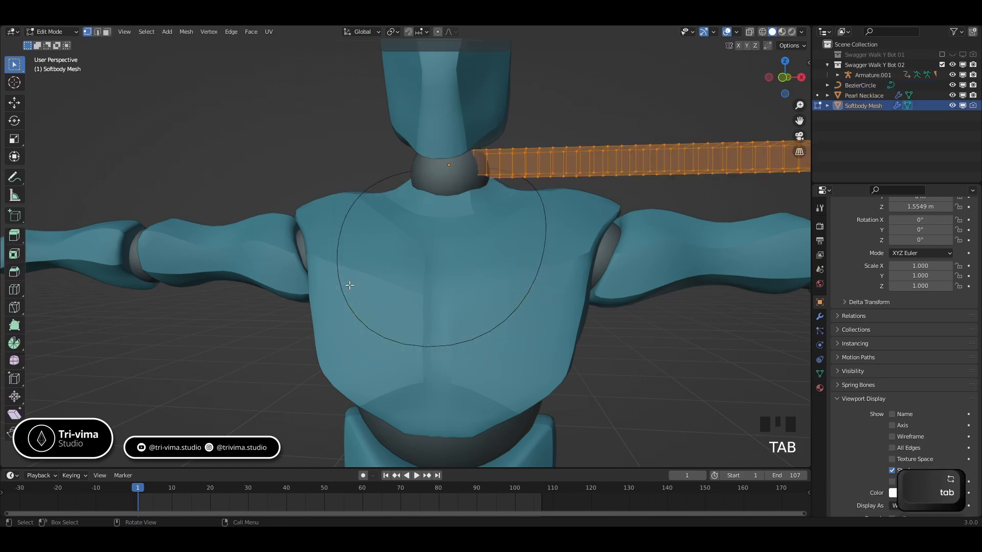
click(820, 317)
click(907, 241)
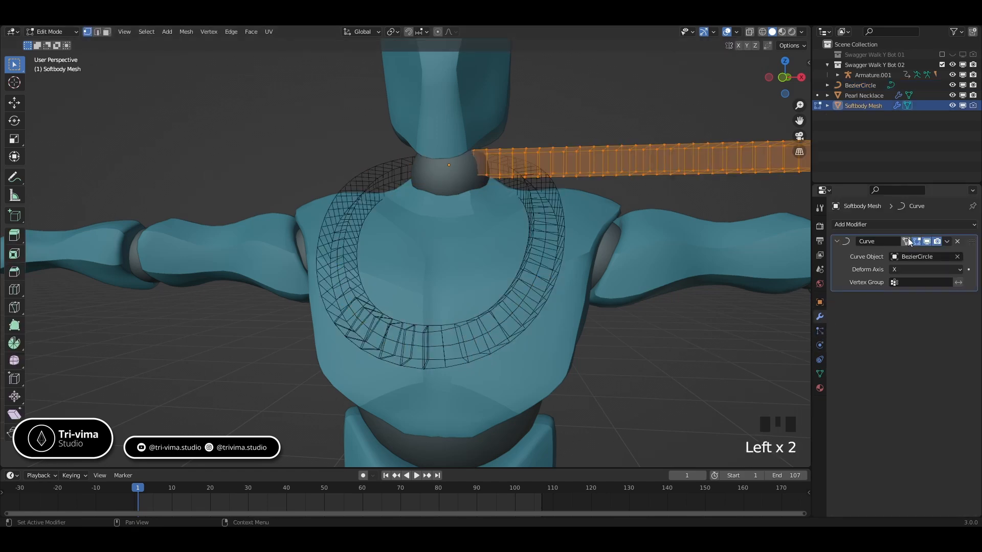
click(904, 240)
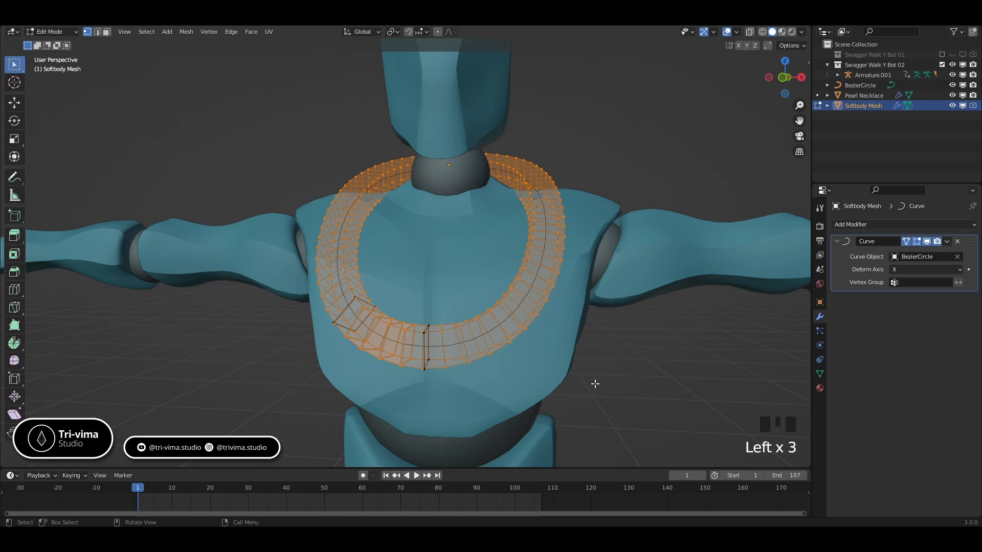
- Scale all of Softbody Mesh to about 0.93 along X so its ends meet, and return to Object Mode
key(a)
key(s)
key(x)
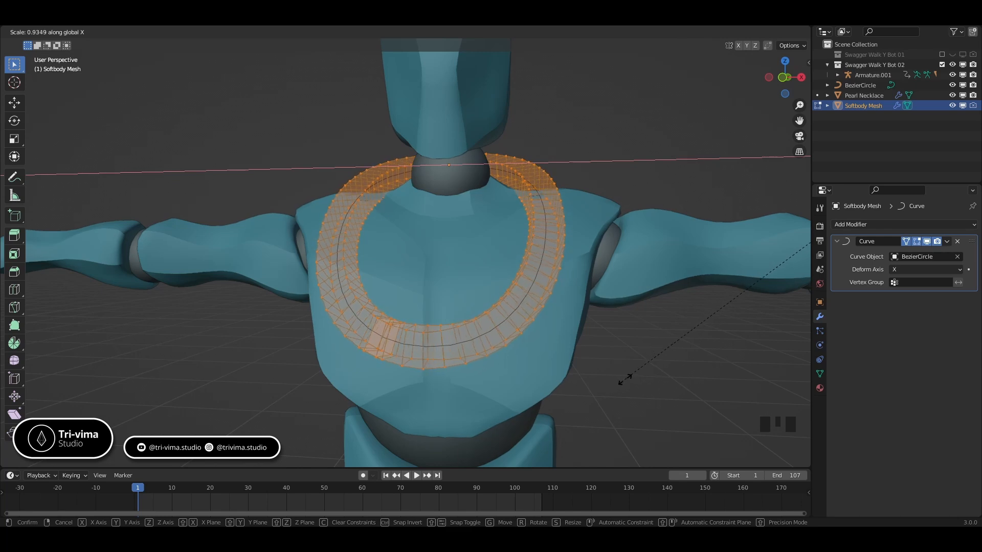
key(shift)
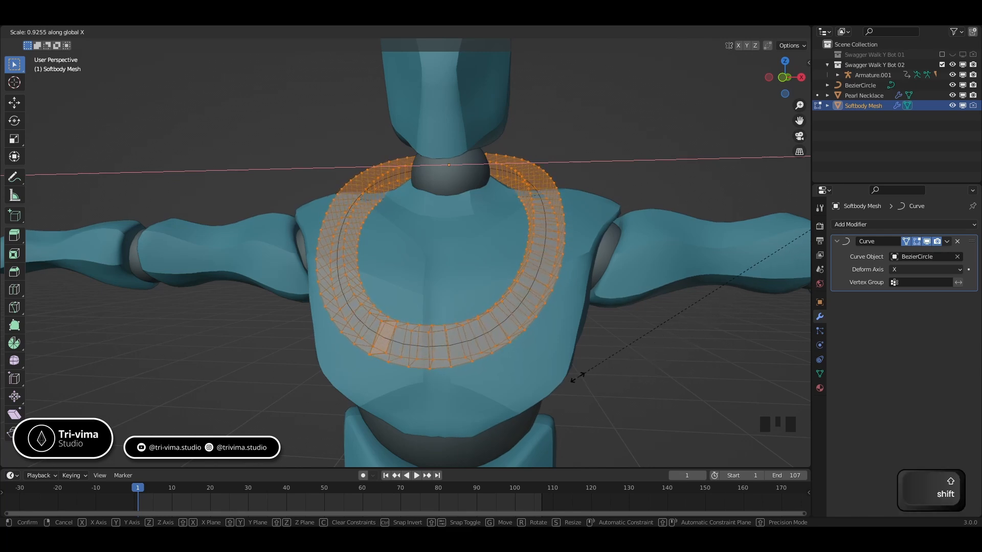
click(572, 378)
middle_drag(491, 379, 441, 366)
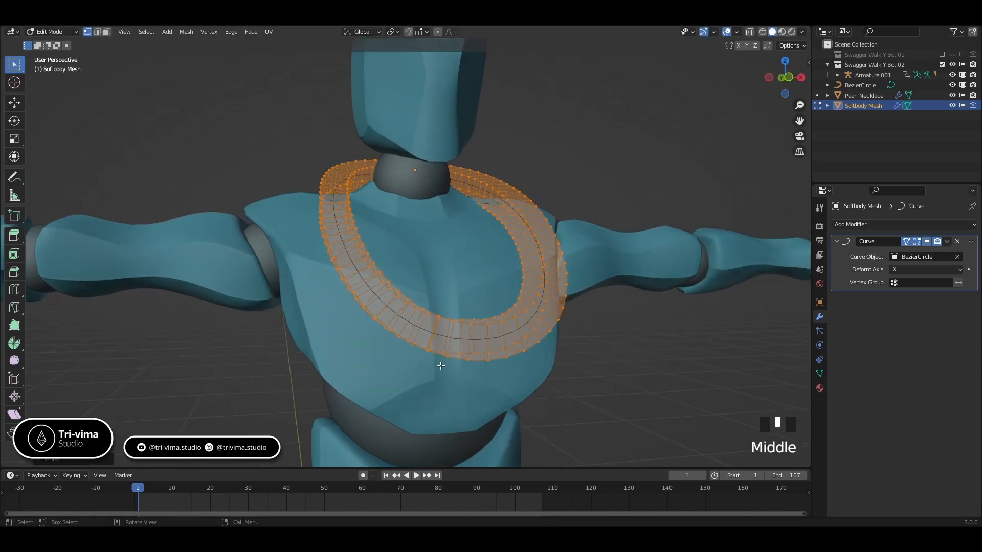
key(Tab)
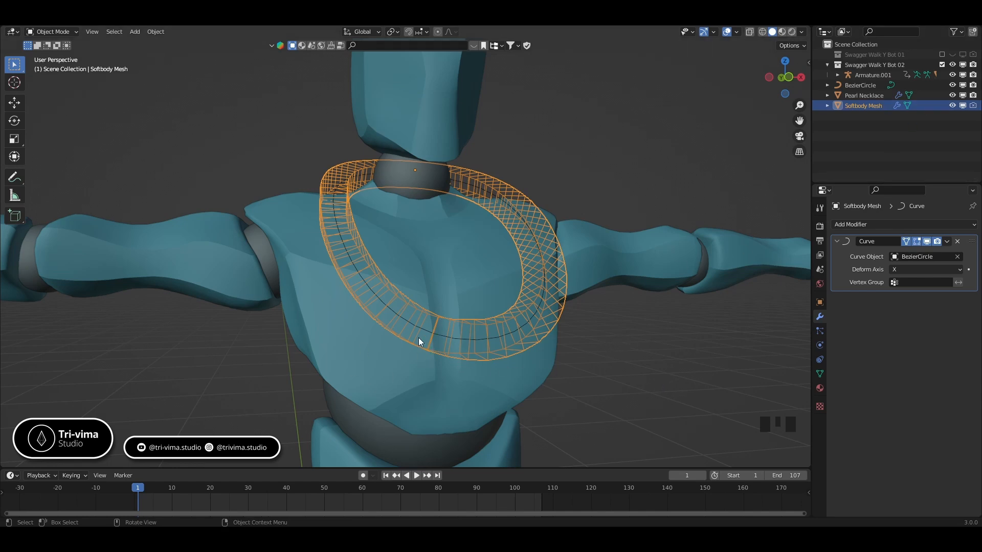
- Select the BezierCircle from behind the neck and enter Edit Mode
middle_drag(418, 337, 495, 230)
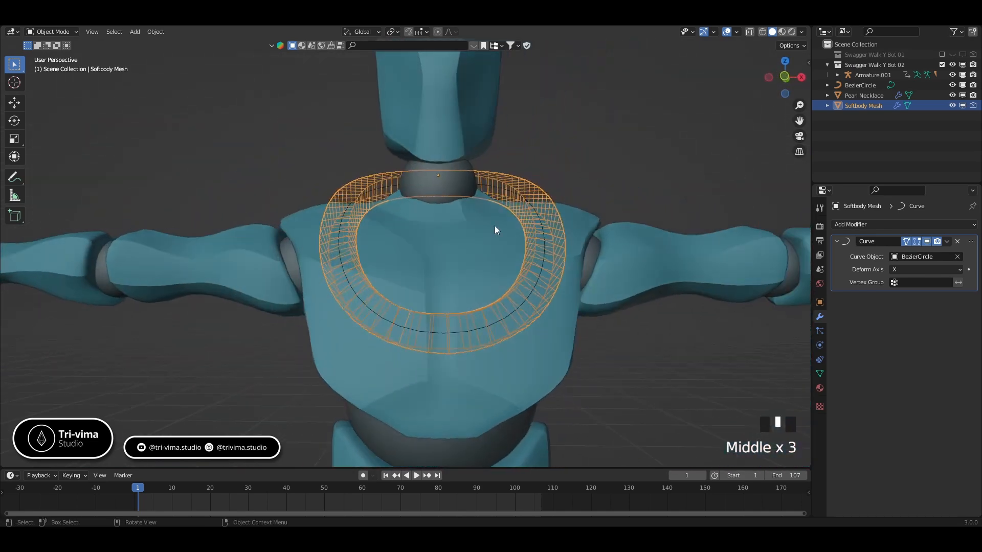
middle_drag(486, 301, 587, 192)
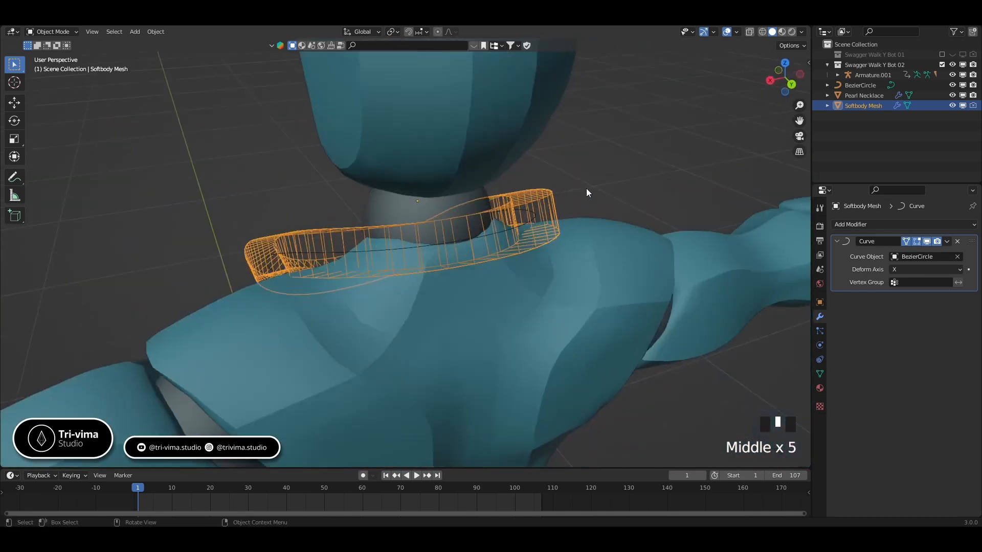
click(462, 238)
key(Tab)
middle_drag(462, 238, 444, 281)
- Try scaling the rear control point by about 1.31 along X and raising it about 0.006 m along Z
click(398, 294)
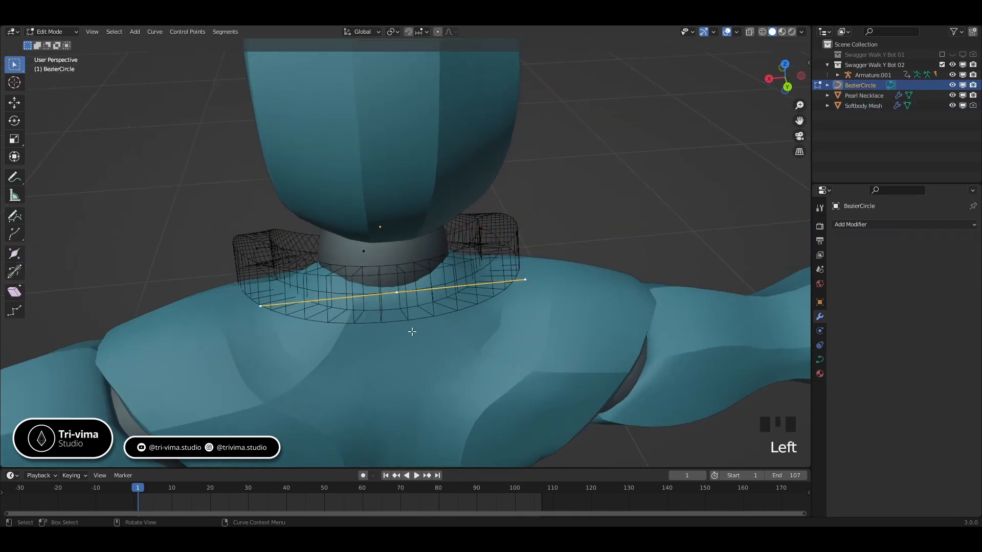
key(s)
key(x)
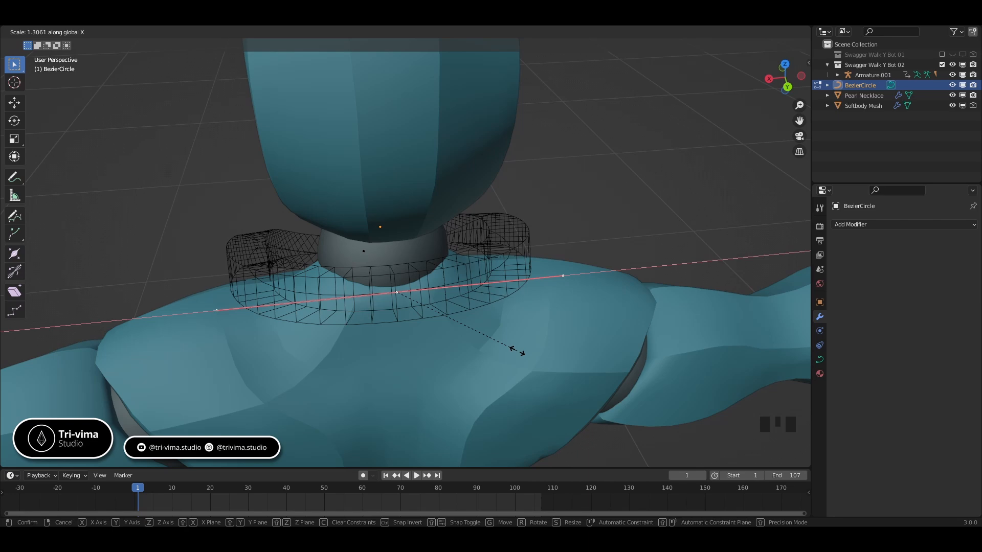
click(517, 350)
key(g)
key(z)
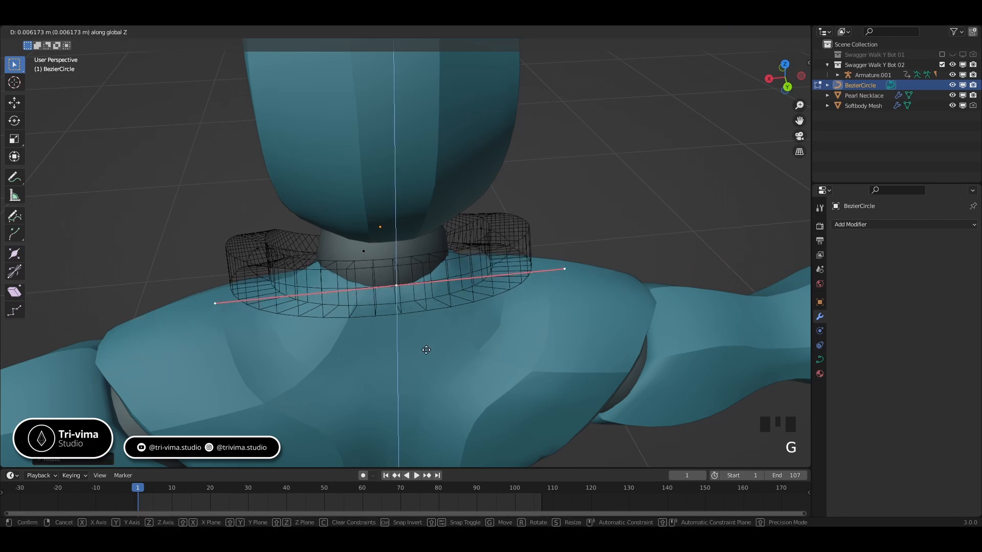
click(426, 350)
- Cancel a further scaling of the rear control point and undo its X scaling and Z move
middle_drag(426, 350, 478, 320)
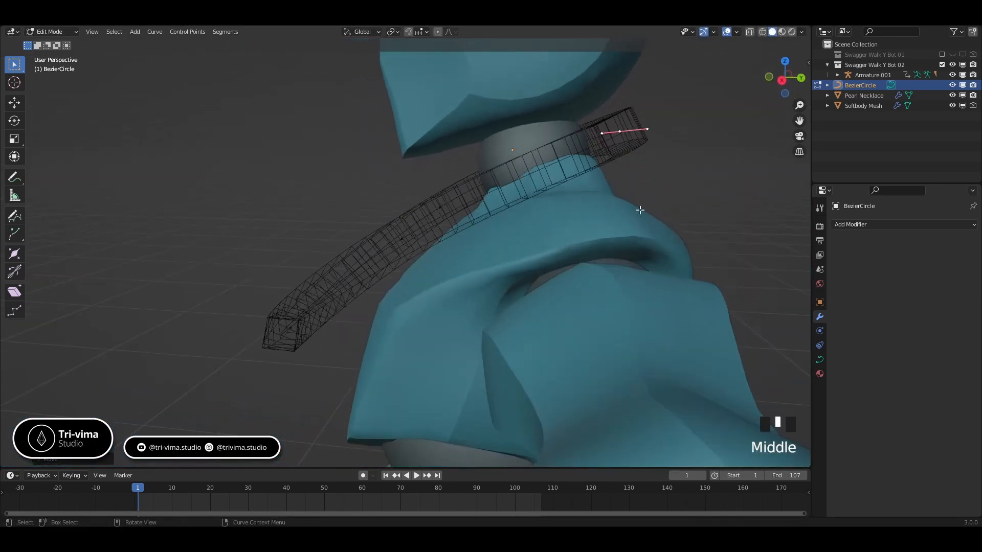
key(s)
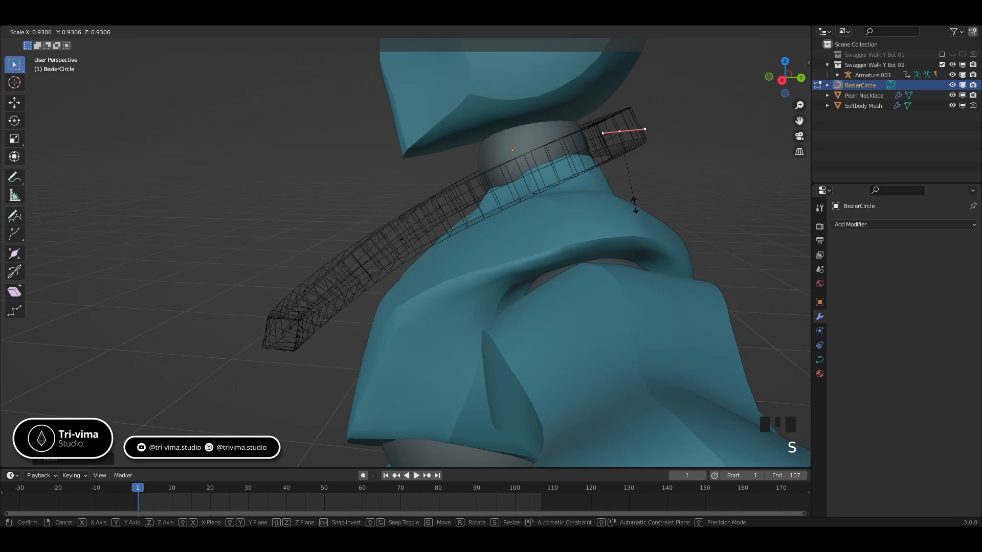
key(Escape)
key(ctrl+z)
key(ctrl+z)
key(ctrl+z)
key(ctrl+z)
- Reselect the rear control point and adjust its tilt so the band sits upright behind the neck
click(623, 142)
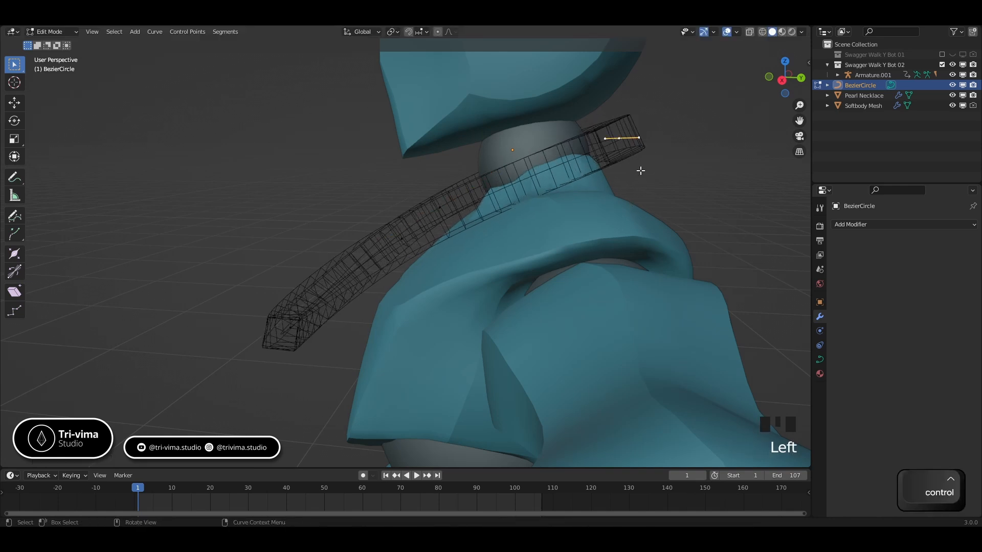
middle_drag(674, 199, 668, 202)
key(ctrl+t)
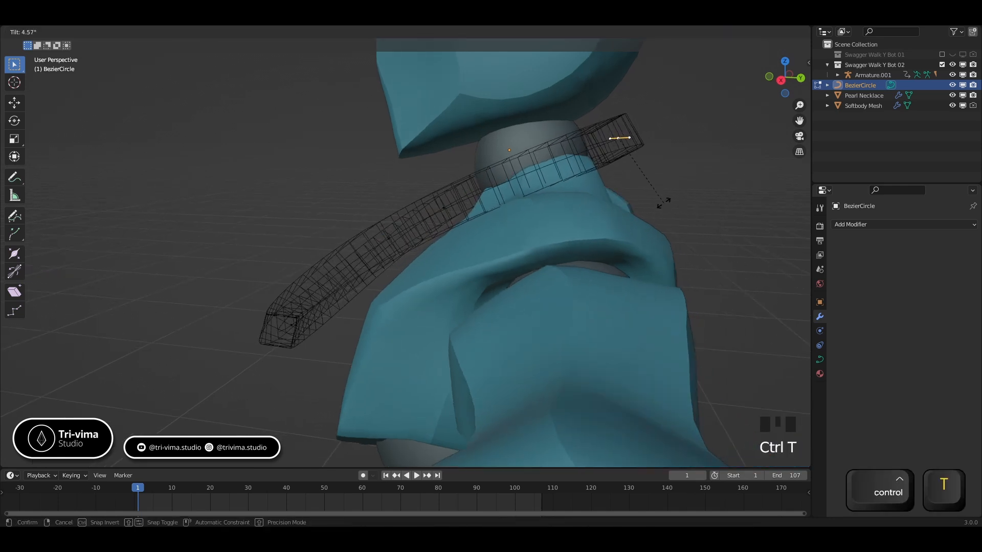
click(673, 186)
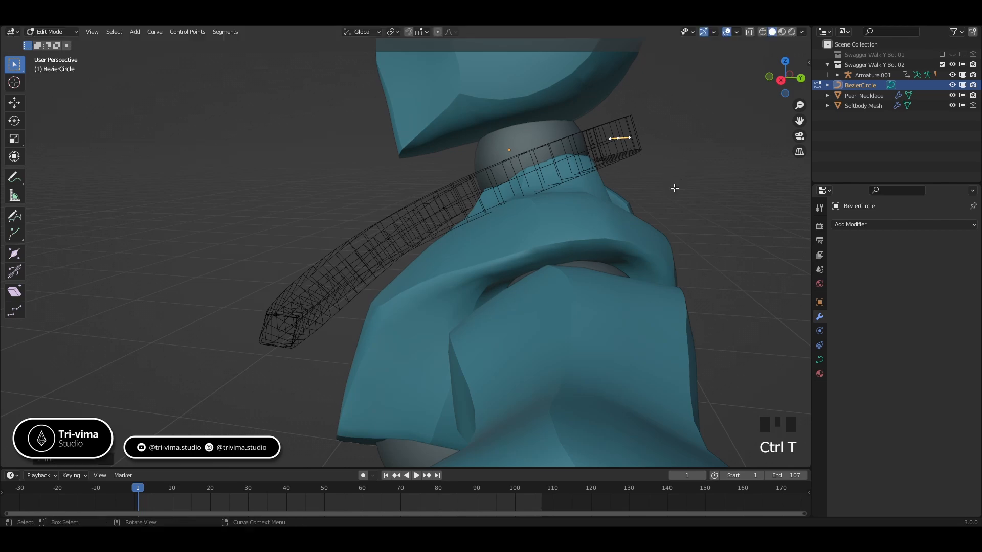
- Rotate the BezierCircle's side control point by about 7° so the band follows the chest, and leave Edit Mode
middle_drag(673, 187, 553, 272)
click(551, 227)
key(r)
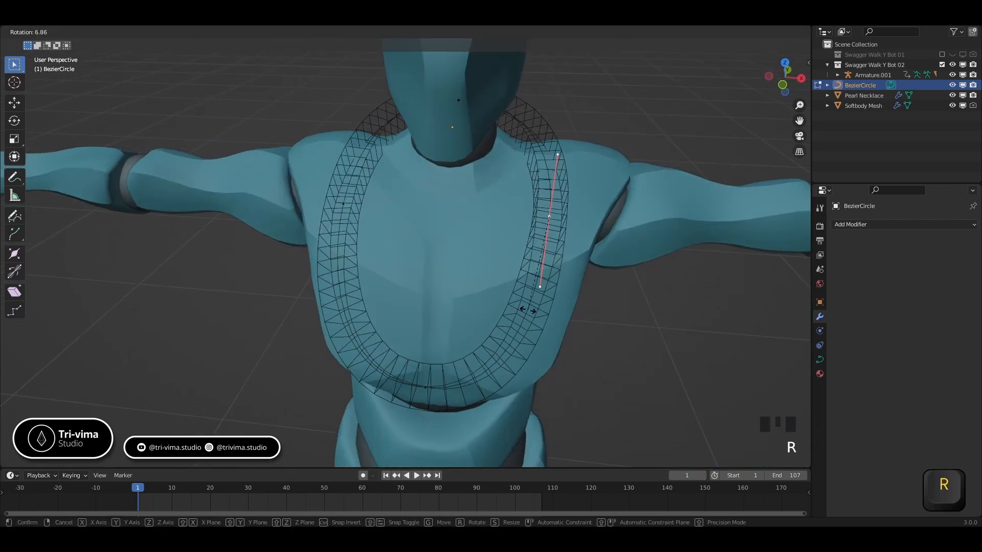
click(525, 308)
middle_drag(605, 344, 625, 335)
click(462, 391)
middle_drag(462, 391, 491, 386)
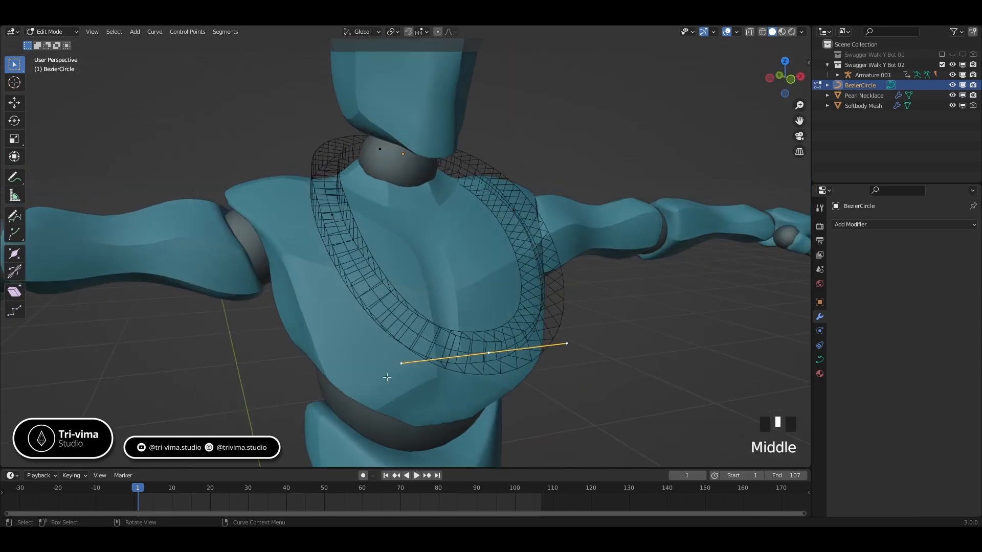
middle_drag(385, 376, 444, 371)
key(Tab)
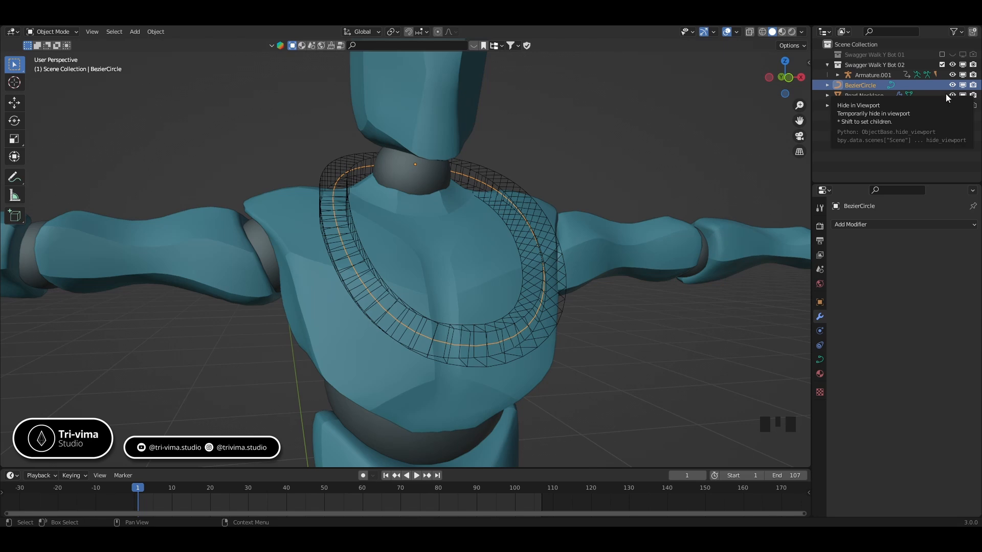
- Try copying object location between the Pearl Necklace and the BezierCircle with the necklace as the active object, and undo it
click(865, 96)
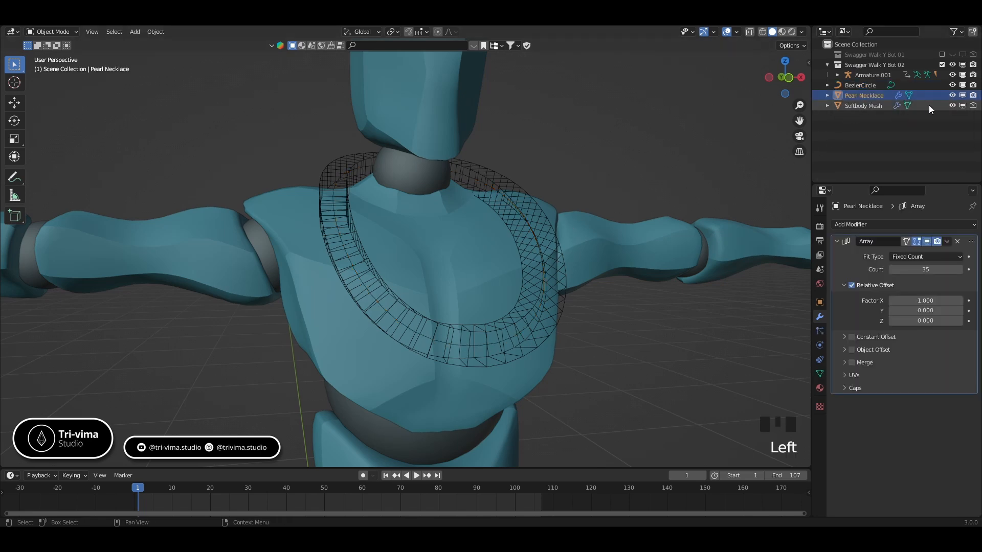
middle_drag(563, 190, 505, 185)
scroll(505, 185, down, 5)
scroll(454, 130, down, 2)
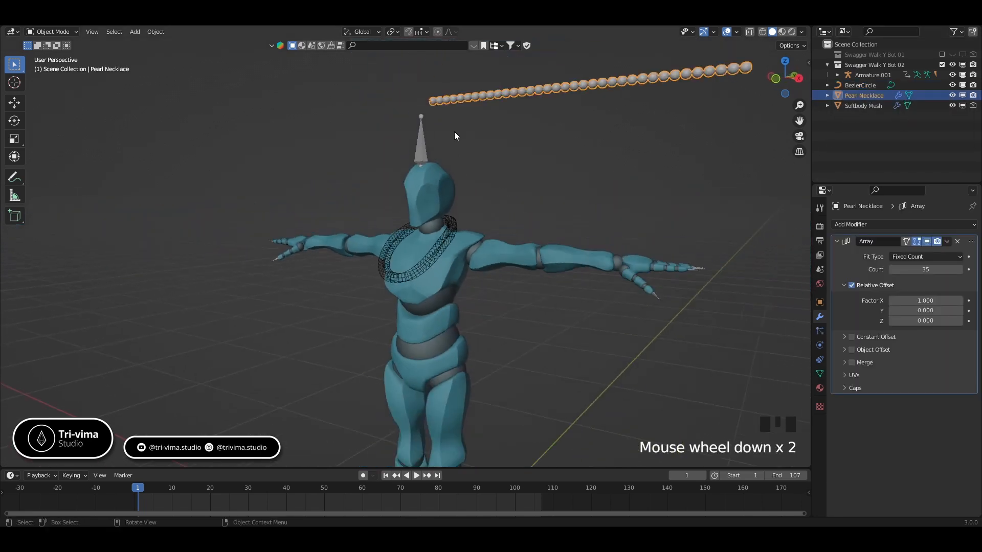
shift+click(860, 85)
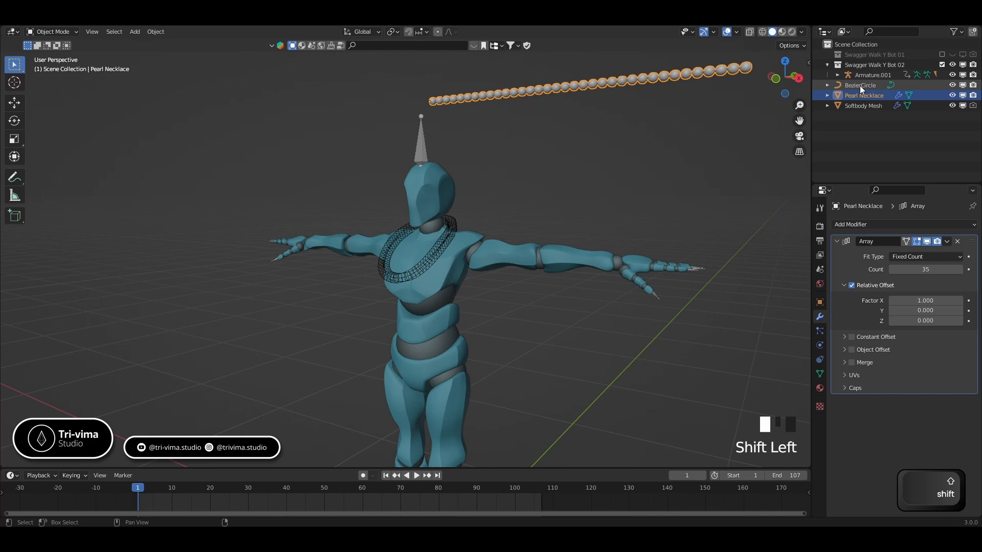
key(ctrl+c)
click(546, 322)
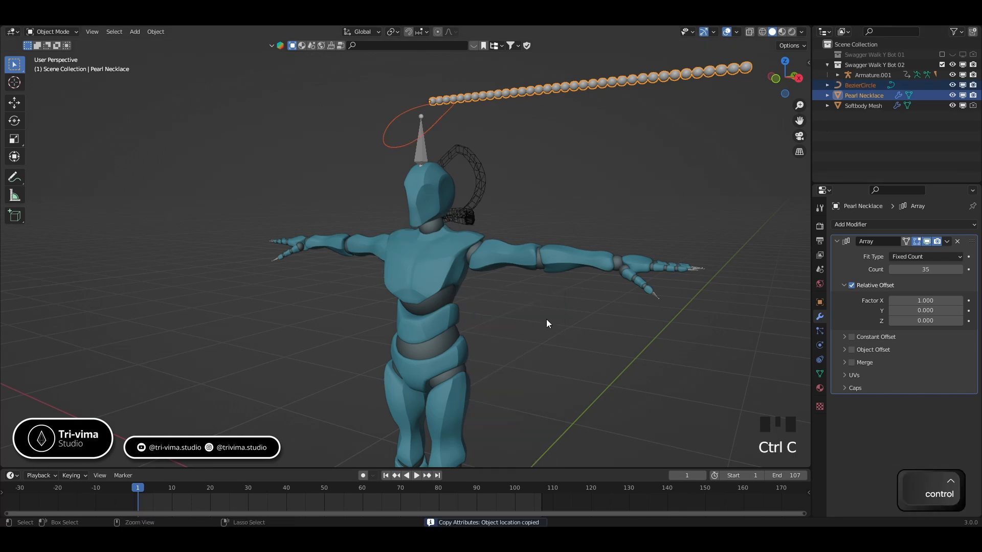
key(ctrl+z)
key(ctrl+z)
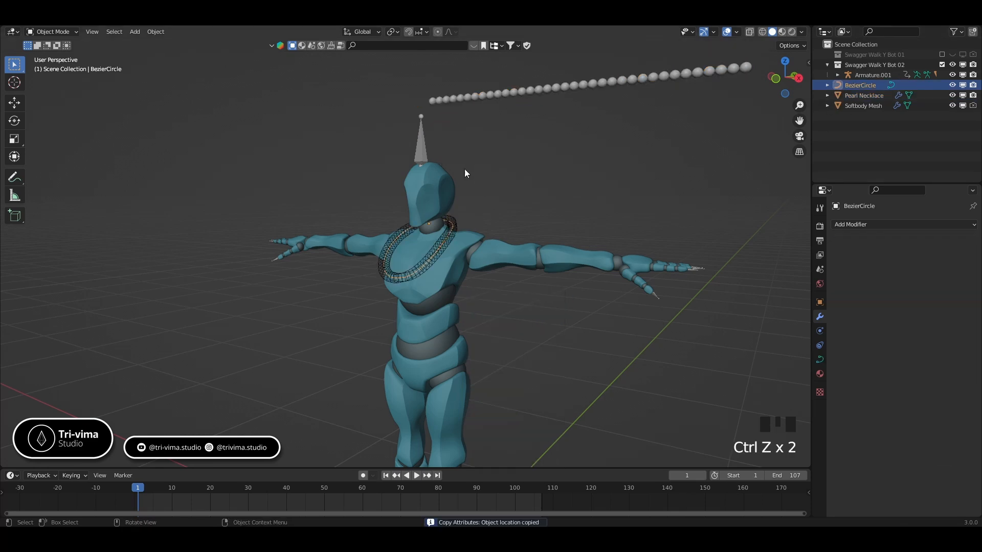
- Copy the BezierCircle's location to the Pearl Necklace by making the curve the active object
click(460, 98)
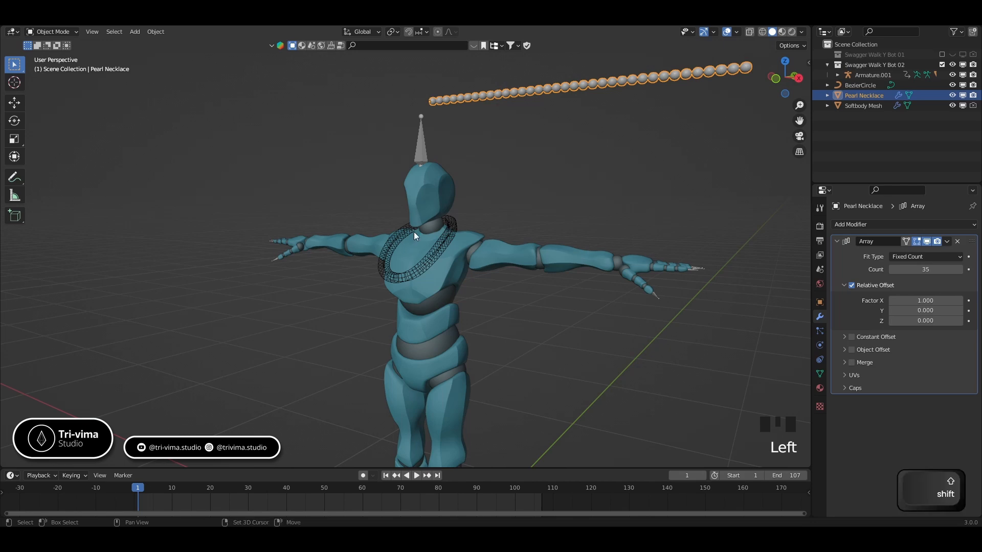
ctrl+click(863, 86)
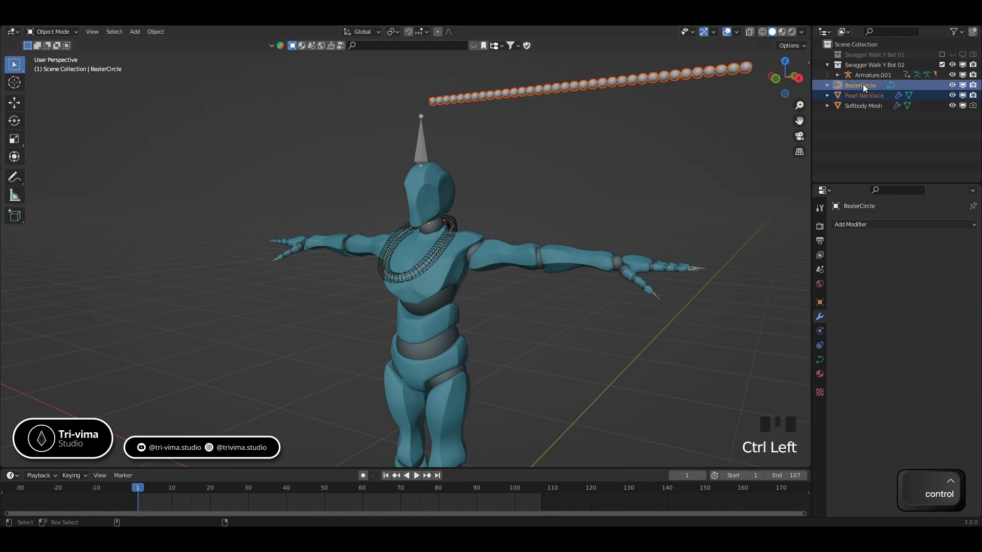
key(ctrl+c)
click(584, 158)
middle_drag(585, 158, 520, 225)
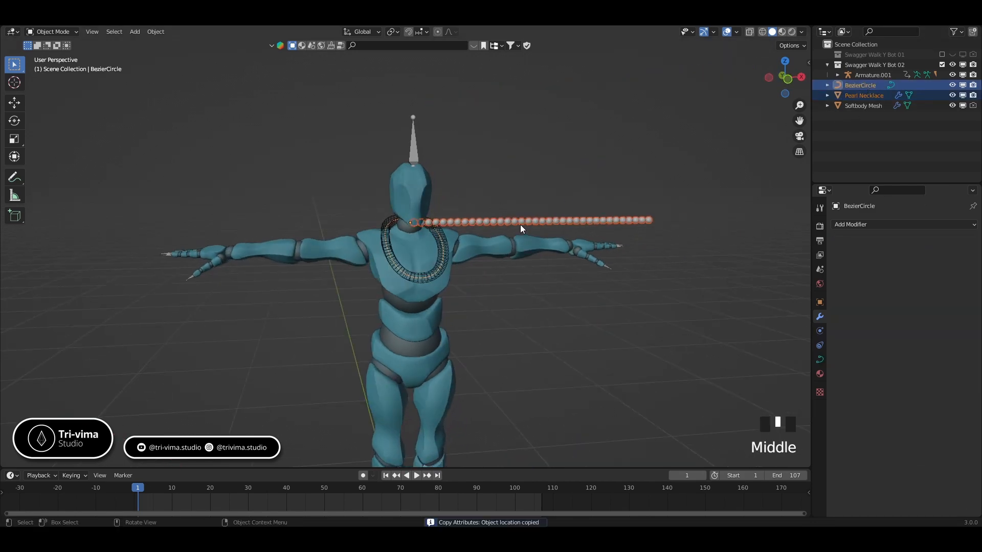
- Add a Curve modifier to the Pearl Necklace with BezierCircle as its curve object
click(520, 224)
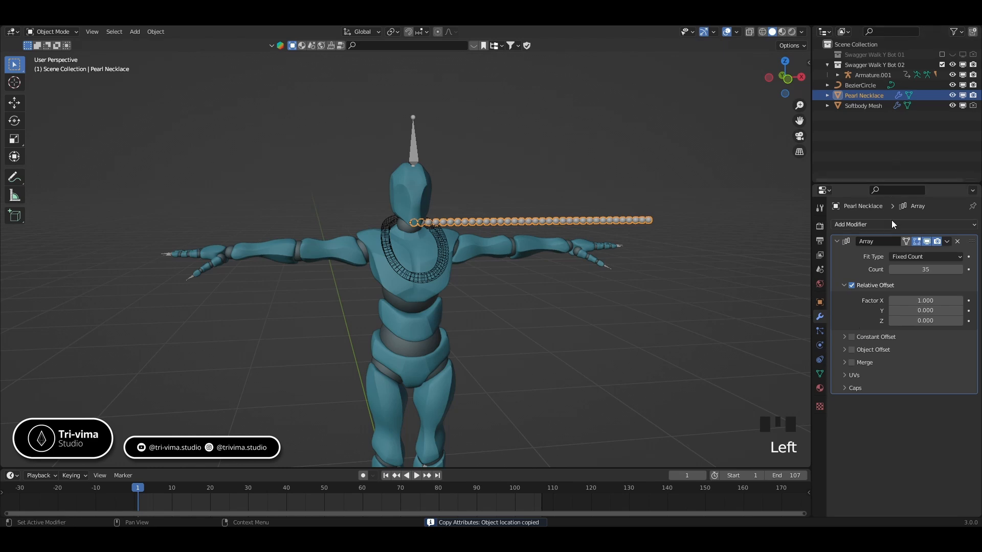
click(850, 224)
click(862, 278)
click(957, 417)
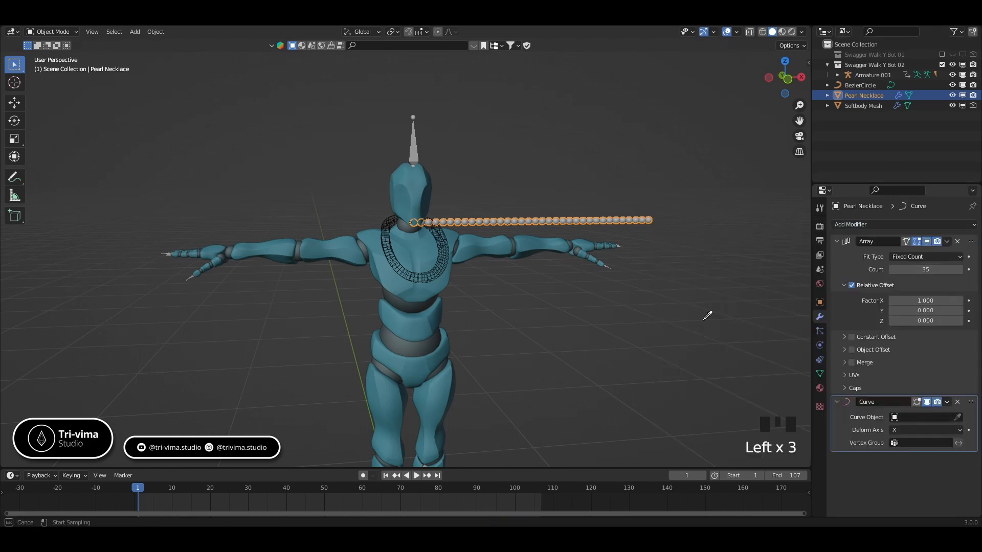
click(862, 85)
scroll(464, 262, up, 4)
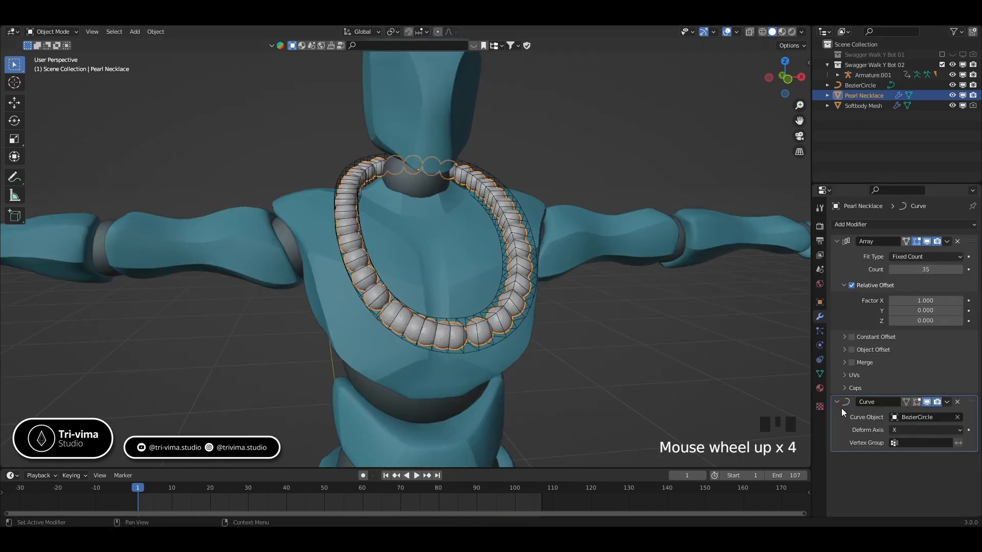
- Reduce the Pearl Necklace's array count to 32, and raise it by one to fill the gap at the front
click(892, 270)
click(892, 270)
click(892, 269)
click(891, 269)
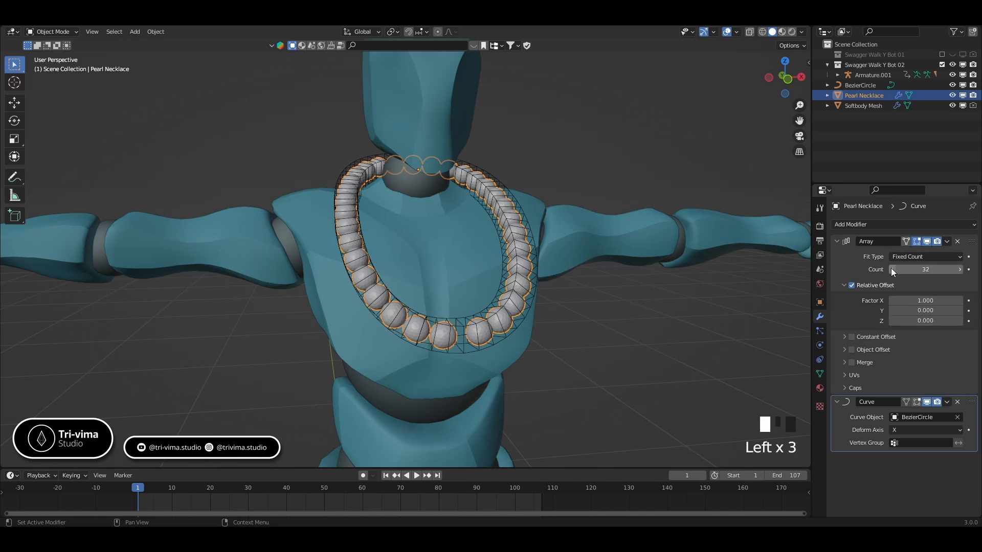
middle_drag(702, 355, 664, 323)
scroll(514, 343, up, 2)
scroll(516, 346, up, 2)
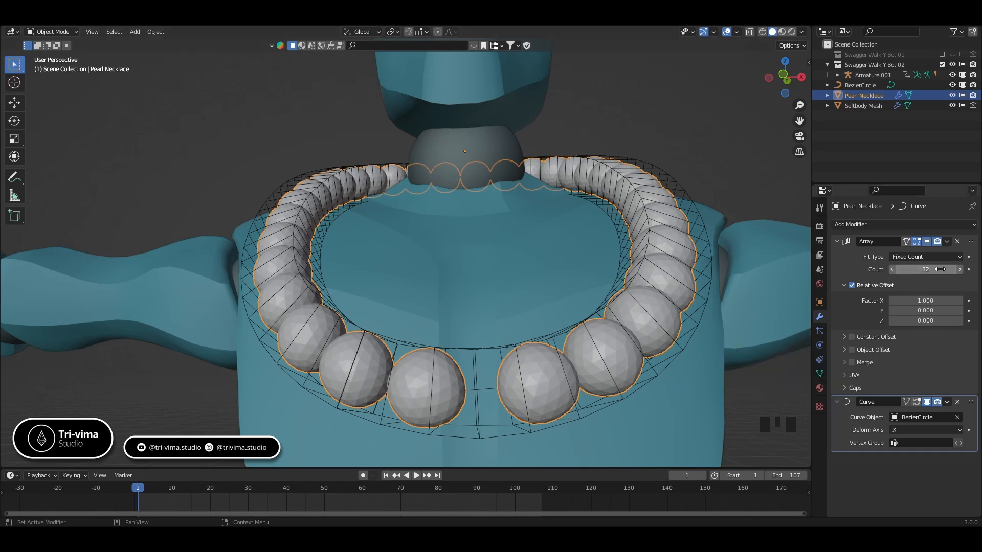
click(958, 269)
- Lower the BezierCircle's front control point slightly along Z until the overlapping front pearls separate
click(480, 439)
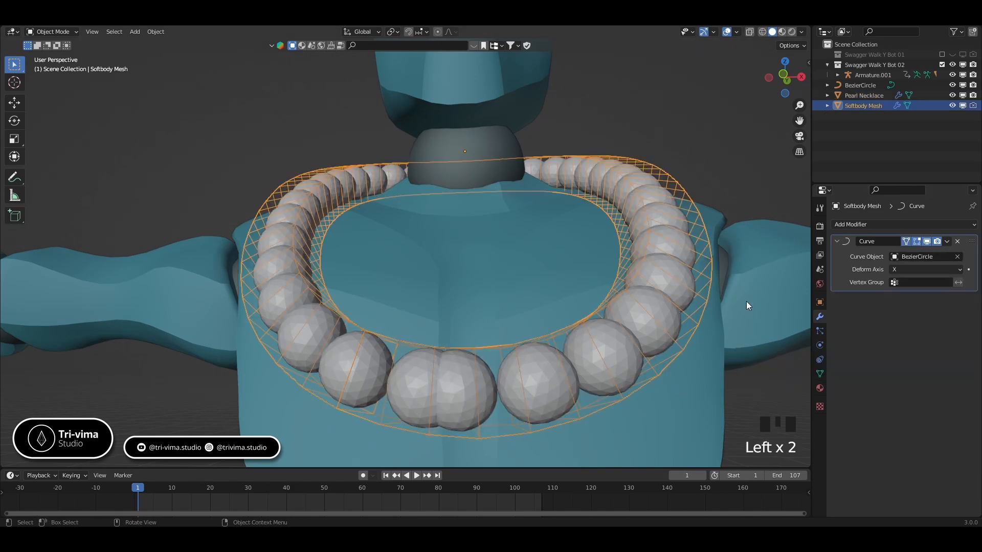
click(861, 85)
key(Tab)
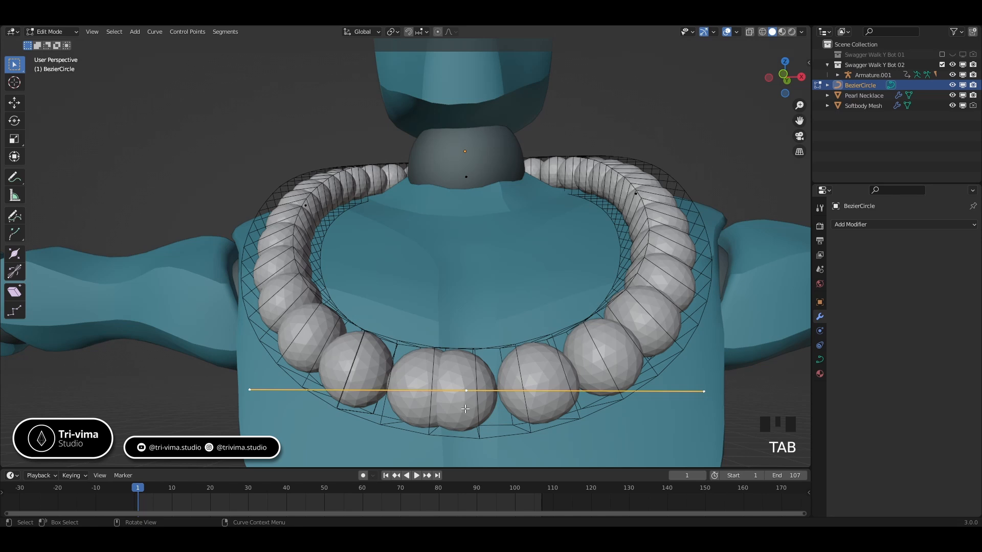
key(g)
key(z)
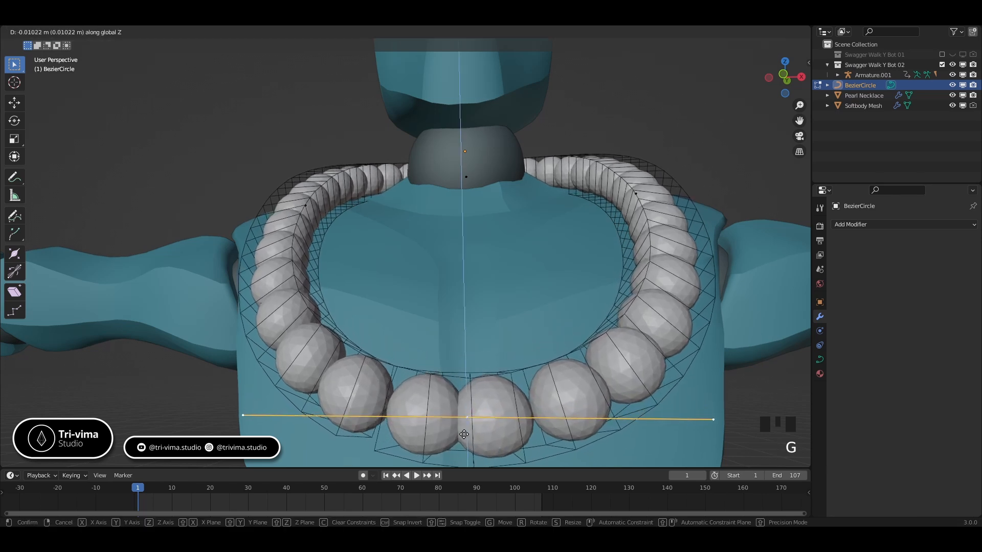
click(467, 445)
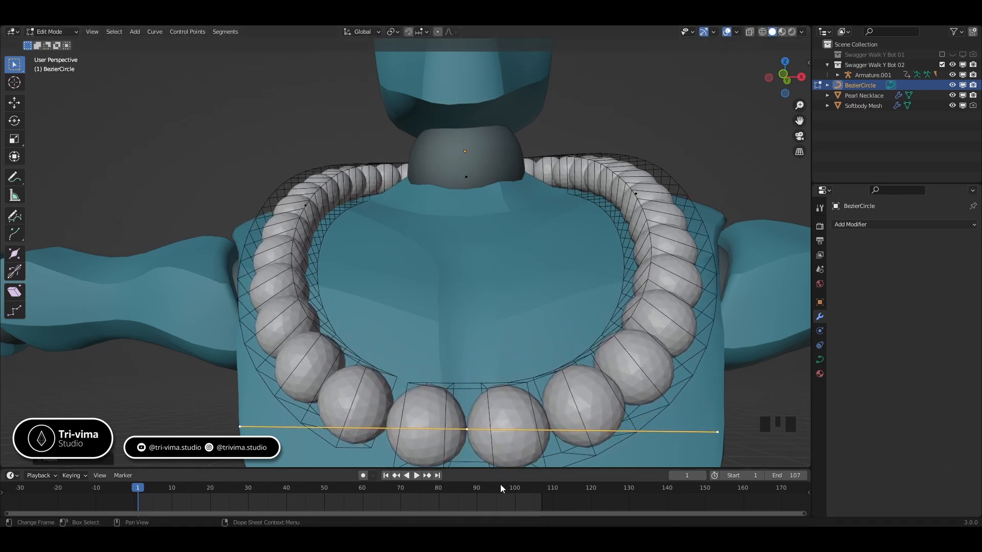
key(Tab)
- Scale the Softbody Mesh's geometry by about 1.018 along X in Edit Mode to close its gap around the curve
click(412, 383)
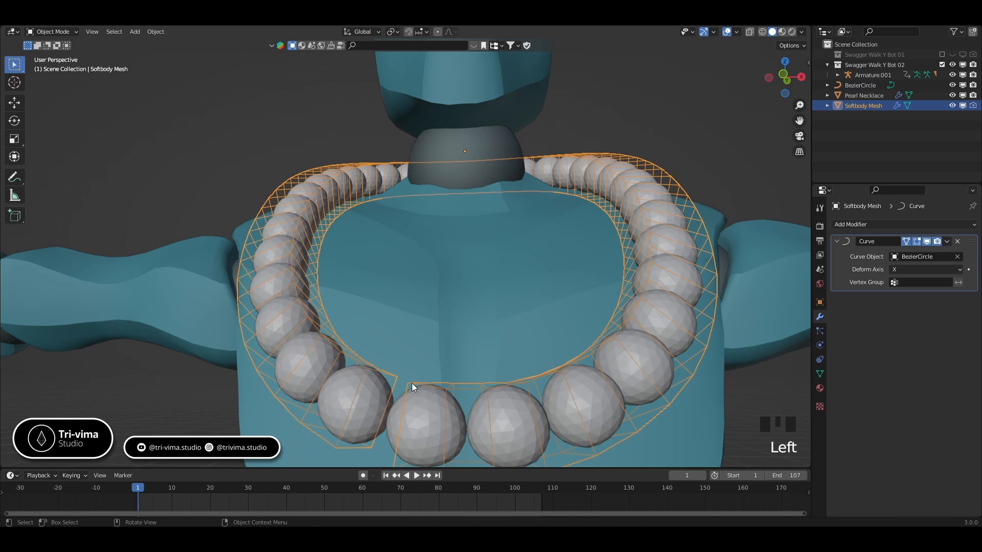
key(Tab)
key(s)
key(x)
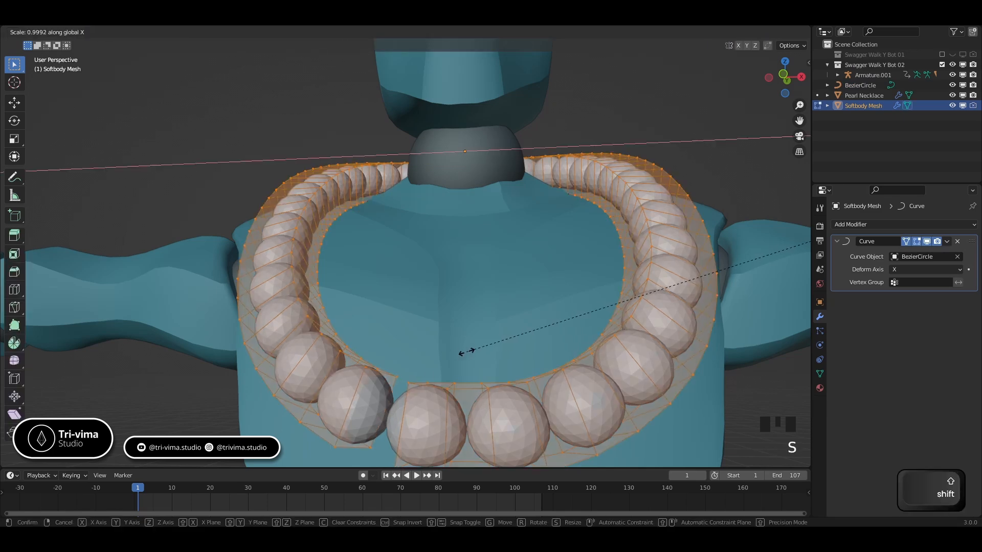
key(shift)
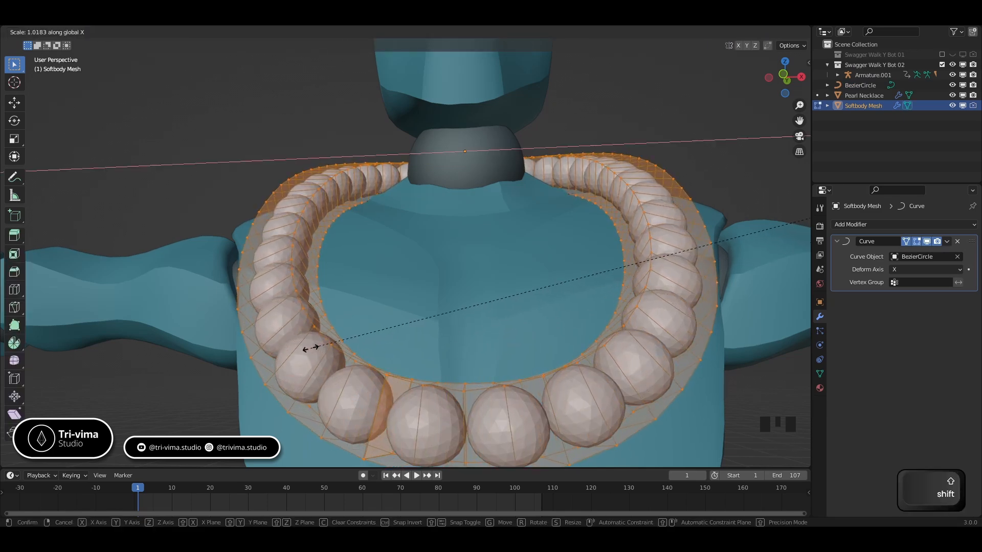
click(310, 349)
key(Tab)
scroll(413, 322, down, 3)
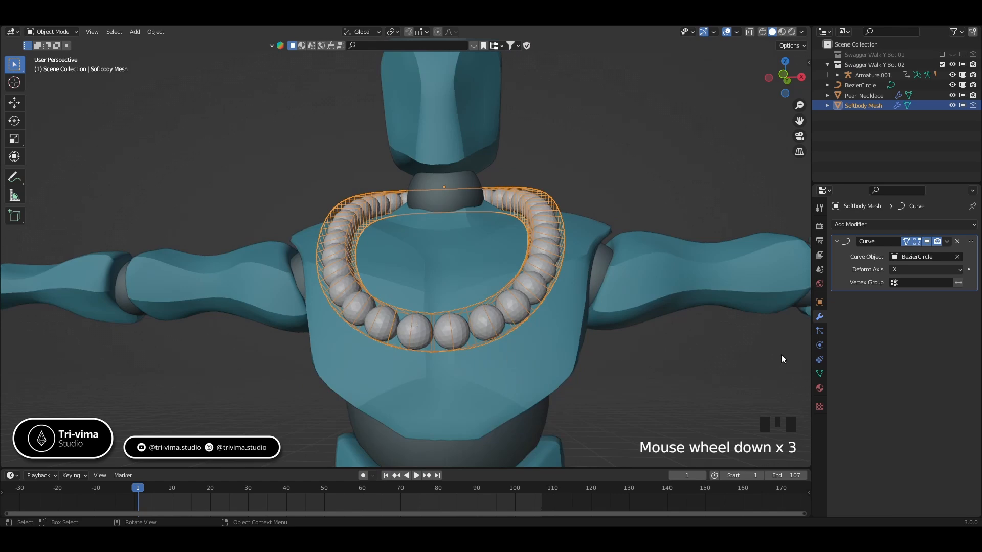
click(820, 302)
click(820, 316)
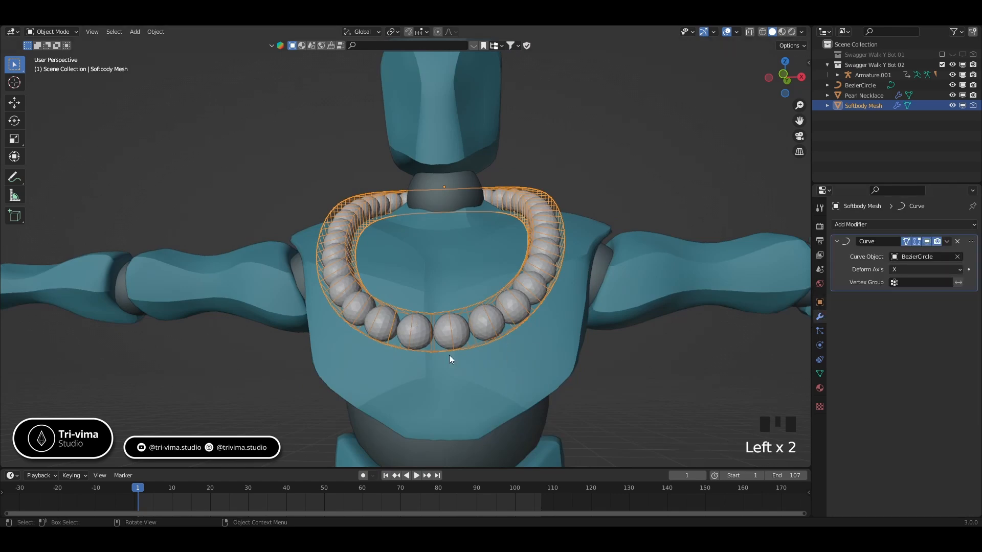
- Switch to wireframe in the back view and shift the Softbody Mesh slightly along X to align it with the rear pearls
middle_drag(450, 358, 222, 397)
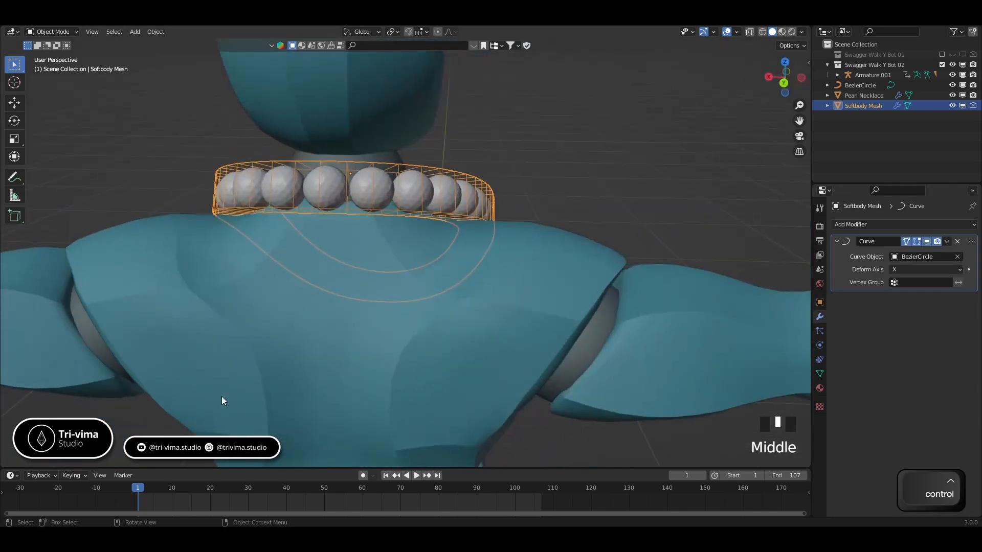
key(ctrl+KP_1)
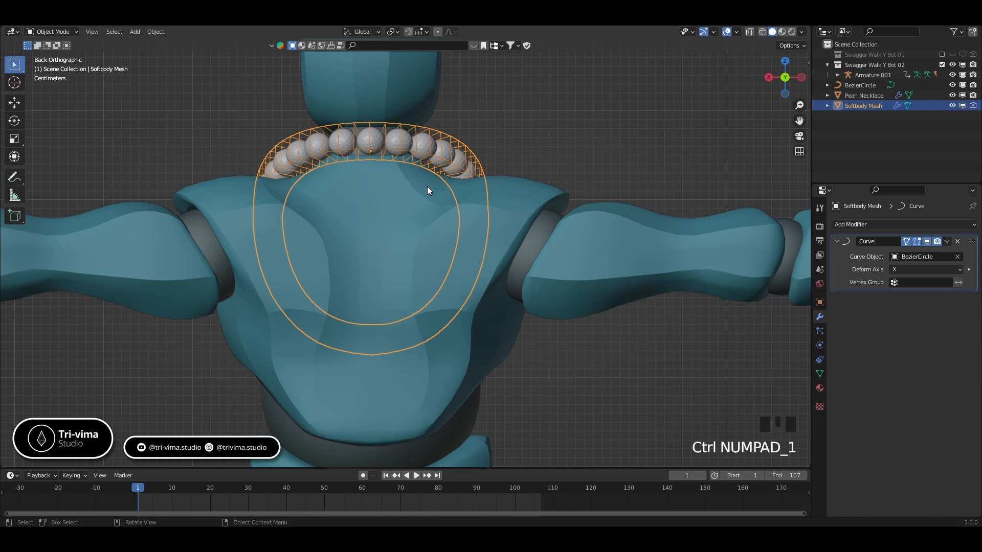
key(z)
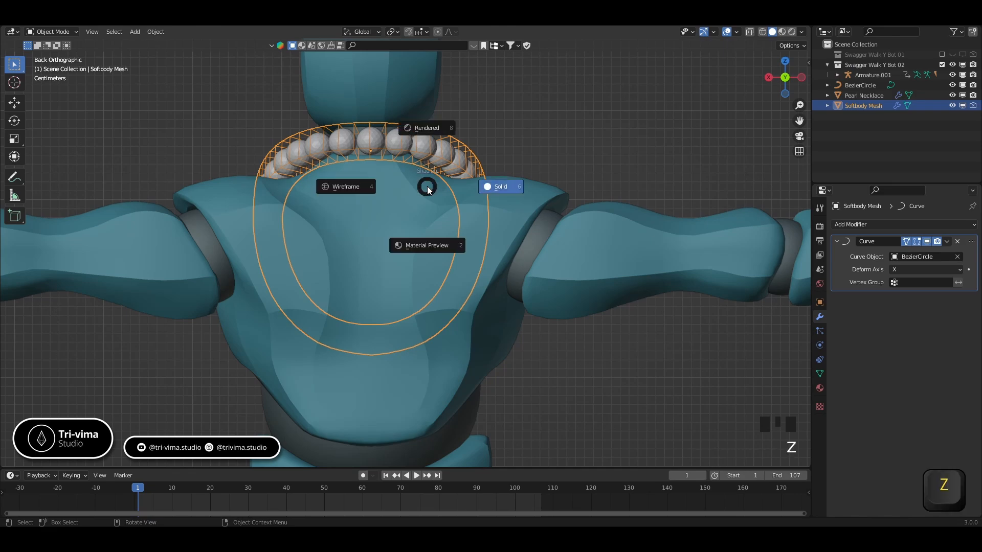
click(350, 188)
shift+middle_drag(350, 188, 416, 300)
scroll(415, 248, up, 4)
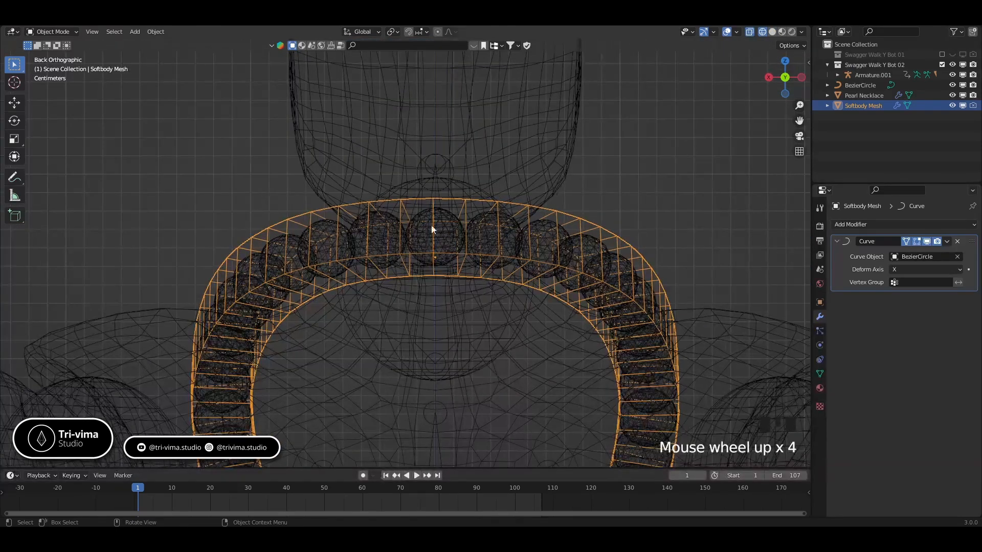
key(g)
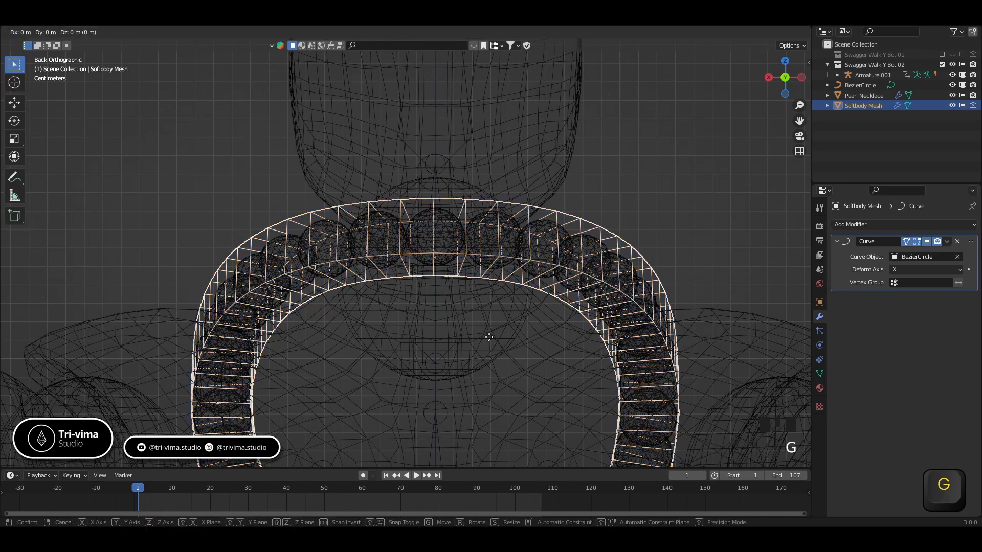
key(x)
key(shift)
click(503, 339)
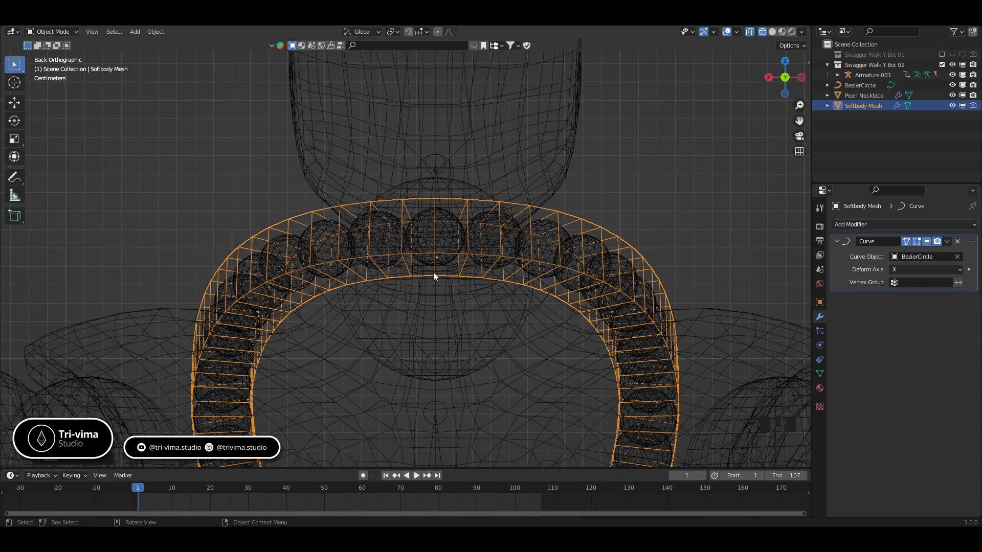
- Inspect the necklace alignment from behind and in front in wireframe, and return the viewport to Solid shading
middle_drag(458, 341, 460, 355)
scroll(463, 327, down, 2)
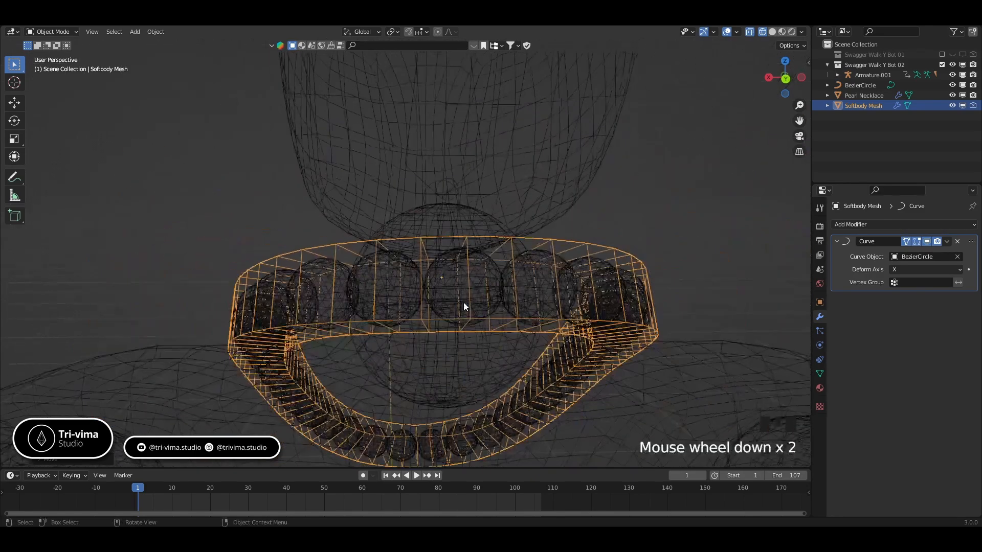
middle_drag(464, 306, 571, 337)
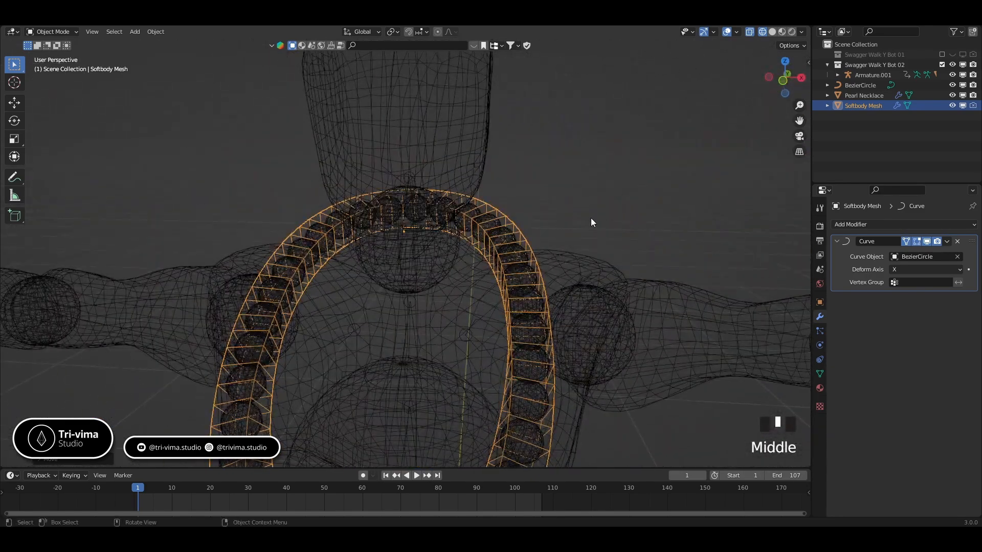
key(z)
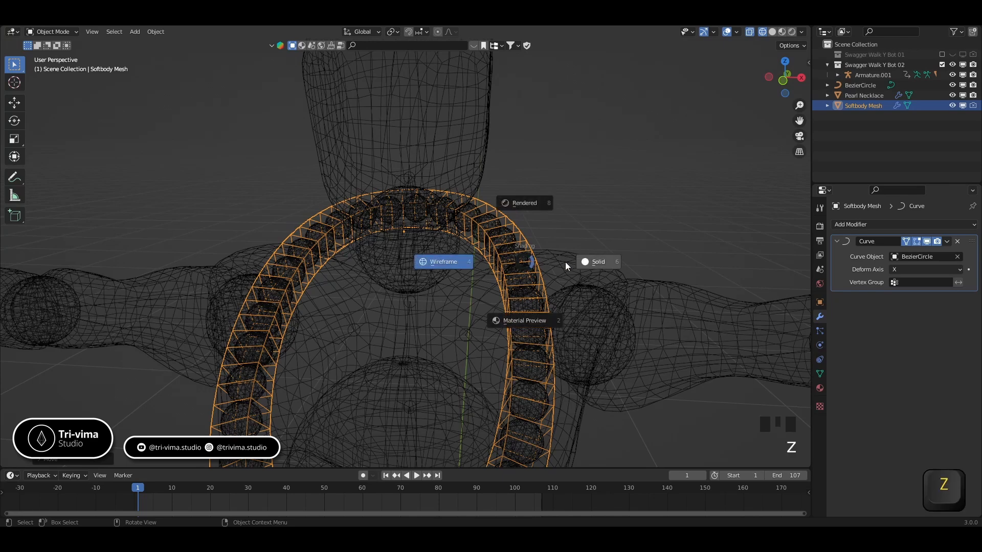
click(590, 262)
scroll(504, 283, down, 4)
shift+middle_drag(510, 293, 514, 277)
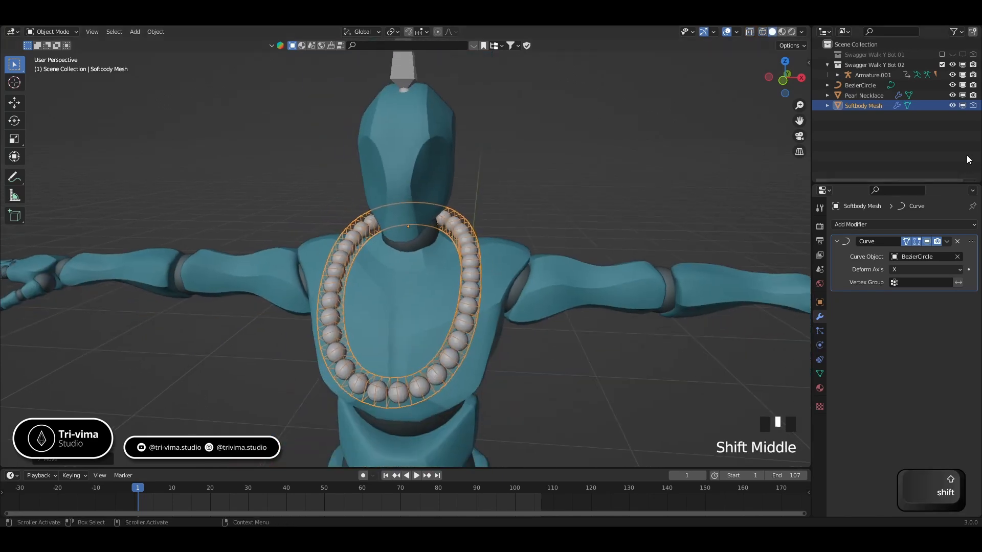
- Hide the Pearl Necklace and BezierCircle in the viewport and exclude the Swagger Walk Y Bot 02 collection, leaving only the Softbody Mesh
click(951, 95)
click(952, 85)
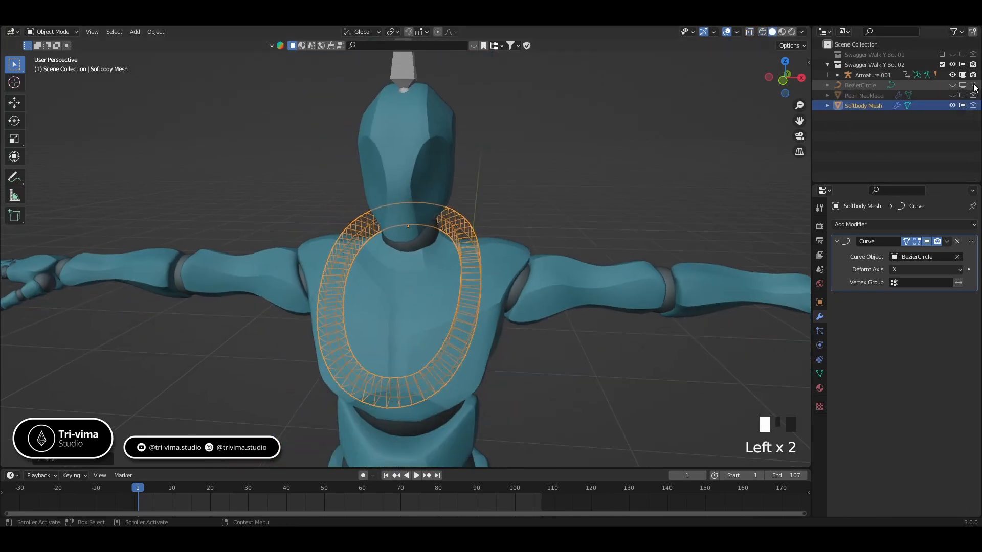
click(942, 64)
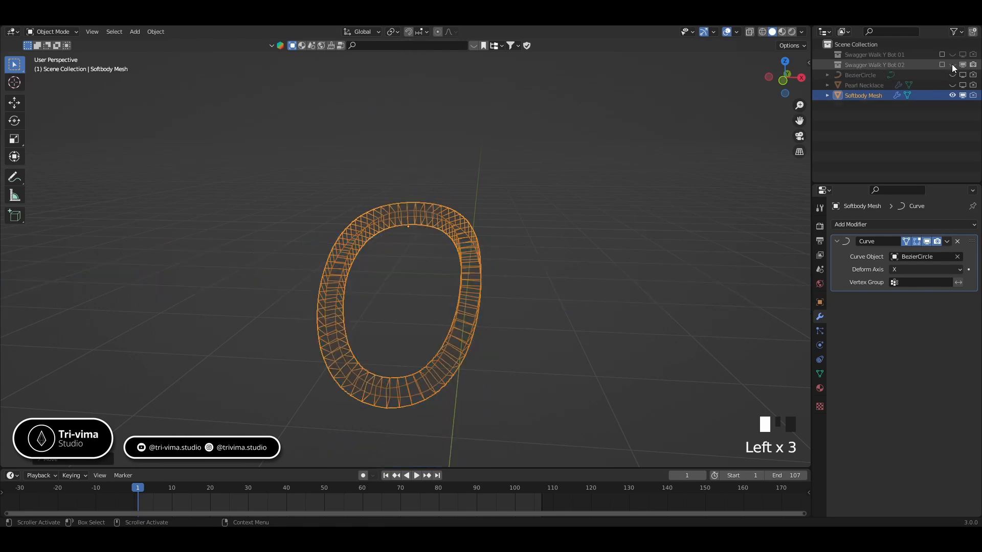
- Apply the Curve modifier on the Softbody Mesh
middle_drag(550, 287, 398, 234)
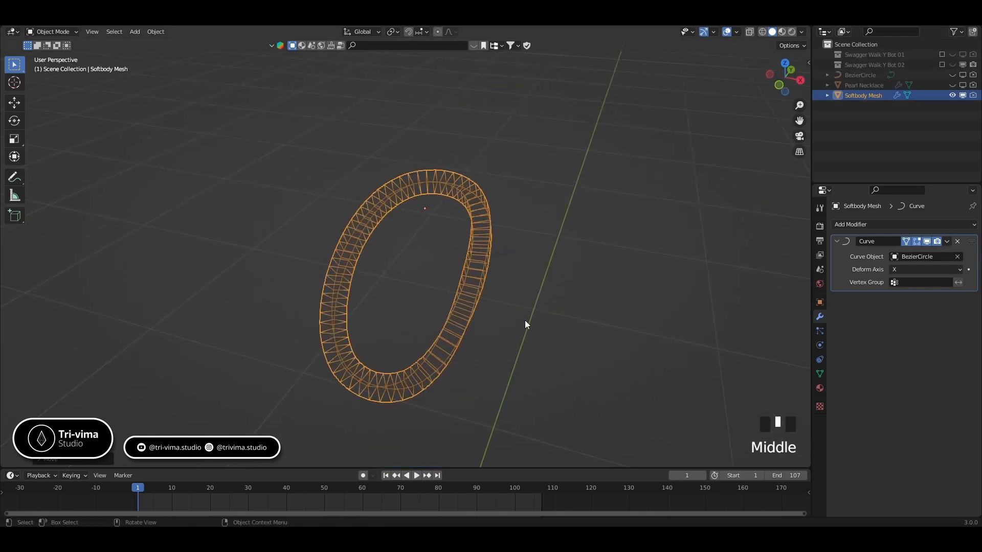
click(949, 242)
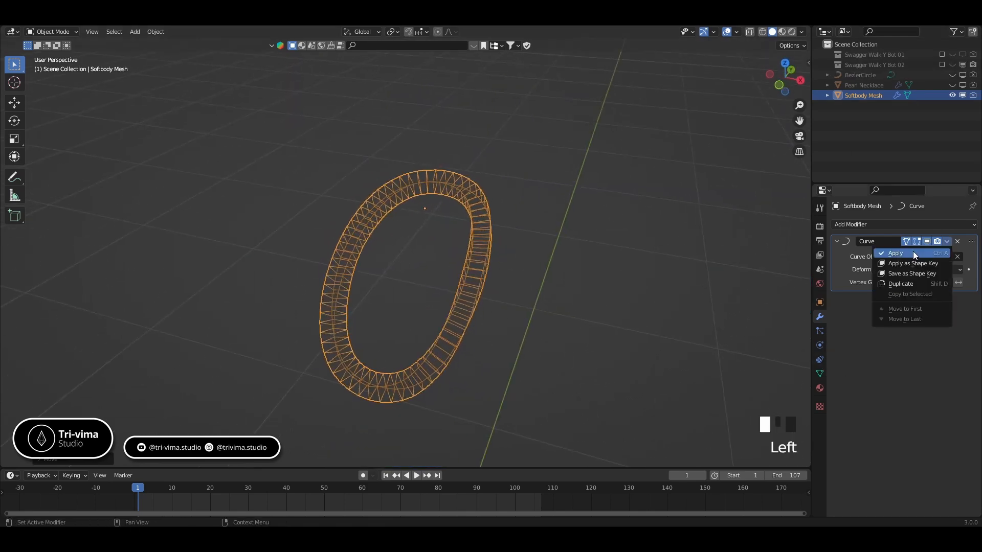
click(912, 251)
- In Edit Mode with X-ray on, select the internal end faces at the Softbody Mesh's seam and delete them
key(Tab)
middle_drag(338, 400, 409, 343)
key(3)
scroll(377, 433, up, 2)
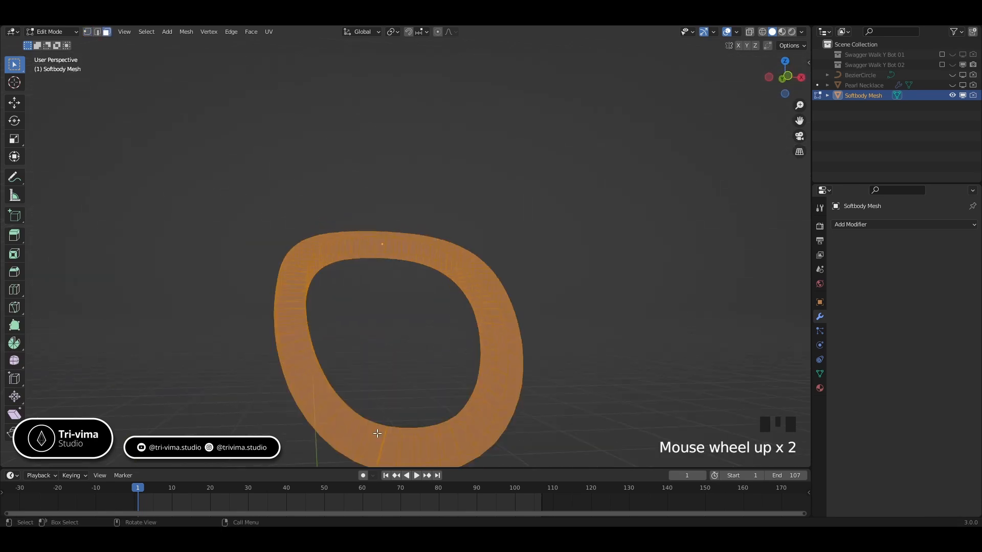
key(alt+z)
shift+middle_drag(378, 432, 372, 308)
scroll(371, 308, up, 3)
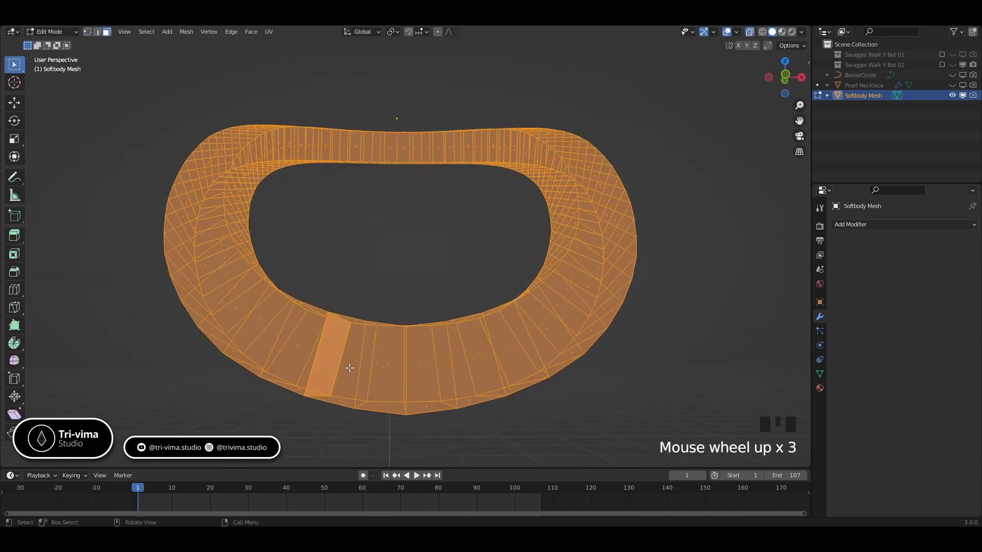
middle_drag(350, 368, 365, 357)
drag(379, 304, 385, 314)
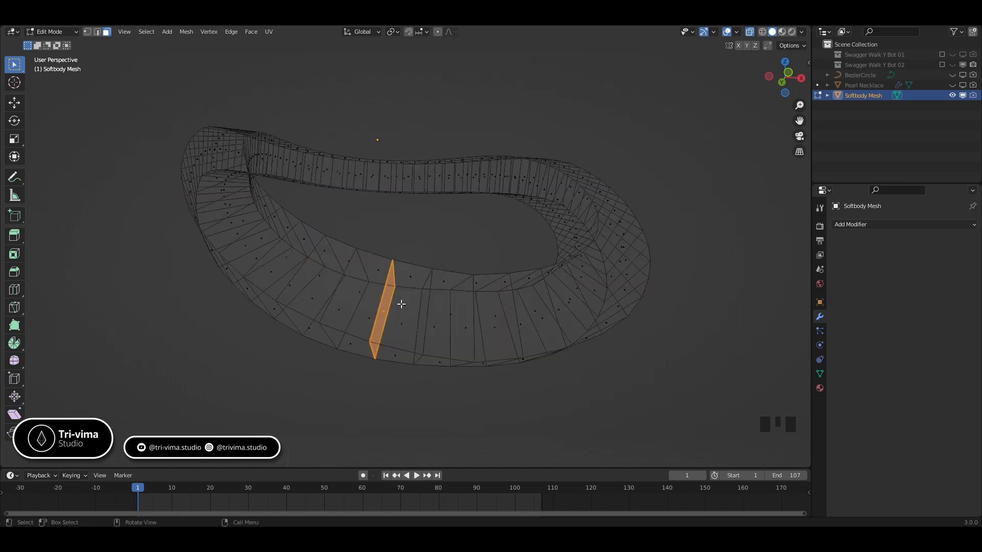
key(x)
click(365, 325)
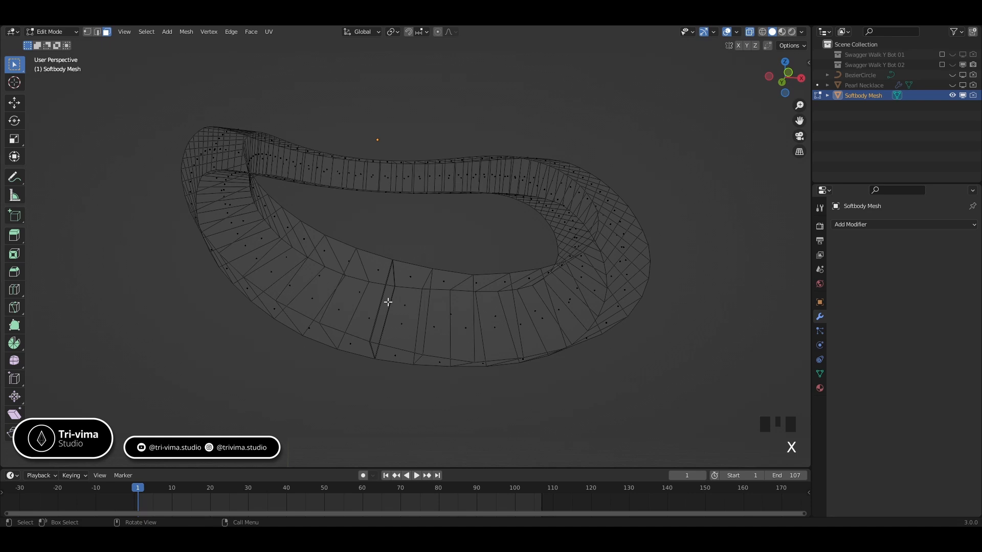
- Merge each of the four overlapping vertex pairs at the seam at their center and return to Object Mode
key(1)
click(400, 266)
key(m)
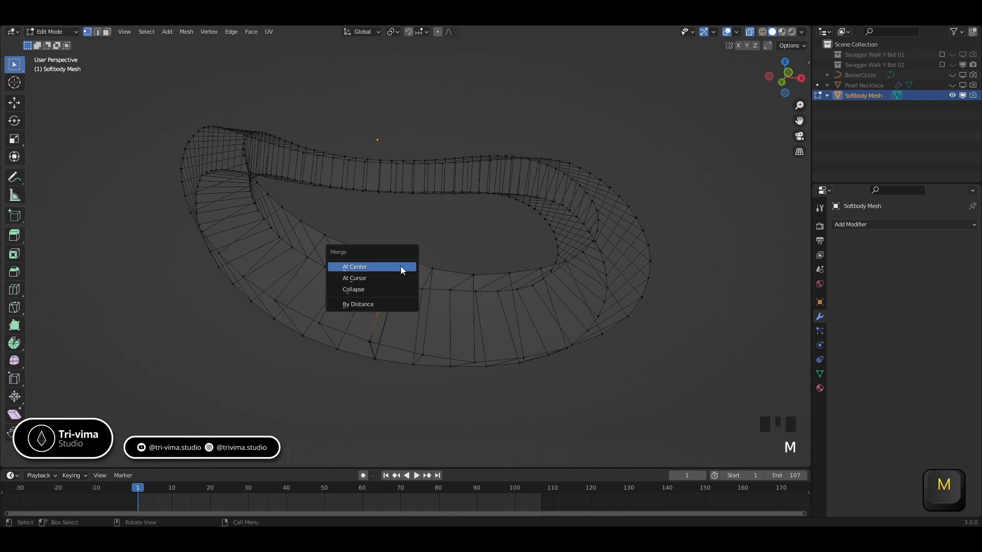
click(400, 266)
click(388, 286)
key(m)
click(387, 291)
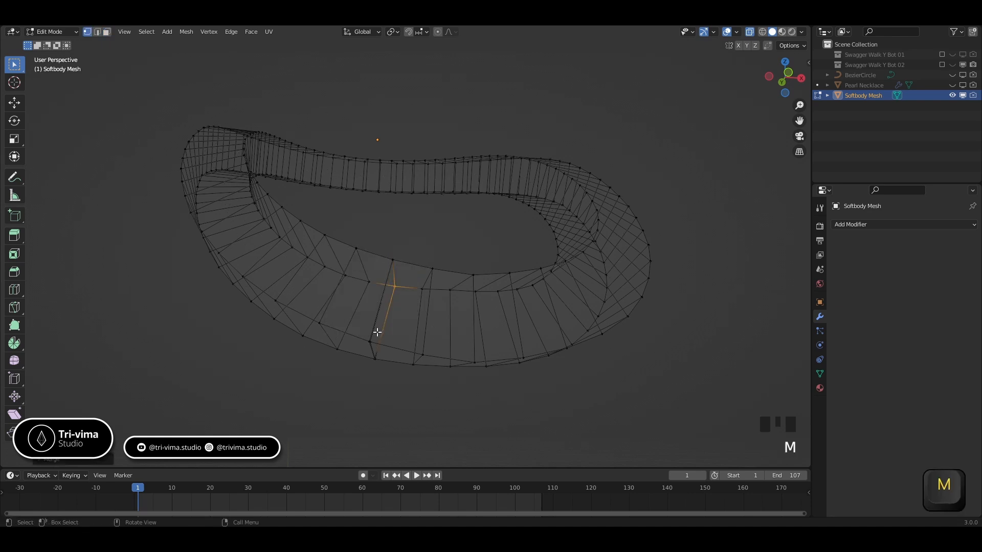
drag(371, 352, 378, 375)
key(m)
click(378, 376)
drag(364, 336, 373, 351)
key(m)
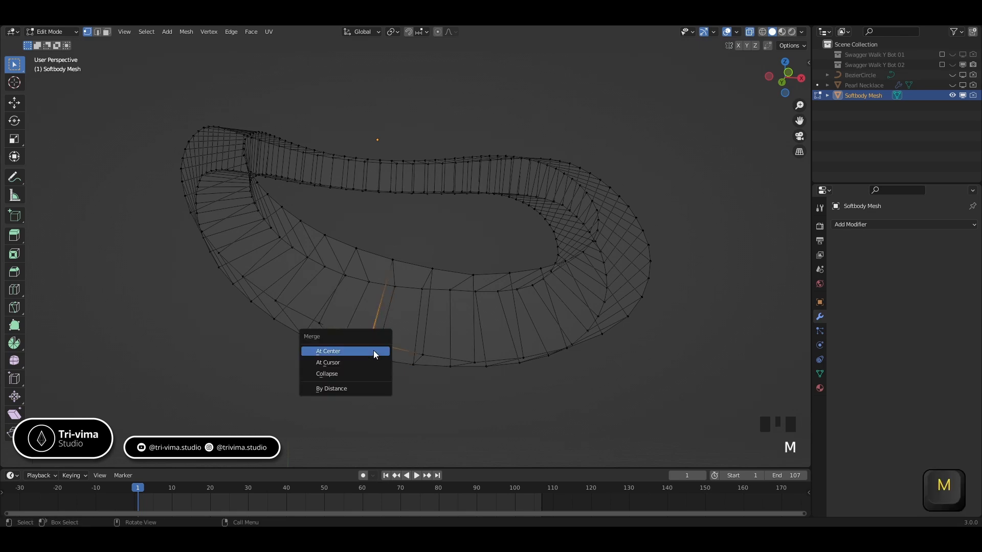
click(373, 351)
key(Tab)
- Add a vertex group to the Softbody Mesh and rename it Pin
middle_drag(498, 425, 425, 339)
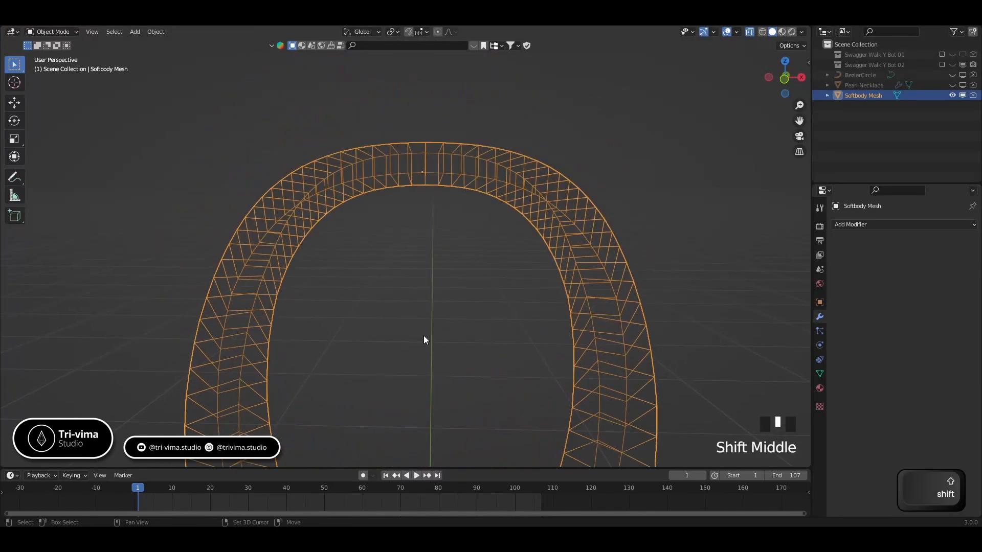
click(820, 373)
click(968, 258)
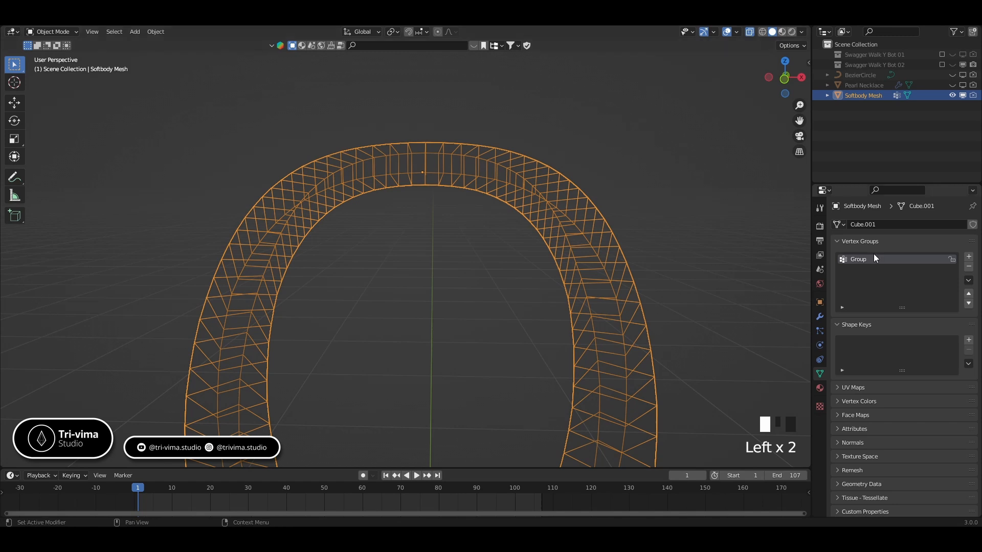
key(Tab)
click(858, 261)
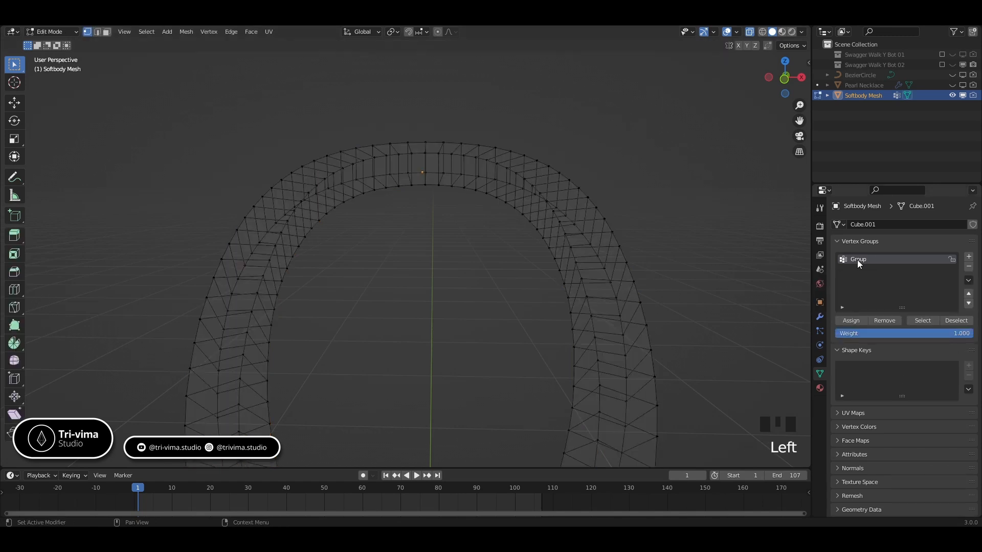
double_click(857, 260)
text(Pin)
key(Return)
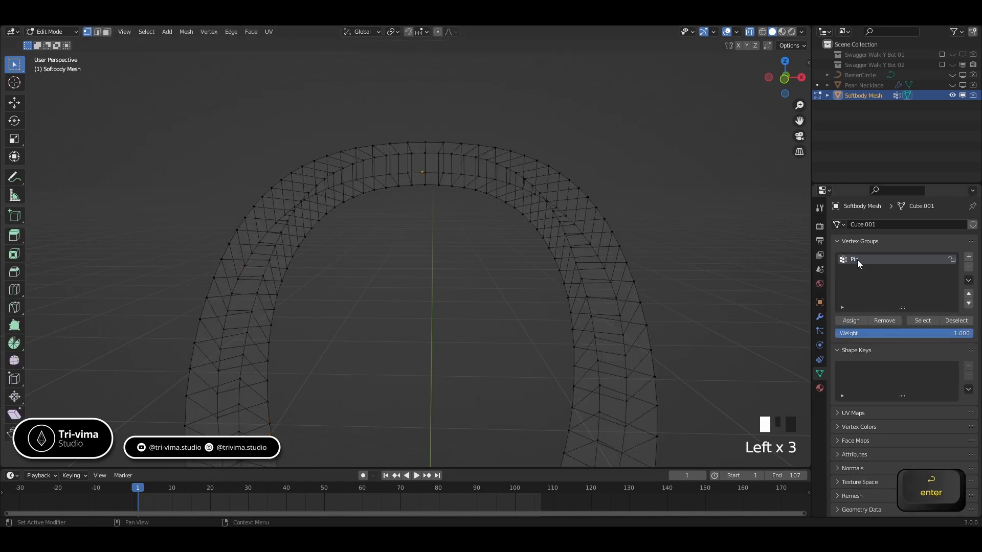
- Select the vertex loop at the top middle of the Softbody Mesh and assign it to the Pin group
drag(416, 134, 434, 200)
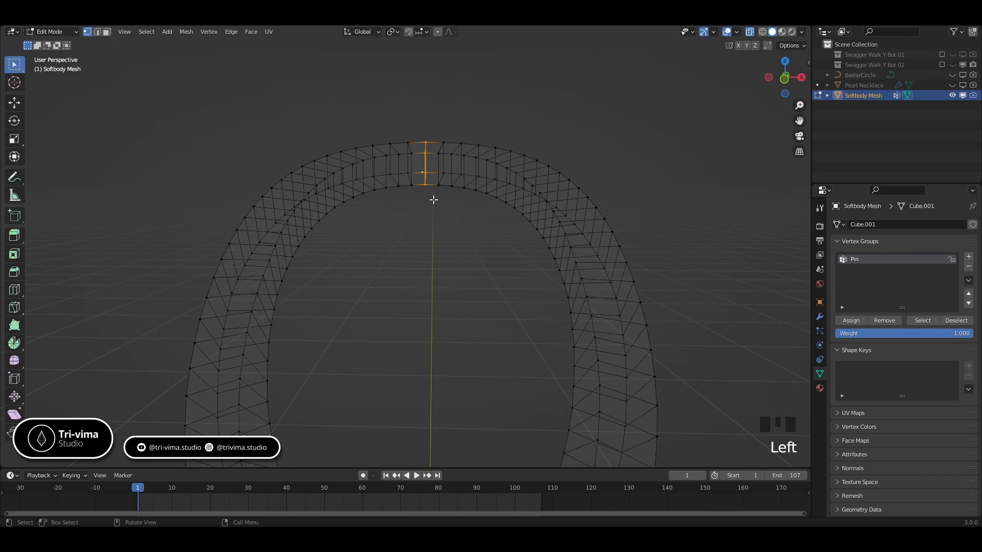
click(850, 320)
key(KP_1)
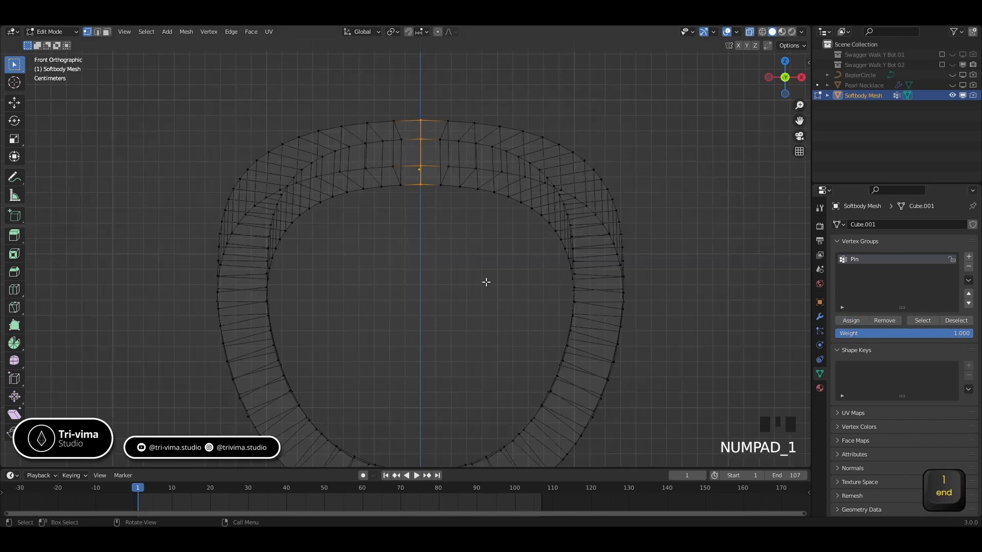
middle_drag(408, 222, 437, 268)
key(KP_1)
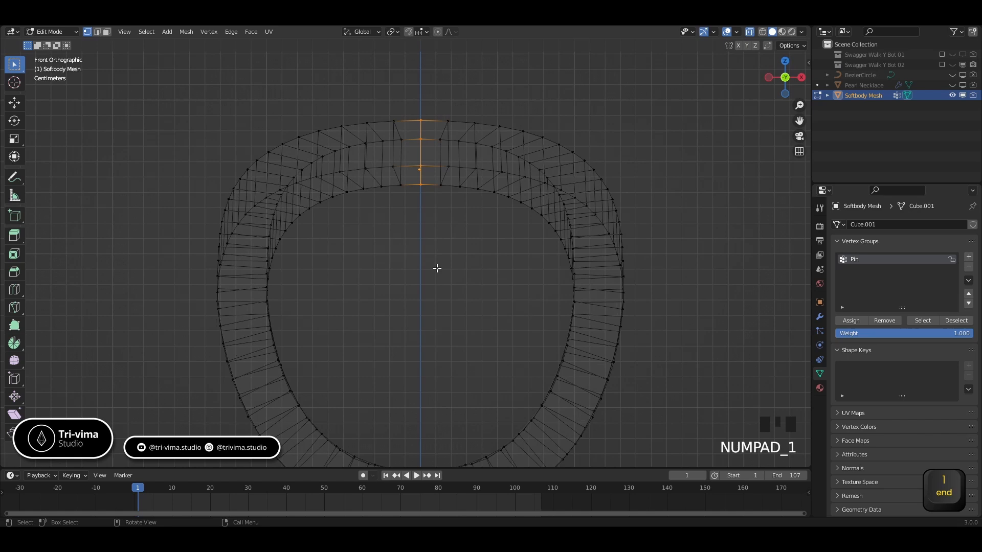
click(844, 321)
- Remove all the other vertices from the Pin group, then invert the selection back and reassign the top middle loop
key(ctrl+i)
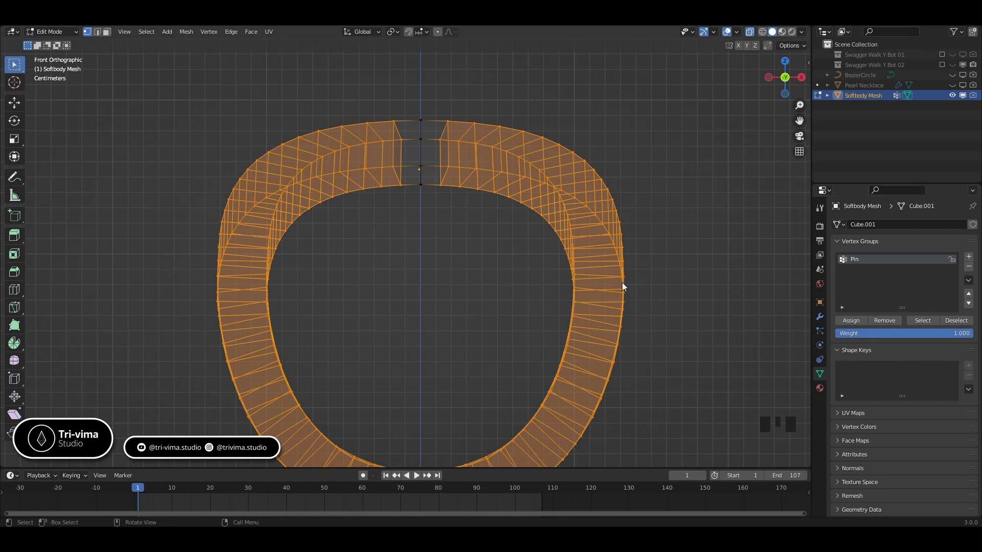
click(884, 321)
key(ctrl+i)
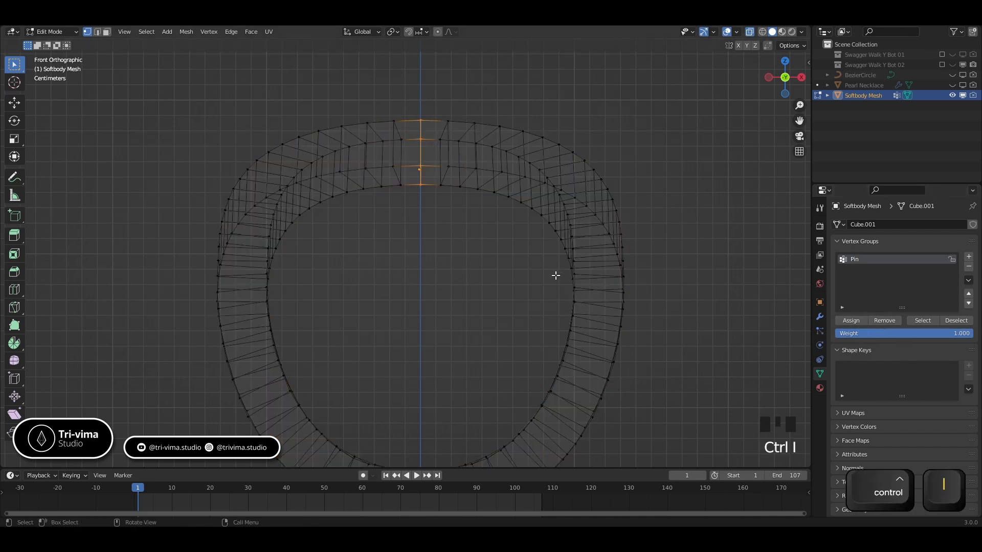
click(847, 321)
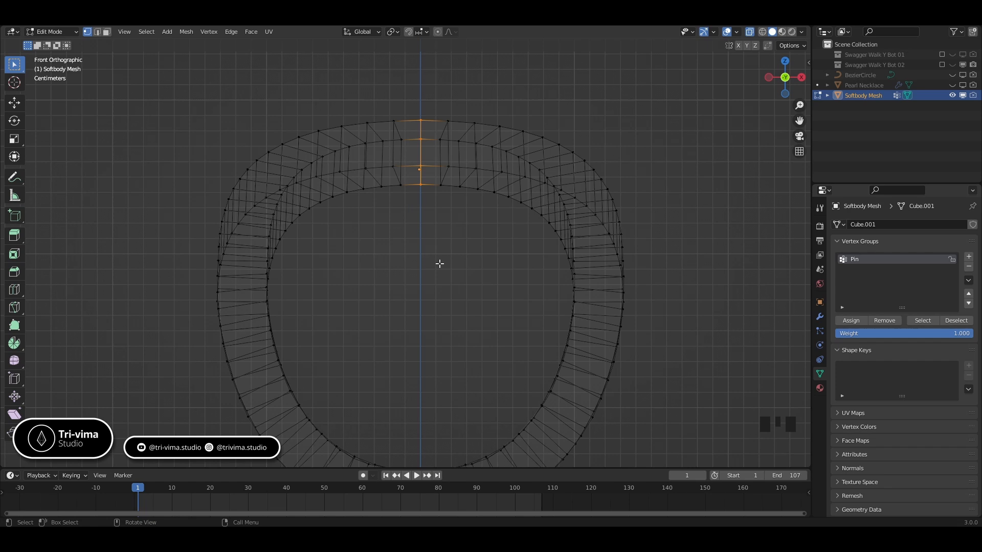
- Return to Object Mode and add Soft Body physics to the Softbody Mesh
click(819, 317)
click(820, 345)
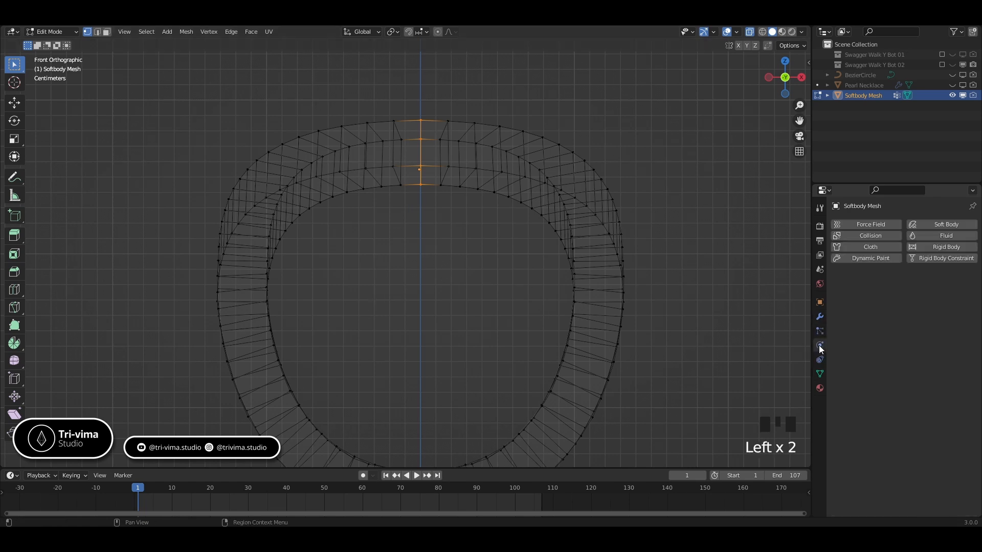
scroll(431, 245, down, 2)
key(Tab)
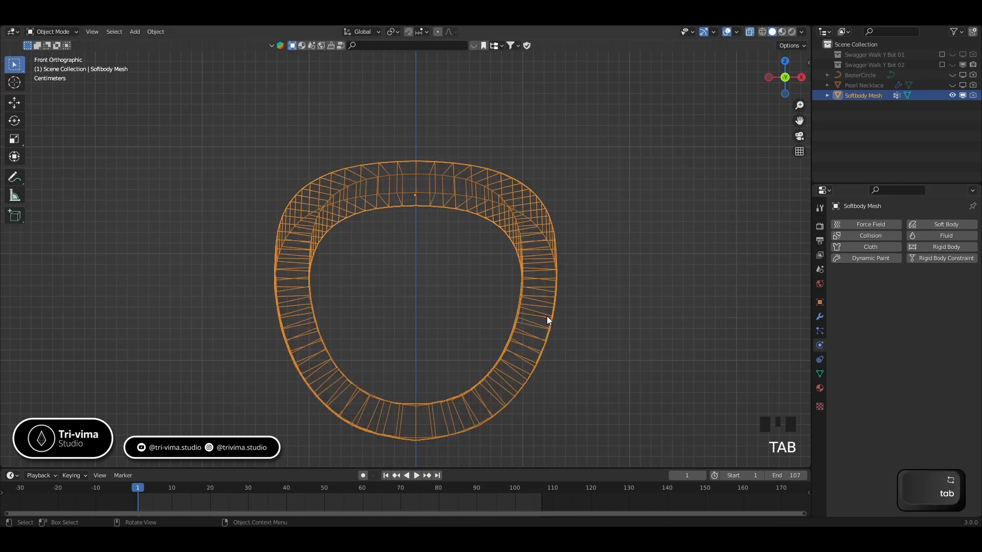
click(938, 225)
scroll(671, 316, down, 1)
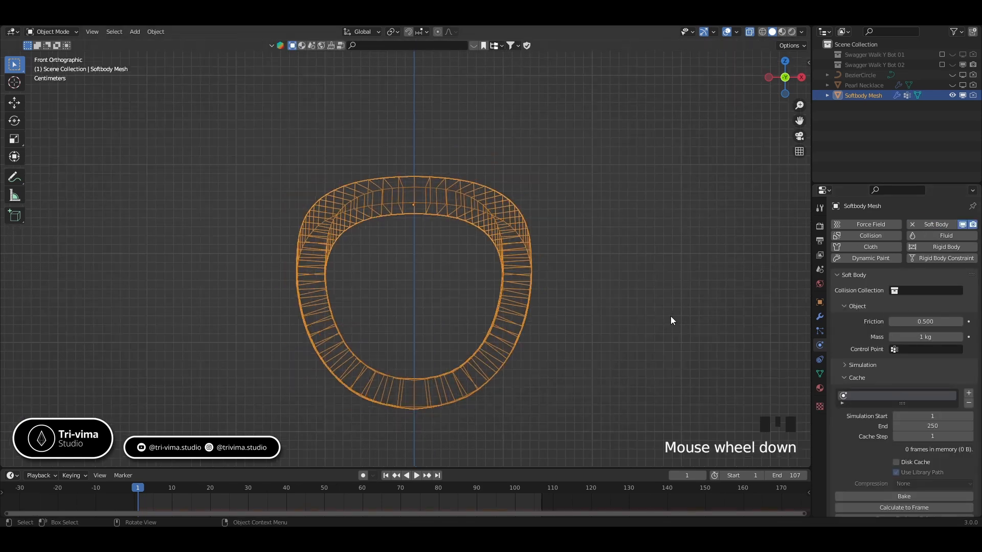
- Play the animation to test the soft body simulation, enter Edit Mode, stop playback and rewind to frame 1
middle_drag(671, 316, 550, 320)
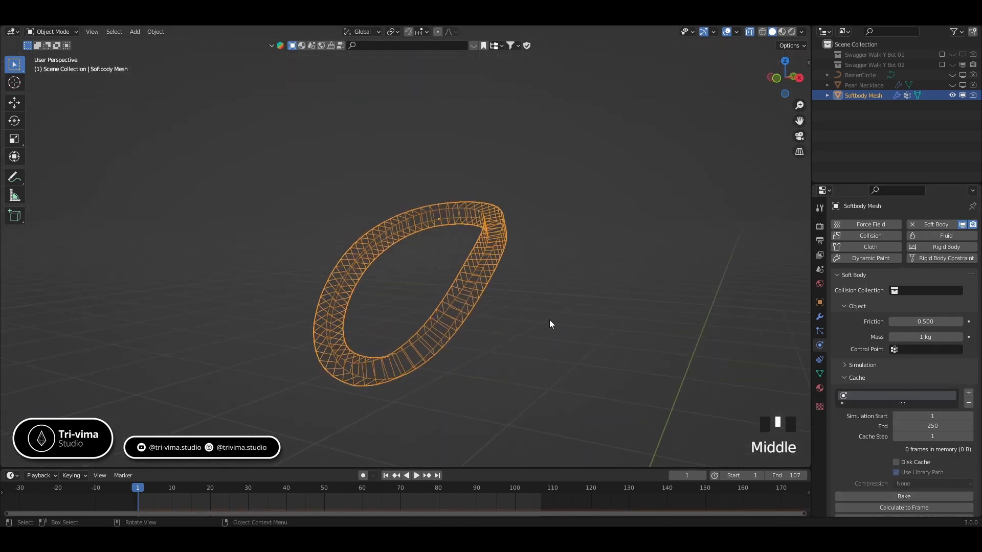
key(space)
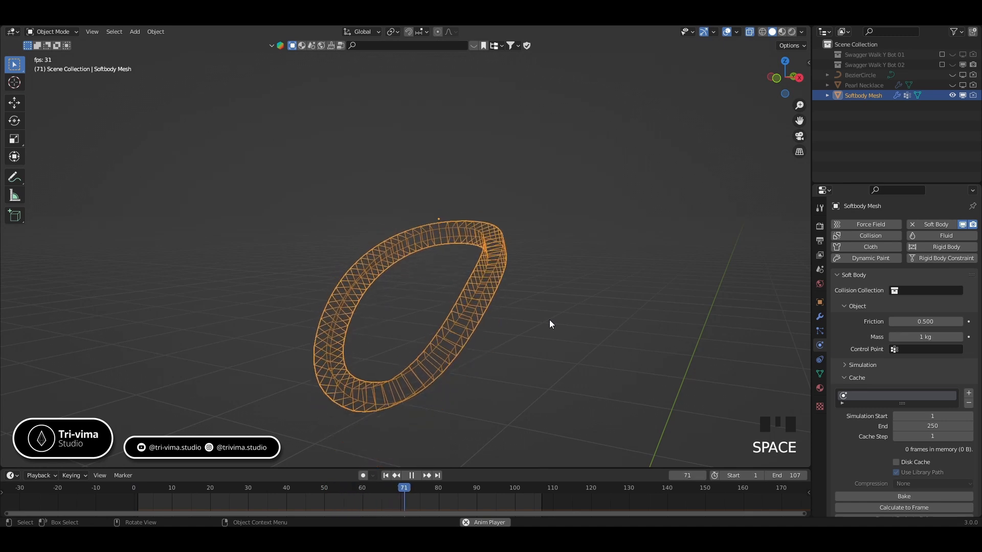
key(Tab)
key(space)
click(385, 476)
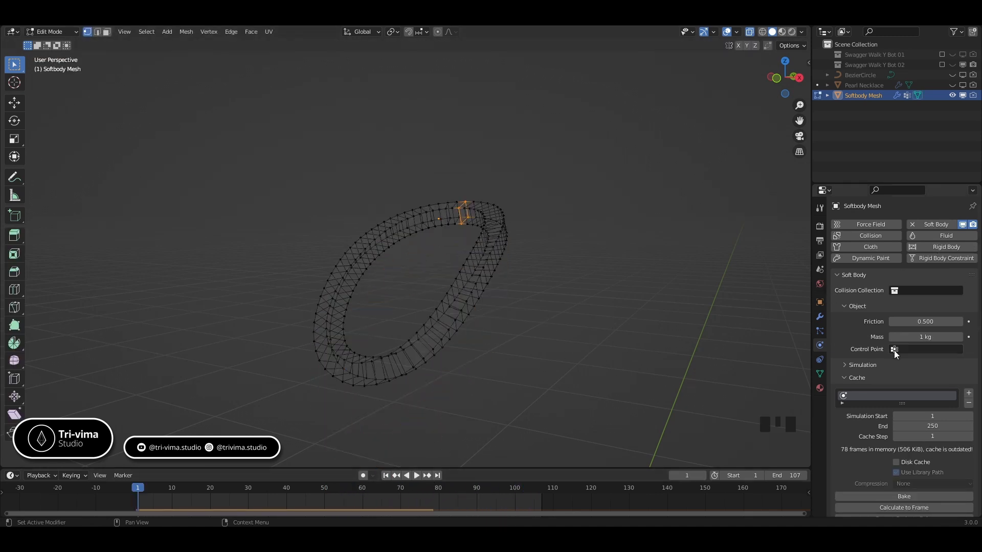
- Set the Soft Body Goal's vertex group to Pin and return to Object Mode
scroll(848, 372, down, 8)
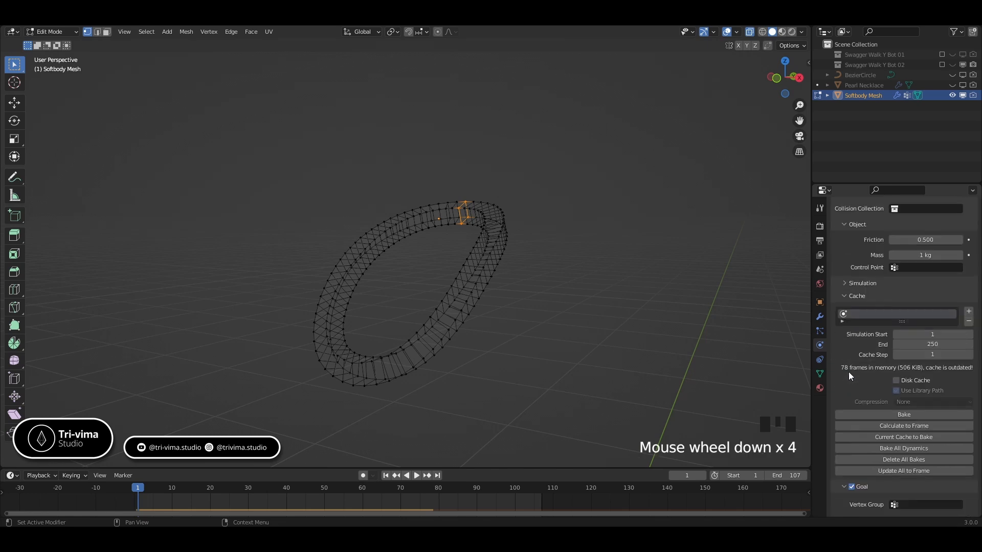
click(894, 403)
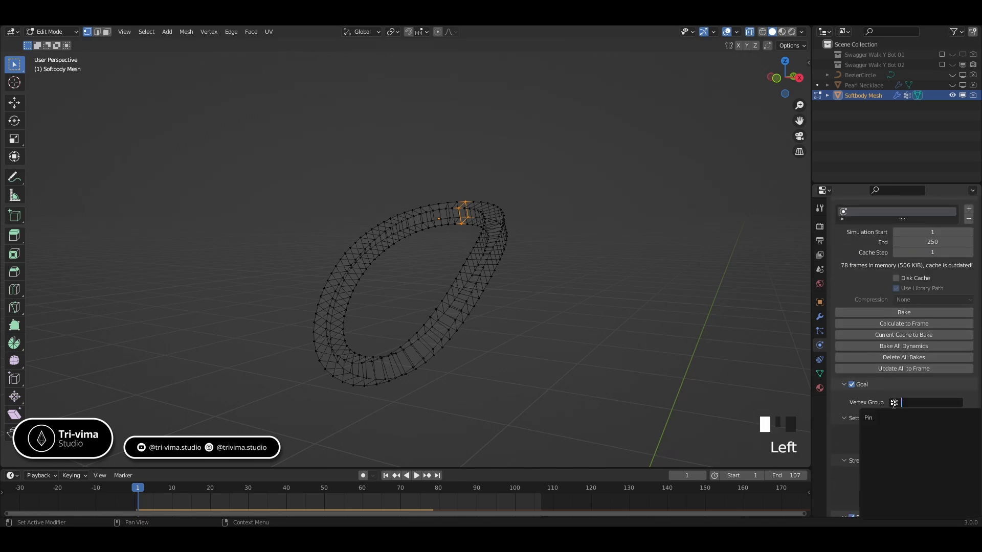
click(868, 418)
key(Tab)
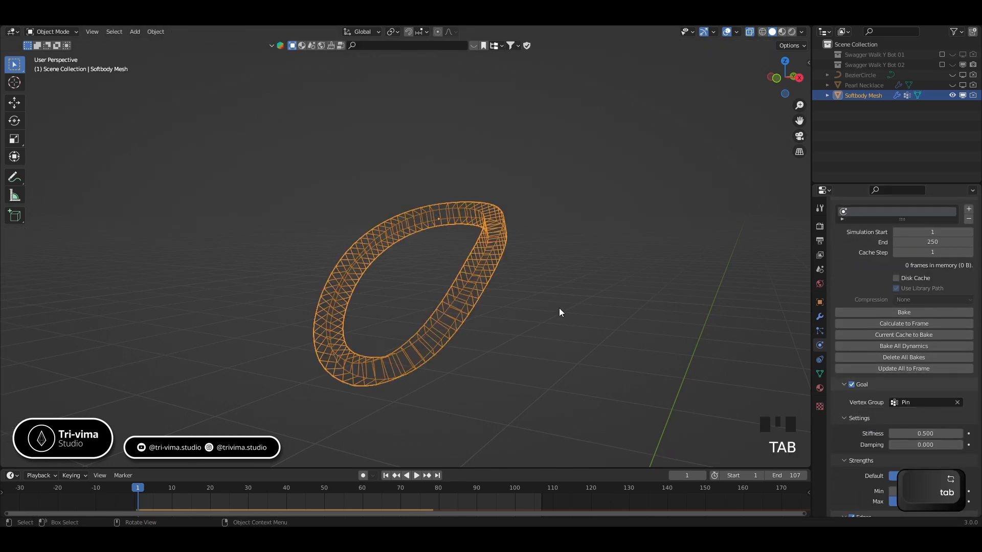
- Set the Soft Body Goal stiffness to 0.999 and its default strength to 1.000
scroll(857, 423, down, 4)
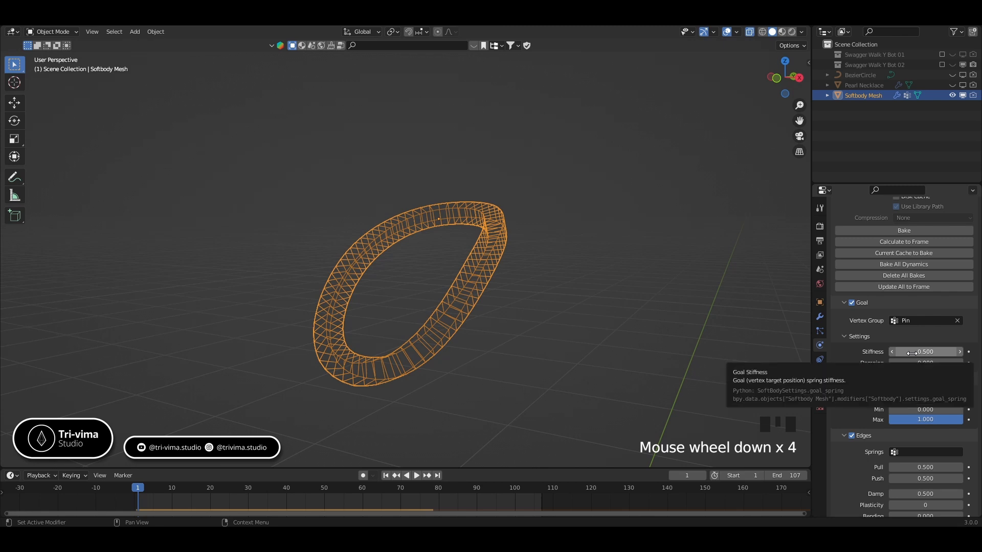
drag(915, 355, 962, 354)
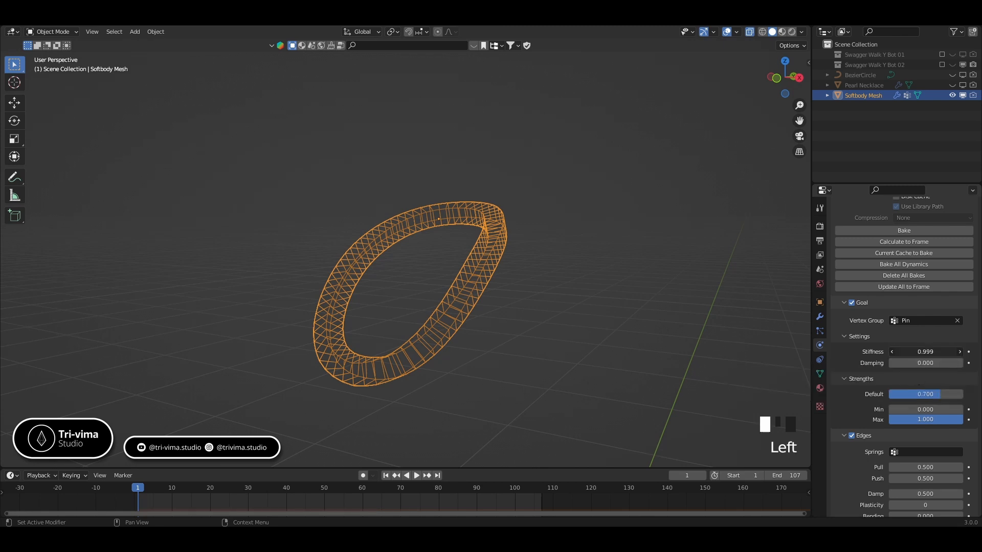
drag(907, 393, 927, 393)
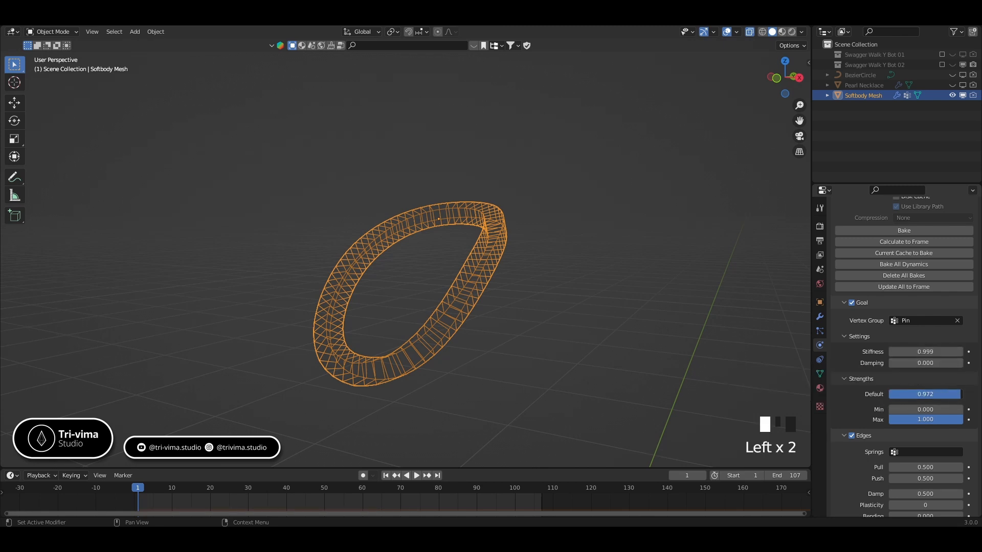
- Set the Bending stiffness of the Soft Body edges to 2.000
scroll(864, 391, down, 5)
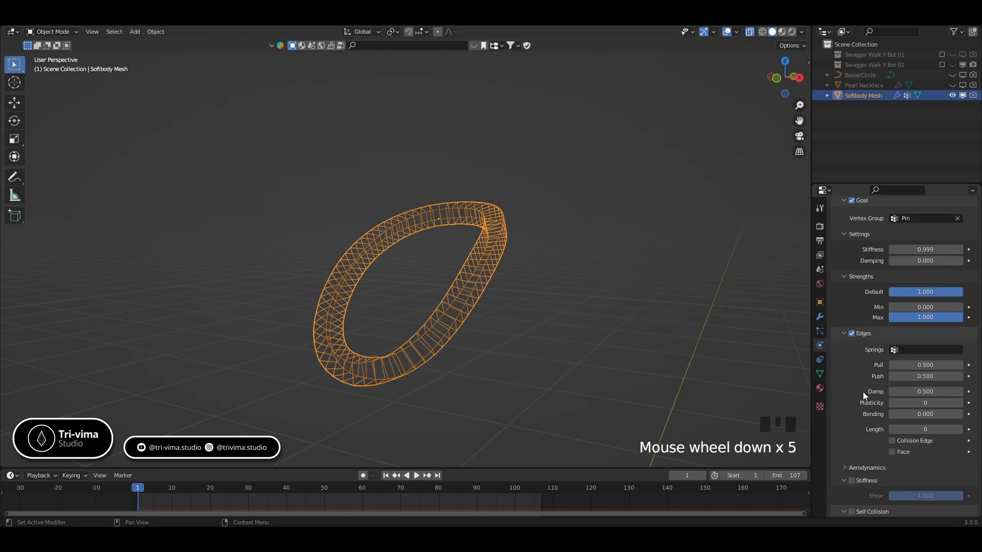
click(916, 415)
key(Return)
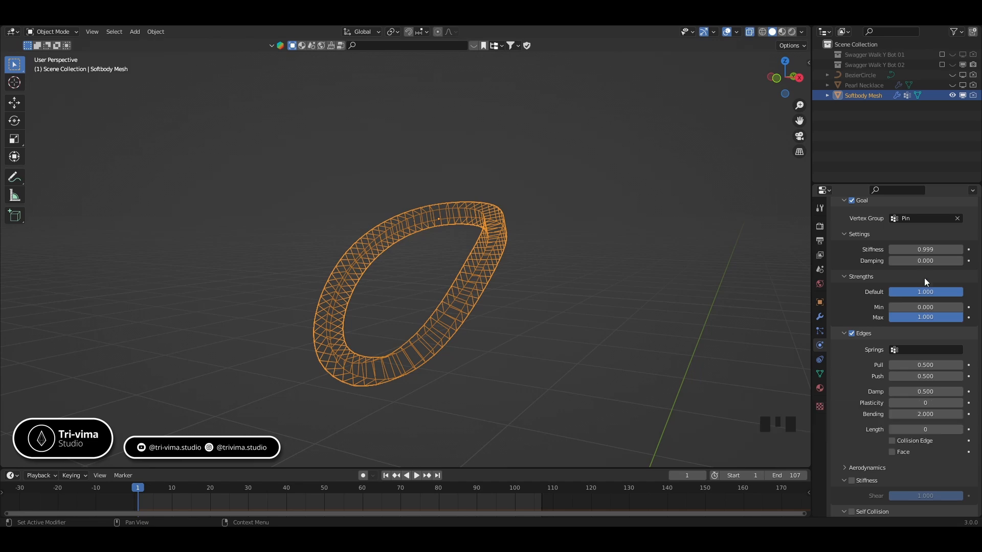
- Set the Damp of the Soft Body edges to 8.000 and enable Self Collision
click(912, 392)
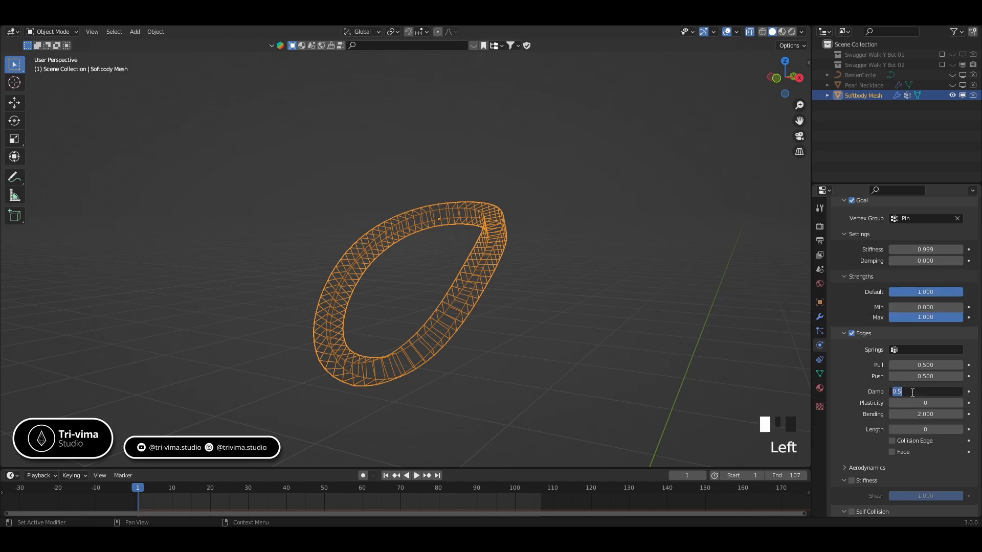
text(8)
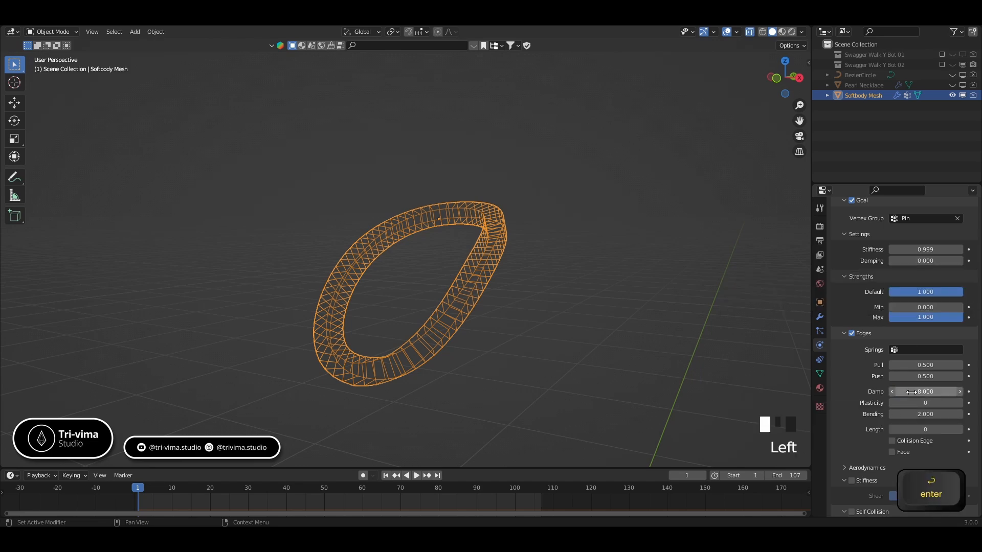
key(Return)
scroll(851, 420, down, 3)
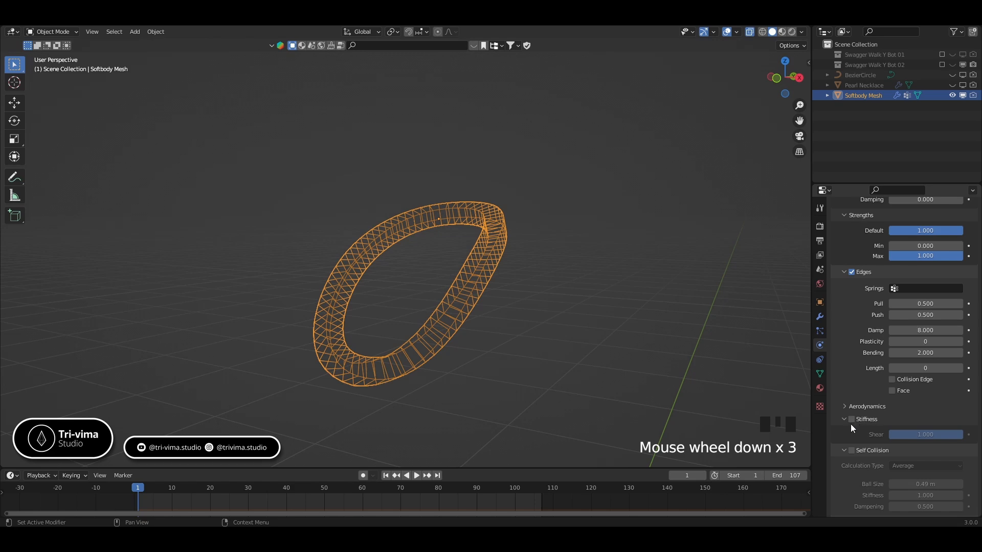
click(852, 450)
scroll(858, 478, down, 1)
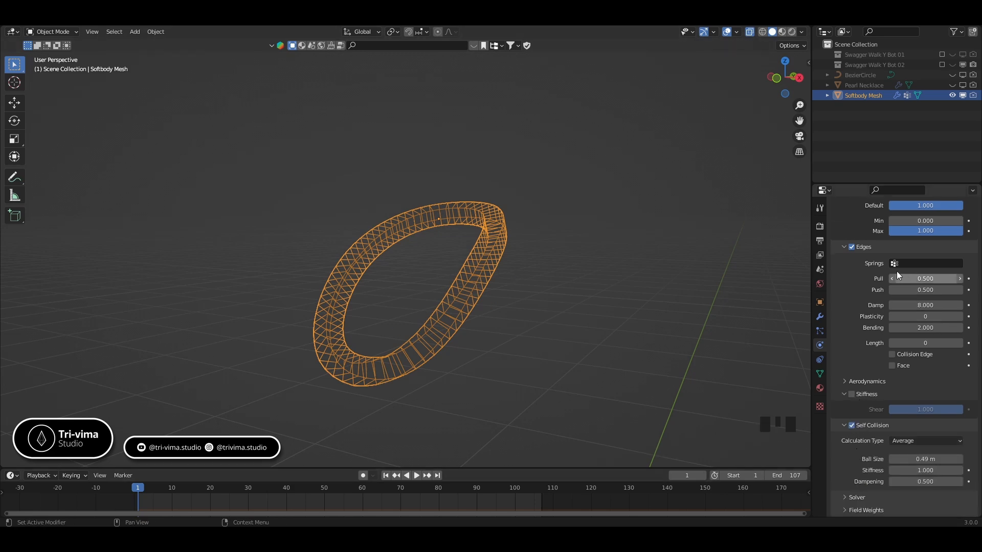
- Bake the Soft Body simulation and return to frame 1
scroll(848, 265, up, 2)
click(901, 249)
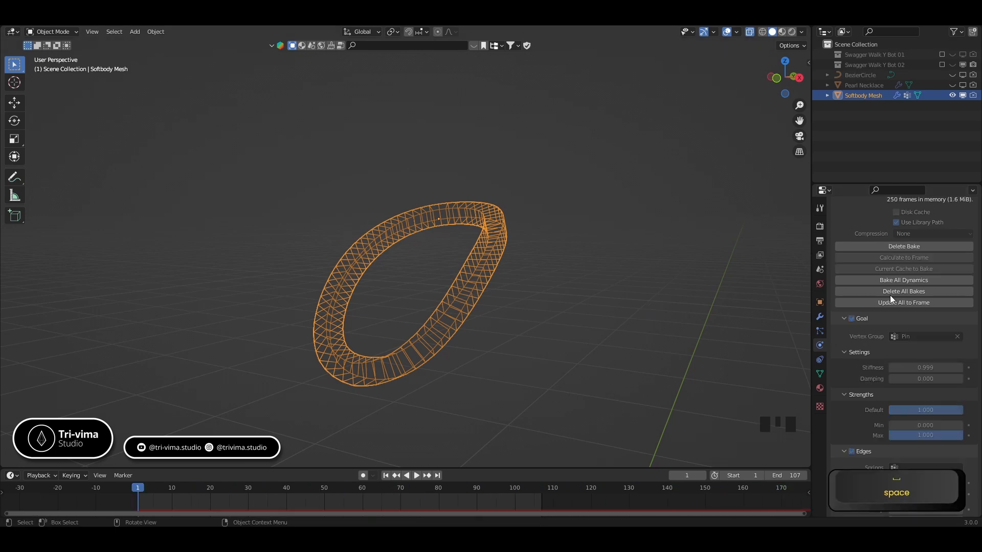
scroll(900, 262, up, 5)
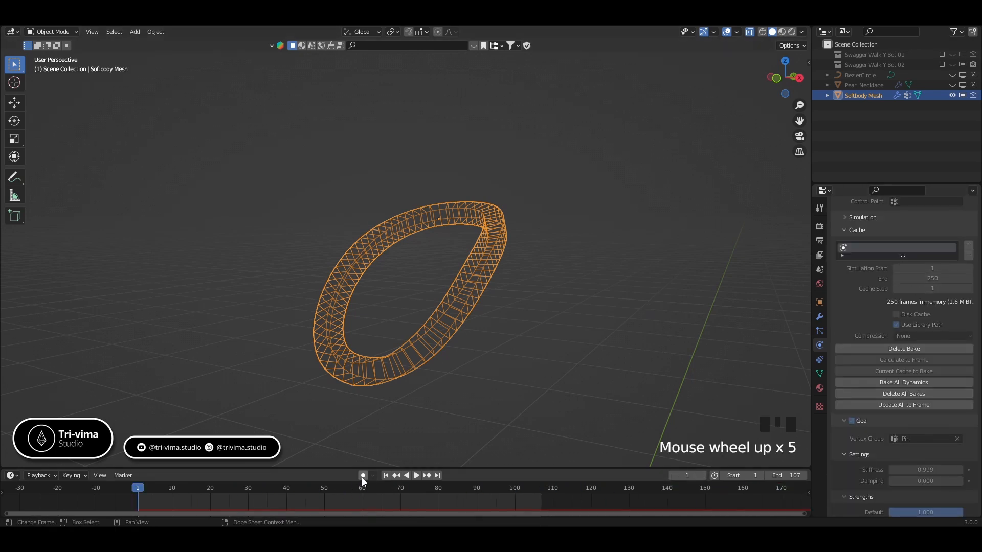
click(385, 476)
- Delete the Soft Body bake and set the cache's simulation end to frame 107
click(876, 349)
click(931, 279)
text(107)
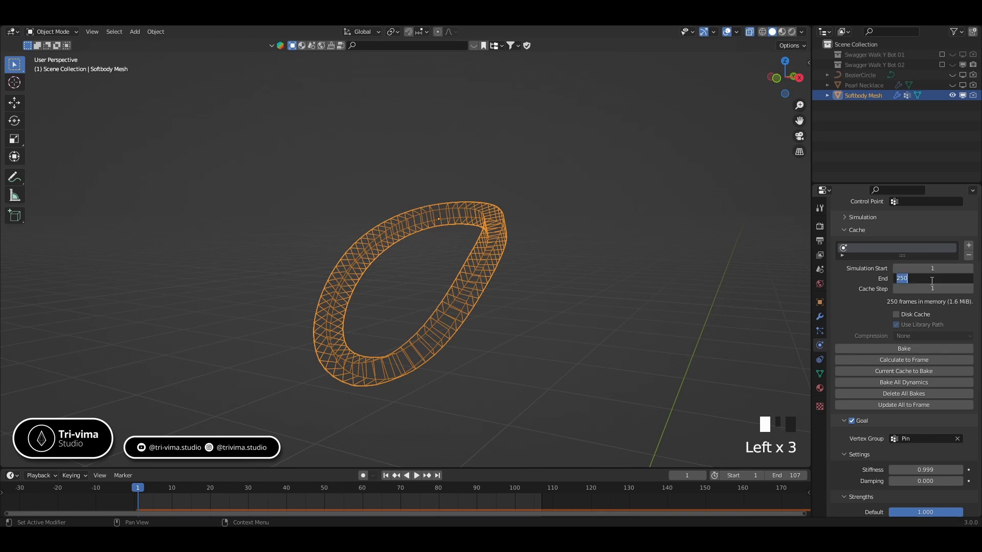
key(Return)
- Bake the Soft Body simulation over the shortened frame range and play it back to check the motion
click(891, 347)
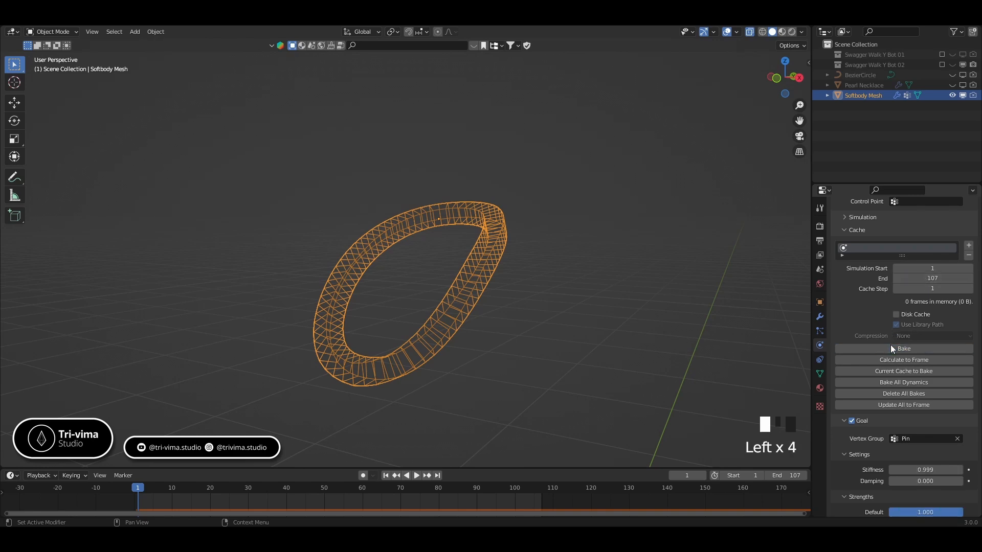
click(417, 475)
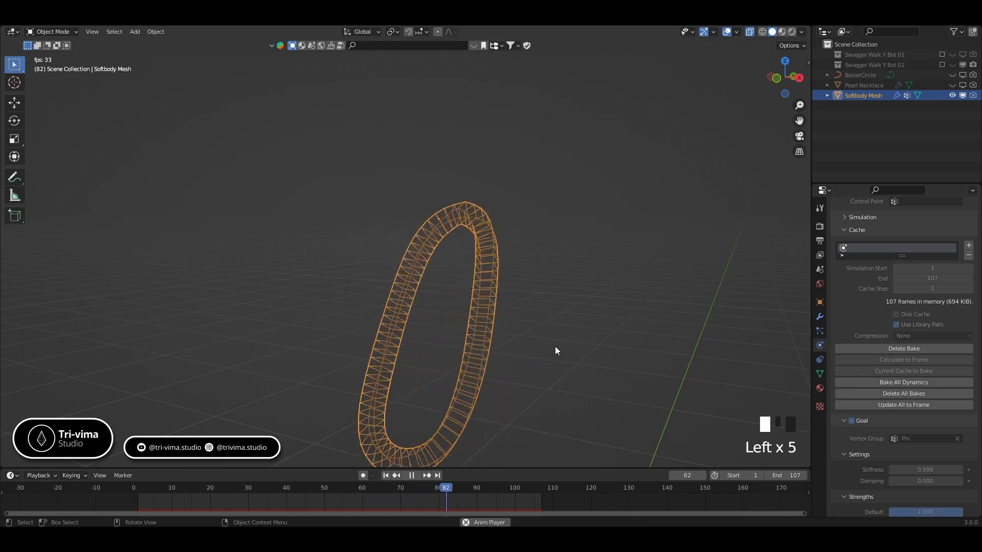
key(space)
- Delete the current Soft Body bake and enable Stiffness for the edges
scroll(837, 443, down, 11)
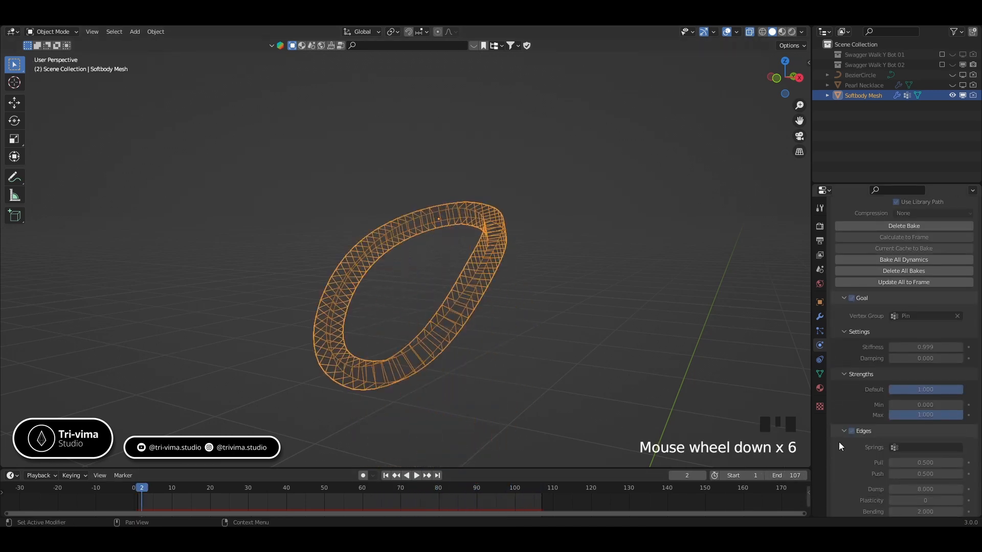
scroll(833, 266, up, 2)
scroll(847, 269, up, 9)
click(877, 319)
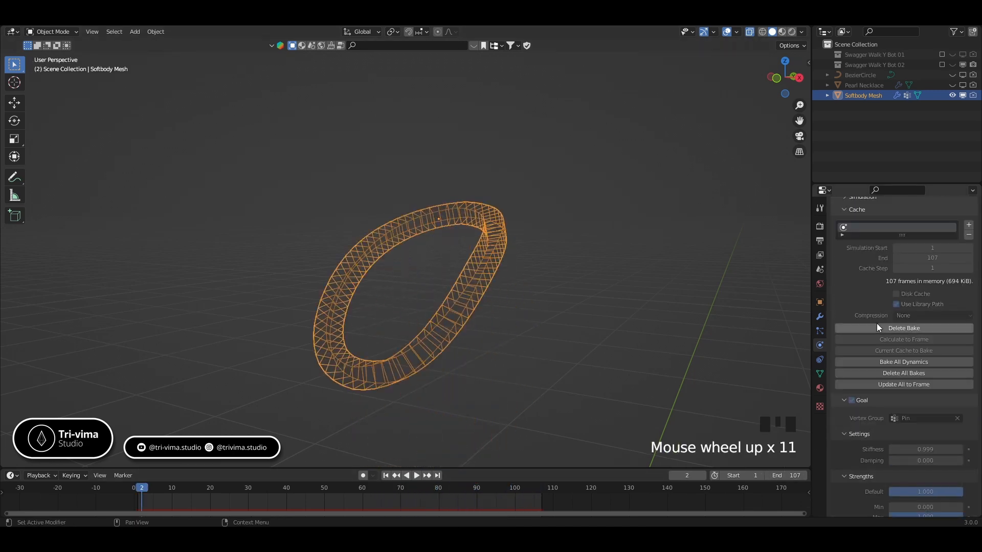
scroll(848, 284, down, 11)
scroll(849, 288, down, 9)
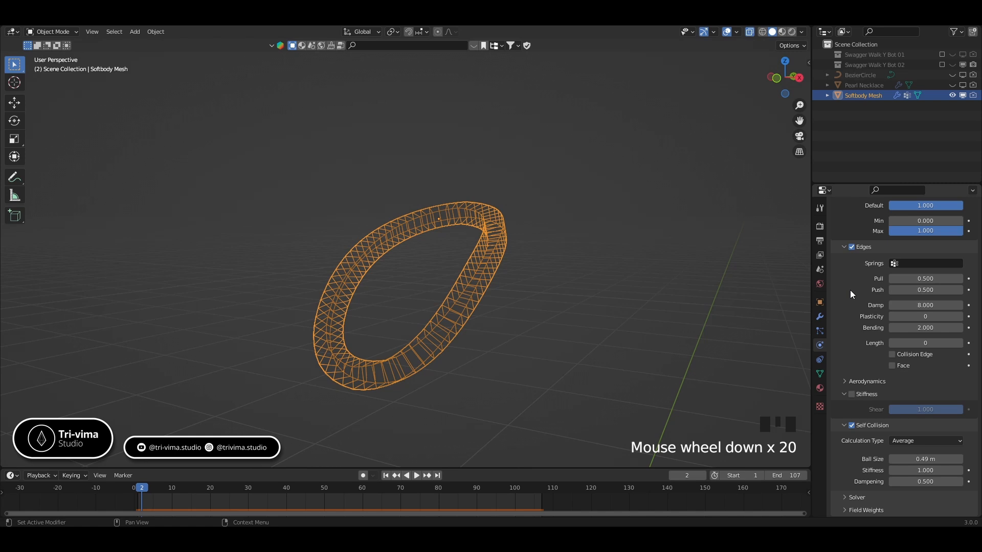
click(852, 395)
scroll(869, 244, up, 3)
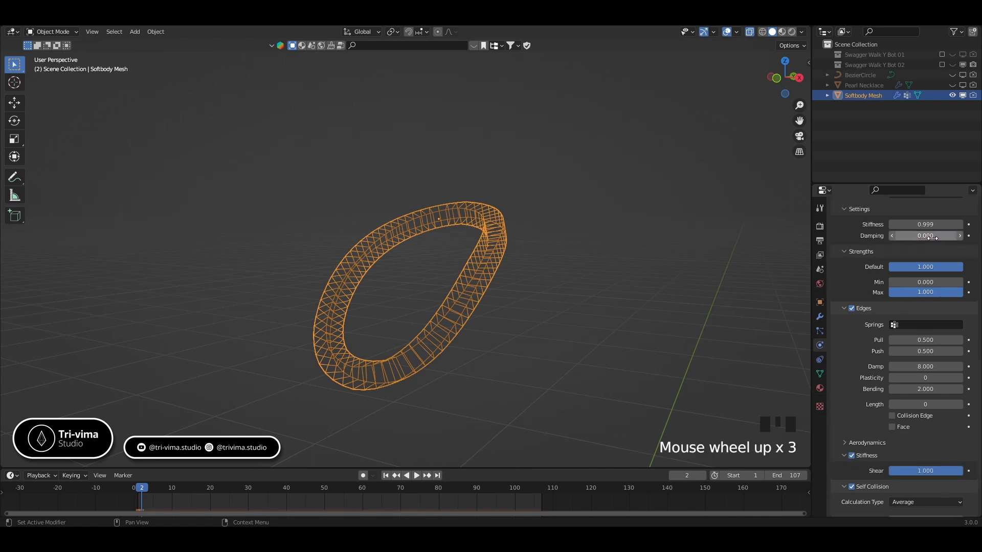
- Set the Soft Body Goal's Damping to 8.000 and reset the edges' Damp to 0.500
click(933, 236)
text(8)
key(Return)
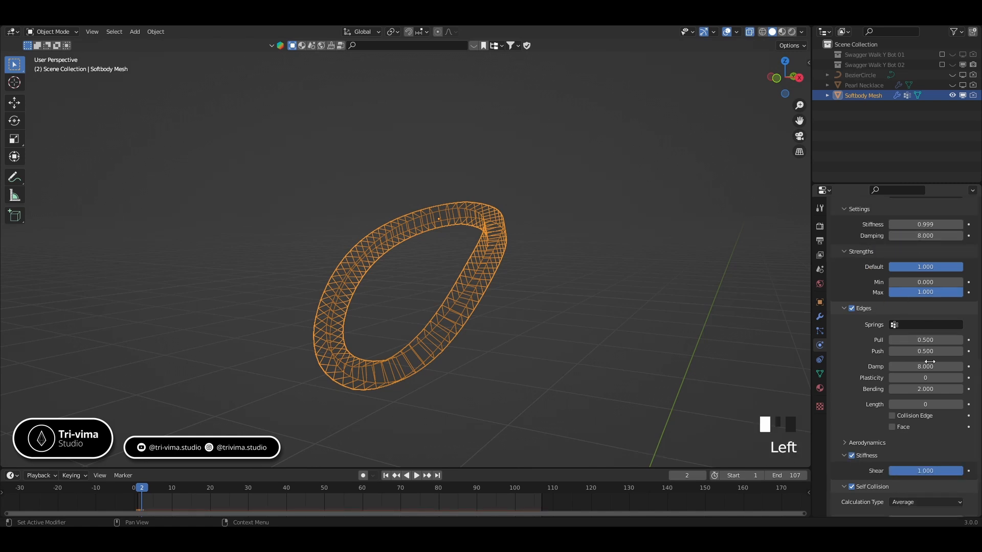
key(BackSpace)
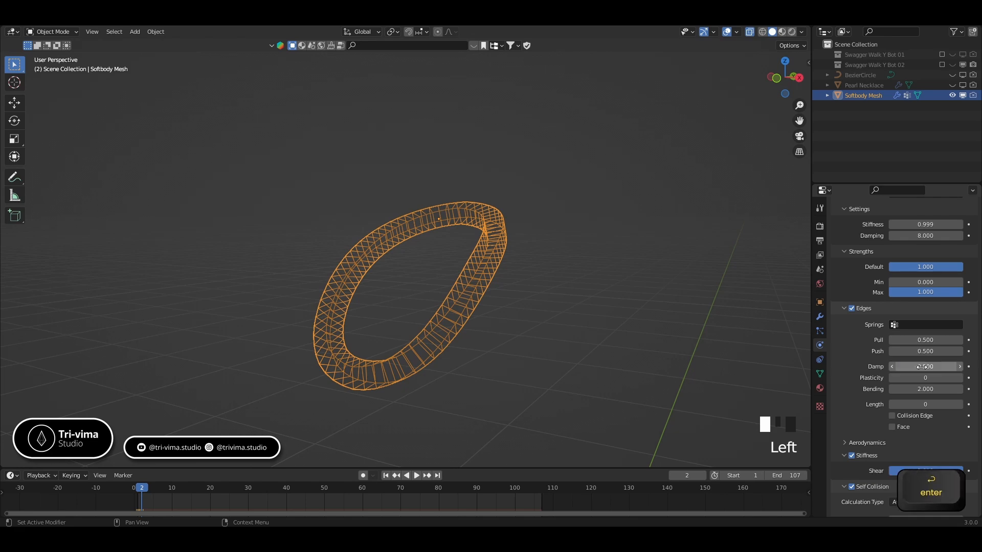
- Bake the Soft Body simulation with the new damping, preview the playback and rewind to frame 1
scroll(857, 276, up, 10)
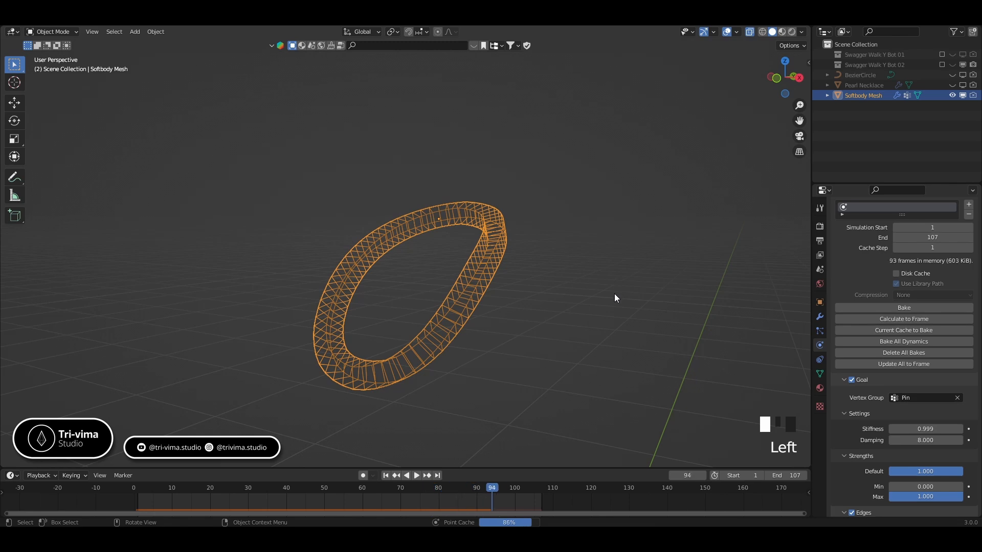
key(space)
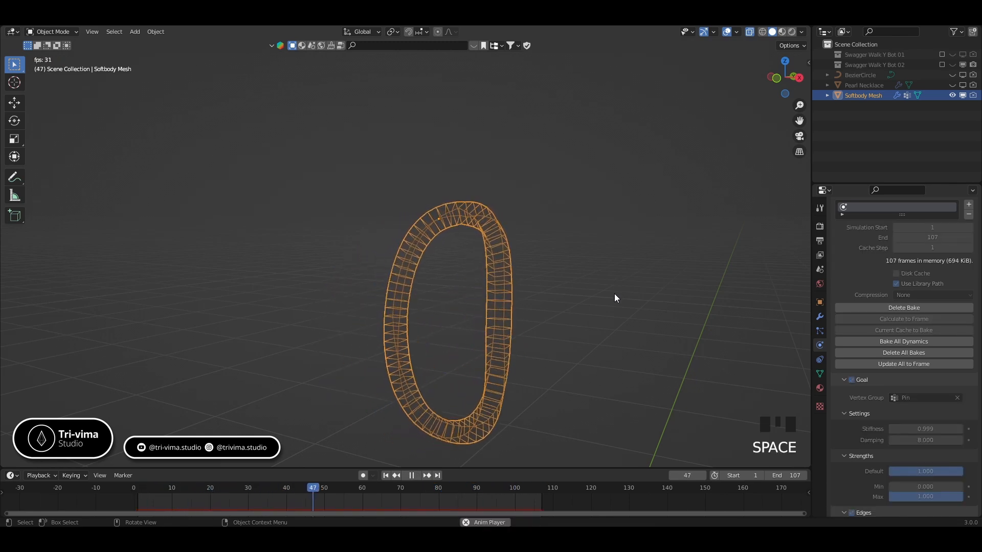
key(space)
click(385, 476)
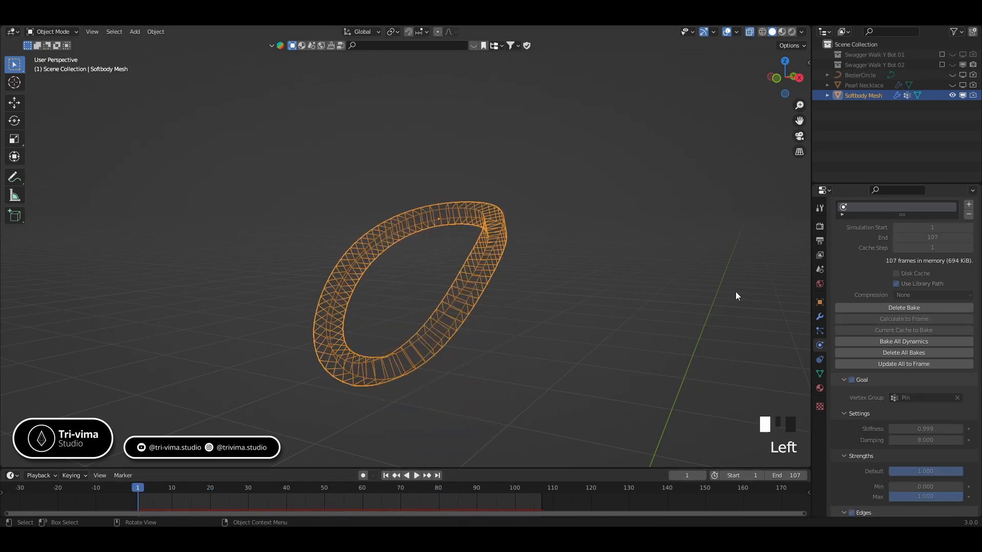
- Enter Edit Mode on the Softbody Mesh and snap the 3D cursor to the selected pinned vertices
scroll(864, 287, down, 5)
scroll(864, 288, down, 1)
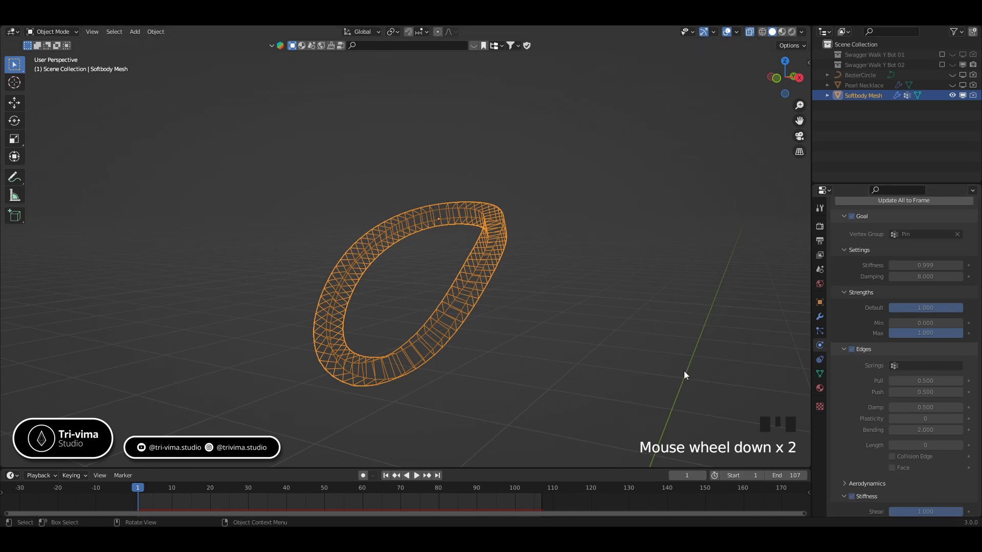
key(Tab)
middle_drag(472, 270, 471, 263)
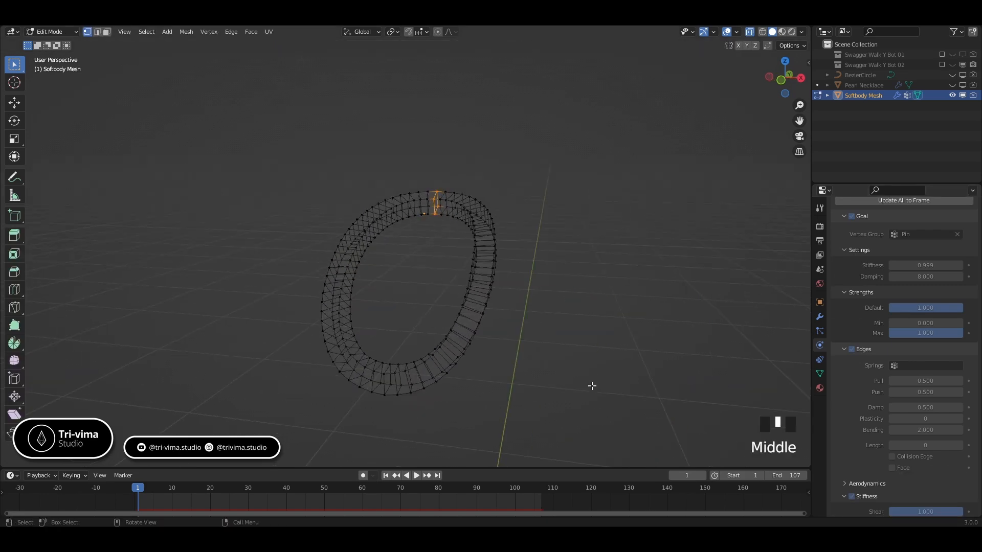
key(shift)
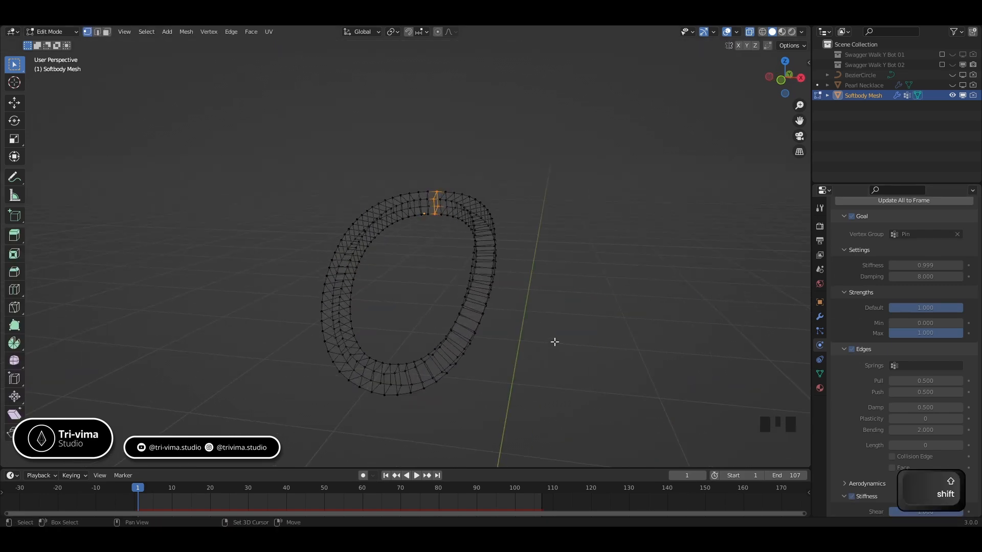
key(shift+s)
click(536, 395)
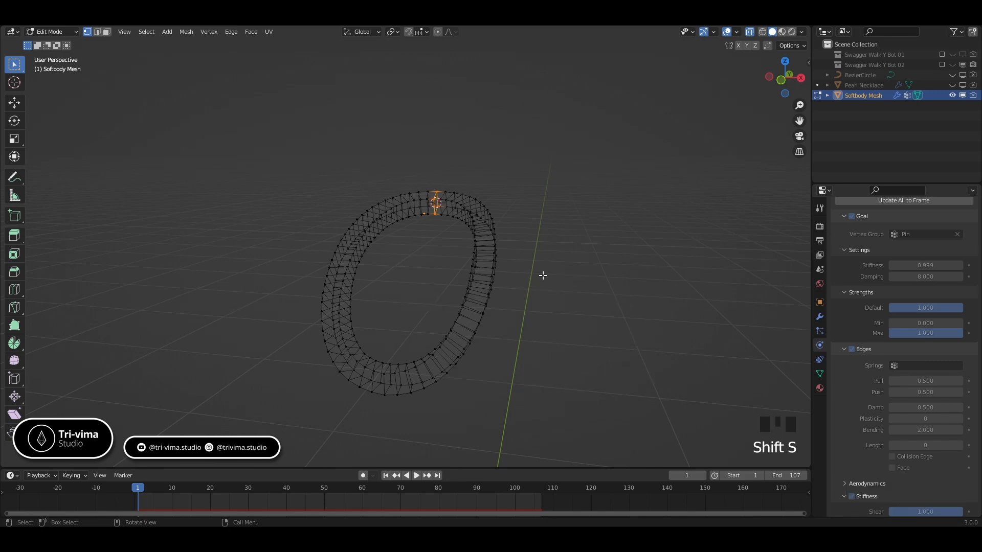
- Return to Object Mode and add a Plain Axes empty at the 3D cursor
key(Tab)
key(shift+a)
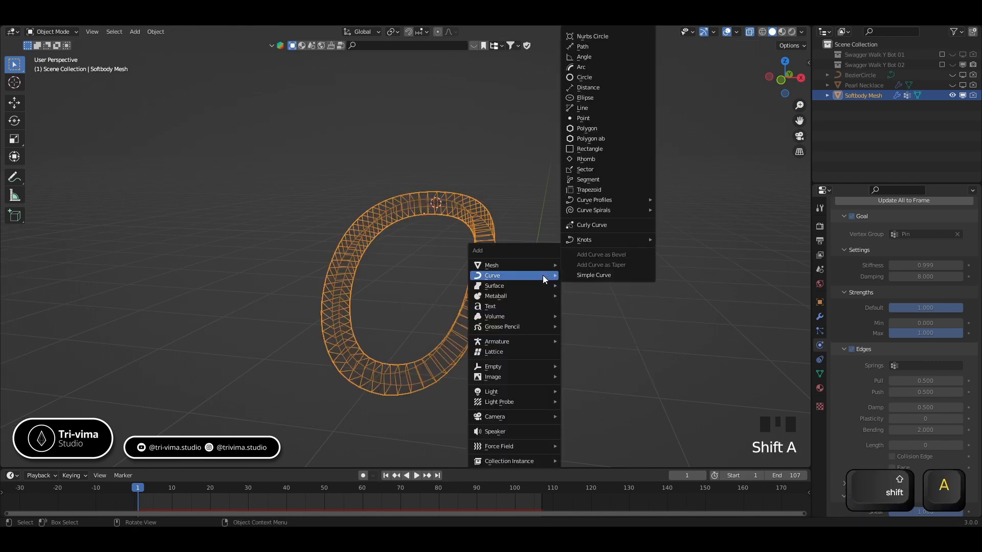
mouse_move(520, 365)
click(589, 366)
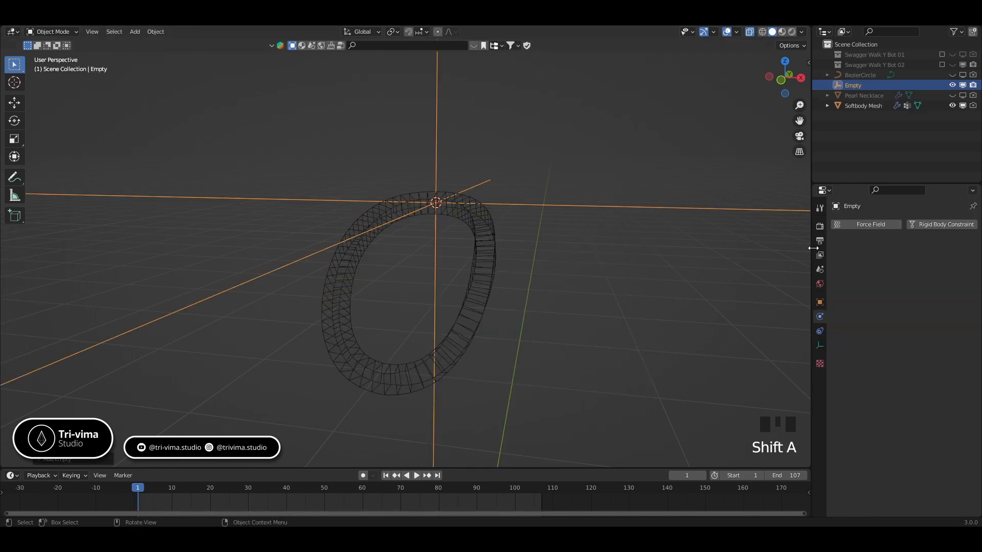
- Set the empty's display size to 0.2 and show its object transform settings
click(819, 346)
double_click(938, 251)
text(0.2)
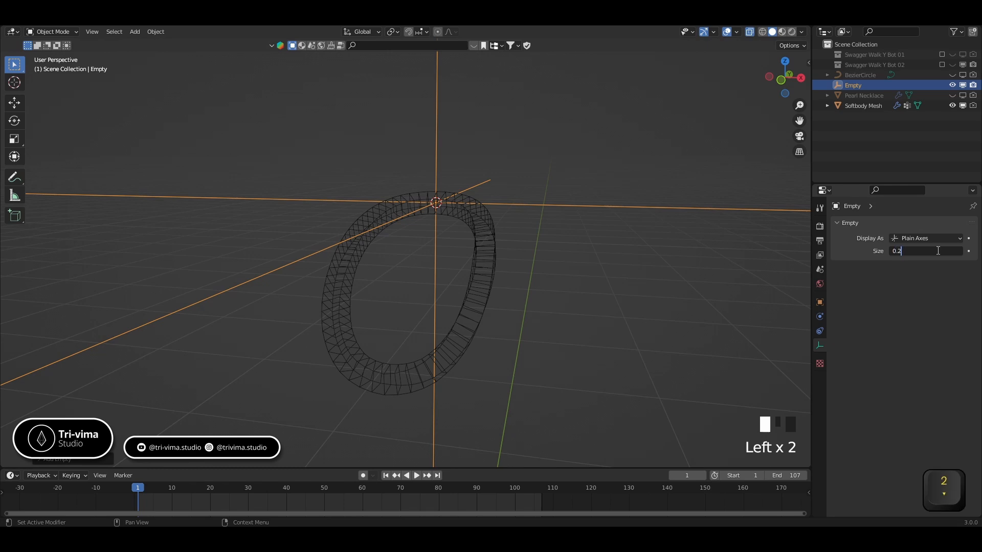
key(Return)
click(819, 302)
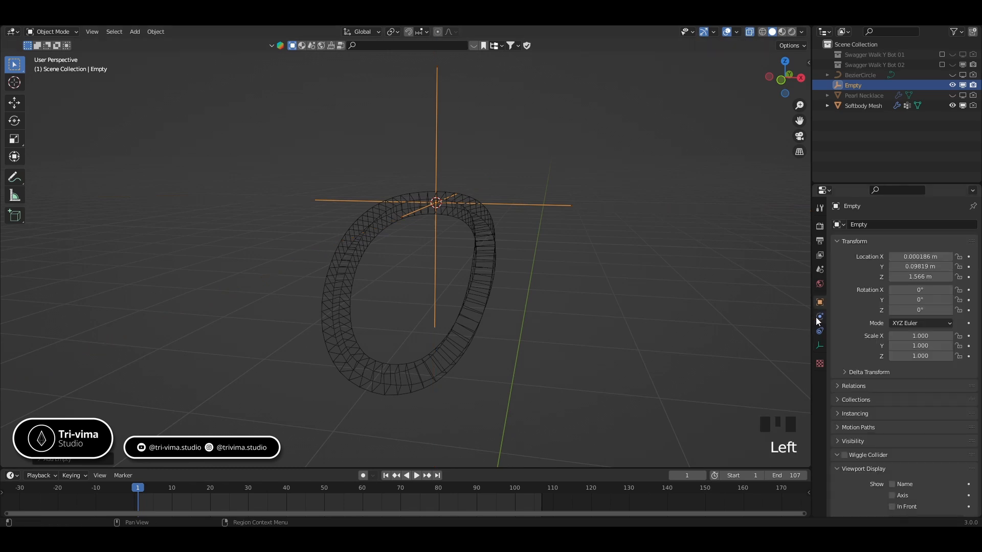
- Select the Softbody Mesh and add a Hook modifier to it
middle_drag(447, 267, 384, 267)
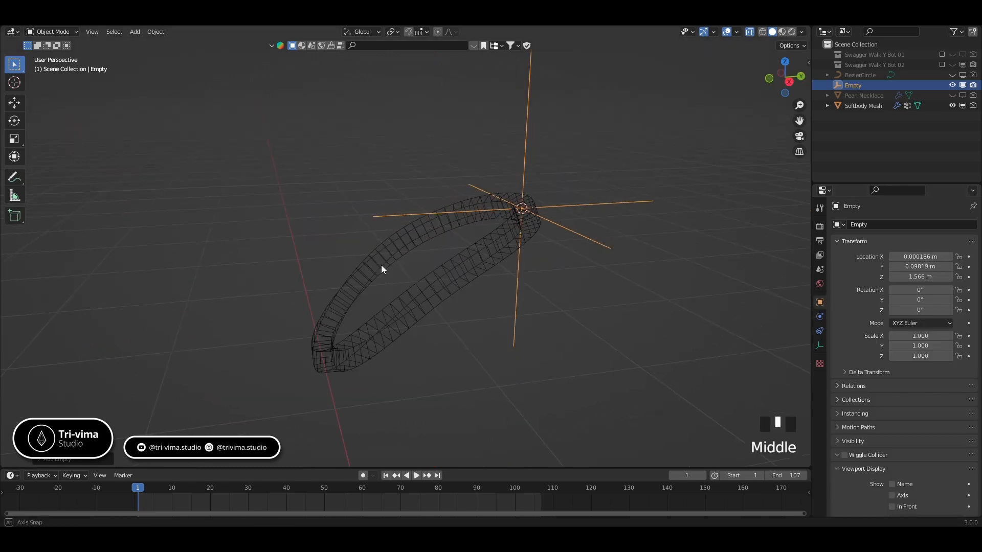
click(494, 256)
click(819, 317)
click(895, 226)
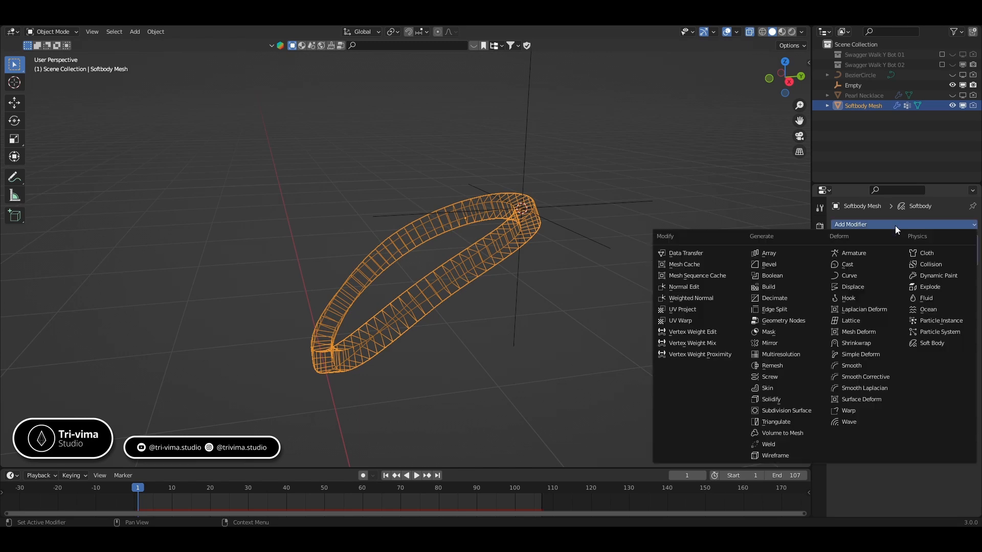
click(849, 299)
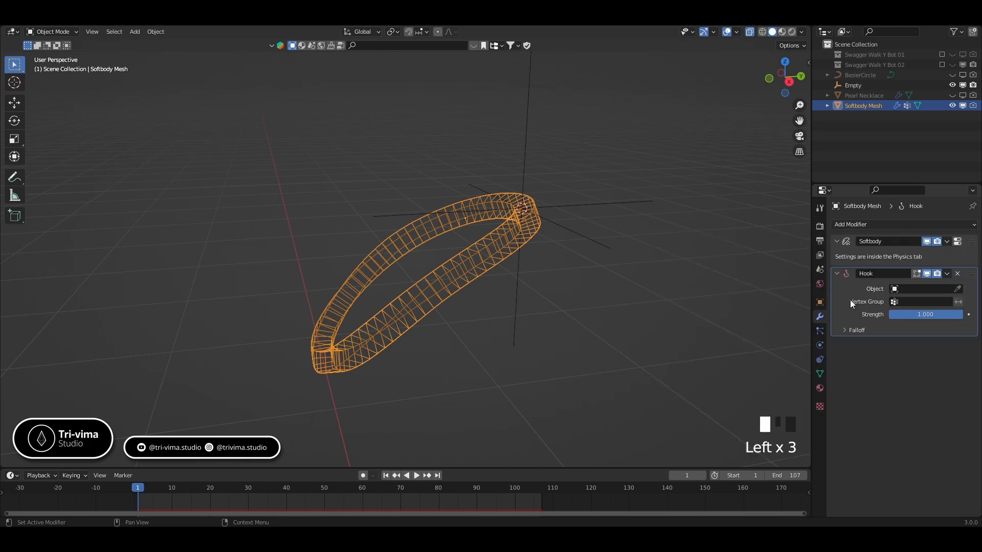
- Assign the Empty as the Hook modifier's object and move the Hook above the Softbody modifier
click(957, 290)
click(528, 149)
drag(972, 274, 903, 257)
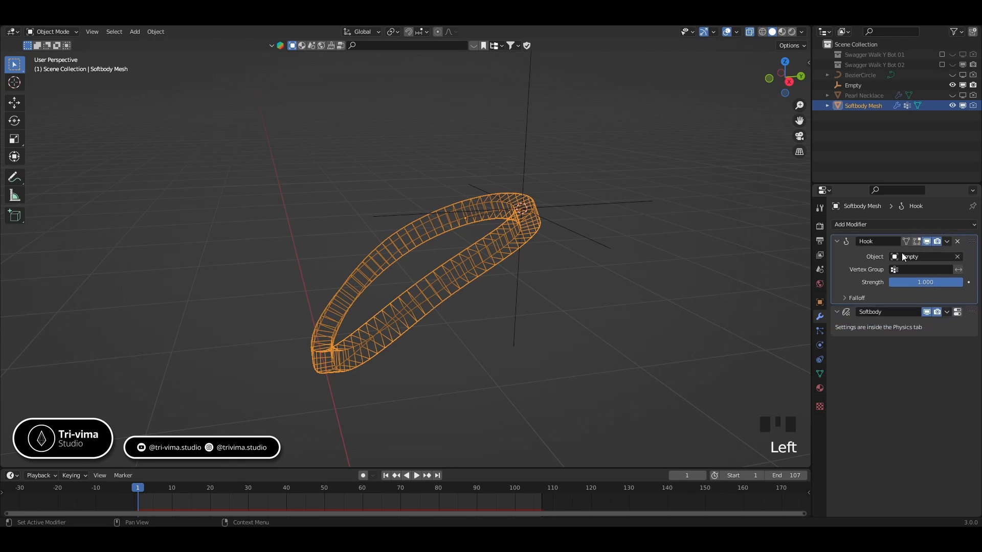
click(837, 241)
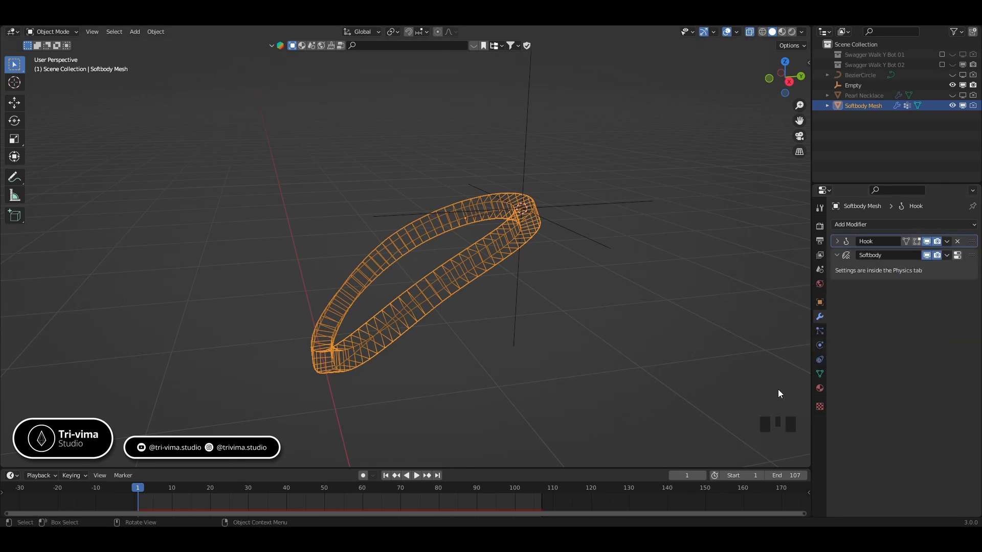
click(820, 374)
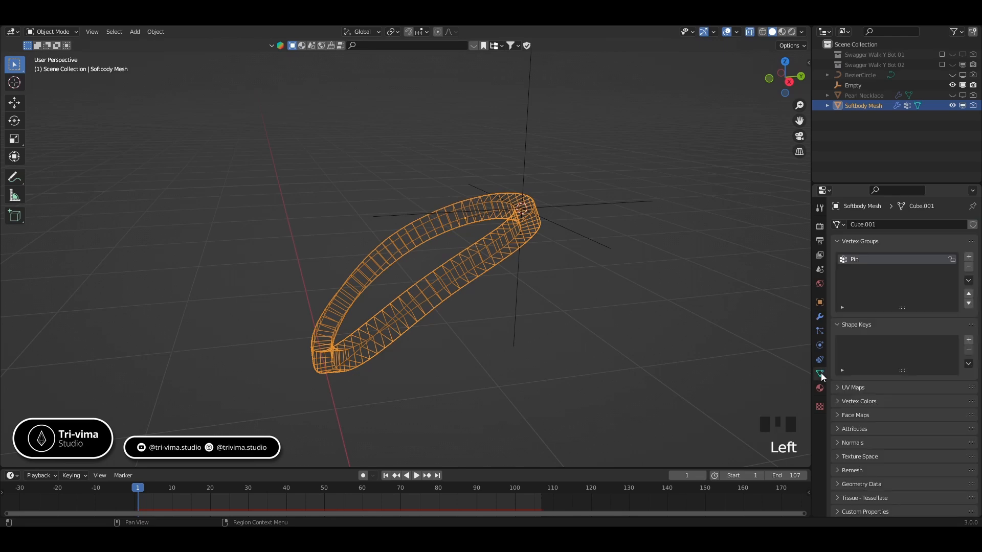
click(819, 317)
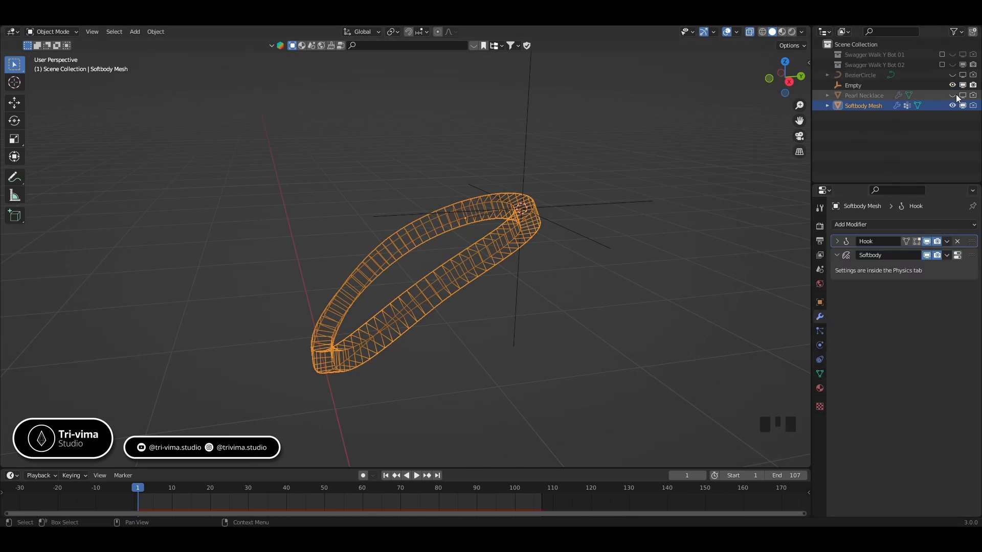
- Include the Swagger Walk Y Bot 02 collection in the view layer and turn off X-ray display
click(942, 64)
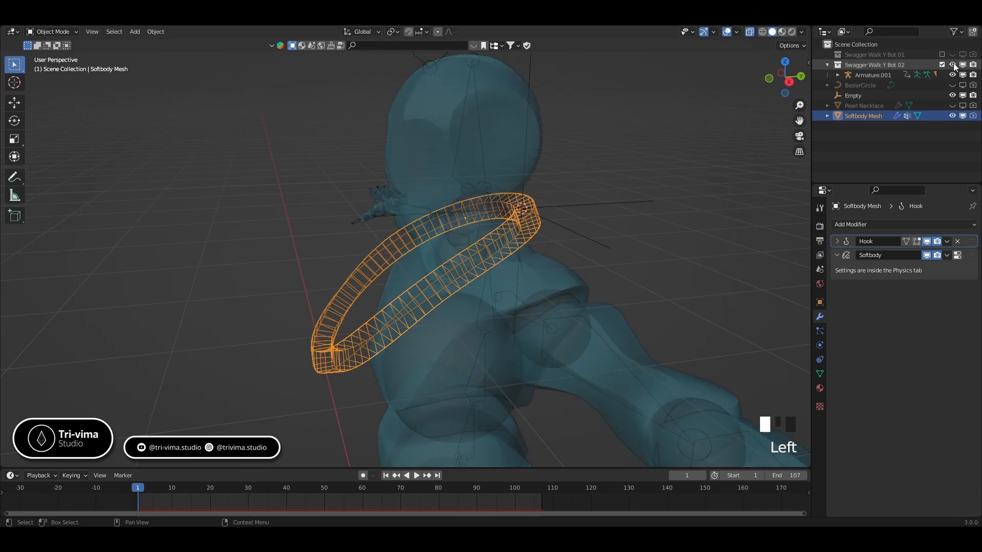
key(alt+z)
middle_drag(552, 228, 585, 228)
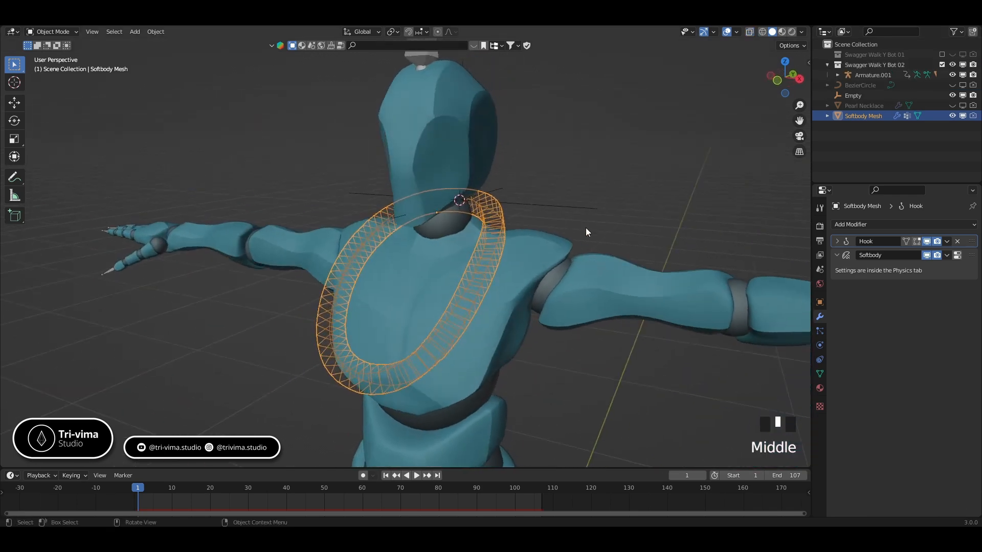
- Review the Softbody & Cloth collision settings on the character's Alpha_Surface.001 body and Alpha_Joints.001 meshes
click(544, 258)
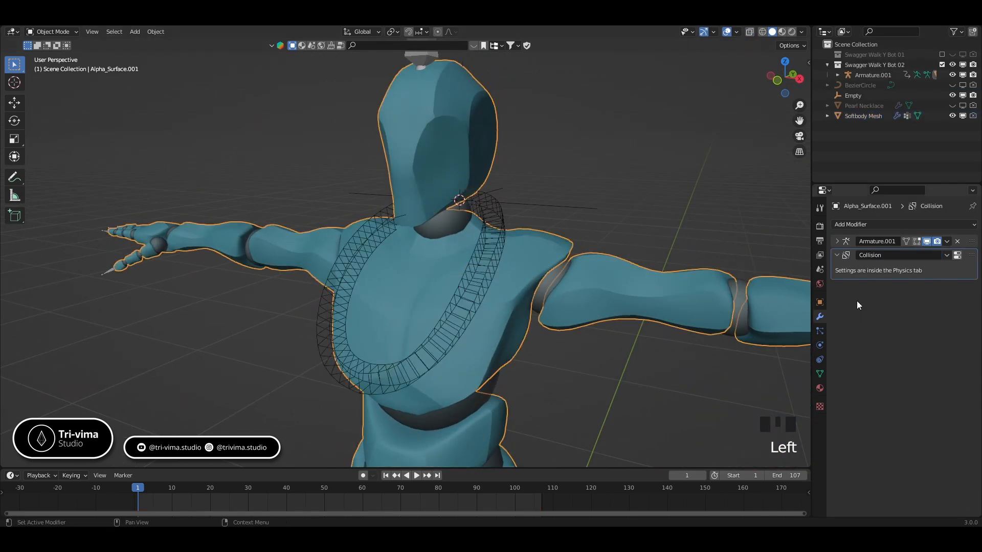
click(820, 345)
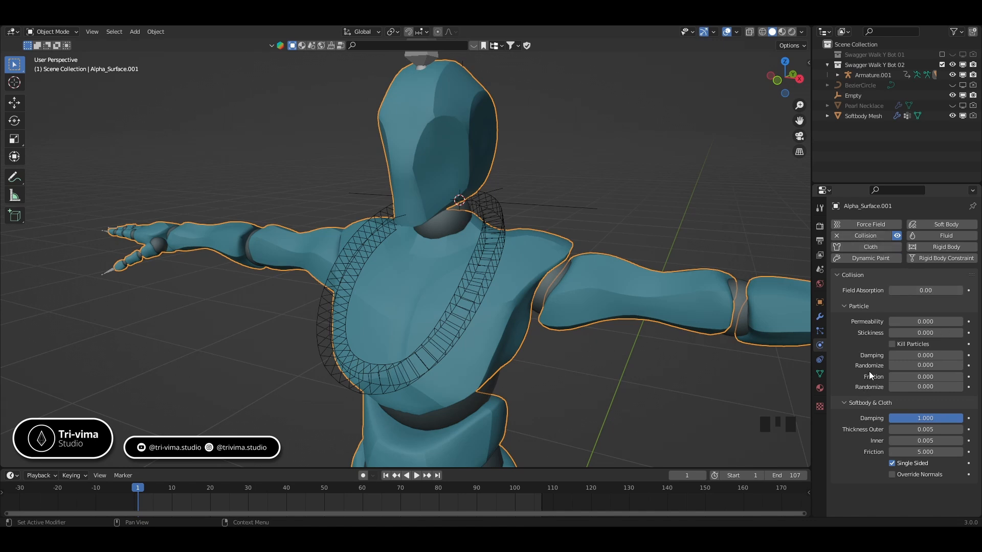
scroll(857, 344, down, 2)
click(843, 403)
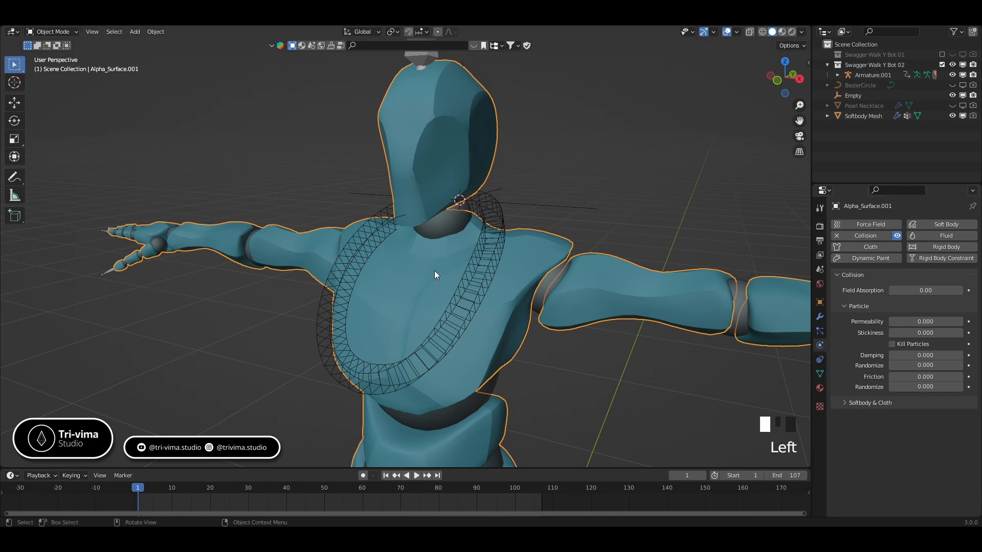
double_click(443, 225)
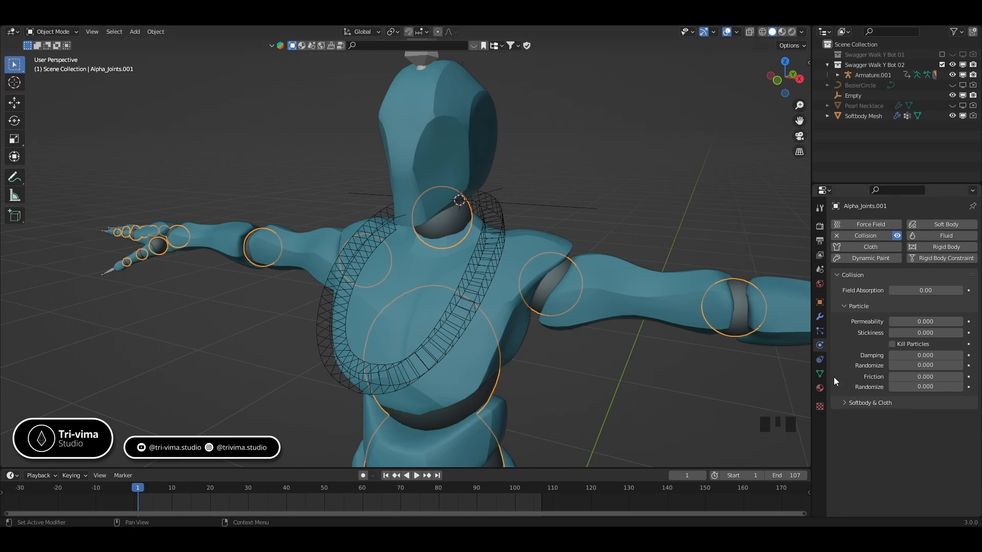
click(843, 403)
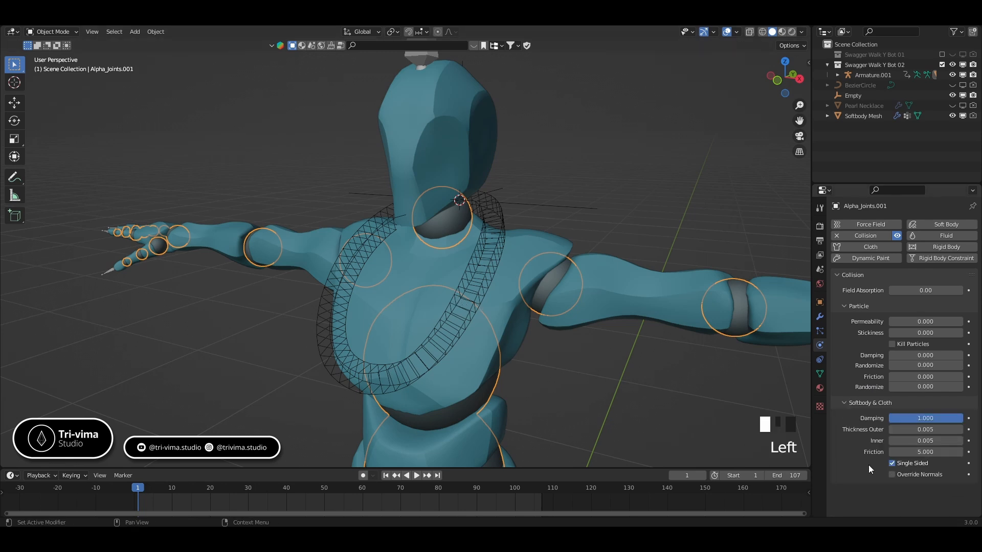
- Vertex-parent the Empty to the three selected vertices at the back of the Alpha_Joints.001 neck joint and return to Object Mode
click(527, 200)
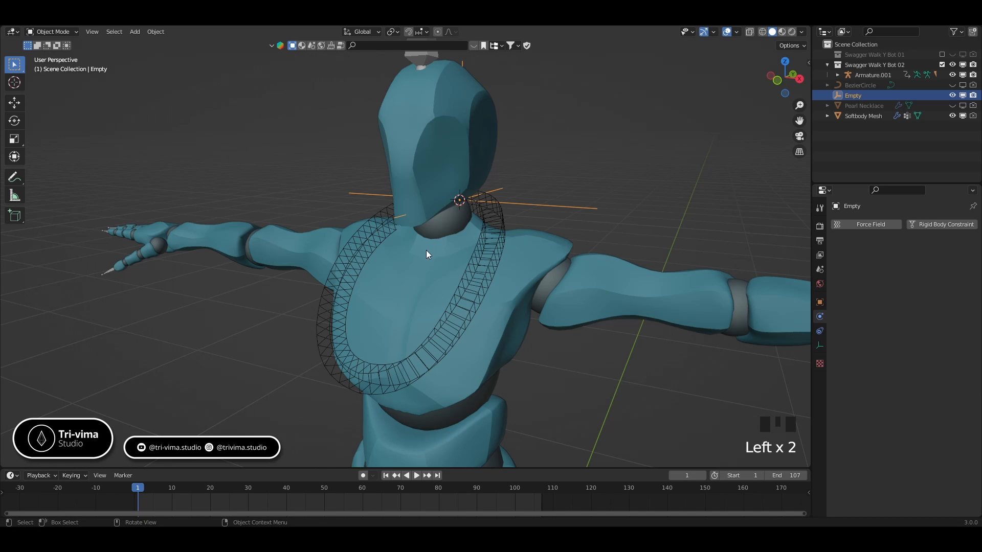
middle_drag(432, 262, 373, 272)
scroll(418, 241, up, 2)
click(395, 213)
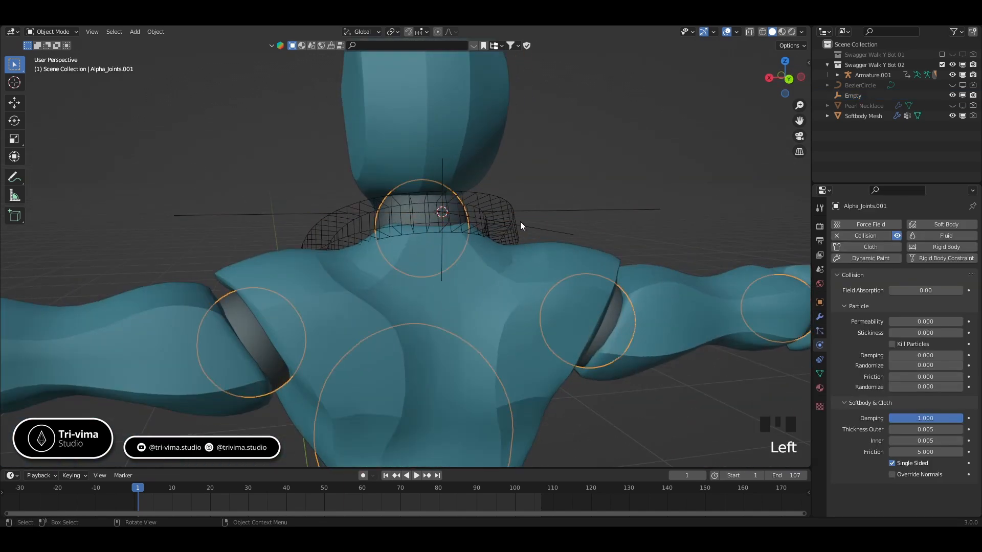
click(548, 231)
shift+click(612, 315)
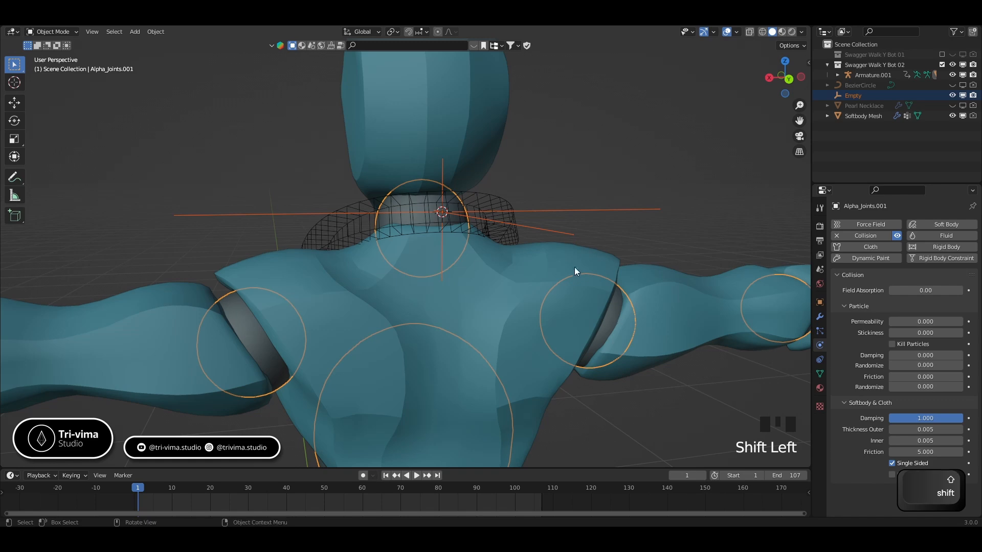
click(562, 211)
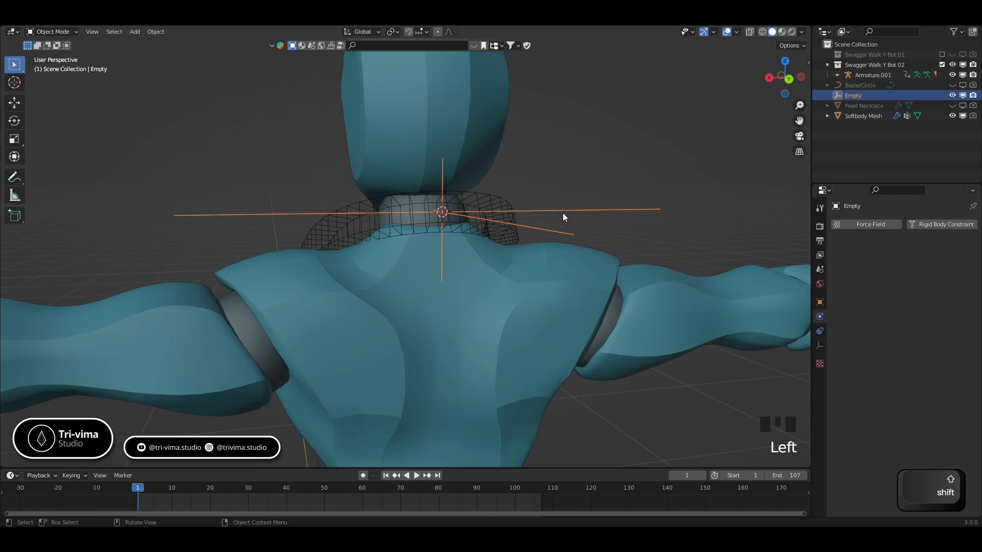
shift+click(609, 319)
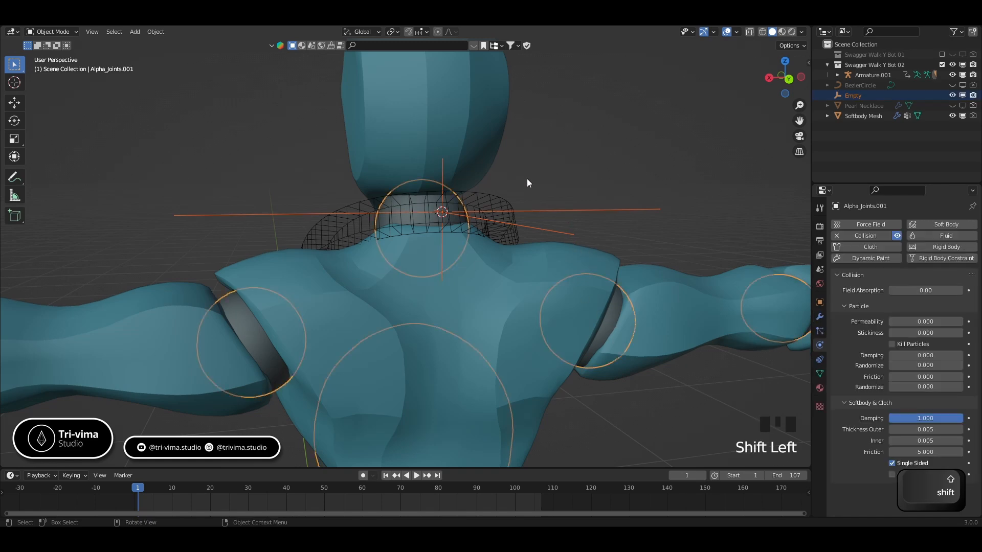
key(Tab)
middle_drag(527, 183, 493, 273)
scroll(493, 273, up, 5)
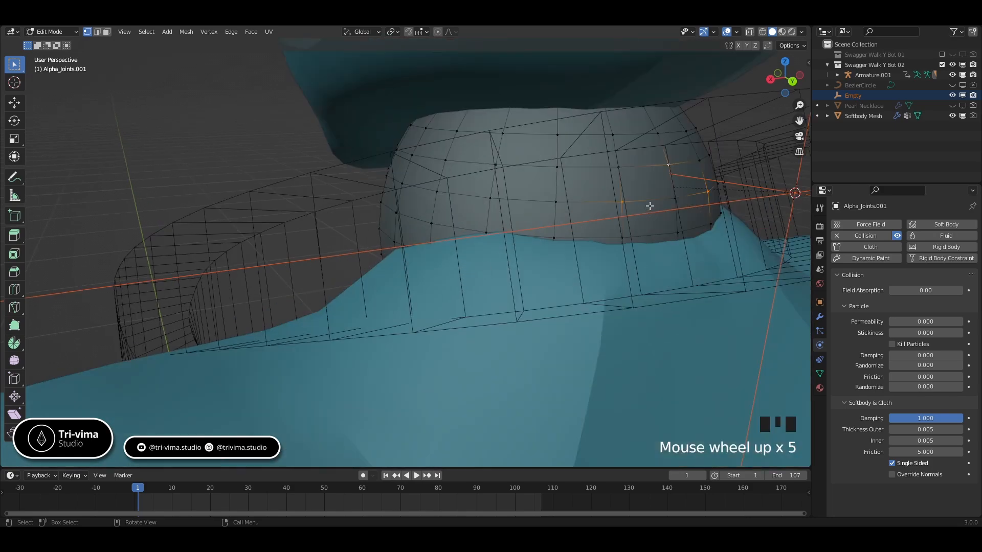
middle_drag(695, 203, 541, 252)
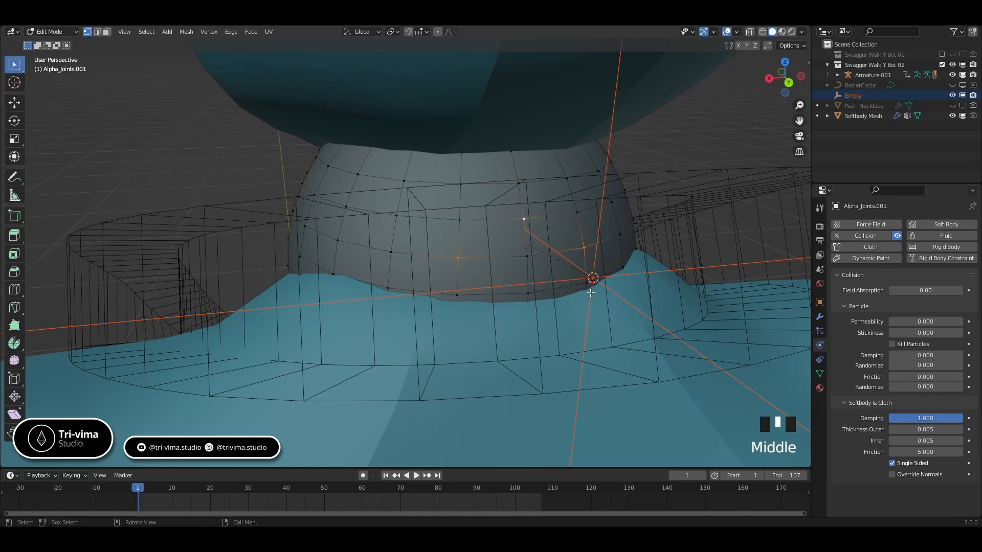
key(ctrl+p)
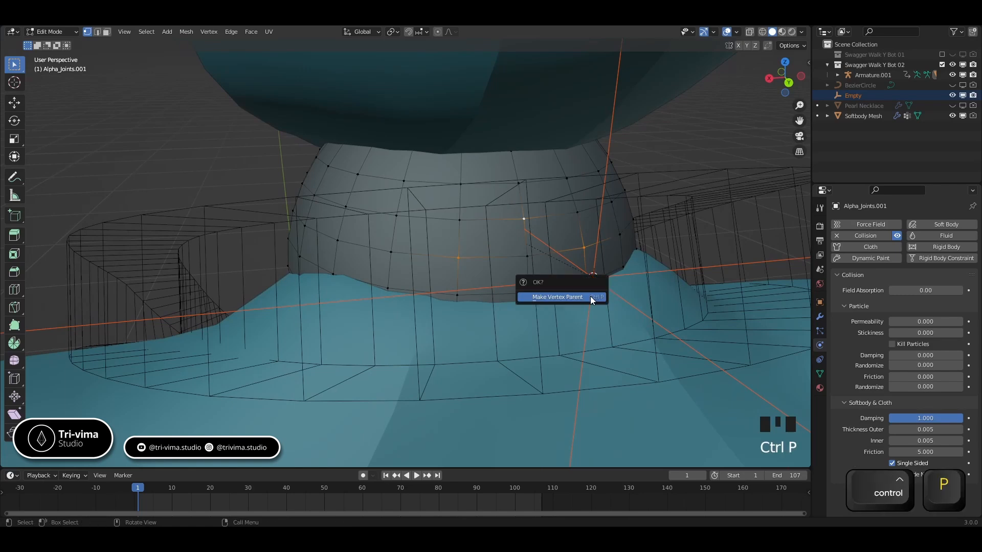
click(574, 297)
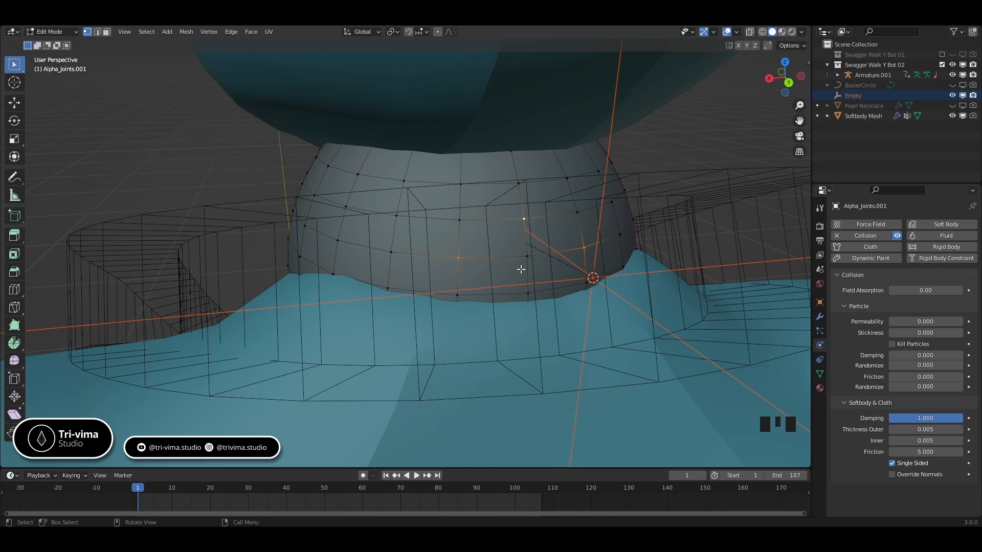
key(Tab)
- Delete the existing soft body bake on the Softbody Mesh and bake the simulation again
scroll(525, 271, down, 4)
middle_drag(525, 271, 804, 313)
click(820, 316)
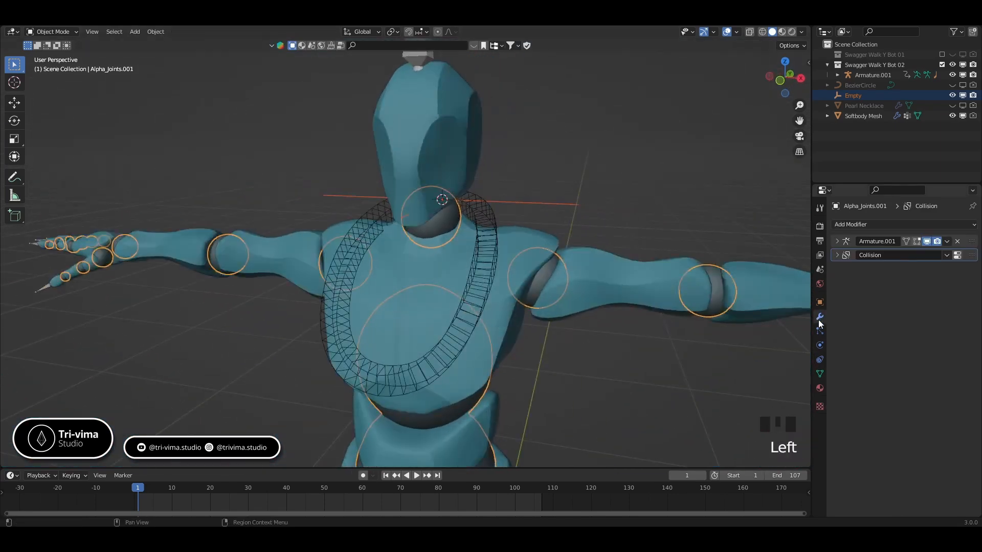
click(480, 231)
click(820, 345)
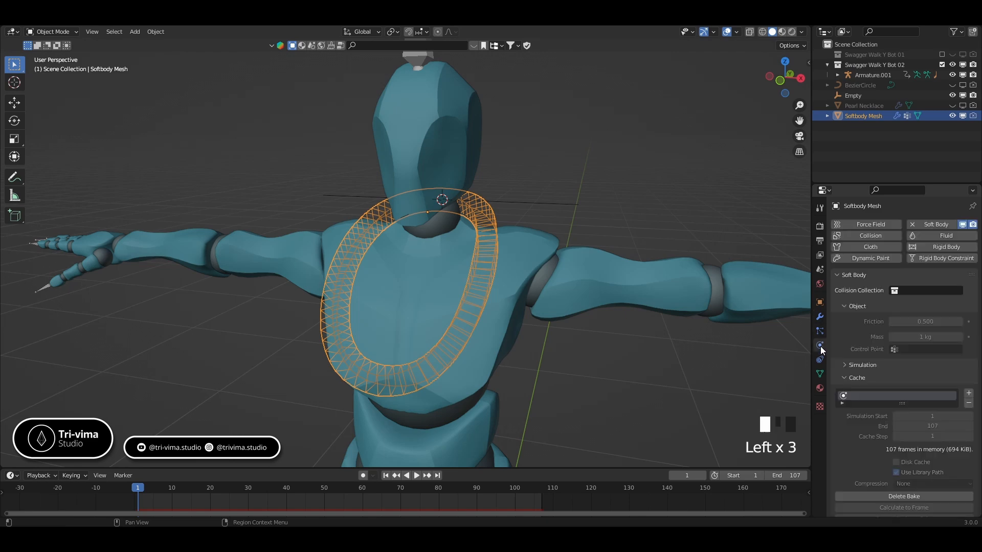
scroll(861, 406, down, 5)
click(878, 395)
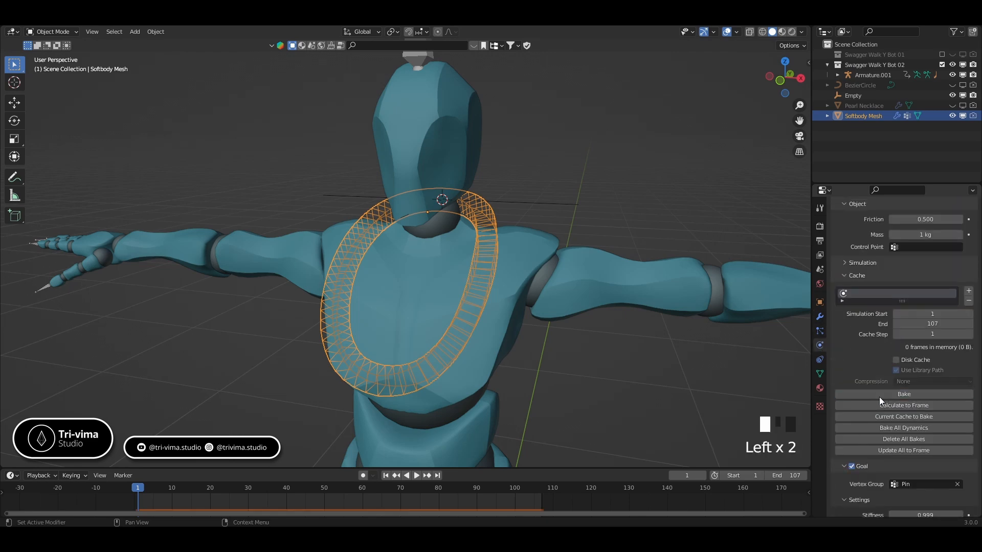
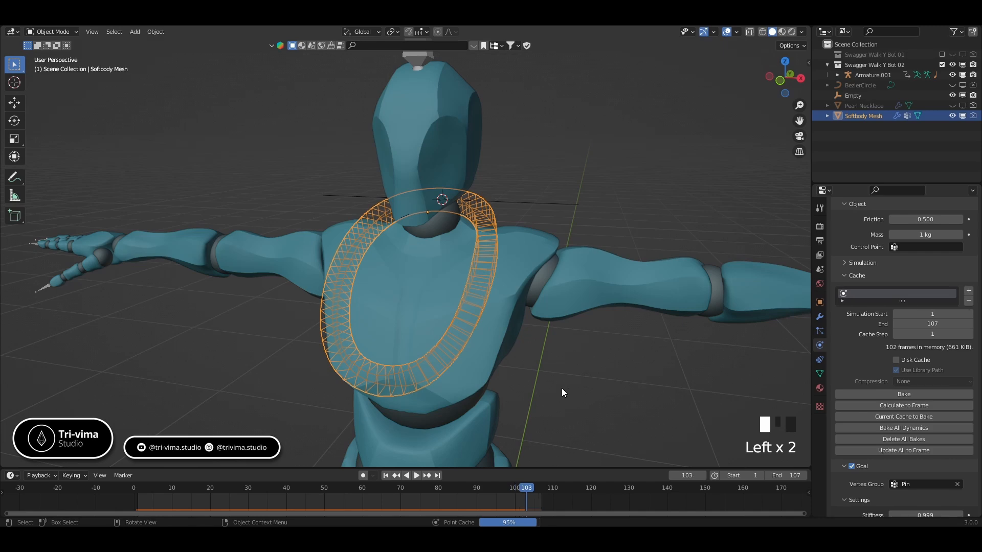
- Play the animation to check how the Softbody Mesh follows the walking character, and return to frame 1
click(416, 476)
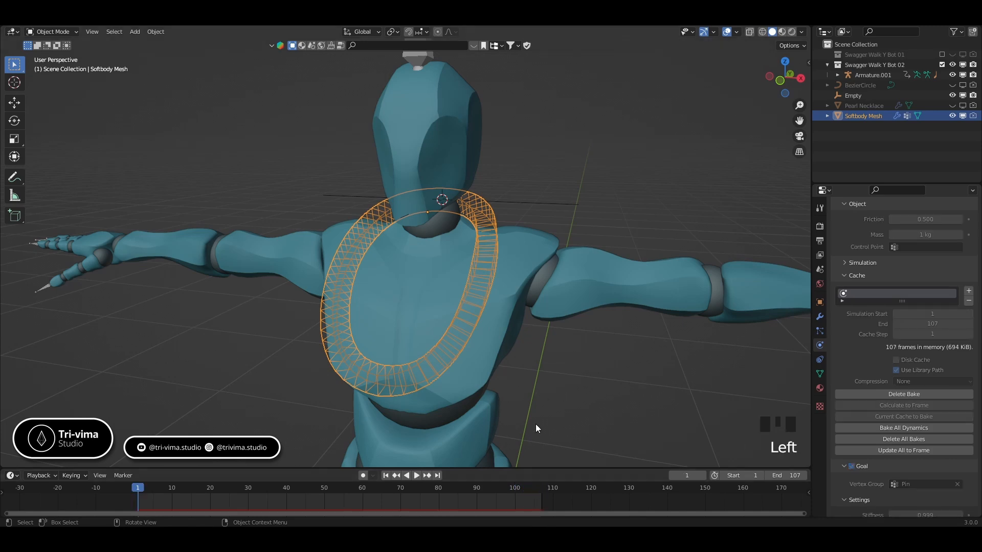
click(416, 476)
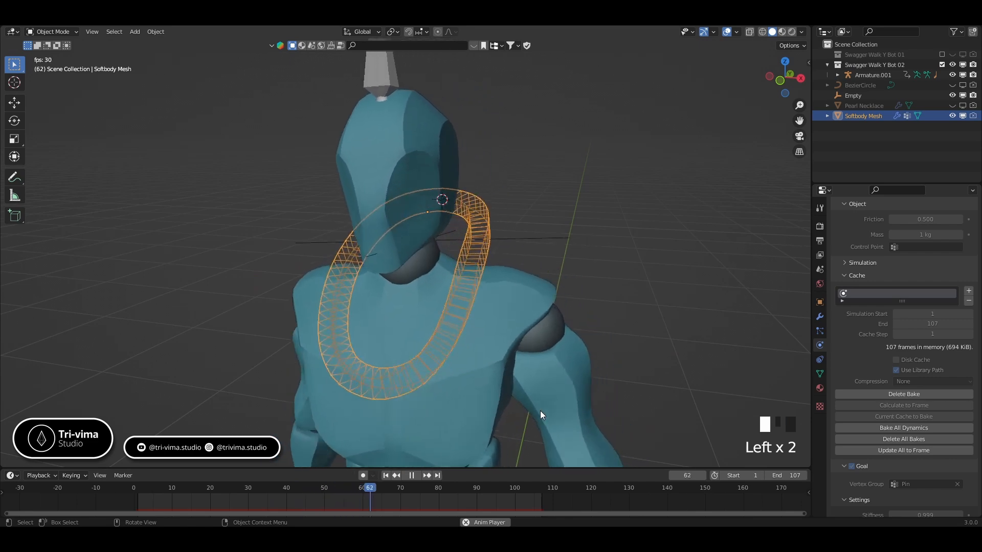
click(416, 476)
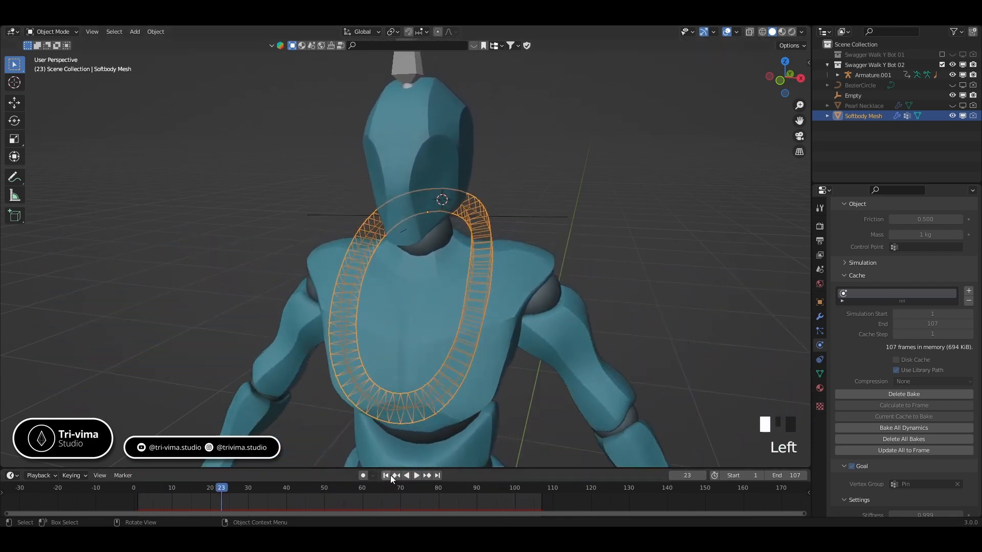
click(388, 475)
click(385, 476)
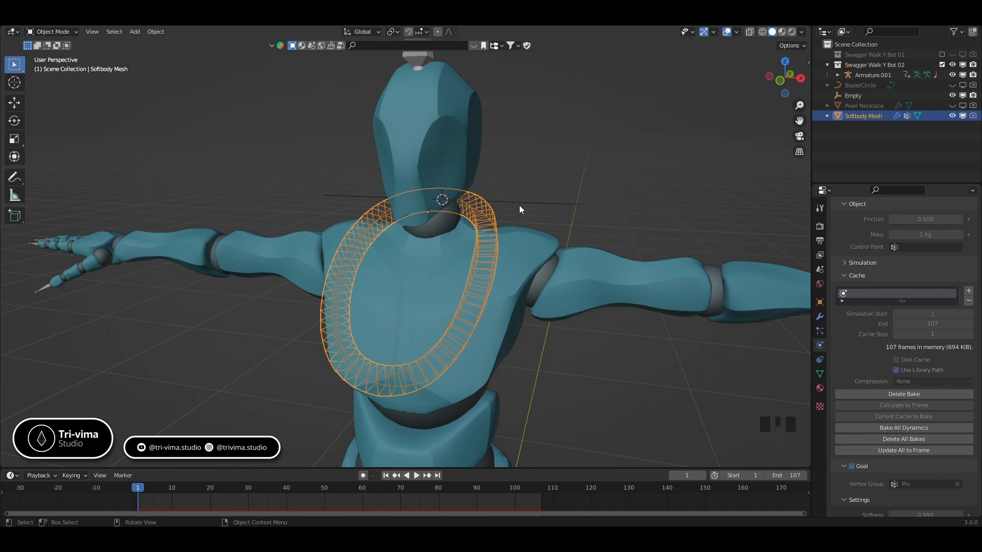
- Set the vertex group of the Softbody Mesh's Hook modifier to Pin
click(819, 318)
click(858, 272)
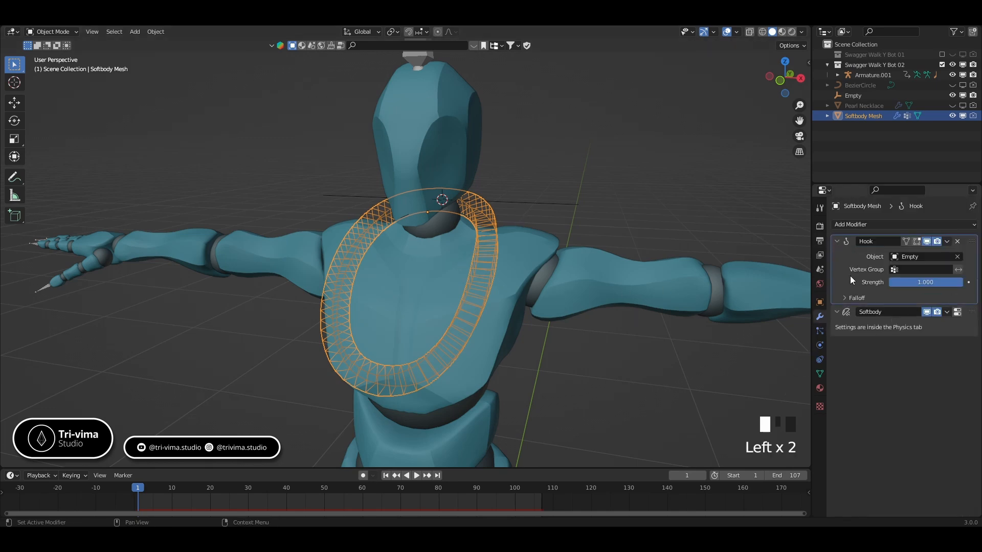
click(894, 270)
click(893, 286)
click(634, 392)
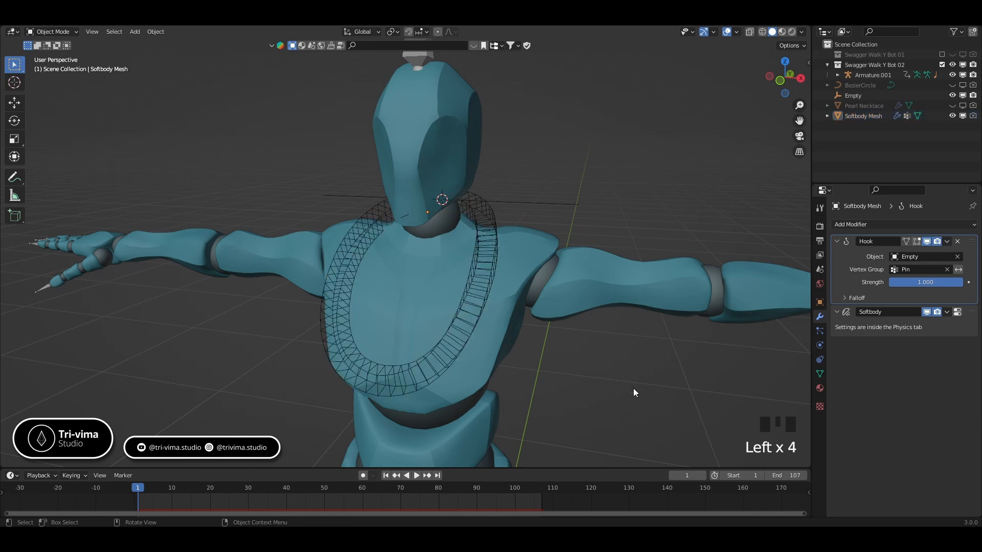
- Rebake the Softbody Mesh simulation from frame 1 with the Pin group hooked, replacing the old bake
click(386, 476)
click(820, 345)
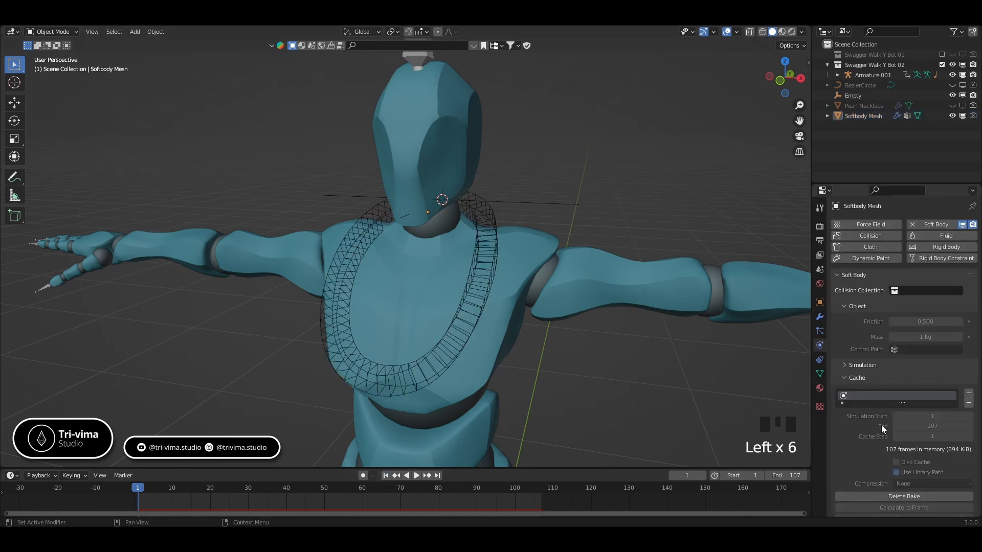
click(876, 496)
click(877, 496)
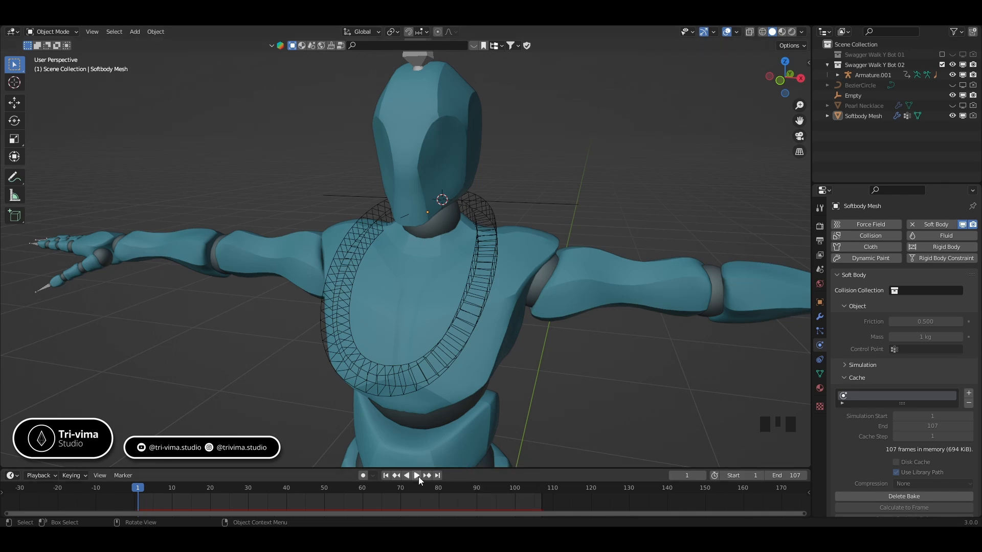
- Play back the rebaked necklace simulation, viewing the character from a wider angle, and rewind to frame 1
click(416, 475)
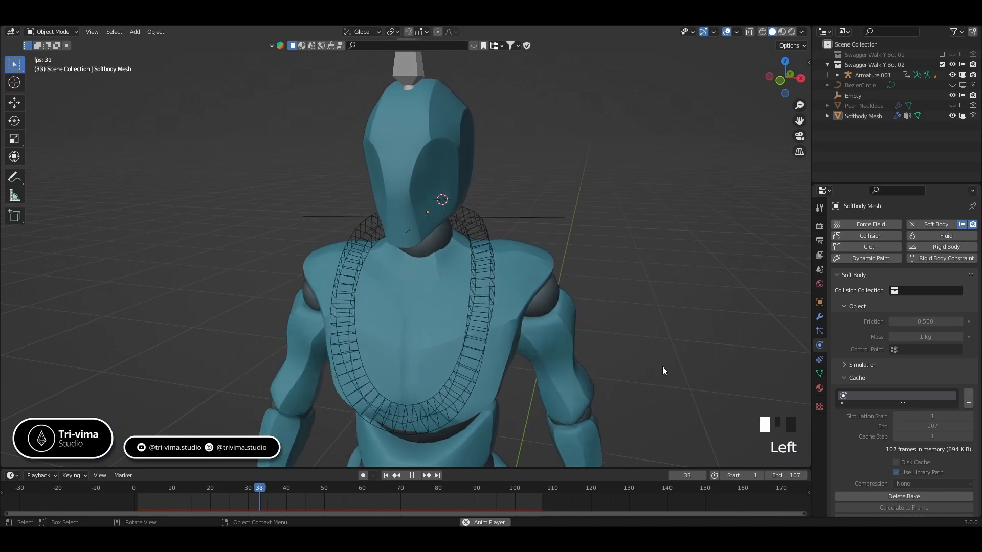
scroll(659, 364, down, 3)
middle_drag(649, 357, 615, 362)
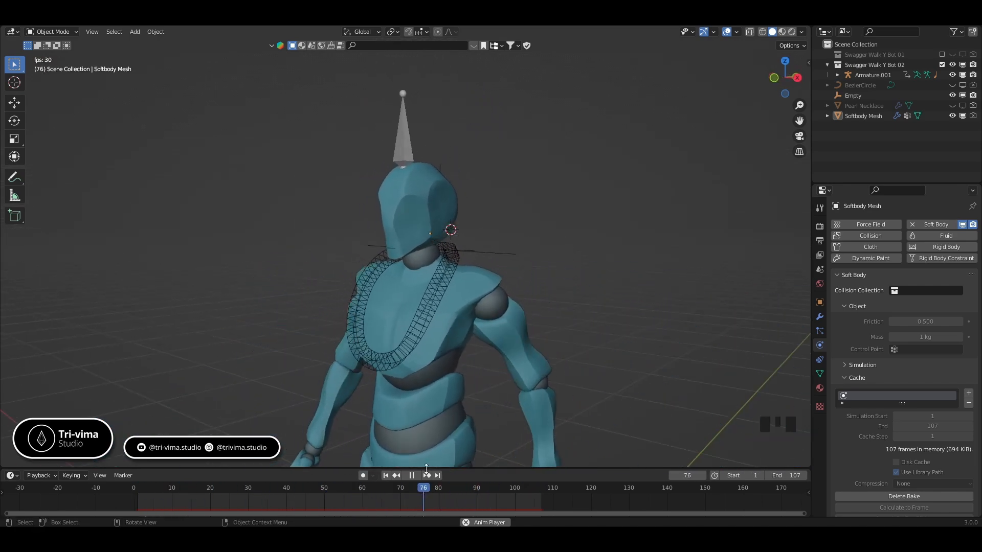
click(412, 475)
click(386, 476)
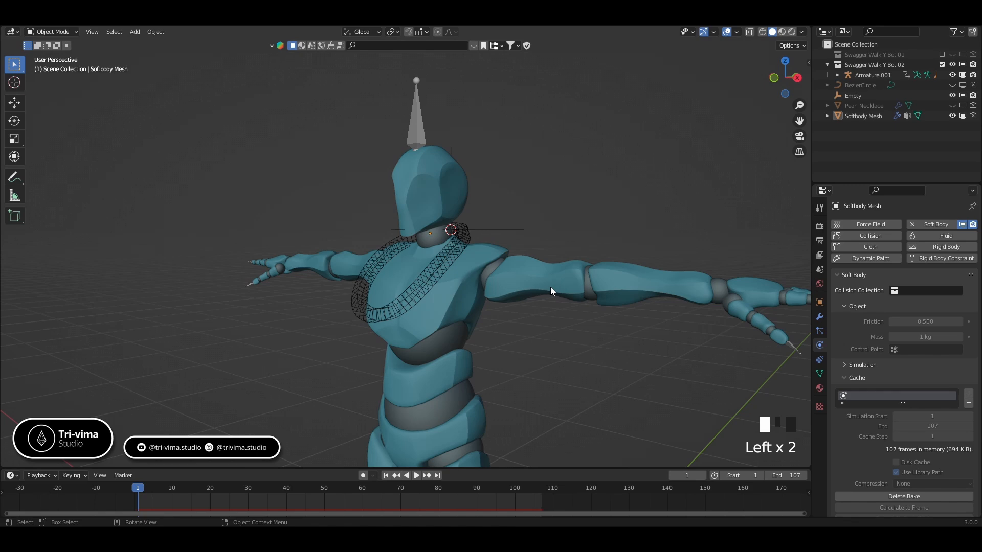
- Unhide the Pearl Necklace and apply its Array and Curve modifiers
click(952, 105)
scroll(486, 349, up, 3)
click(478, 269)
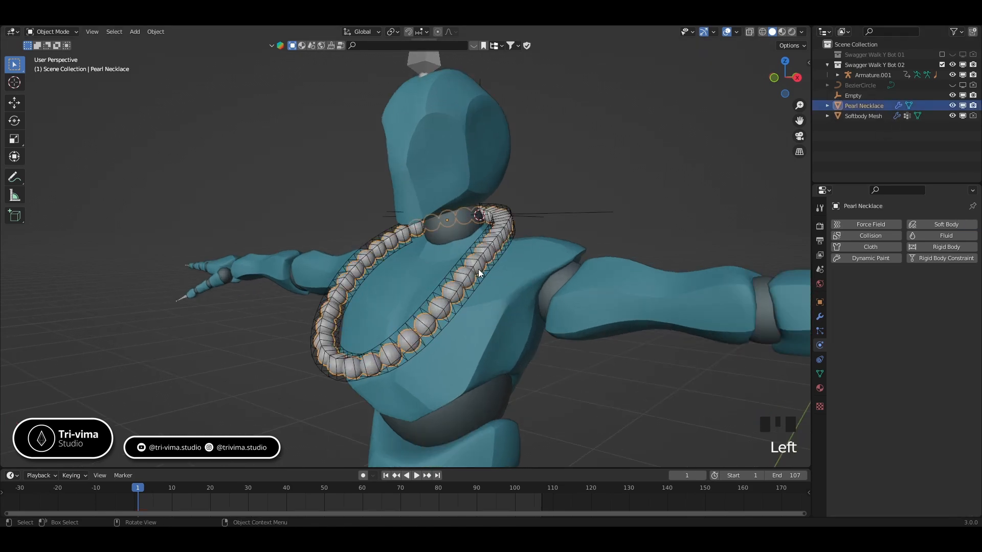
click(820, 317)
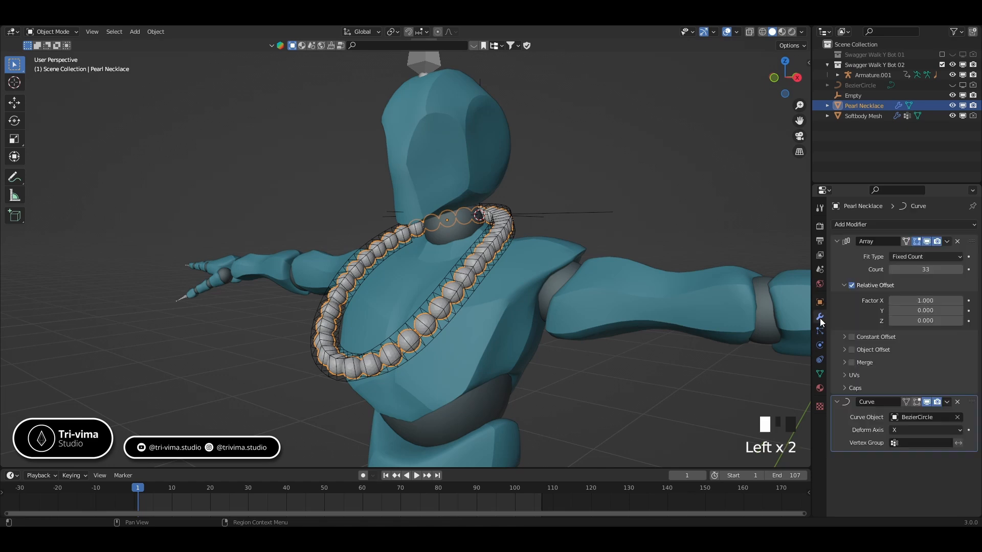
drag(948, 242, 901, 254)
click(947, 241)
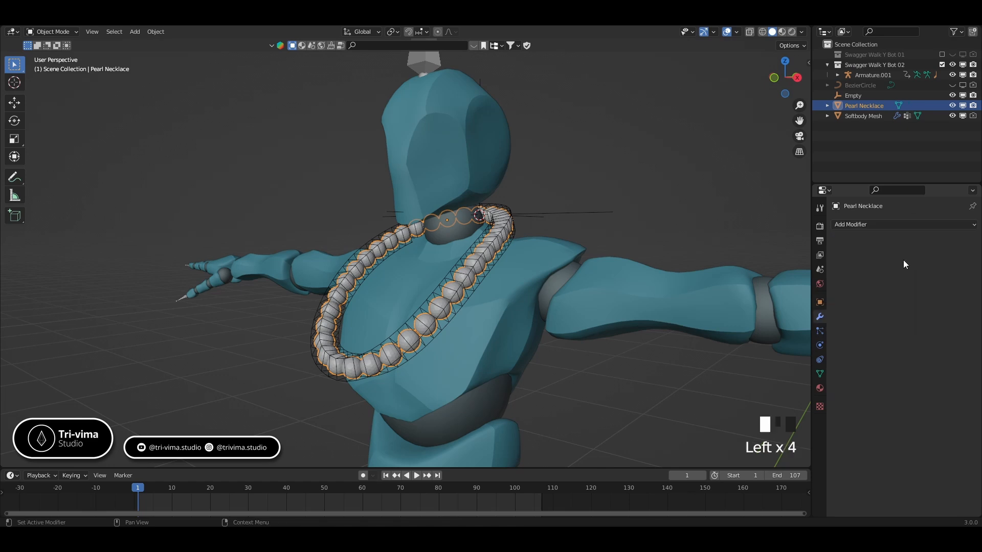
- Add a Surface Deform modifier to the Pearl Necklace, target the Softbody Mesh and bind it
click(499, 256)
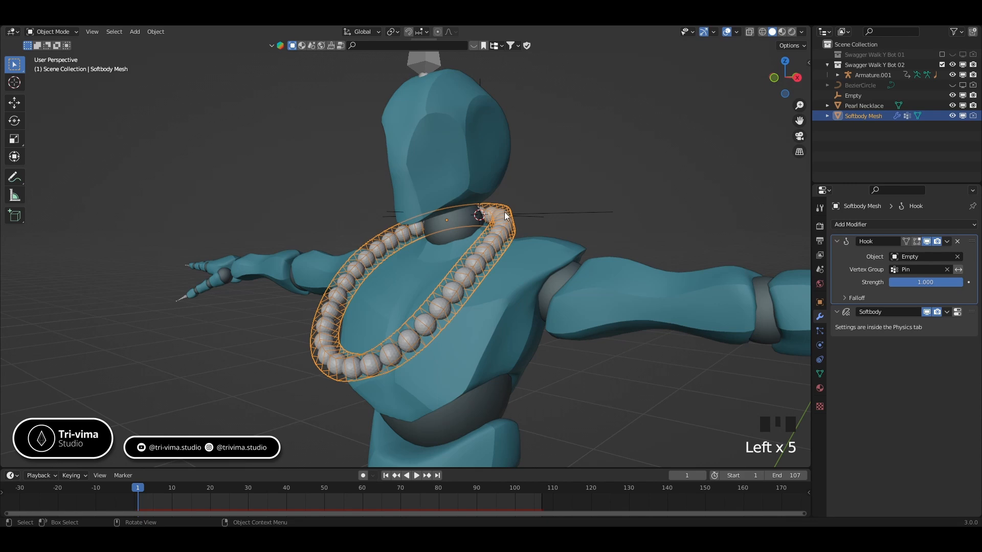
click(501, 237)
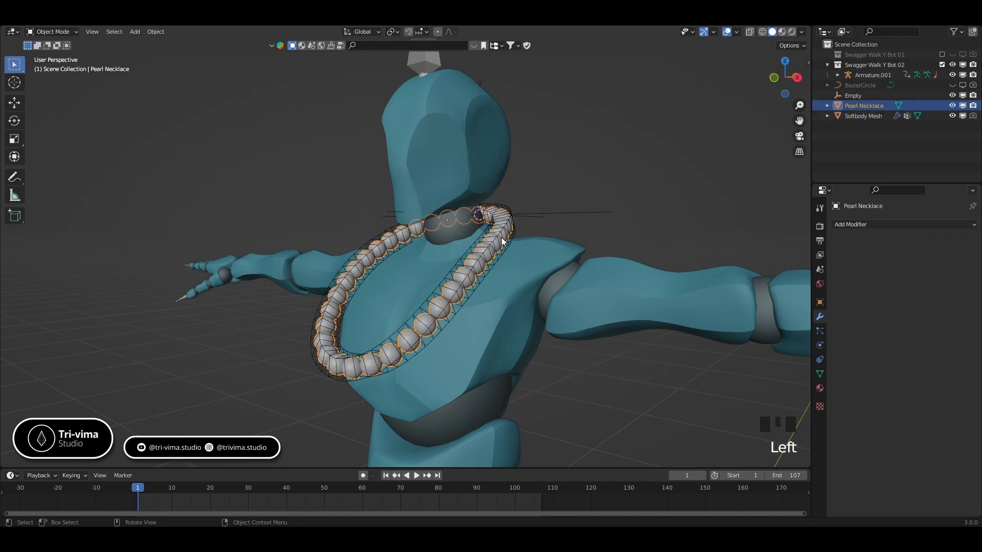
click(891, 225)
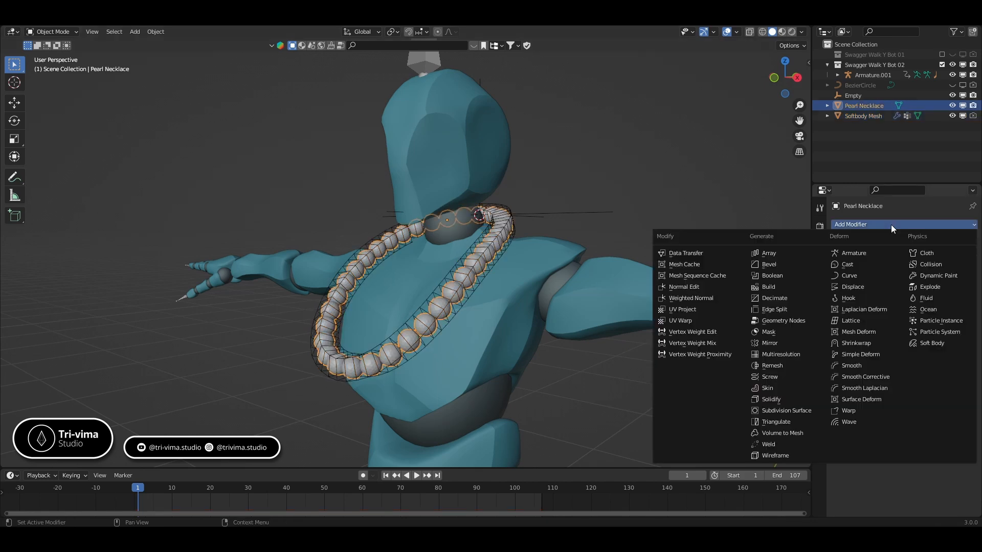
click(849, 400)
click(957, 257)
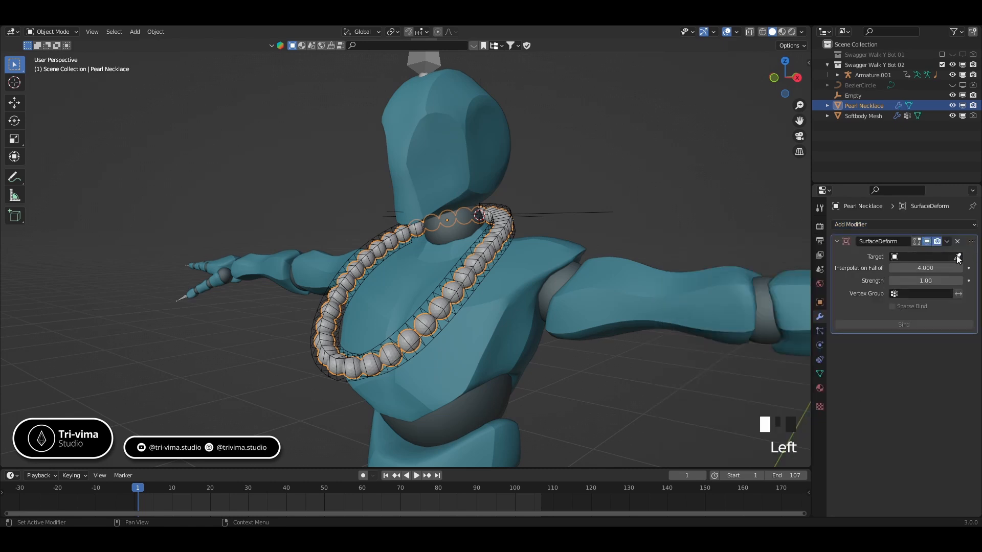
click(508, 202)
click(906, 326)
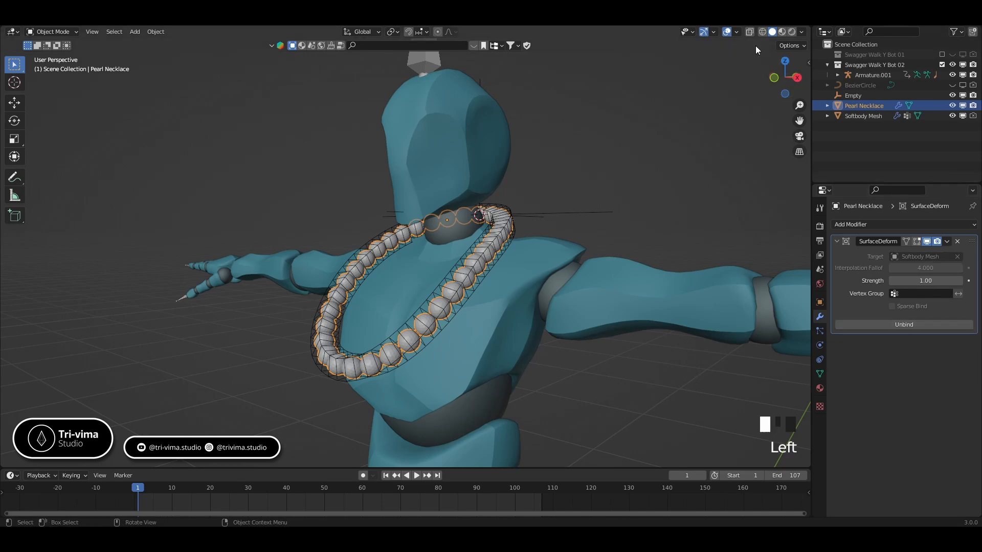
- Play back the bound necklace briefly with viewport overlays hidden, rewind to frame 1 and restore the overlays
click(726, 32)
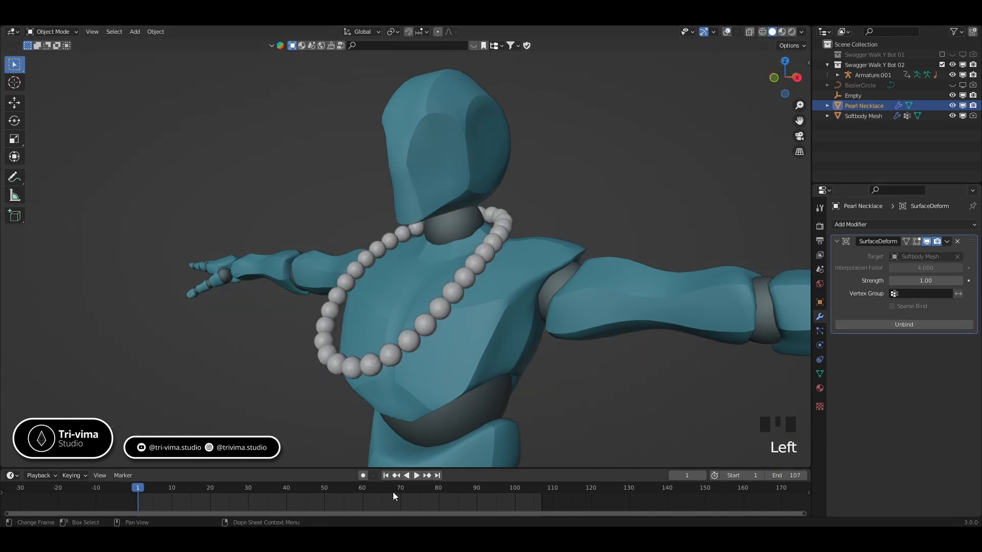
click(414, 476)
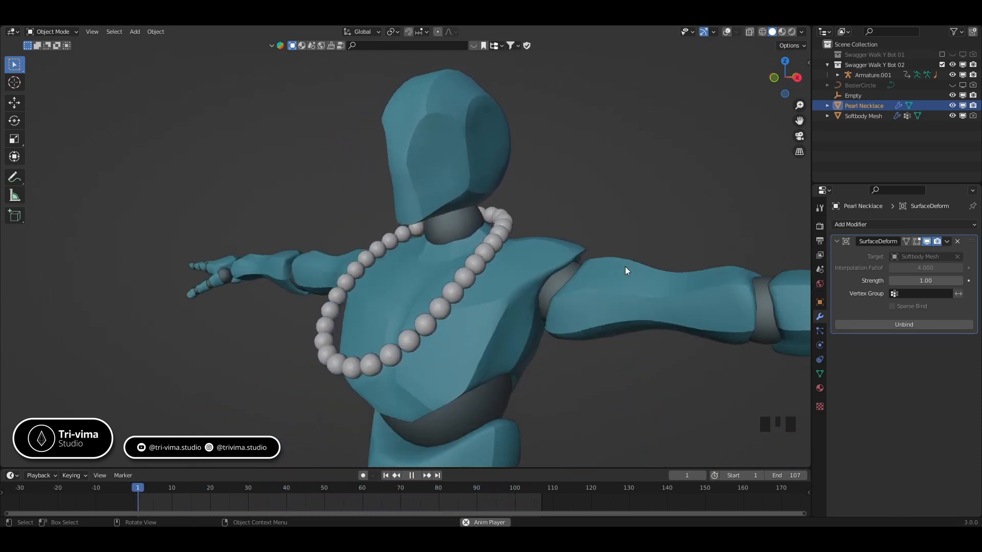
middle_drag(625, 266, 473, 299)
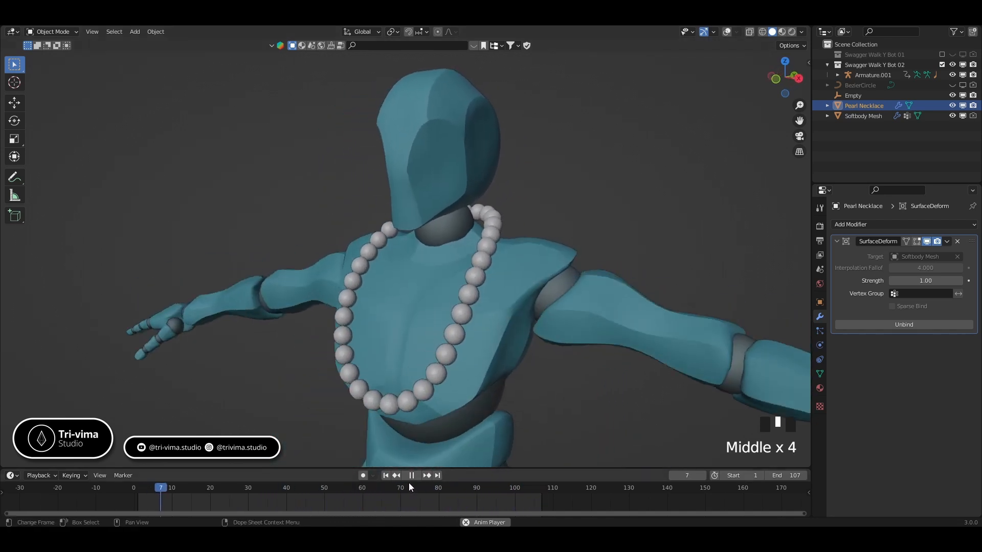
click(411, 476)
click(395, 476)
click(727, 32)
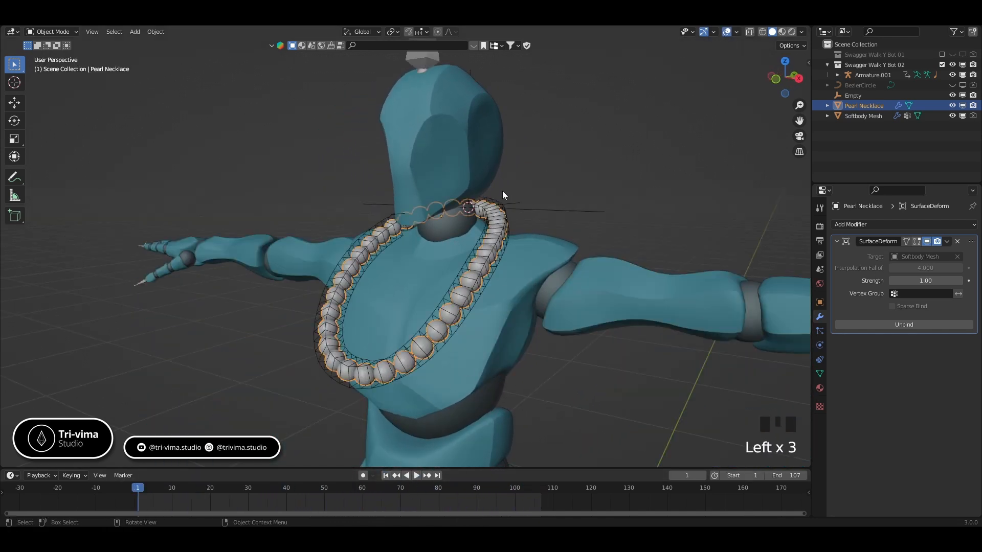
- Set the outer and inner Softbody & Cloth collision thickness of the character's body surface to 0.001
click(493, 197)
click(819, 346)
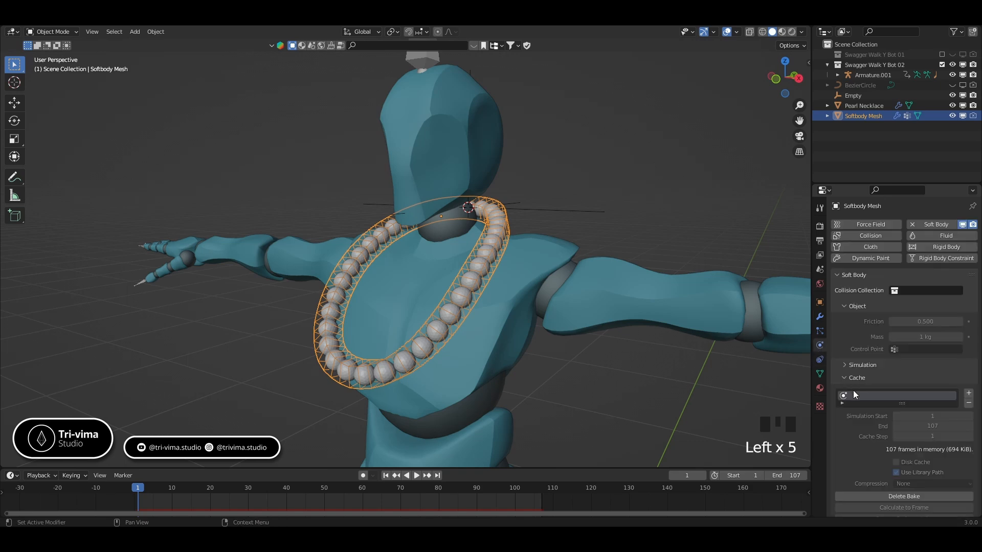
scroll(854, 393, down, 5)
click(545, 253)
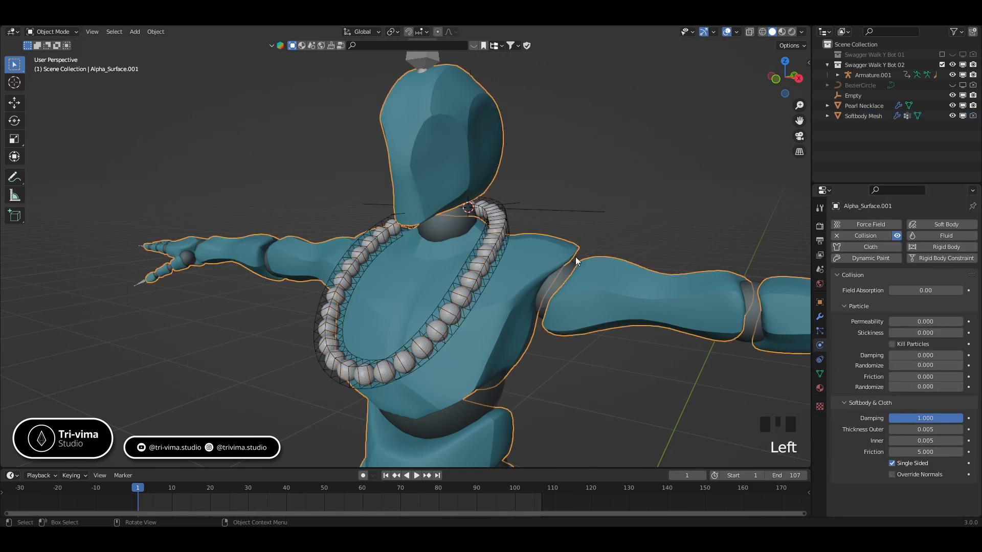
click(910, 429)
text(0.001)
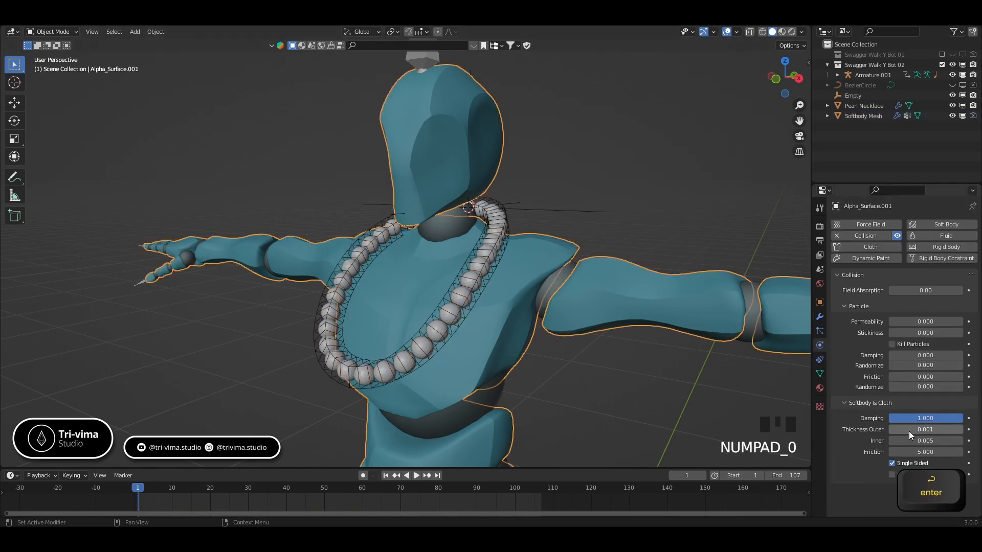
key(Return)
click(917, 442)
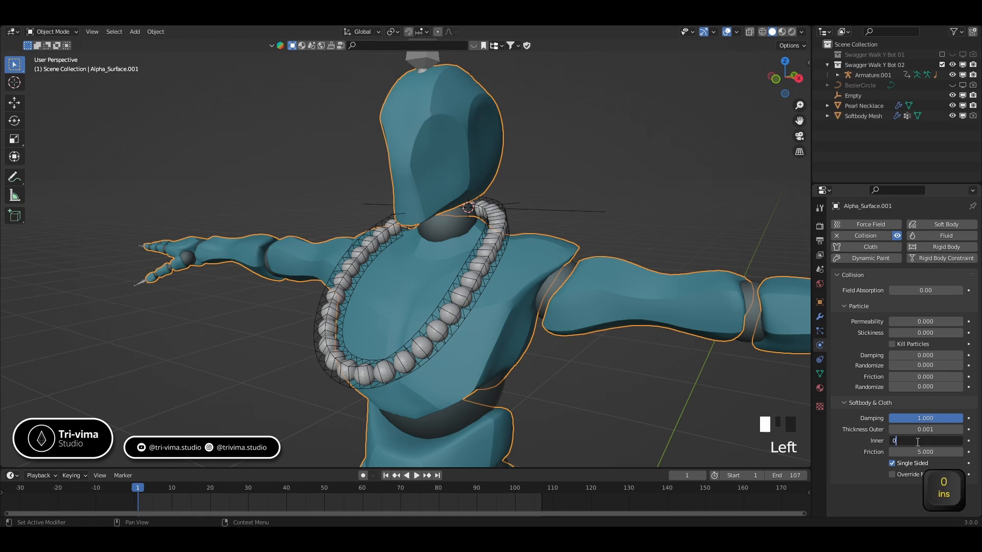
text(0.001)
key(Return)
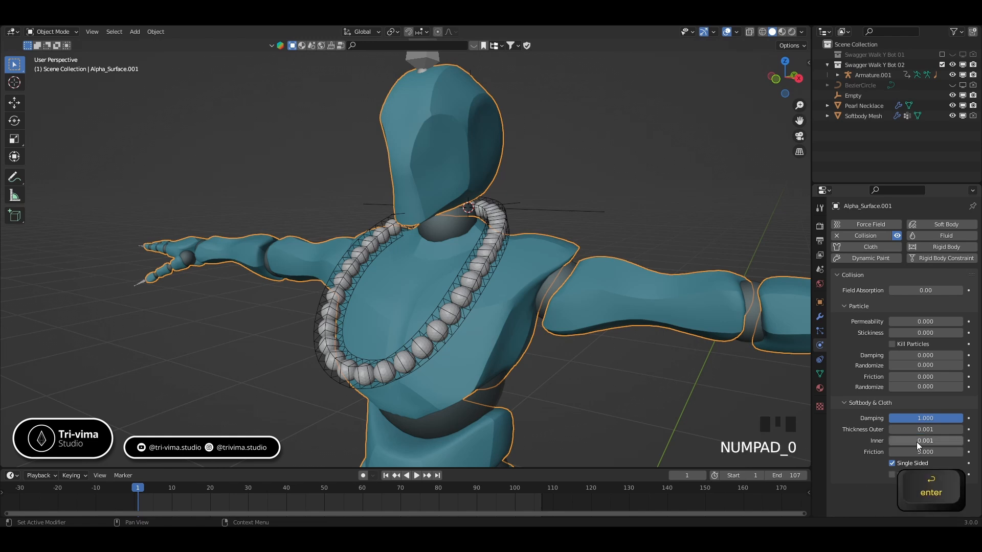
- Review the Softbody Mesh's soft body settings, delete its old bake and bake the simulation again
click(507, 233)
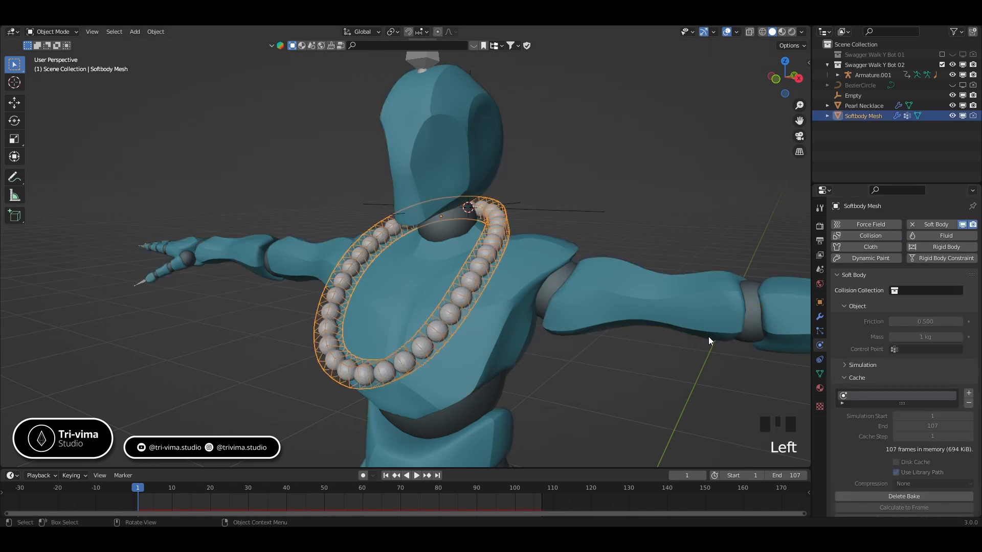
scroll(854, 462, down, 5)
scroll(851, 461, down, 2)
scroll(851, 460, down, 15)
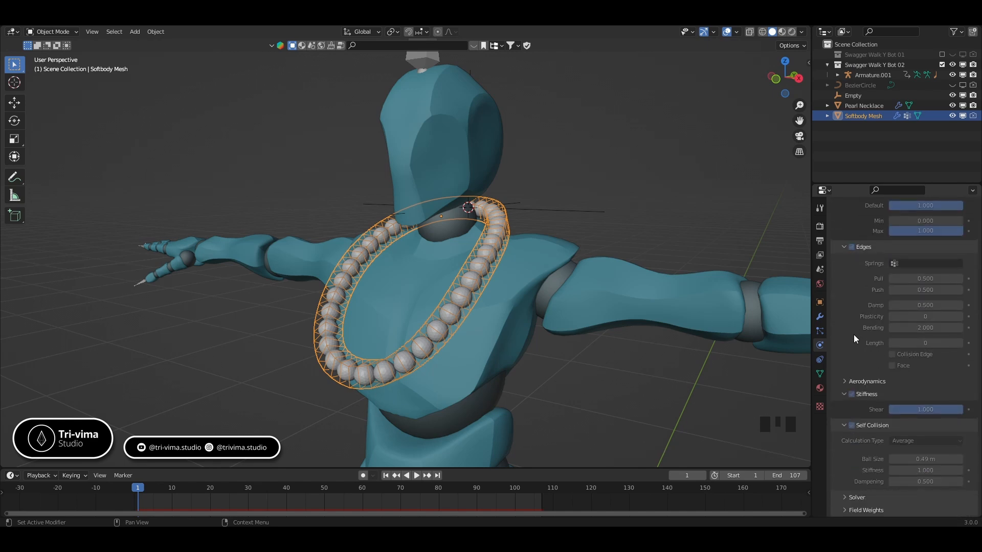
scroll(854, 339, up, 6)
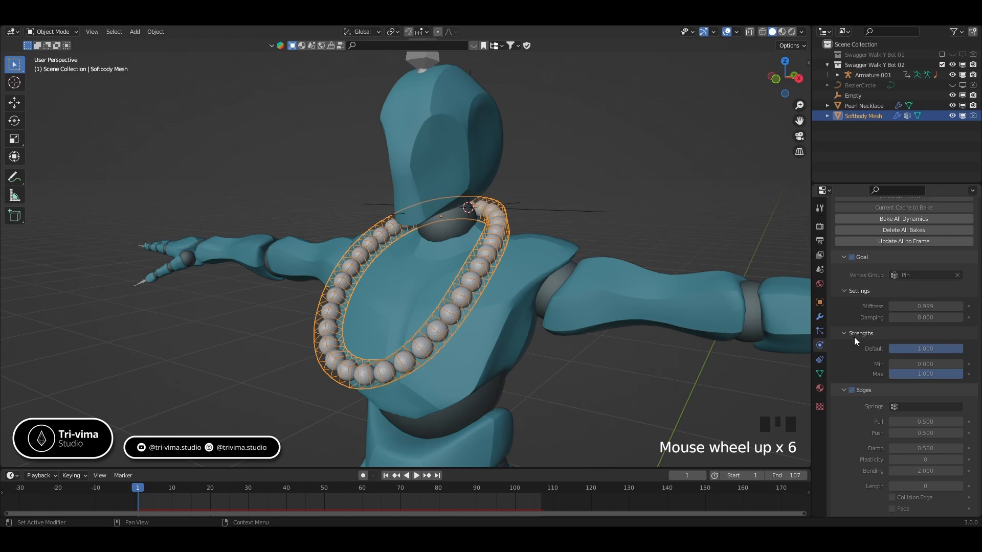
scroll(889, 379, up, 10)
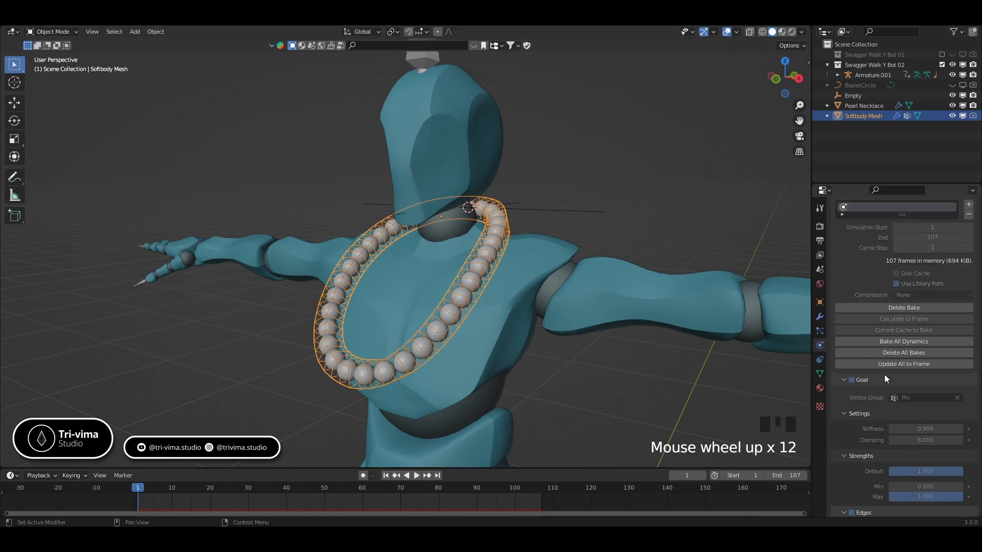
scroll(862, 402, down, 1)
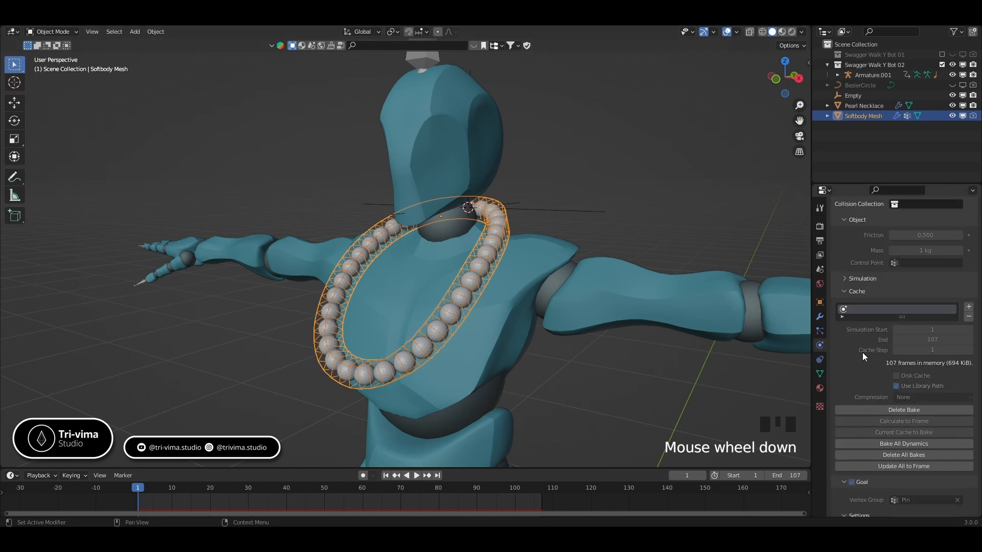
click(864, 410)
click(864, 410)
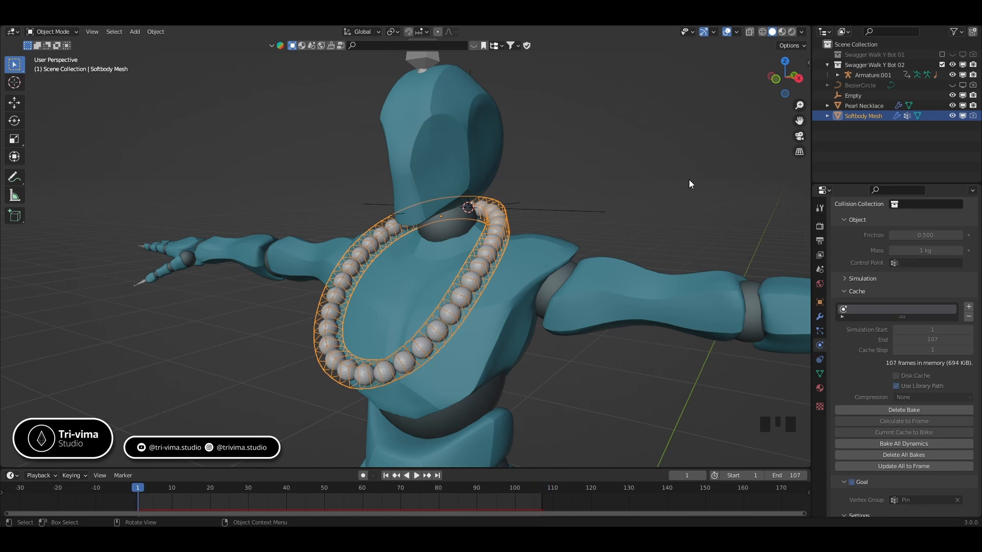
- Play back the new bake with and without overlays, check the necklace's gap from the right side view, and rewind to frame 1
click(417, 475)
click(727, 32)
middle_drag(636, 249, 618, 278)
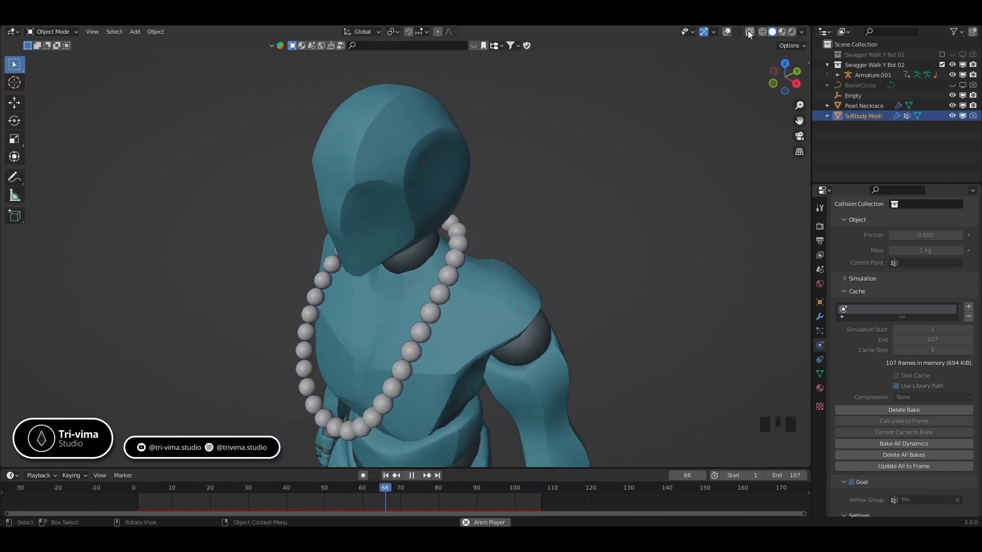
click(727, 32)
click(536, 324)
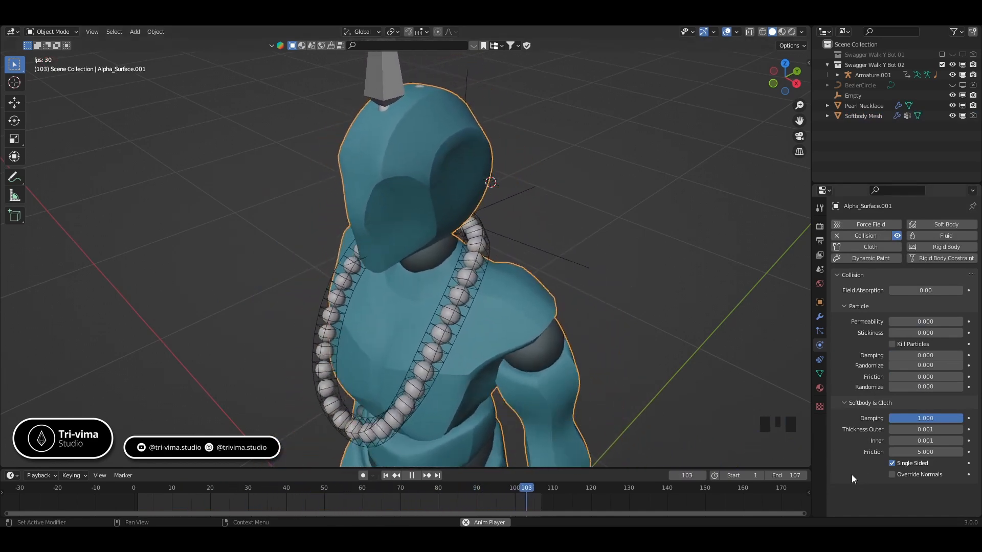
middle_drag(601, 266, 552, 234)
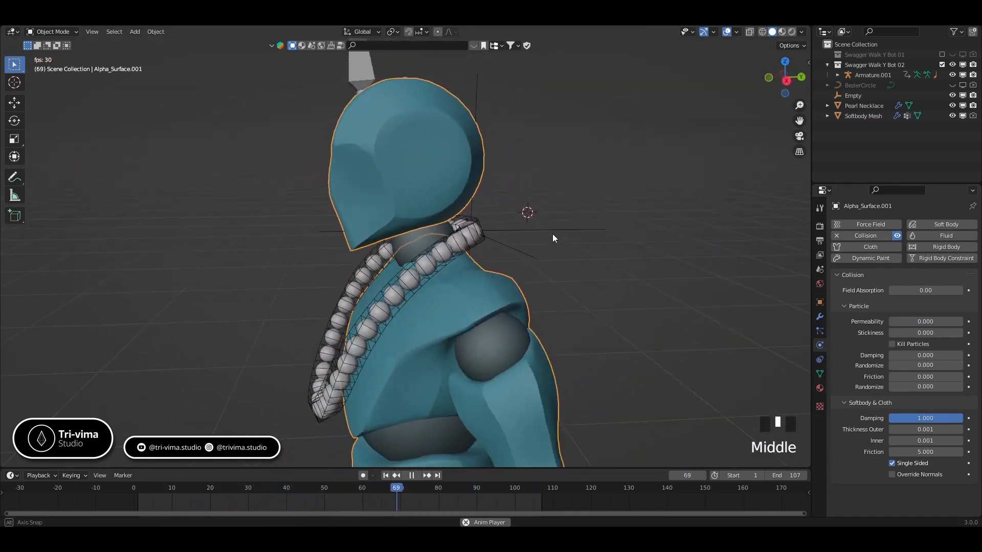
key(KP_3)
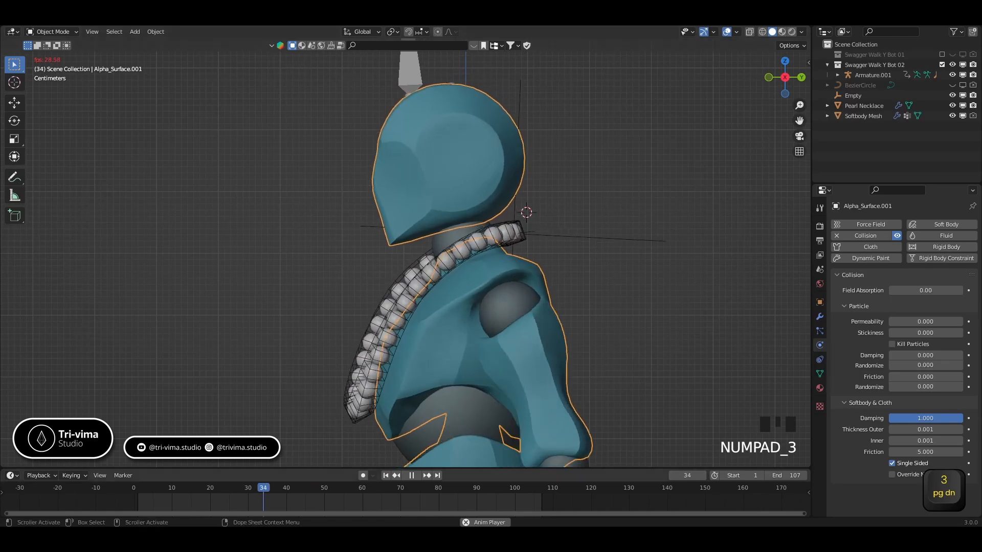
key(Left)
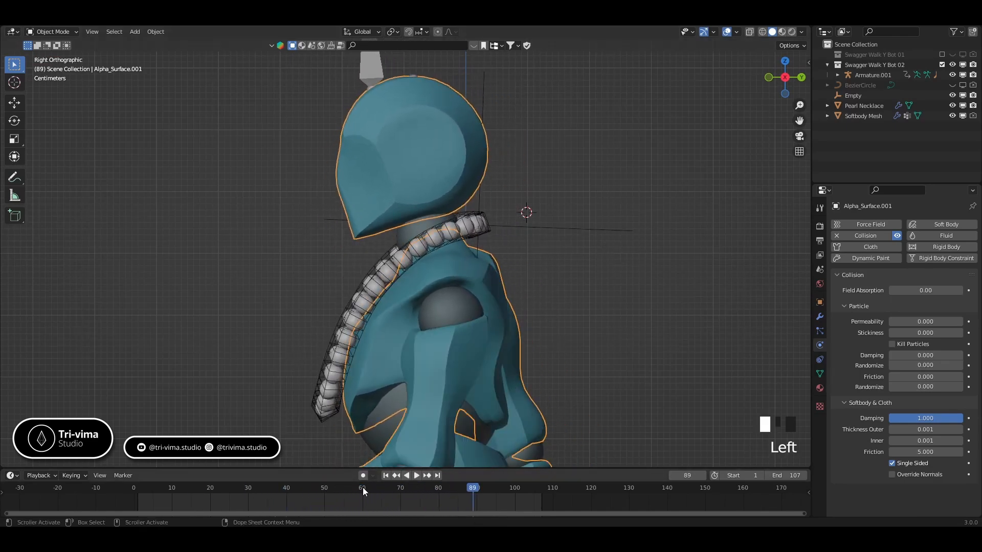
click(385, 475)
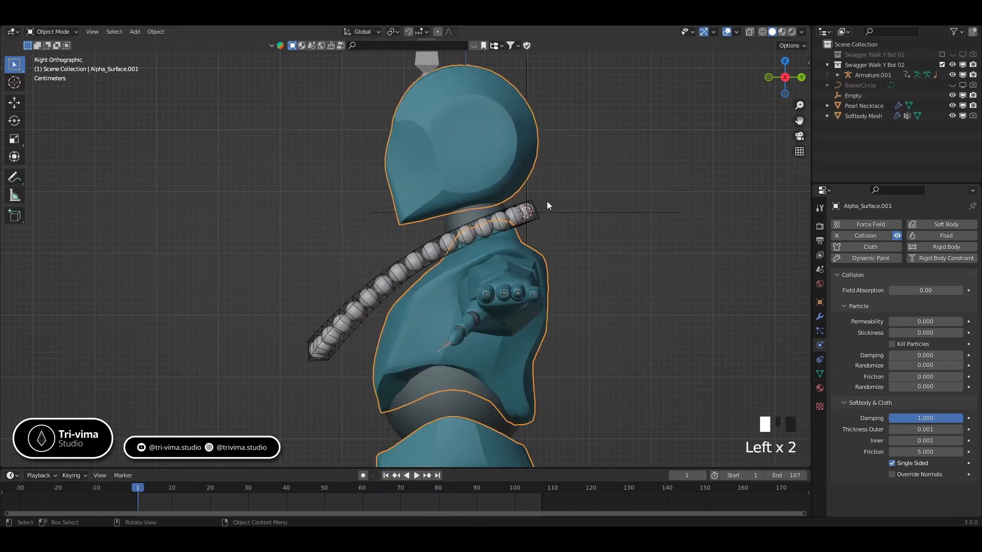
- Select the Empty, Pearl Necklace and Softbody Mesh together and move them slightly forward along the Y axis
click(526, 220)
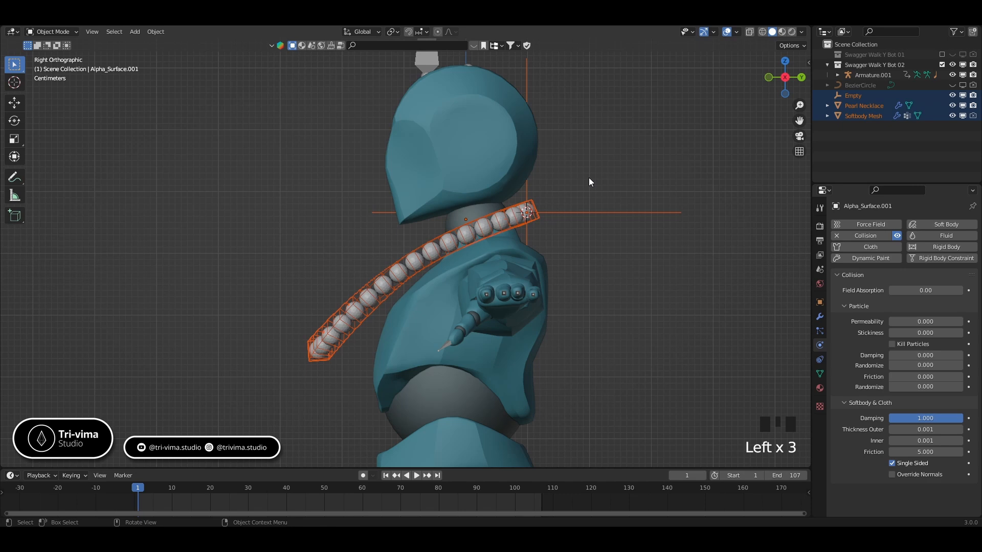
key(g)
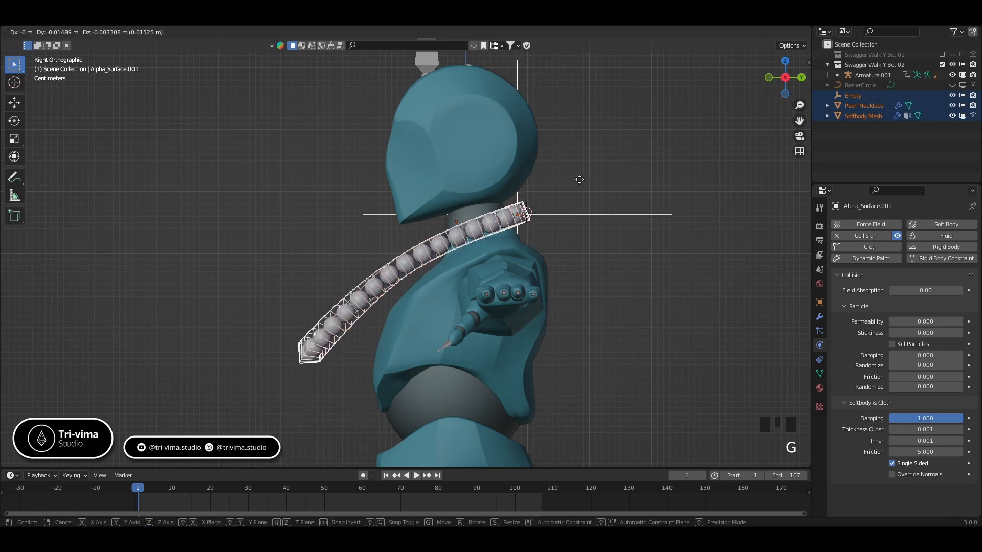
middle_drag(580, 179, 659, 244)
key(y)
click(593, 207)
key(g)
key(y)
click(571, 232)
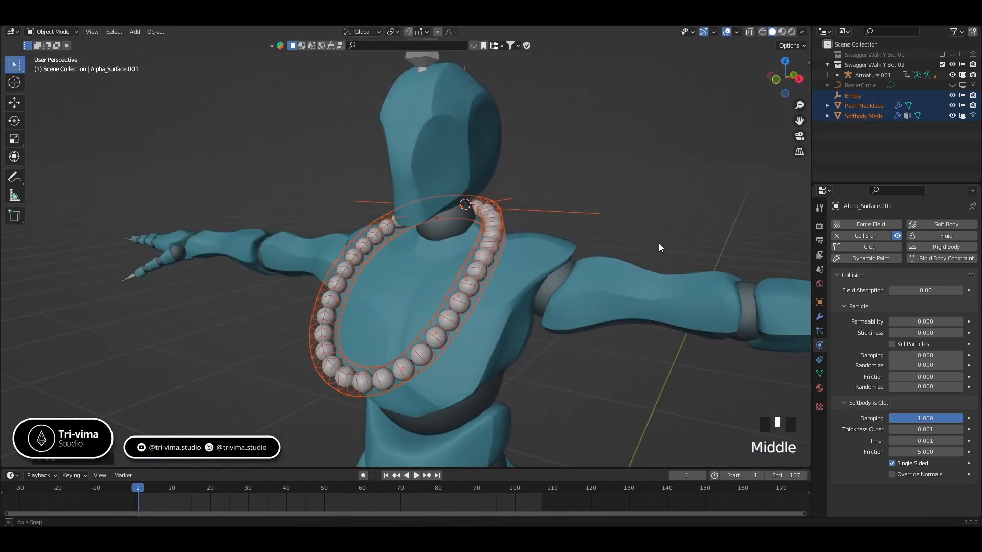
- Delete the Softbody Mesh's bake and rebake frames 1 to 107 with the necklace in its moved position
click(595, 382)
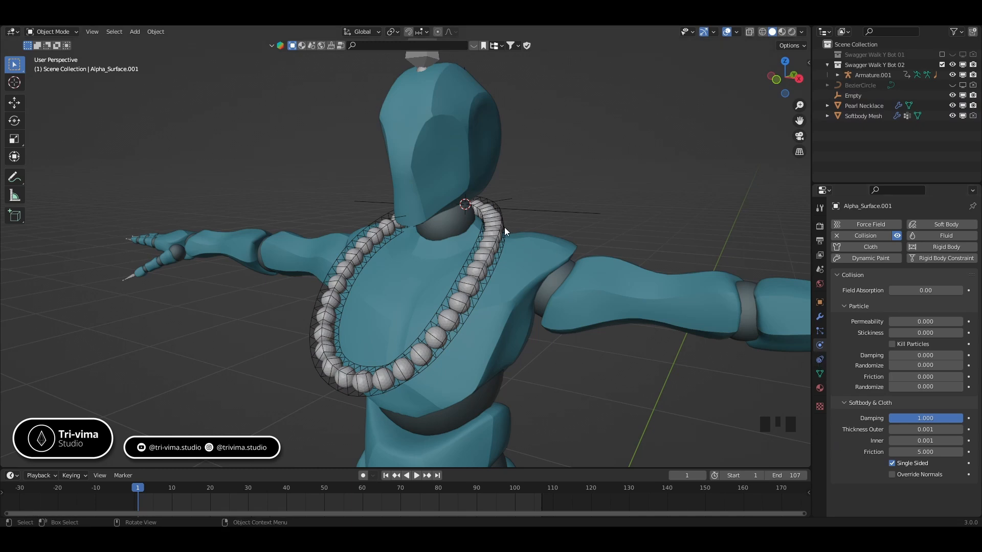
click(504, 227)
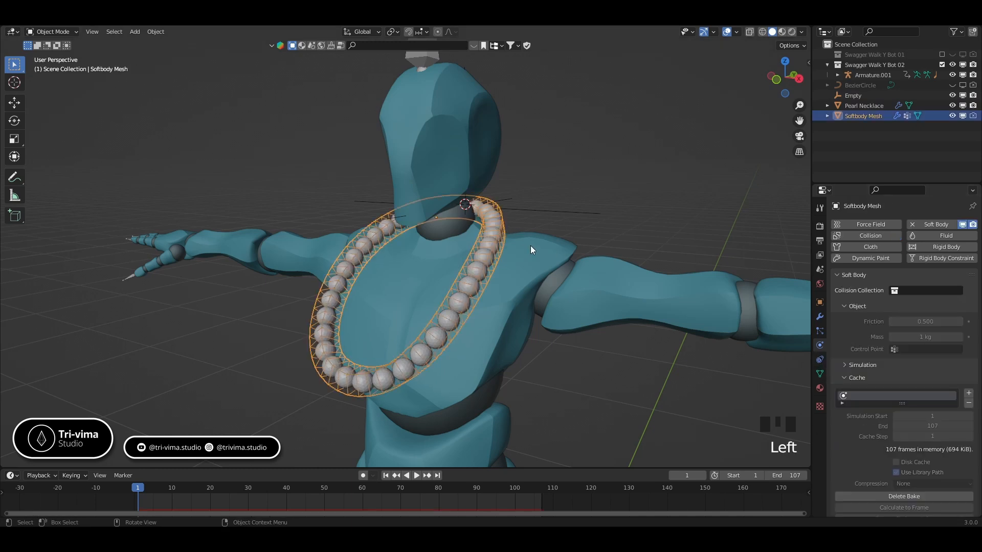
click(855, 480)
scroll(857, 479, down, 4)
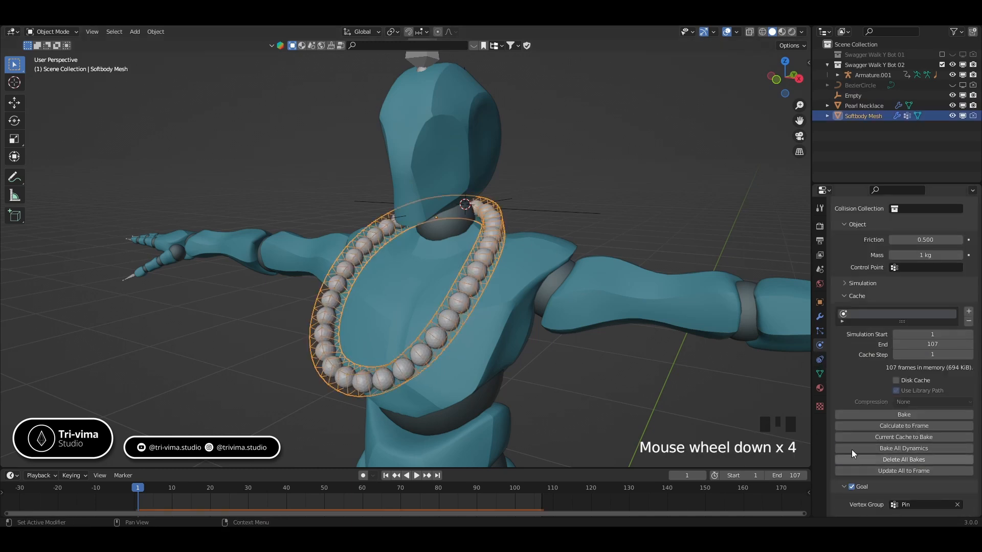
click(860, 414)
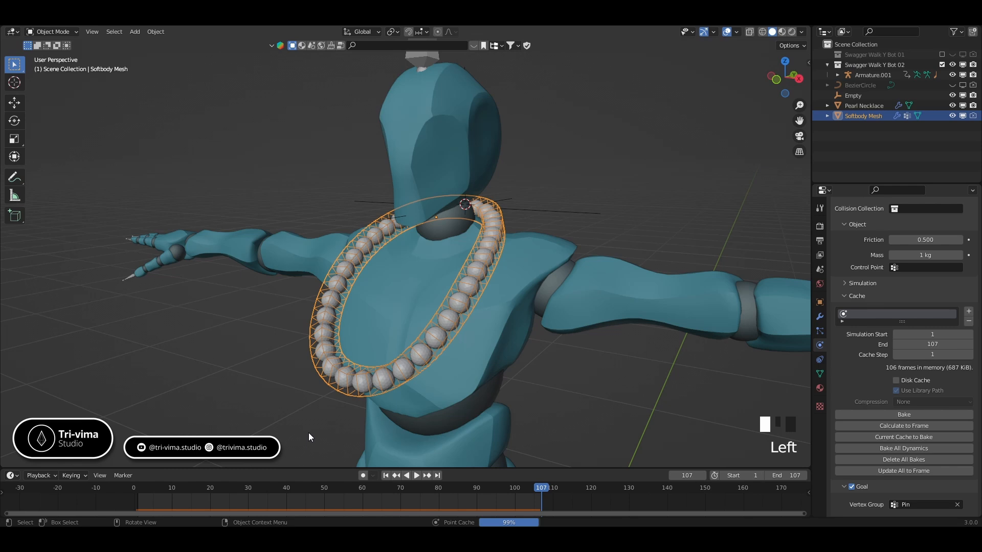
- Play back the new bake with overlays hidden, check the necklace's fit from the front and side, and rewind to frame 1
click(415, 475)
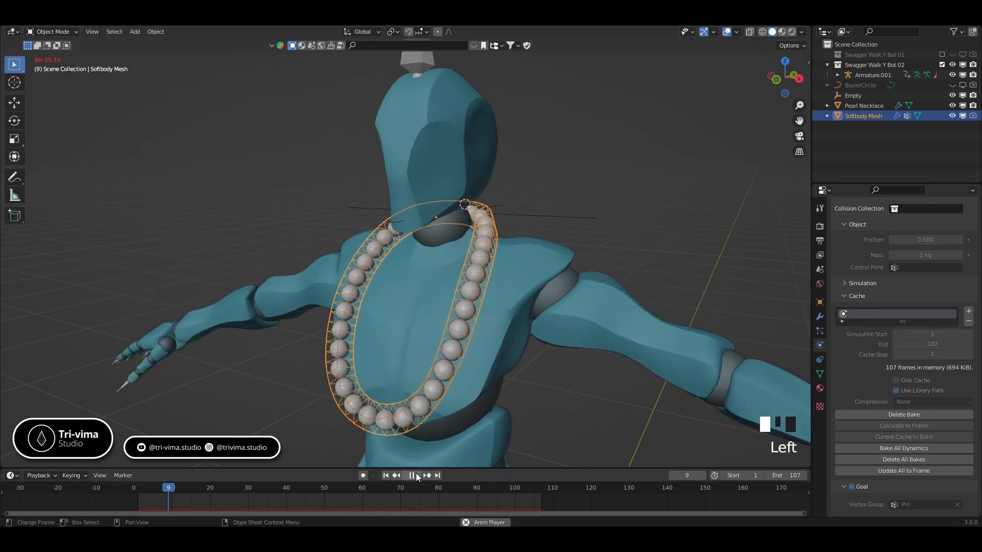
click(682, 198)
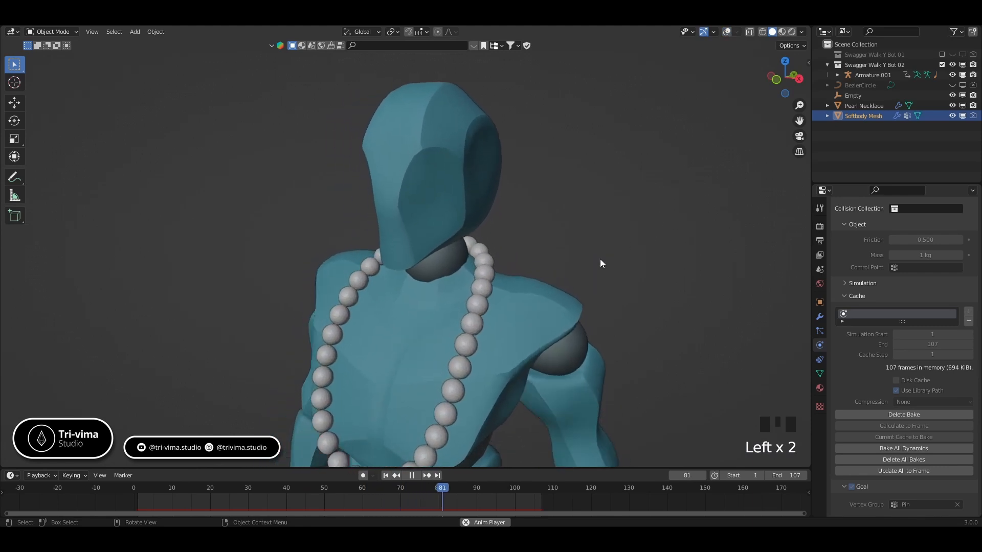
middle_drag(600, 259, 458, 251)
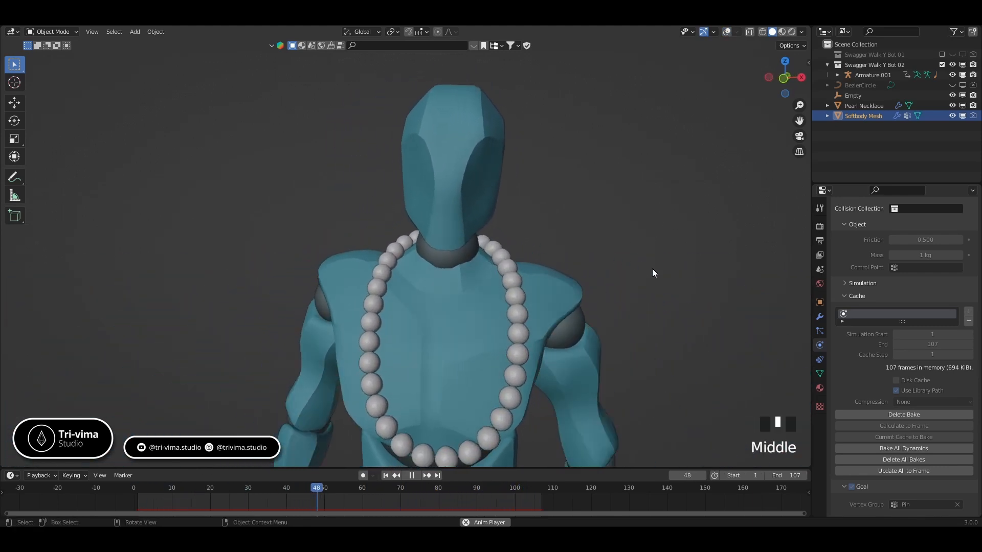
middle_drag(652, 268, 541, 267)
scroll(541, 266, down, 4)
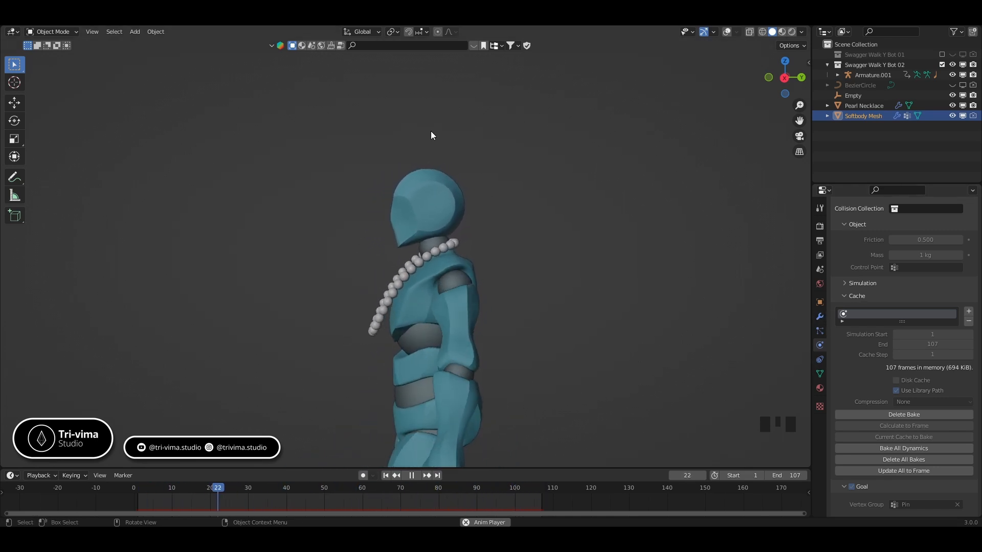
click(411, 476)
click(386, 476)
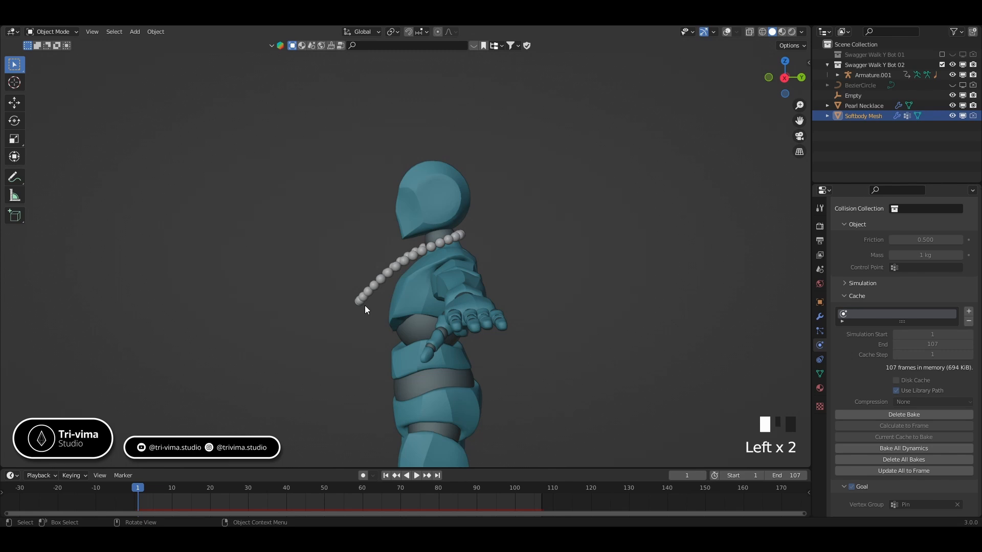
- Show the overlays again, delete the Softbody Mesh's bake and disable Stiffness in its soft body edge settings
click(727, 32)
click(820, 317)
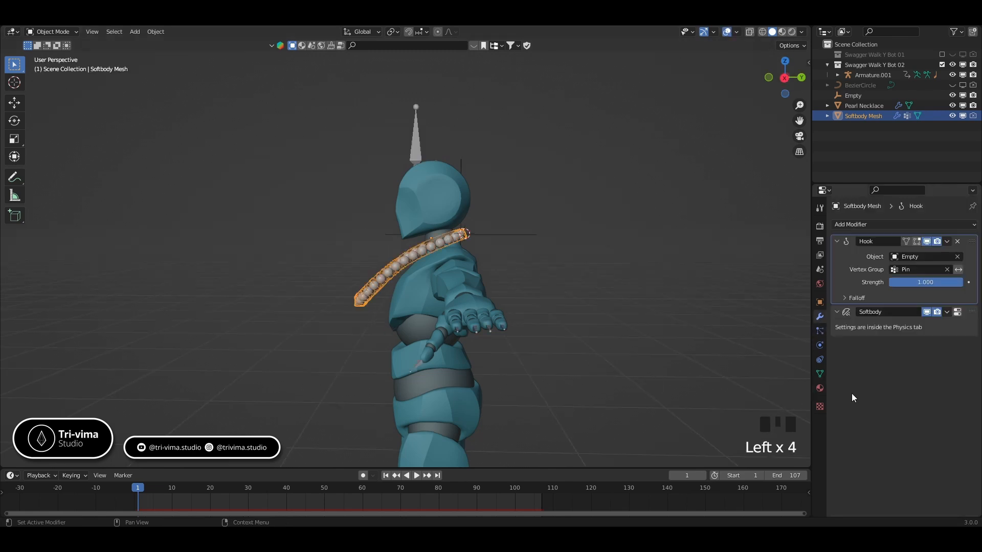
click(819, 345)
scroll(858, 454, down, 6)
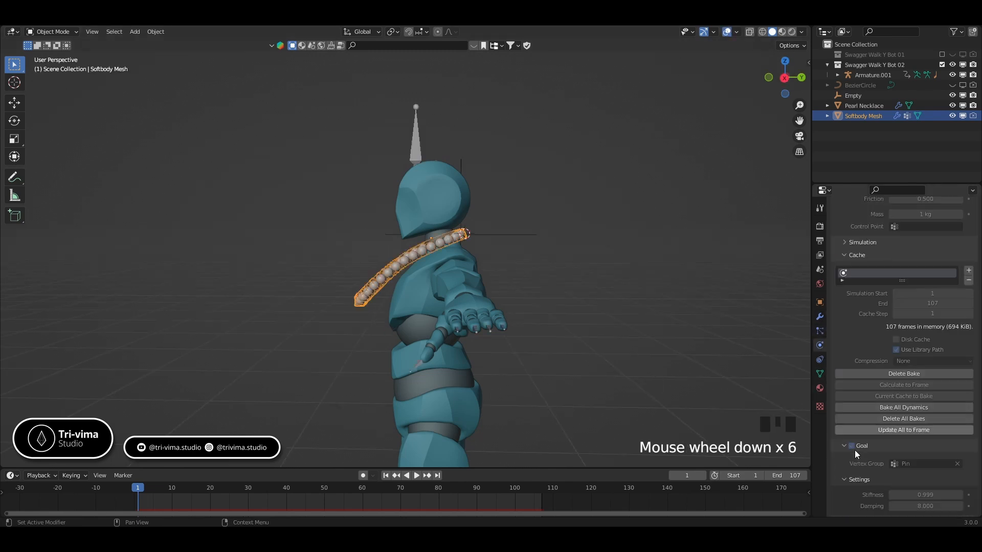
click(855, 376)
scroll(855, 376, down, 7)
scroll(863, 347, up, 1)
scroll(864, 347, down, 7)
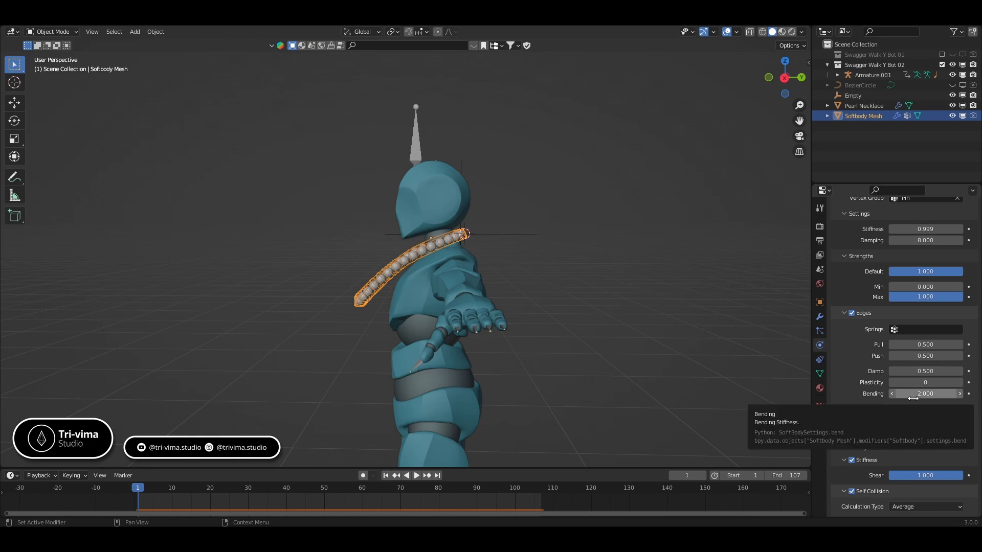
click(851, 461)
- Play the unbaked simulation with Stiffness off, inspect the necklace against the chest from the front and side, and rewind to frame 1
click(415, 475)
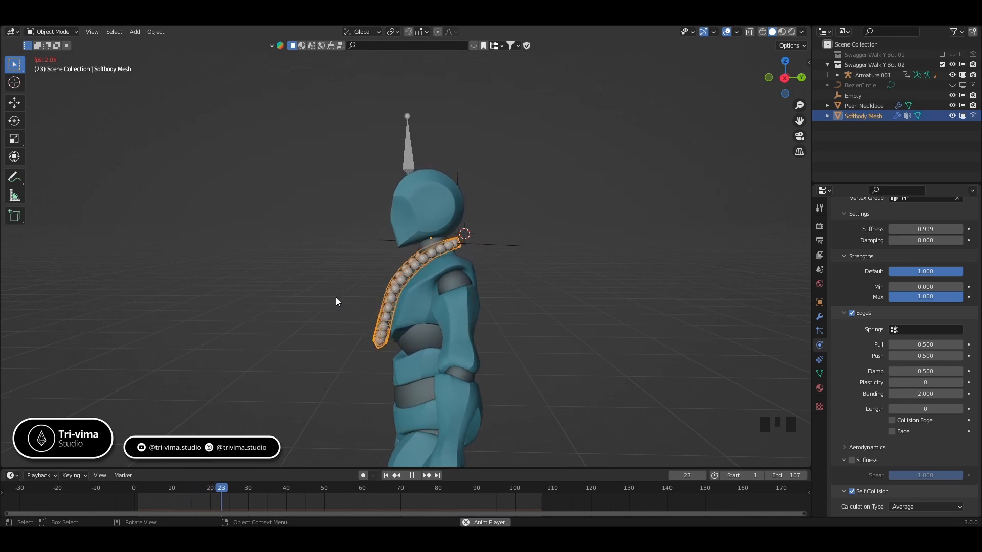
middle_drag(348, 298, 333, 348)
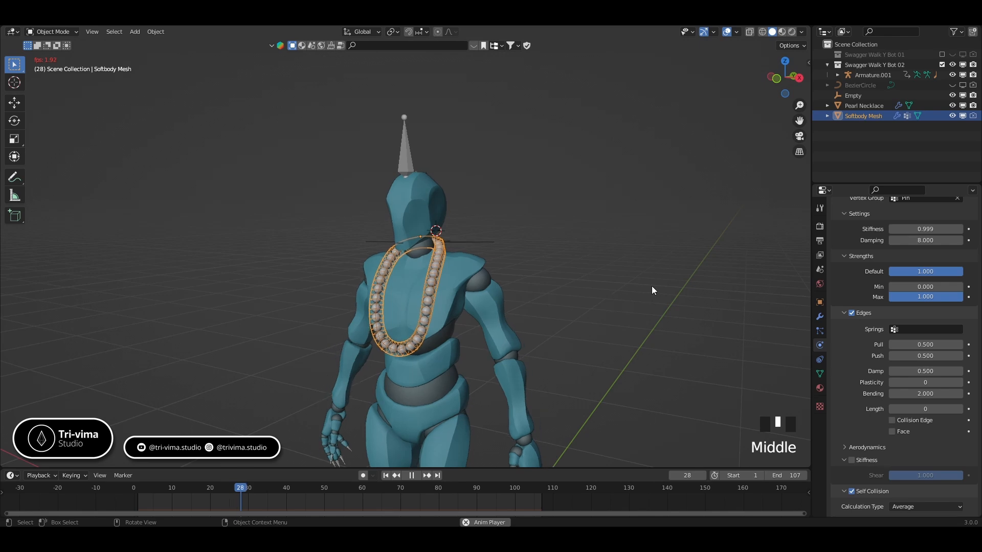
middle_drag(673, 286, 606, 349)
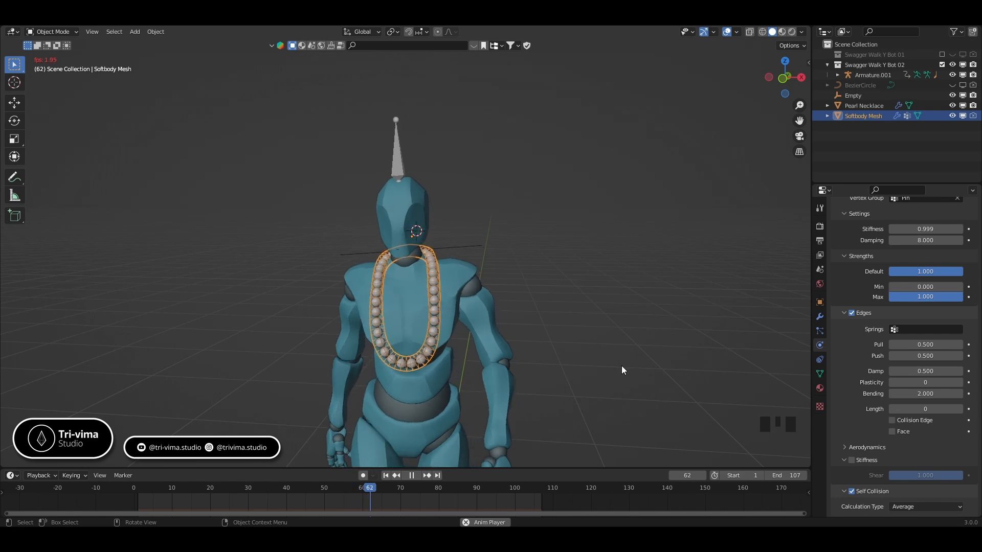
middle_drag(500, 386, 603, 385)
middle_drag(523, 372, 521, 371)
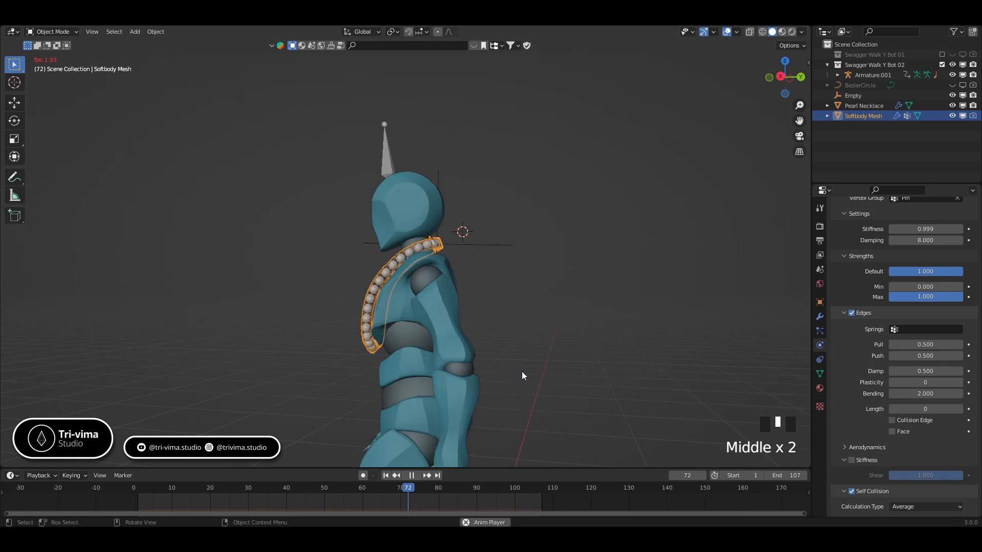
click(411, 476)
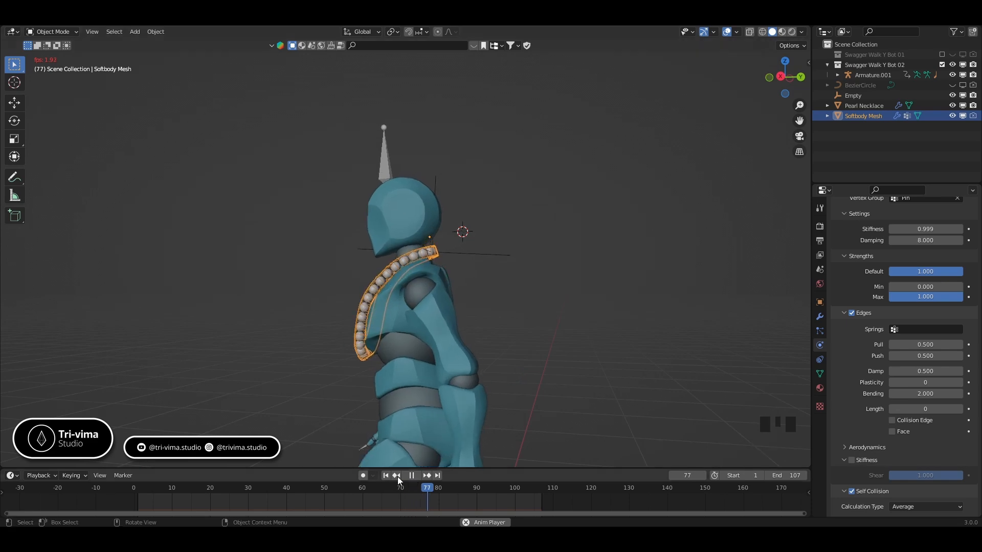
click(385, 476)
click(415, 476)
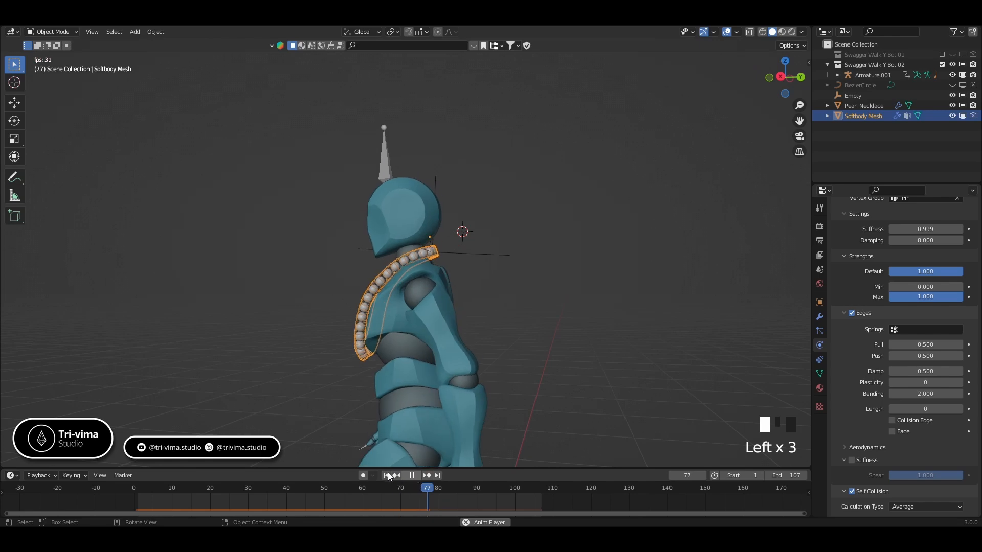
click(465, 521)
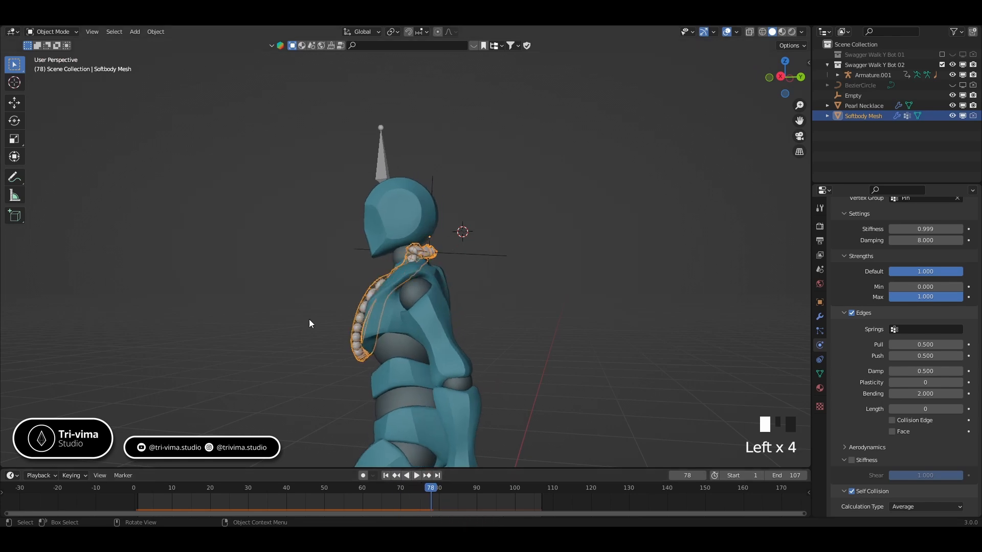
middle_drag(309, 319, 295, 354)
click(385, 476)
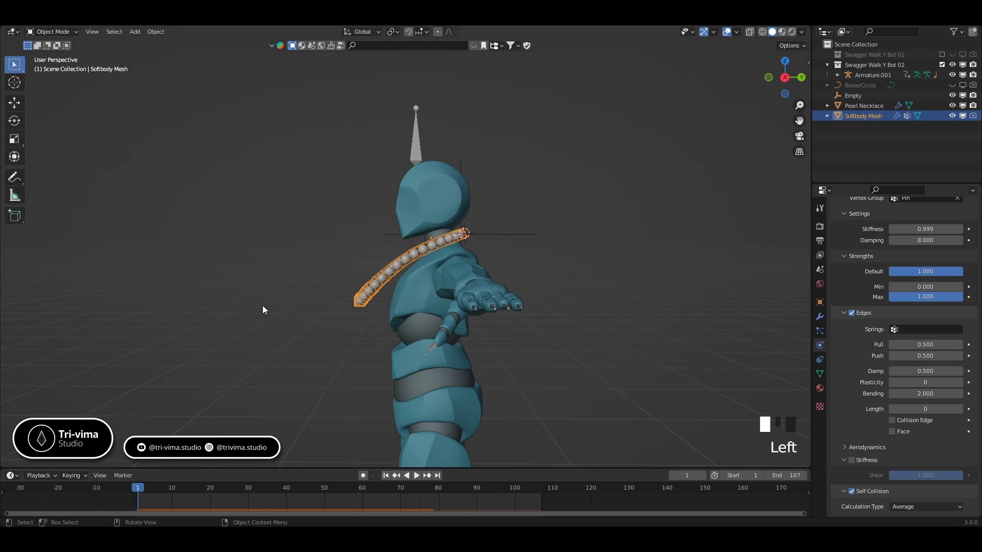
- Inspect the necklace around the neck and chest up close from a three-quarter front view at frame 1
middle_drag(262, 306, 381, 331)
middle_drag(538, 376, 492, 367)
scroll(492, 366, up, 4)
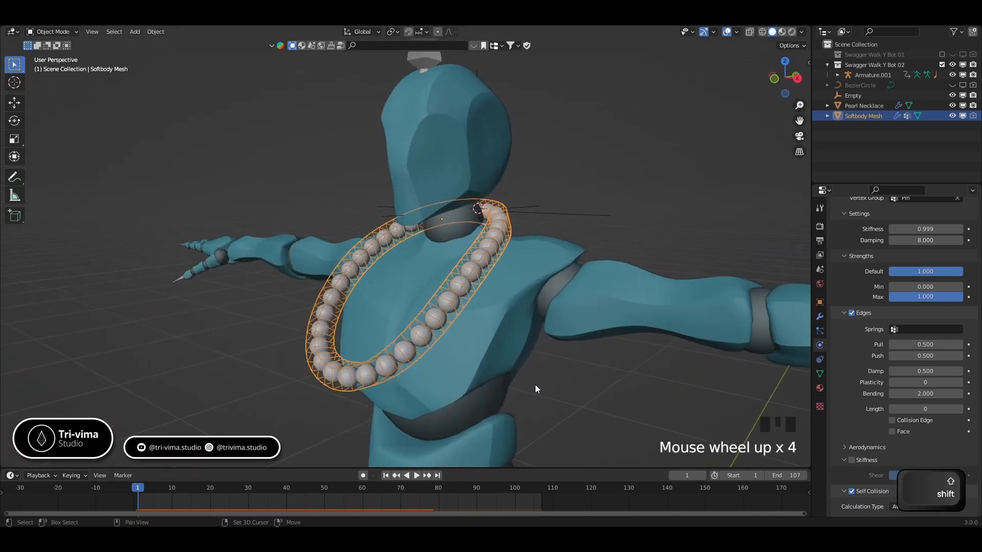
shift+middle_drag(535, 384, 554, 400)
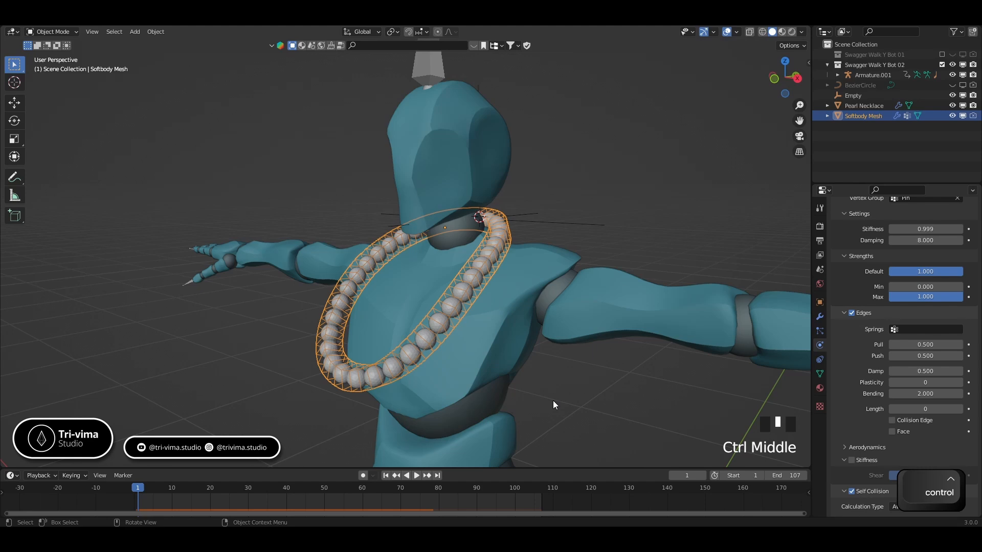